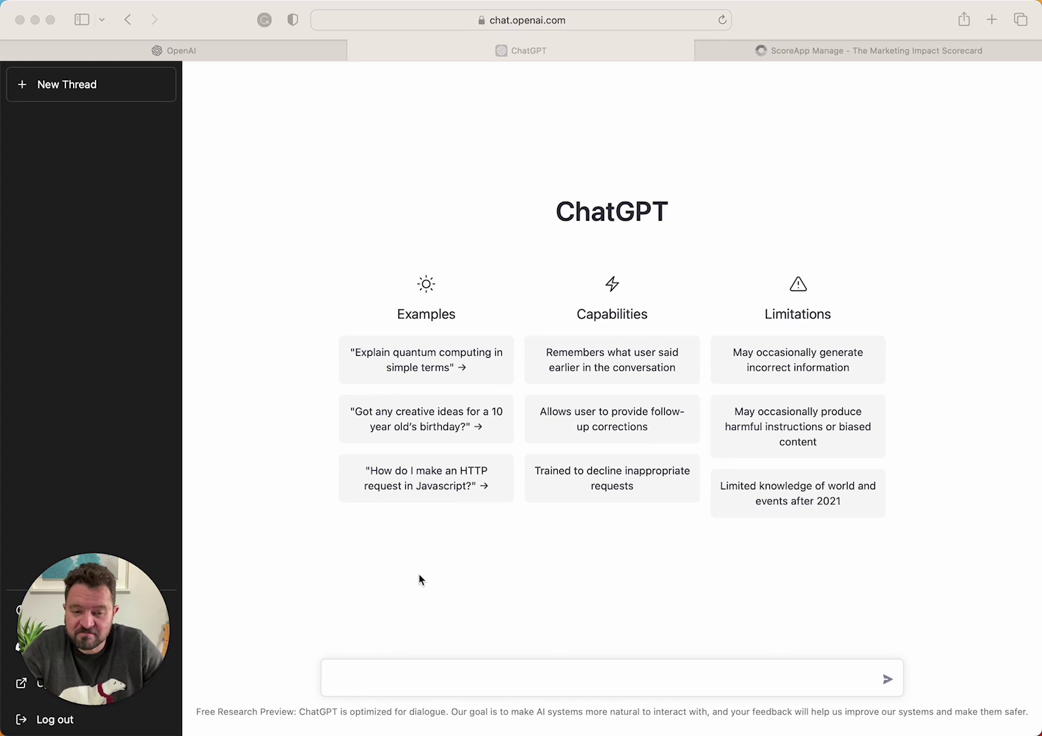
Step: Ask ChatGPT for landing page copy urging a business owner to take a quiz on tax savings
click(349, 681)
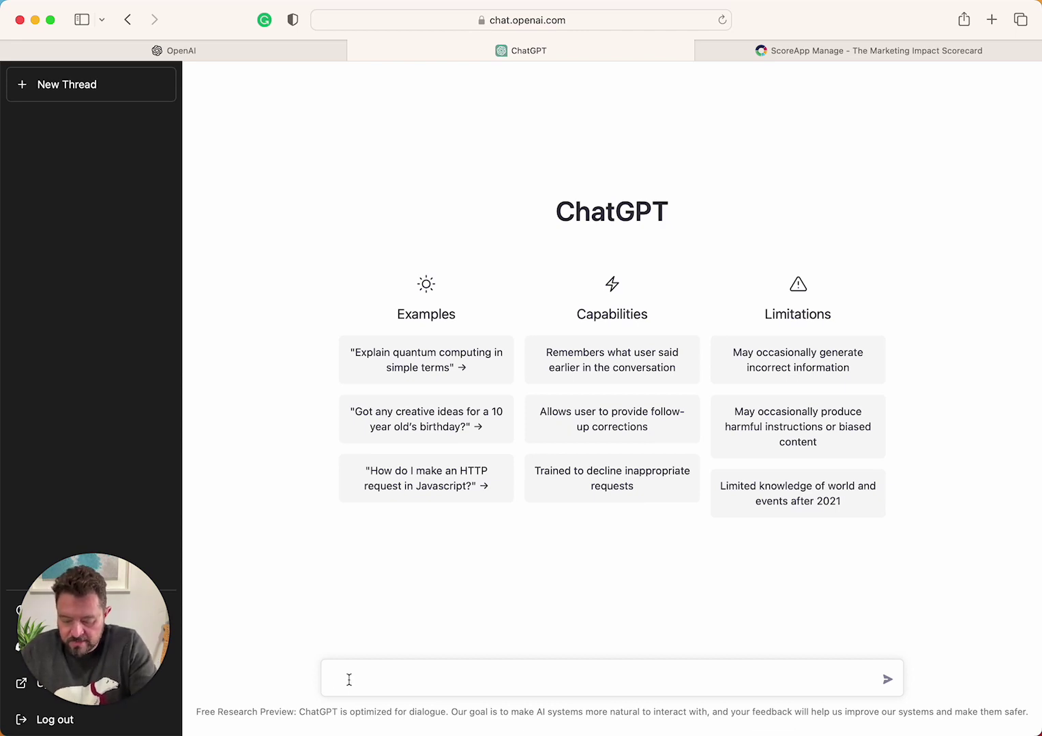
text(Write )
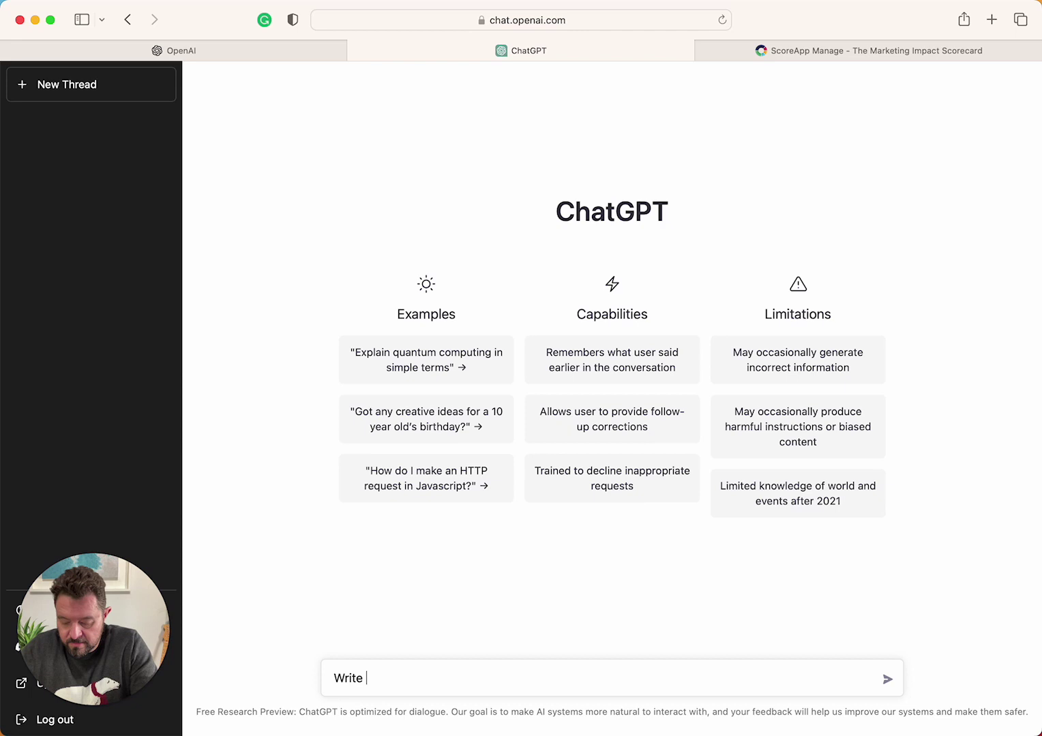
text(landing page copy)
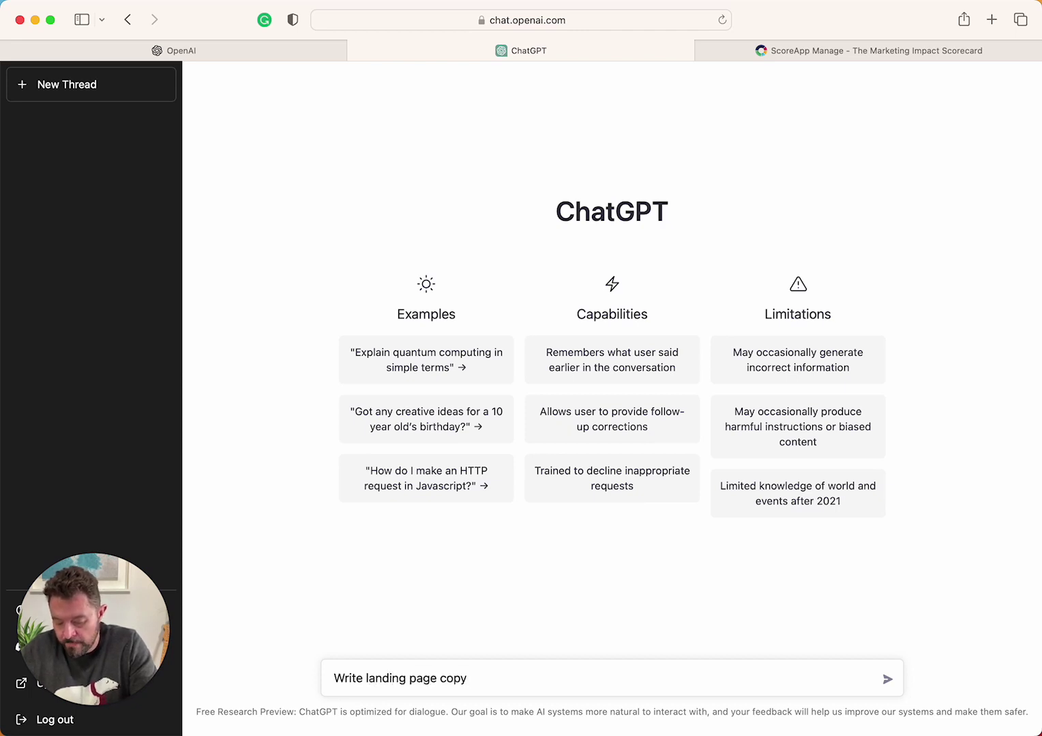
text( encou)
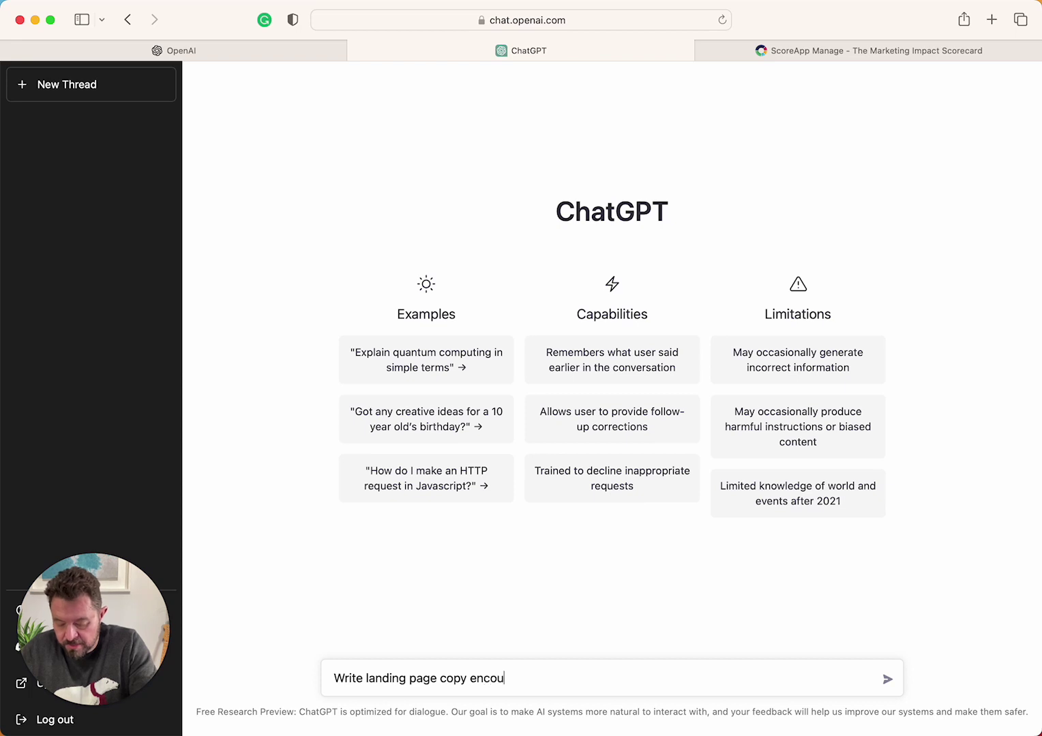
text(raging b)
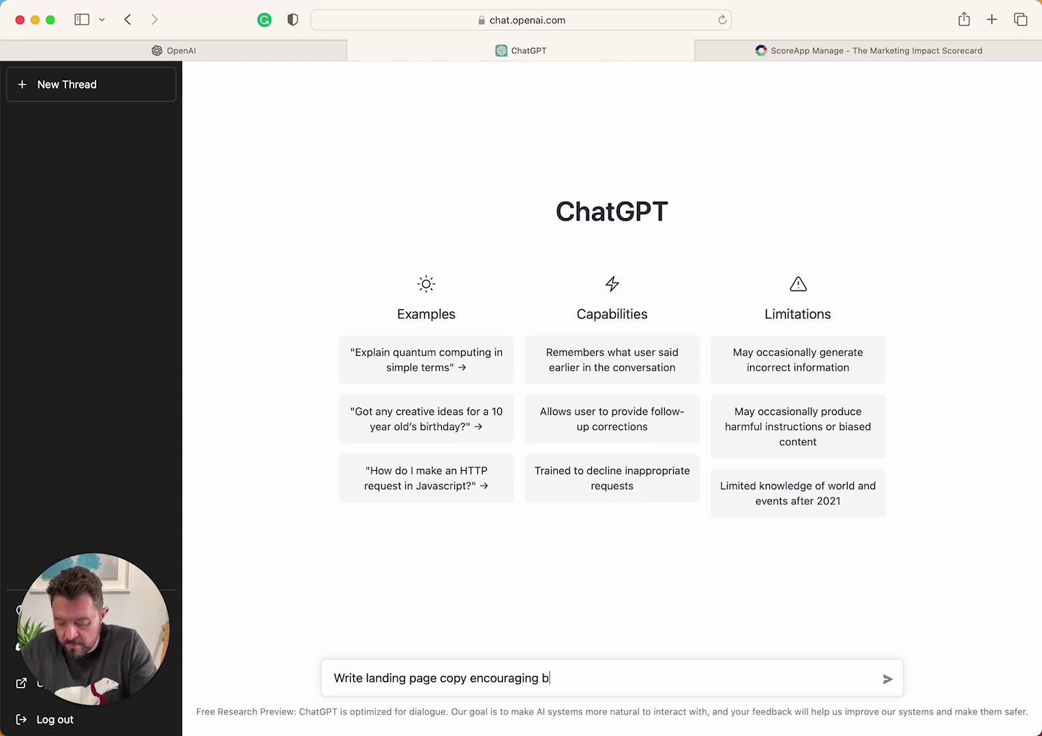
key(BackSpace)
text(a bus)
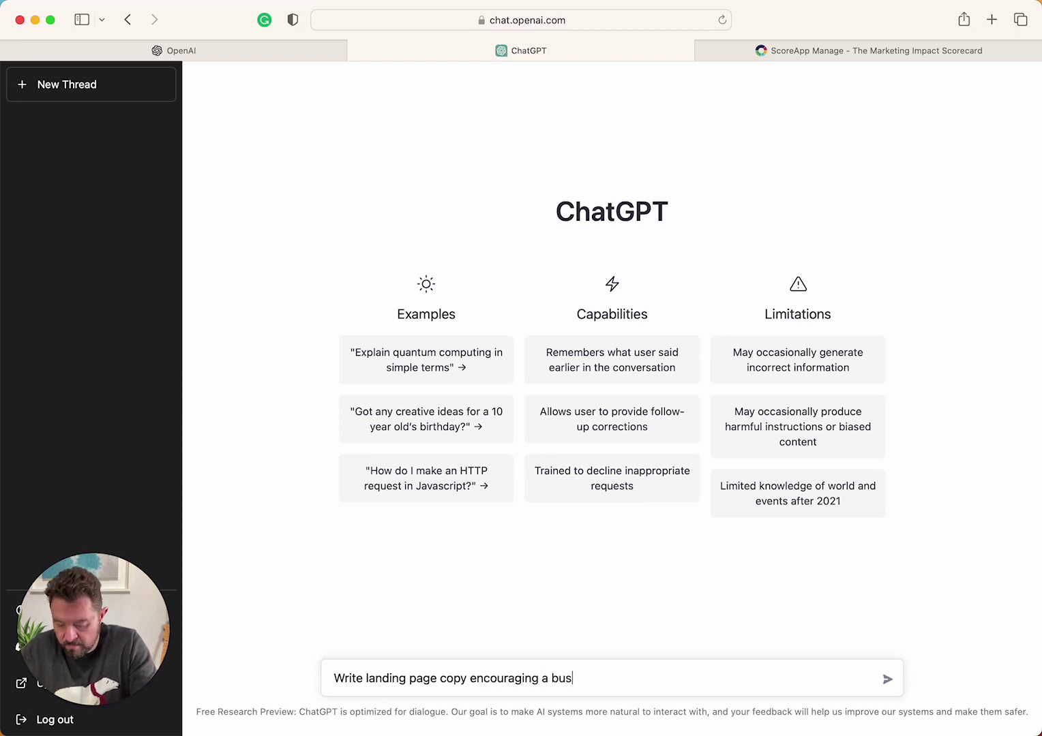
text(iness owner to)
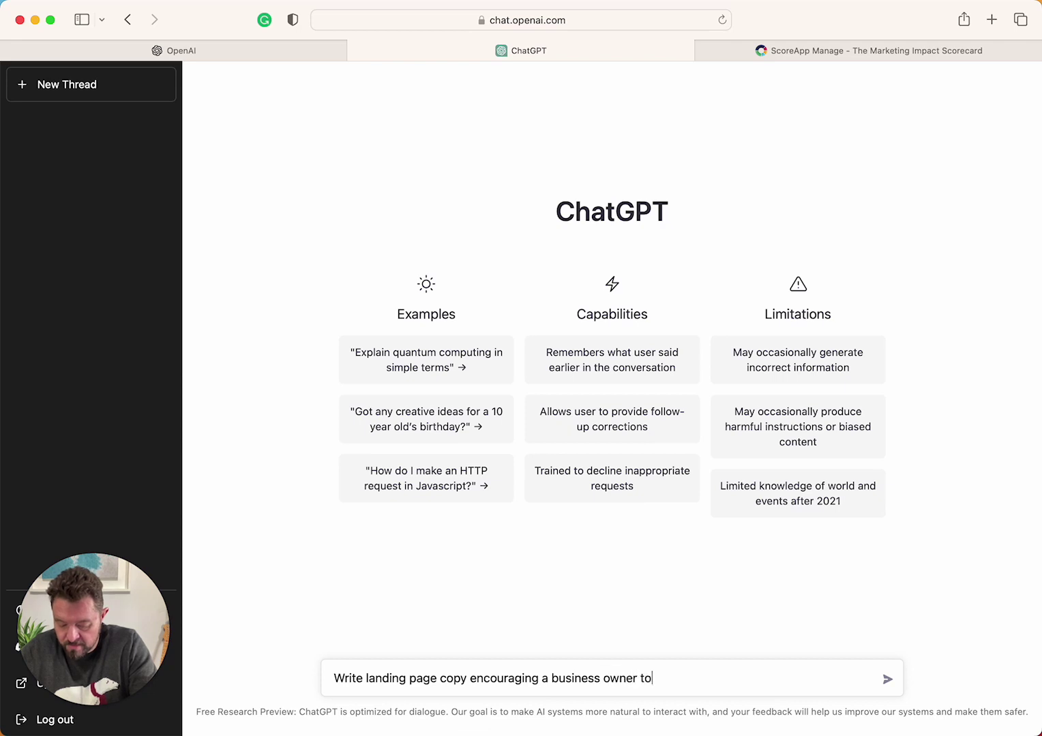
text( take a qu)
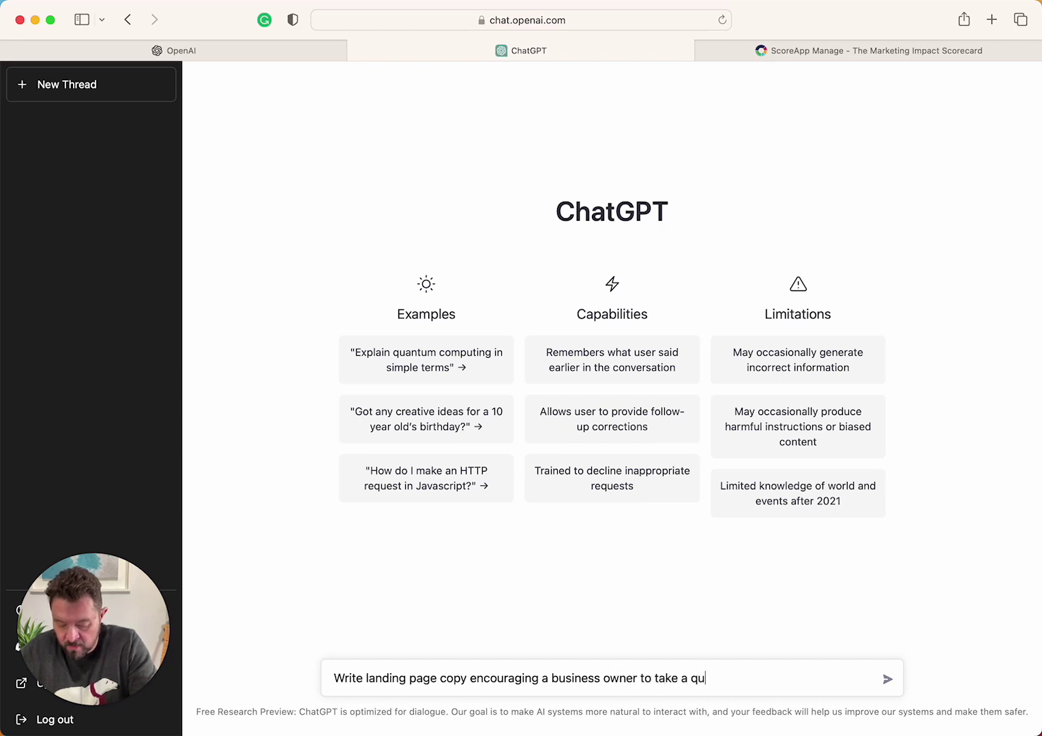
text(iz to see i)
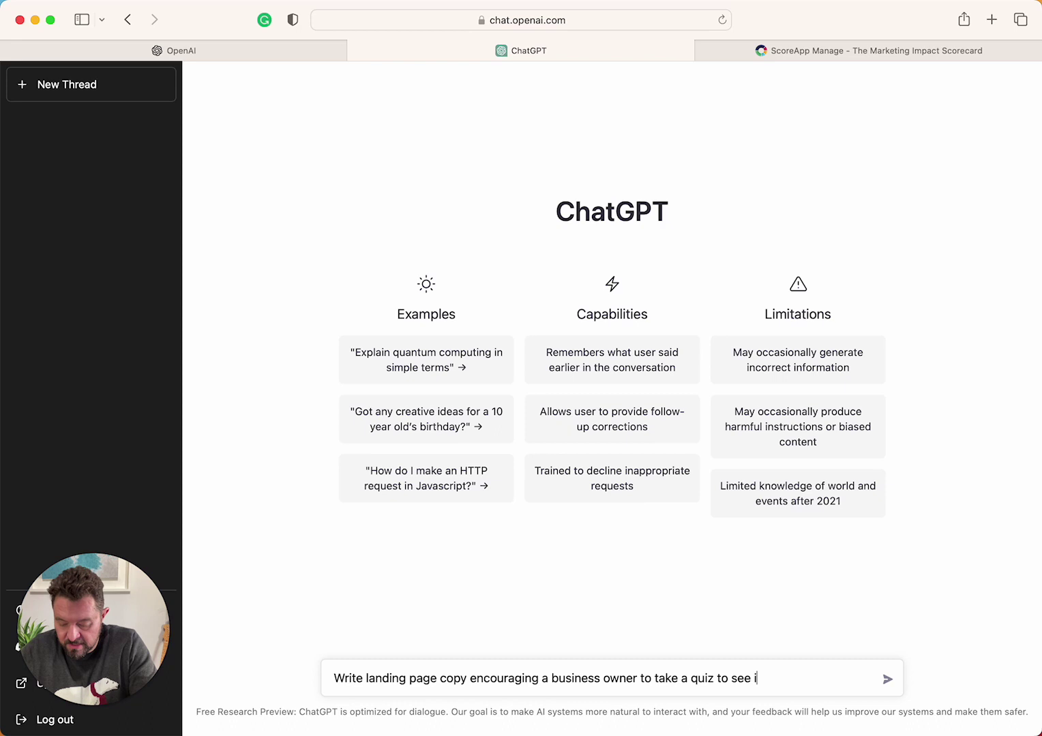
text(f they could )
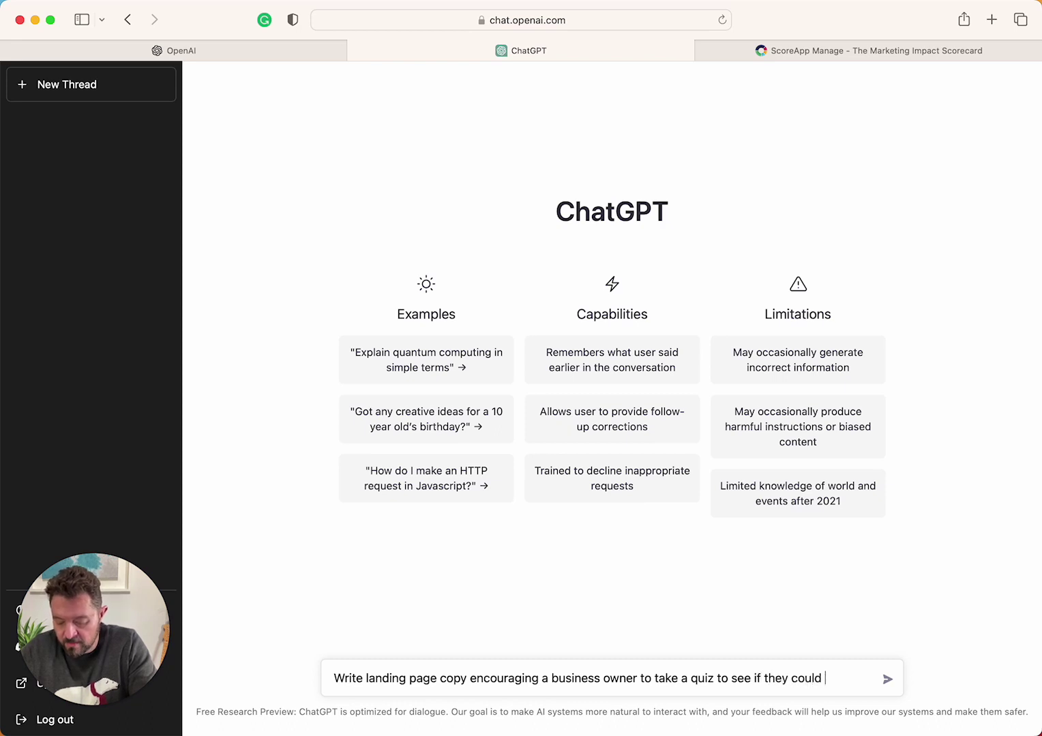
text(save money on tax)
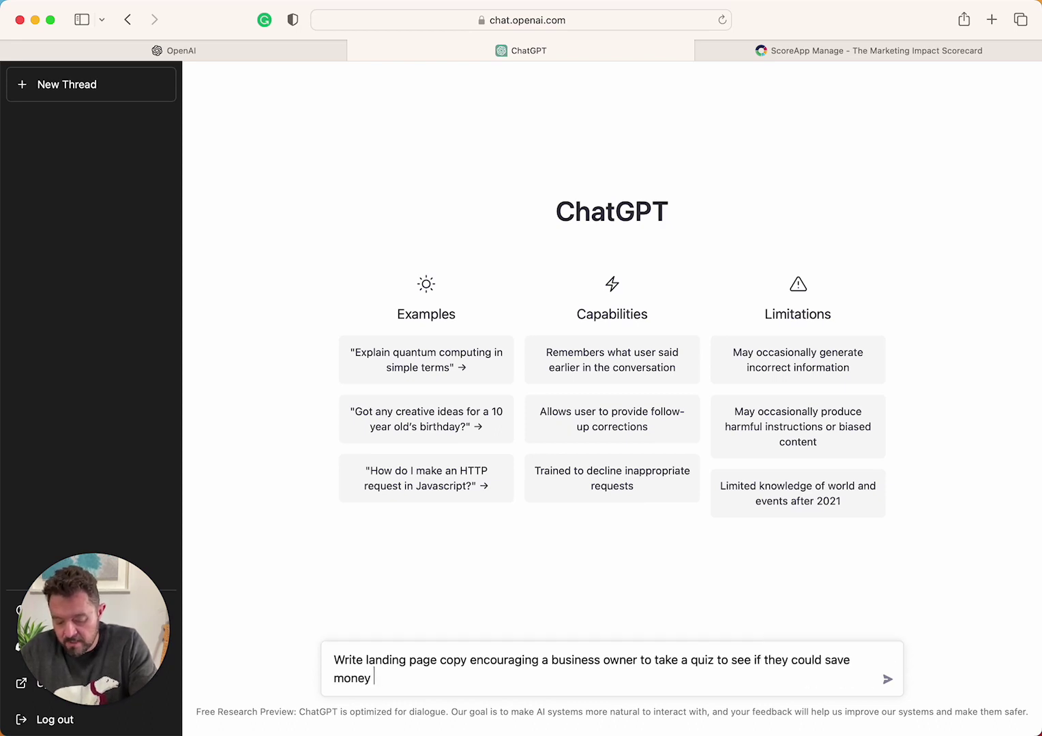
key(Return)
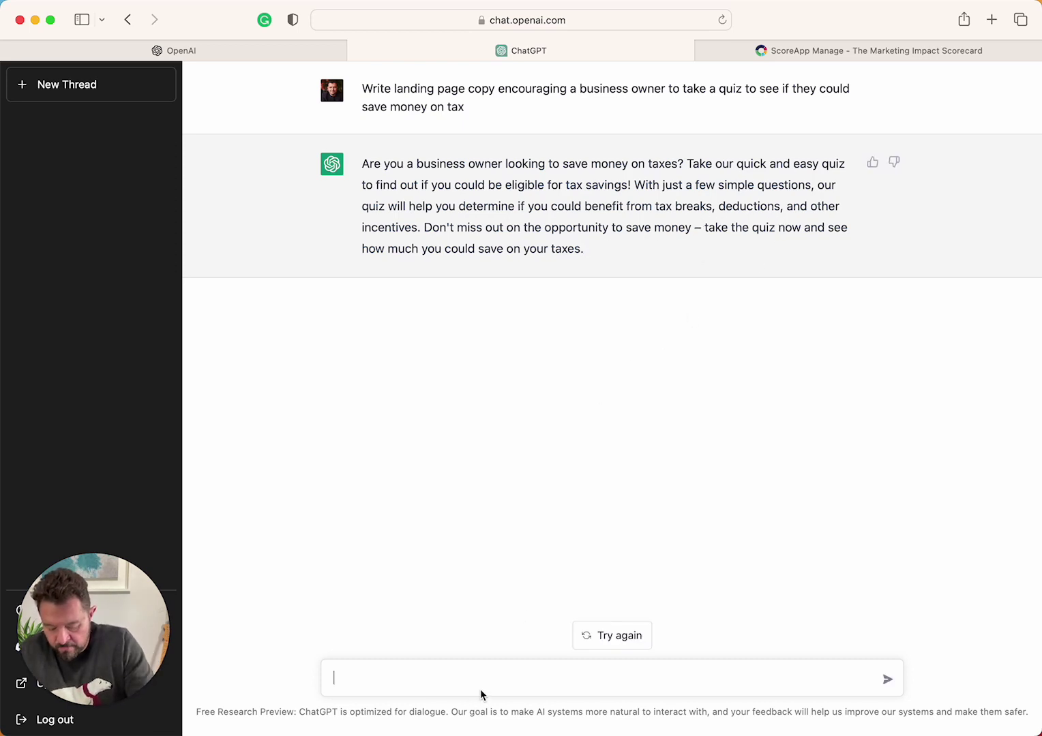
Step: Send the follow-up 'Continue on with 3 more benefits to taking this quiz'
text(Contin)
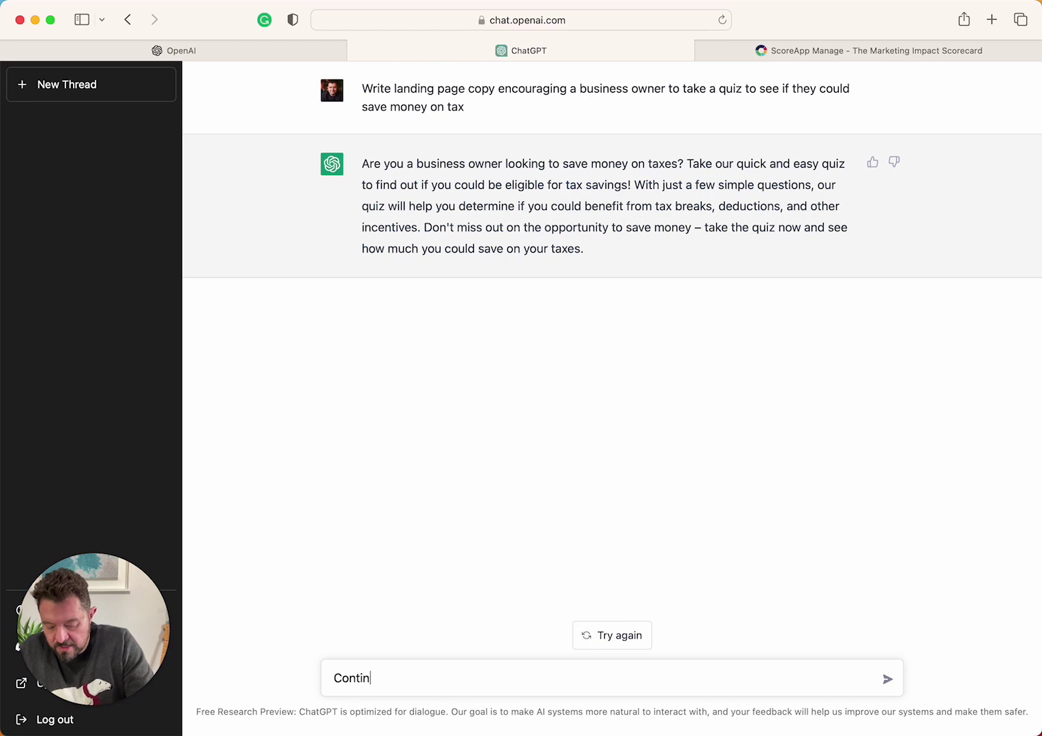
text(ue on with )
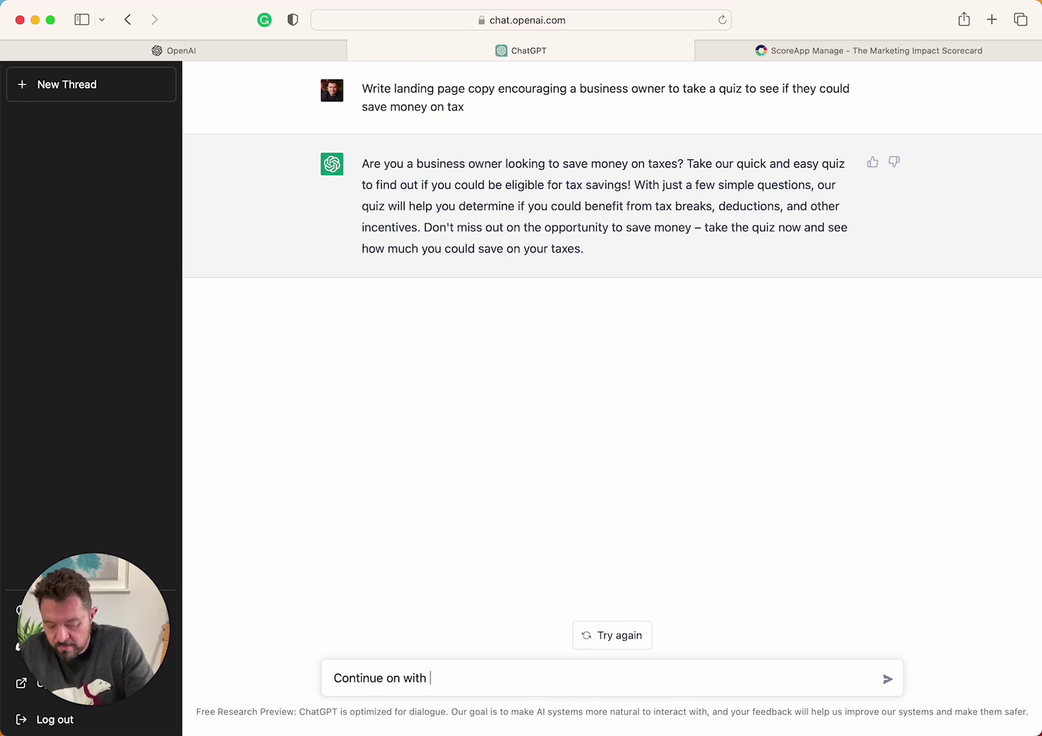
text(3 more b)
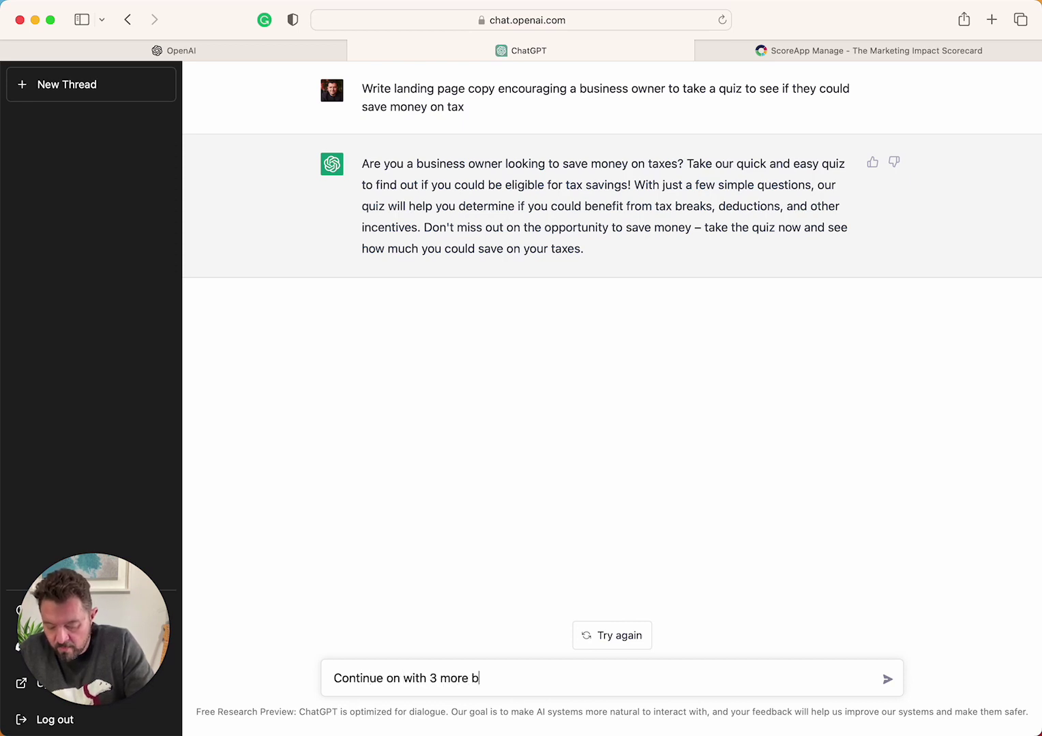
text(enefits)
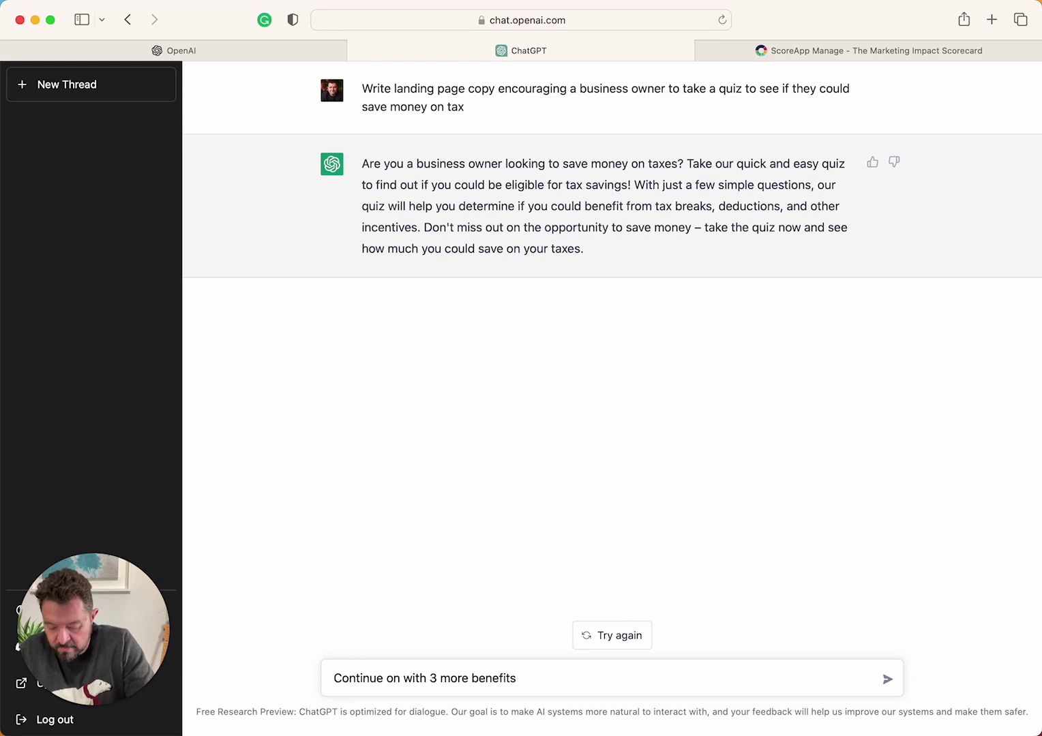
text( to taking this )
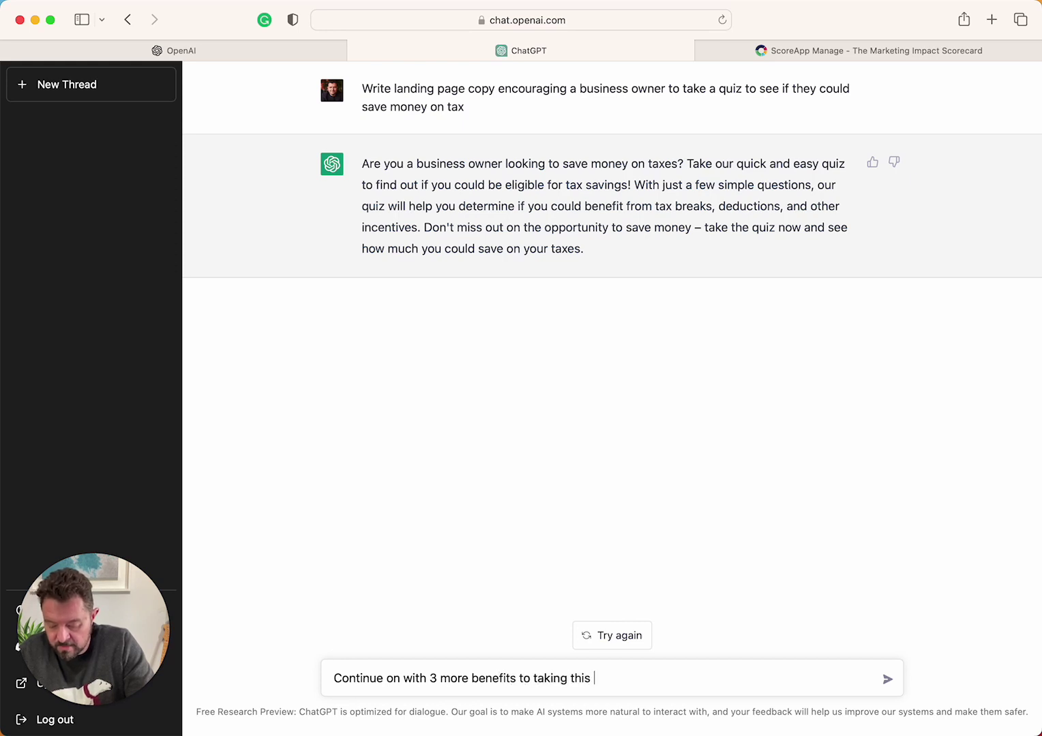
text(quiz)
key(Return)
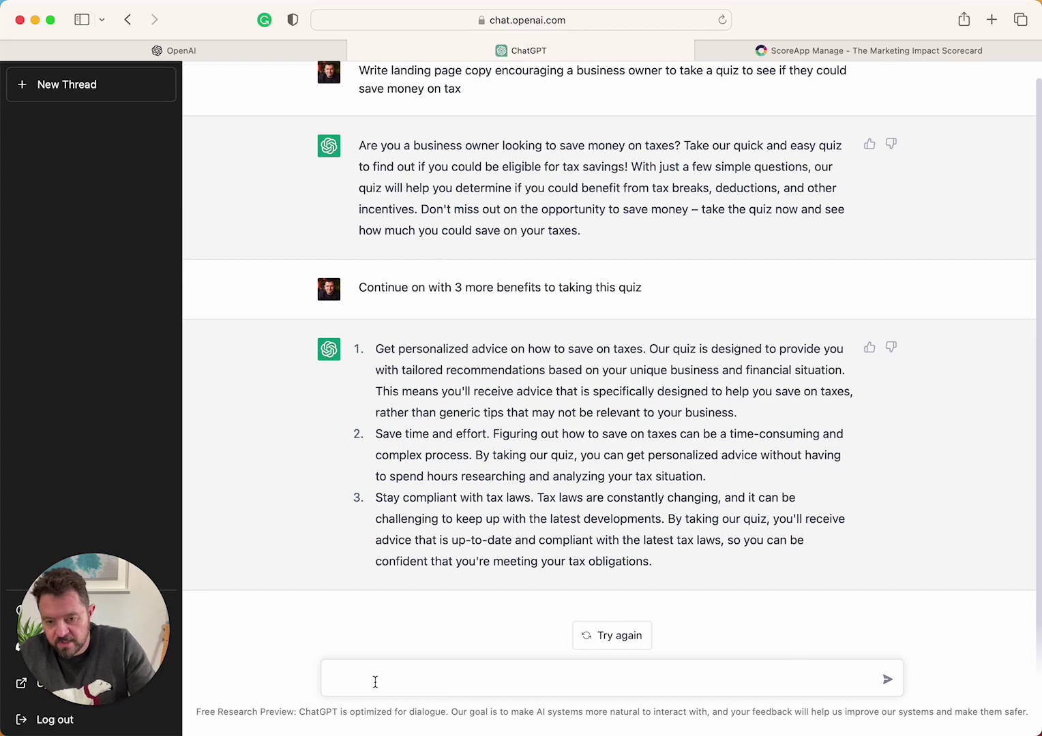
Step: Request a company 'about us' for a tax advice accounting firm and review the reply
text(Write )
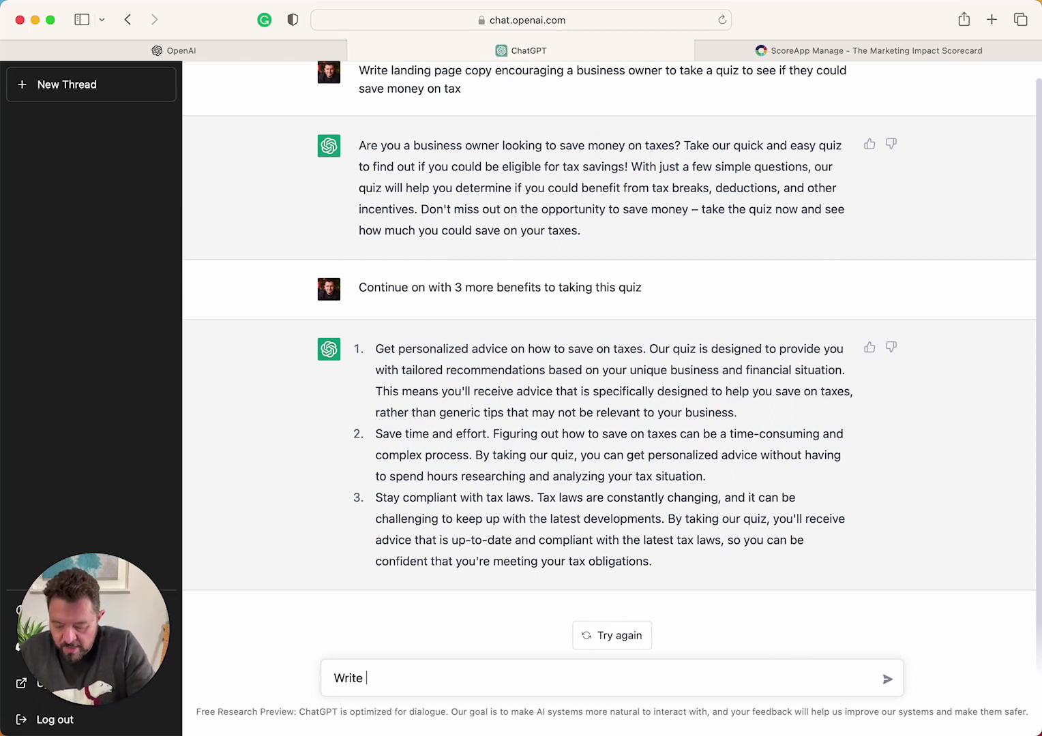
text(a compan)
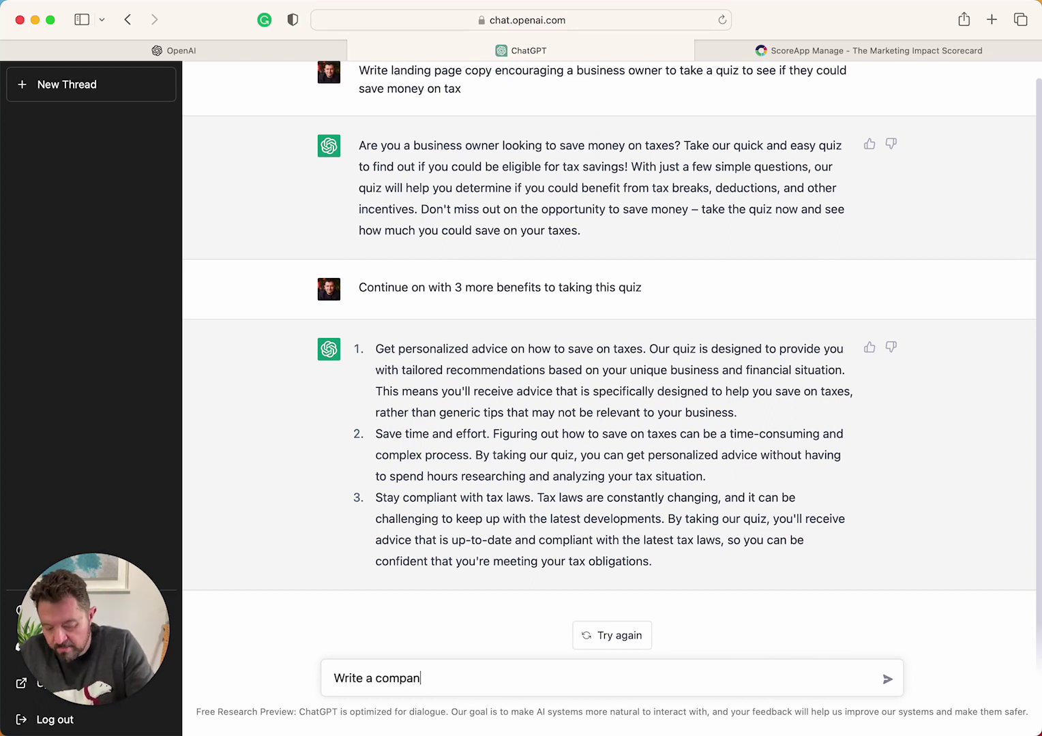
text(y about us)
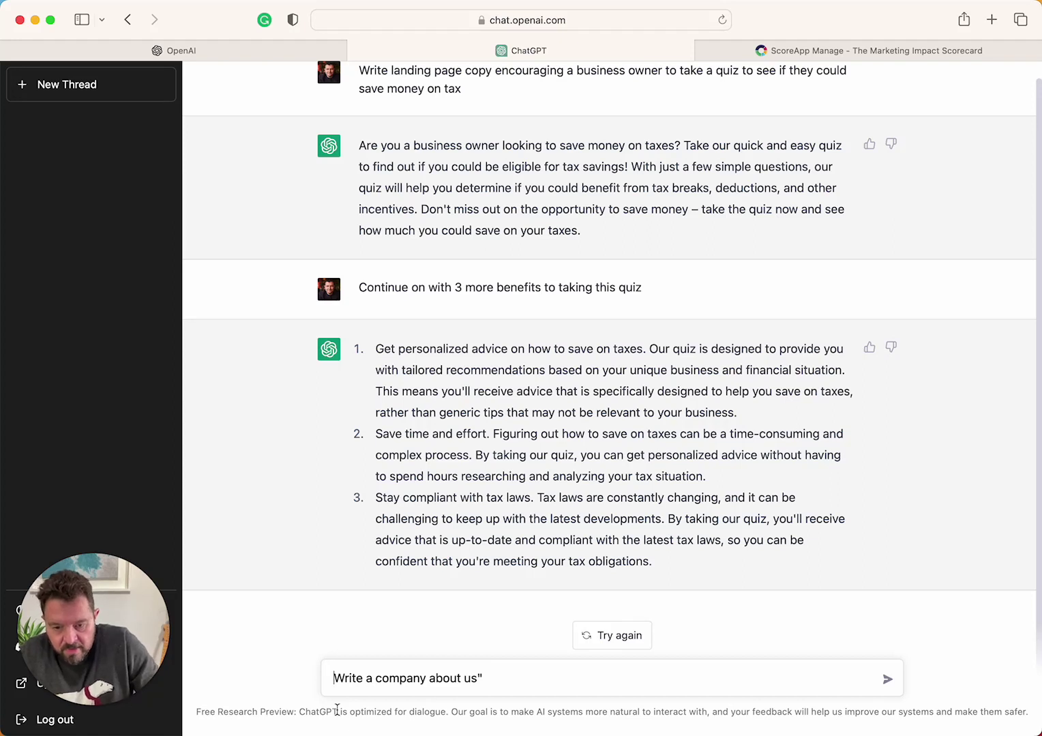
text(")
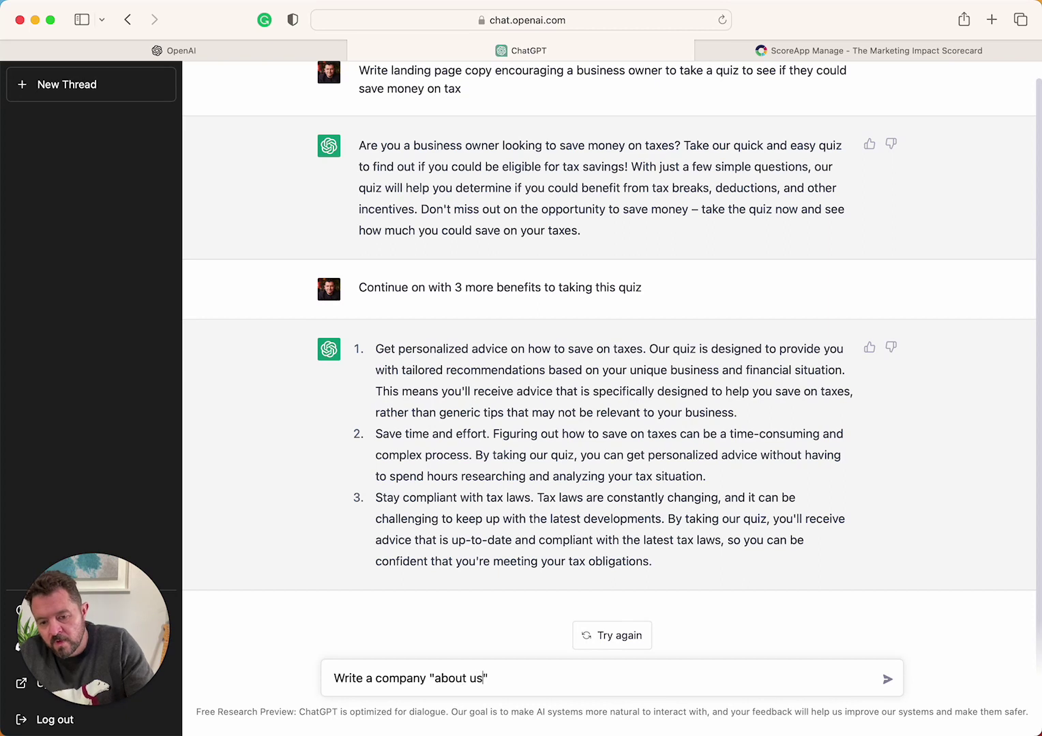
text( fo)
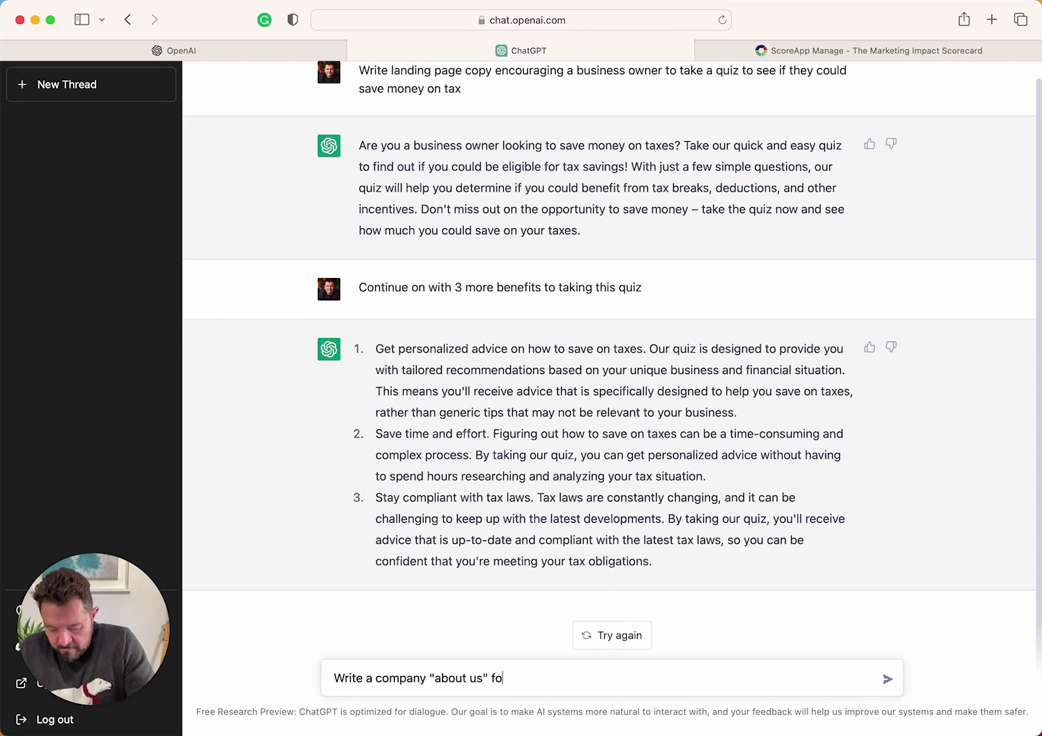
text(r a tax ad)
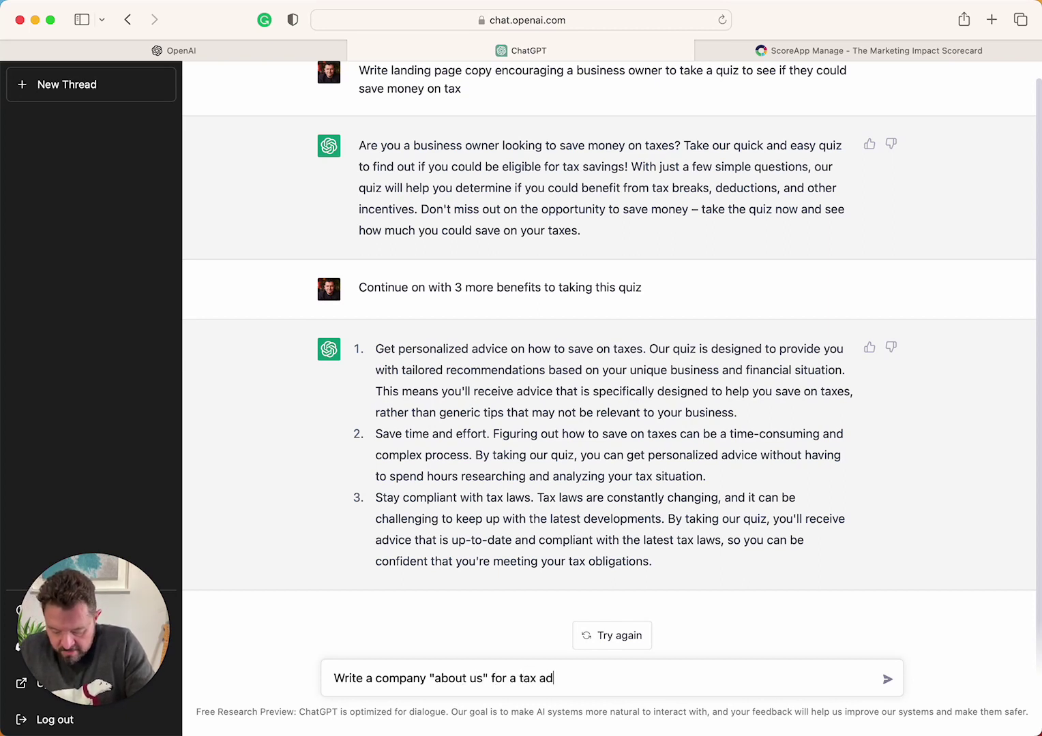
text(vice accounti)
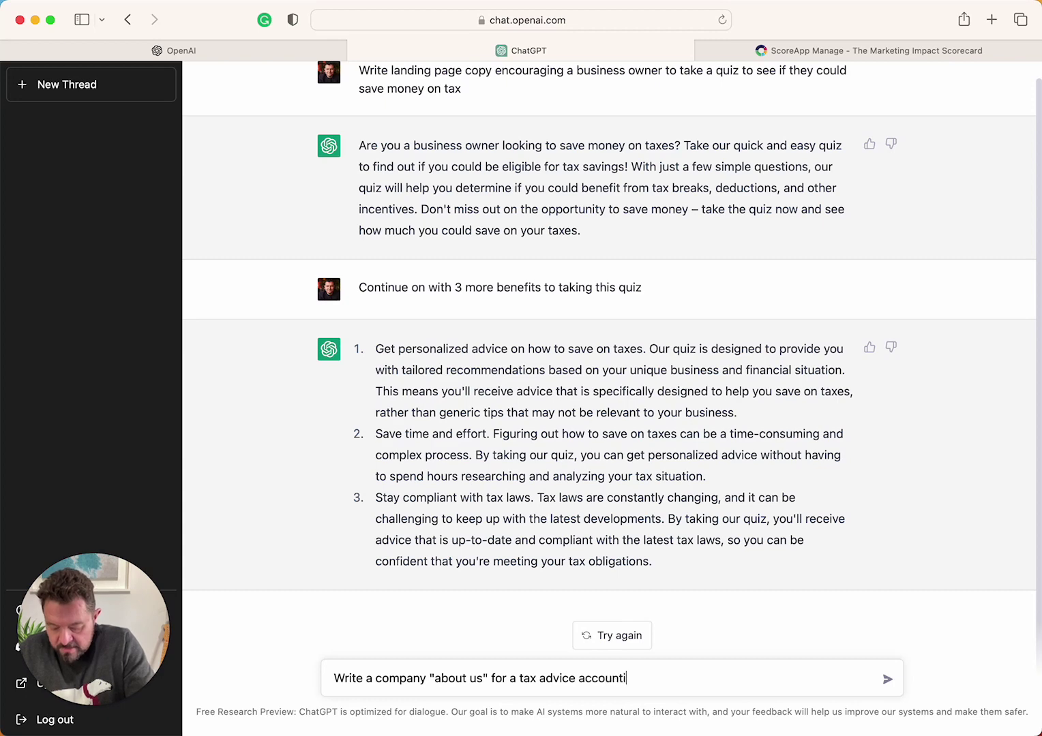
text(ng firm)
key(Return)
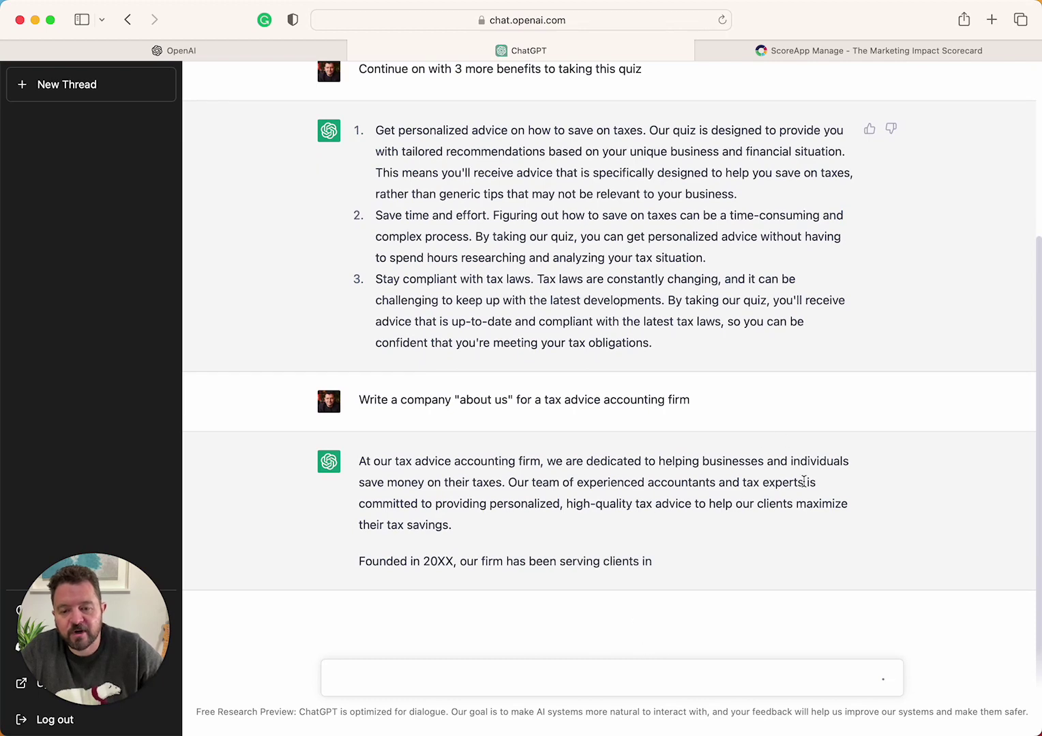
scroll(611, 373, up, 2)
scroll(610, 373, up, 3)
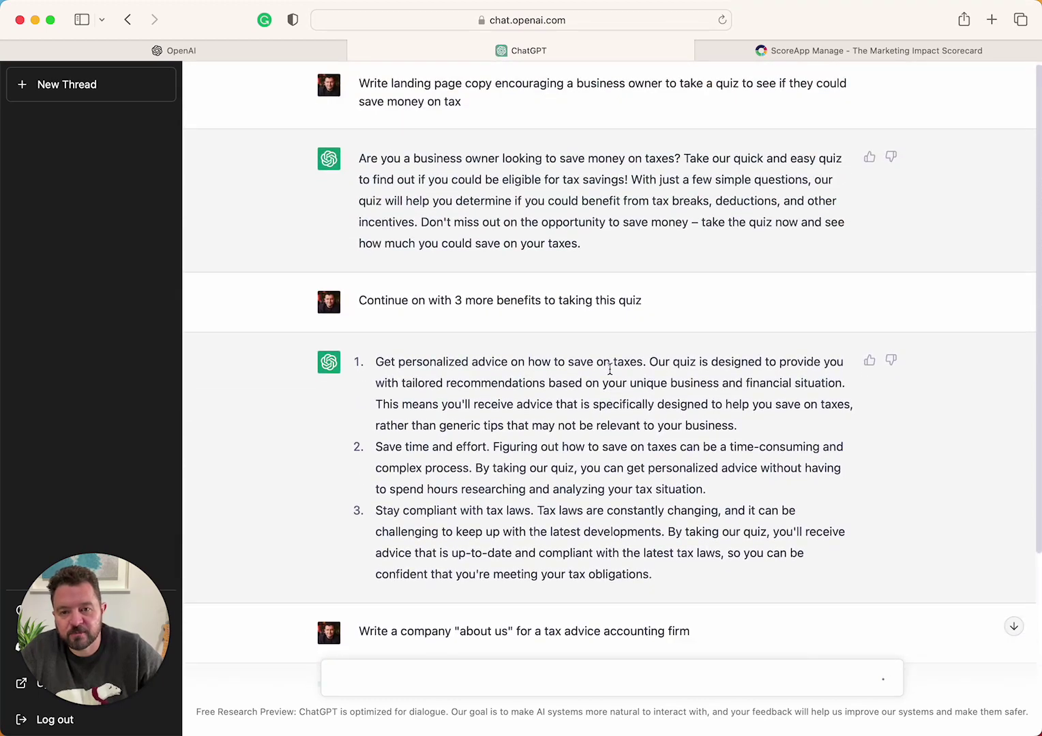
scroll(611, 373, down, 5)
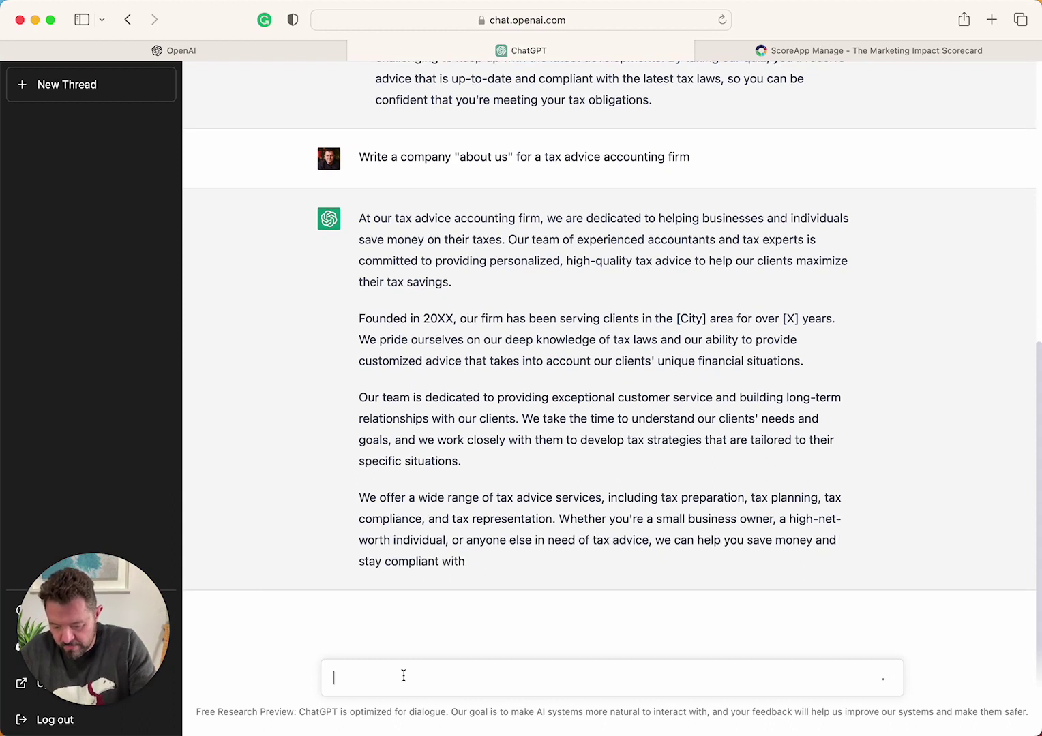
Step: Request 10 yes/no/maybe questions determining whether a UK business owner could pay less tax
text(Write 10 )
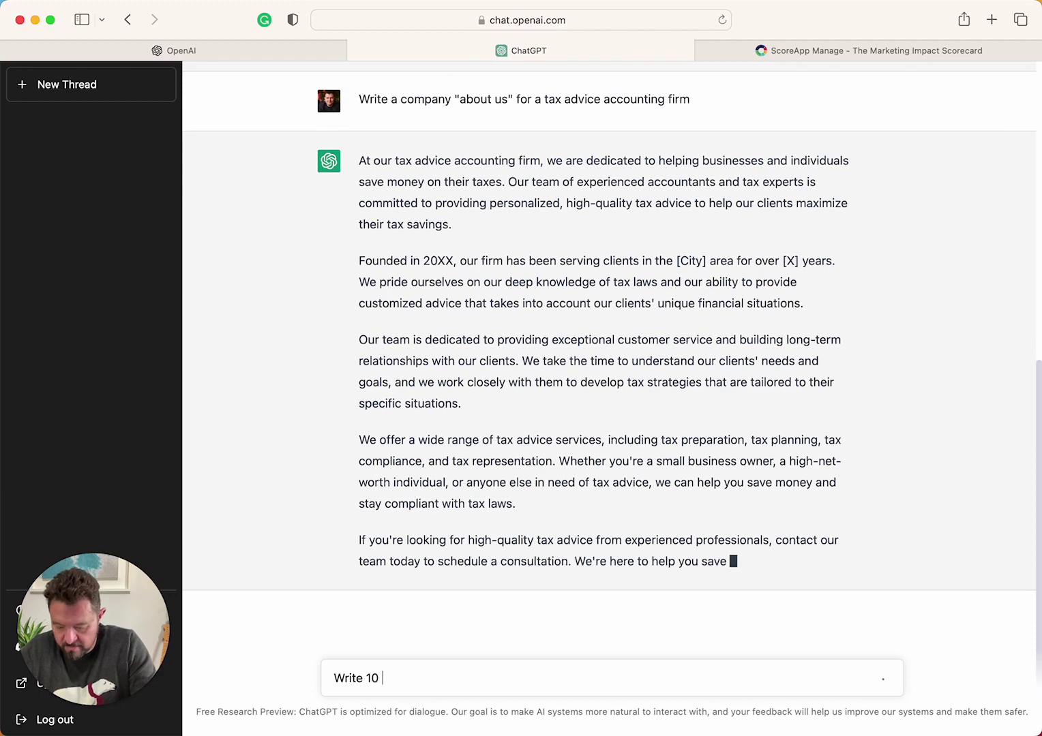
text(questions )
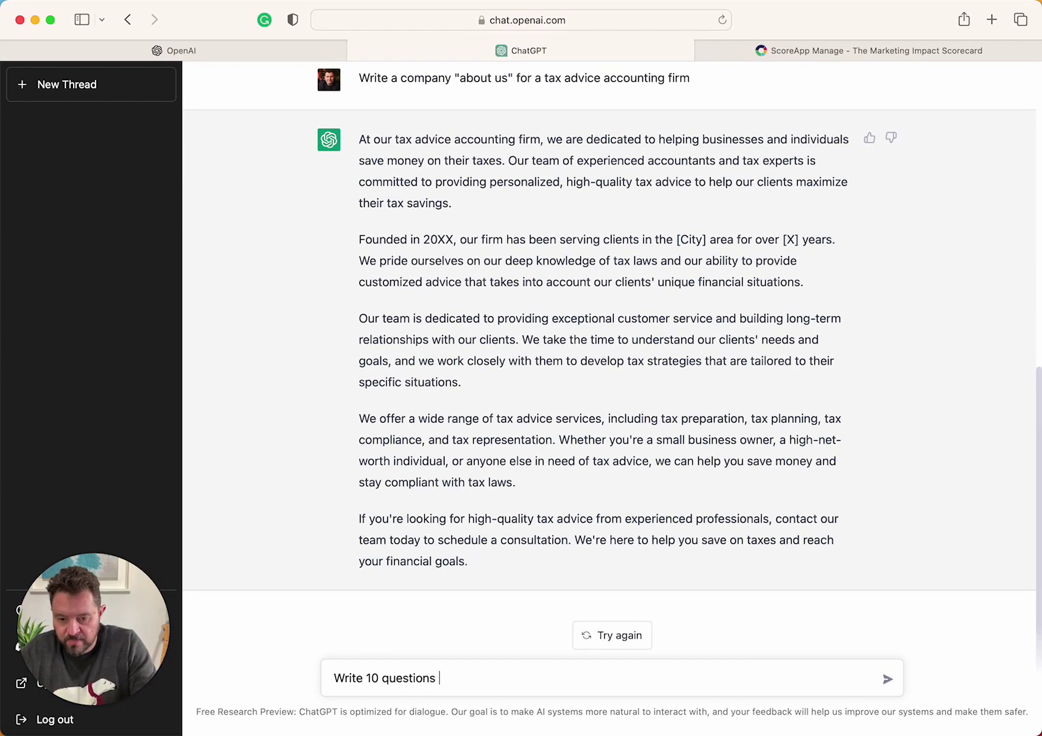
text((yes o)
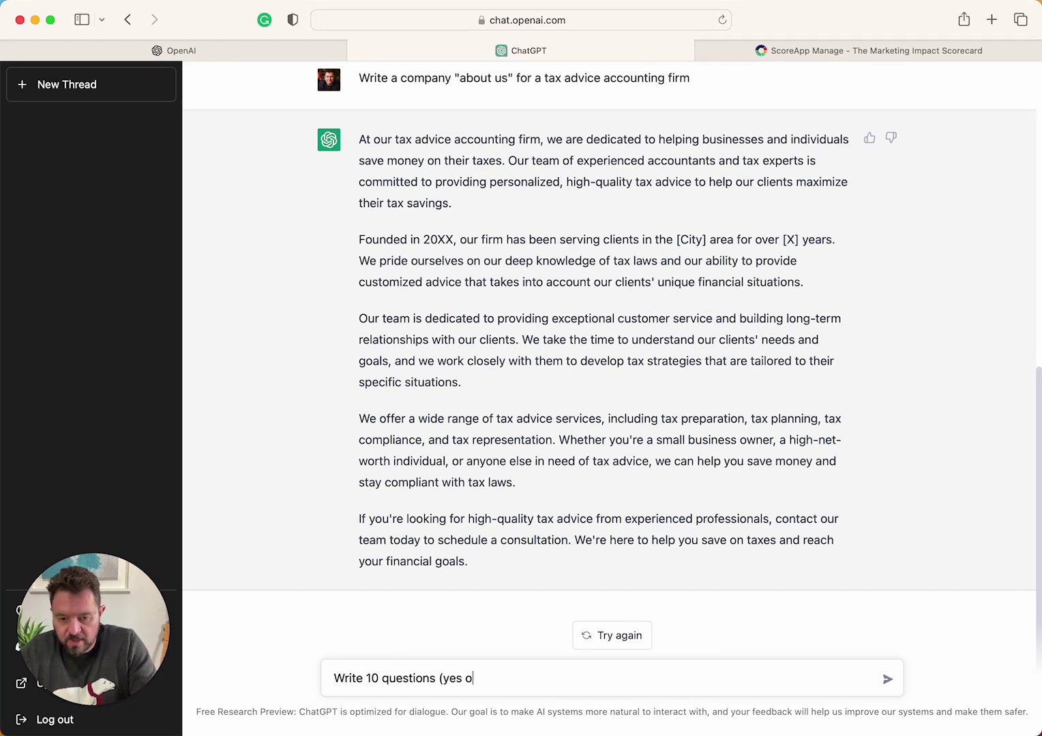
text(r ,)
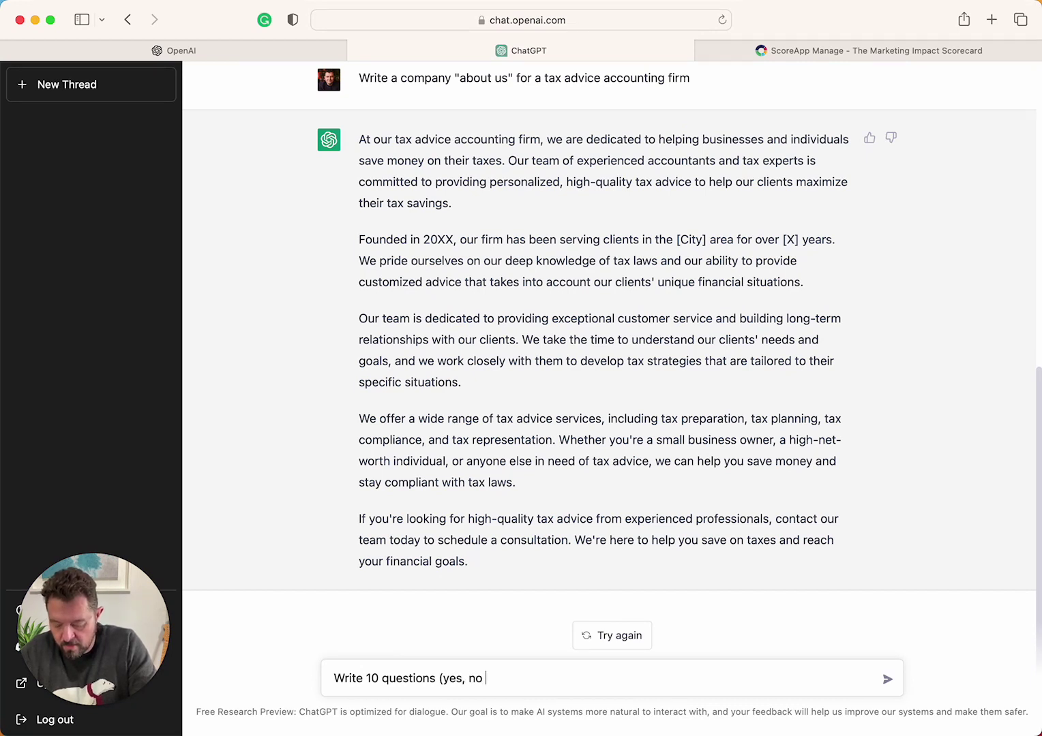
text( maybe)
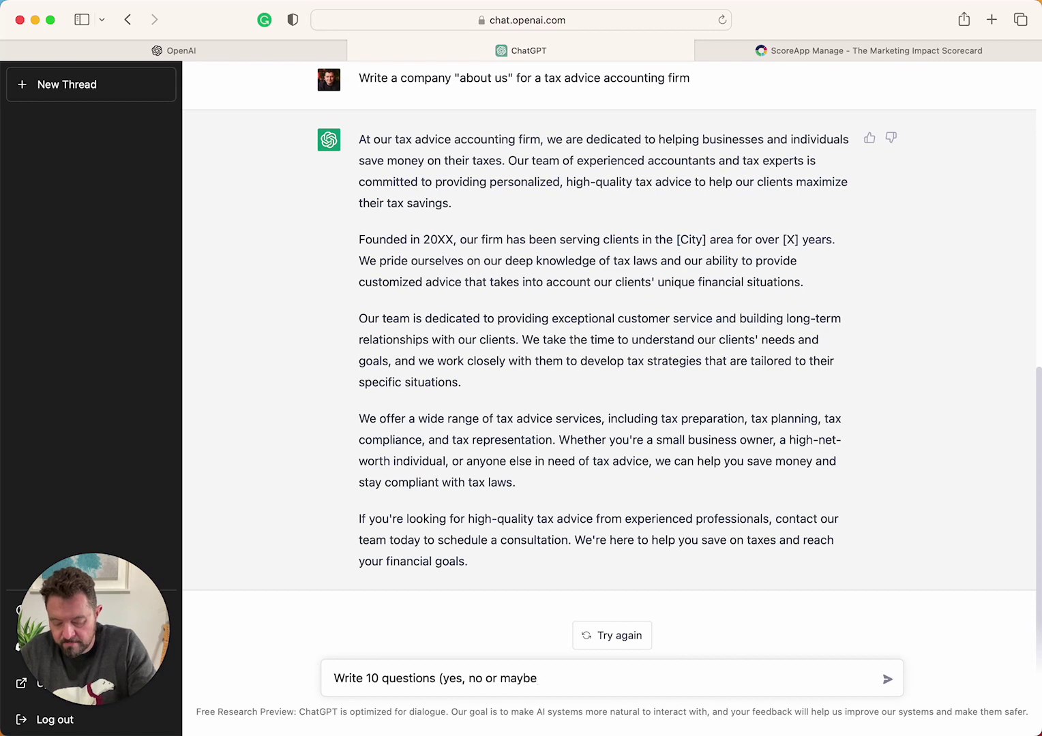
text( answe)
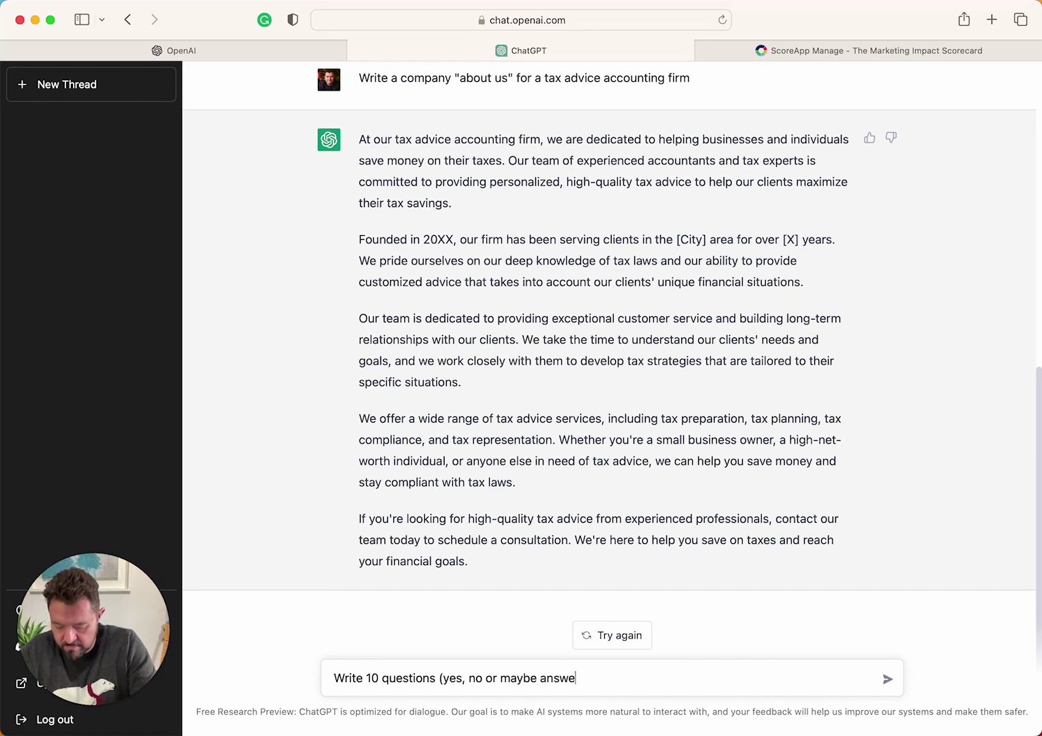
text(rs only))
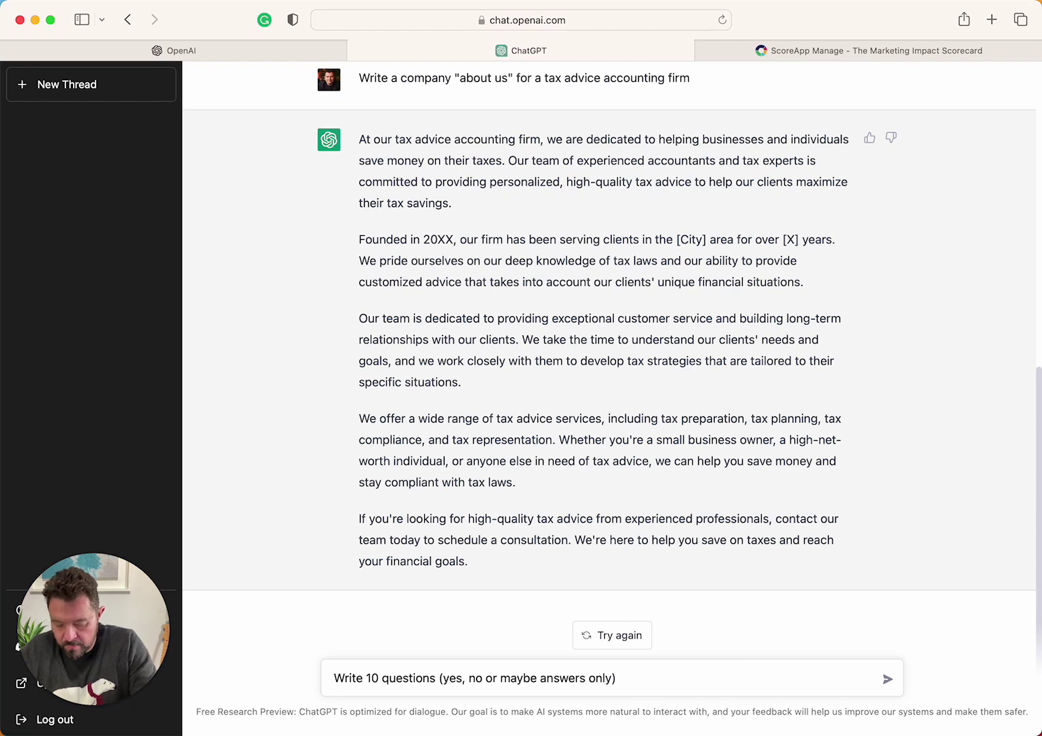
text( to de)
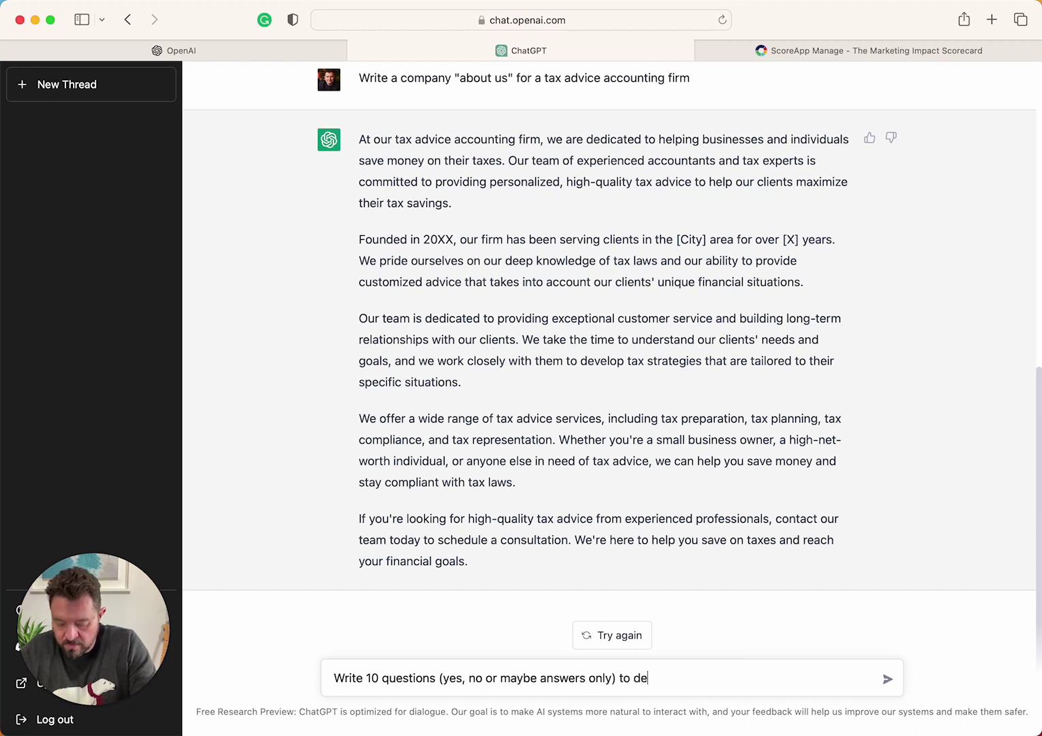
text(termine)
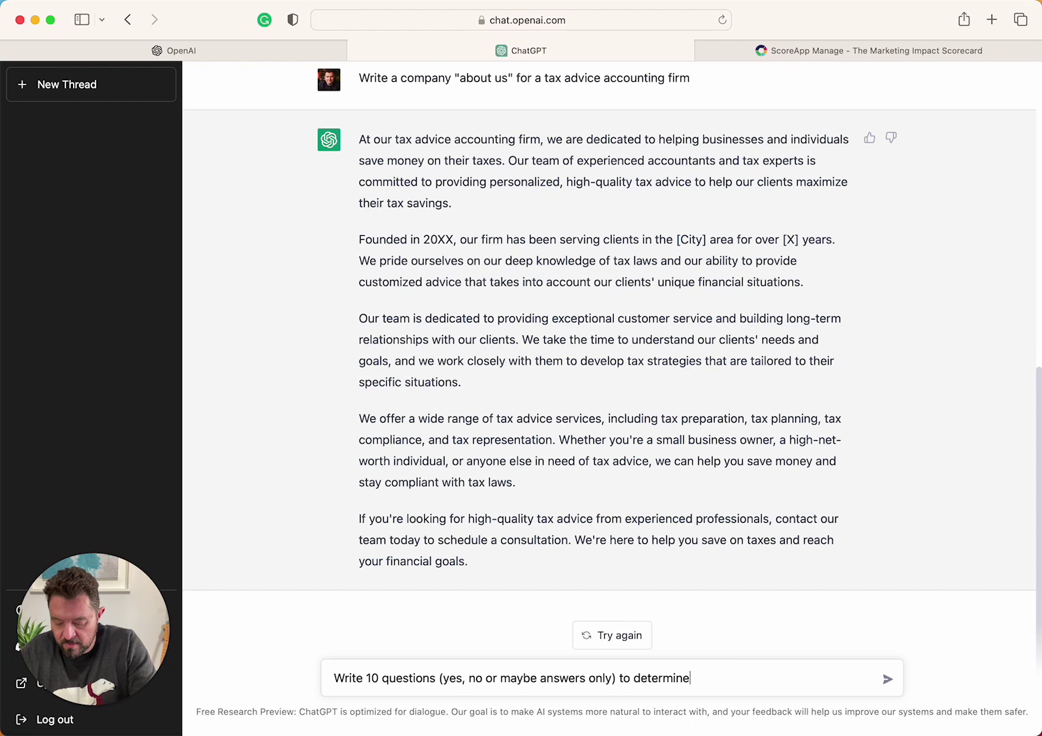
text( if a UK b)
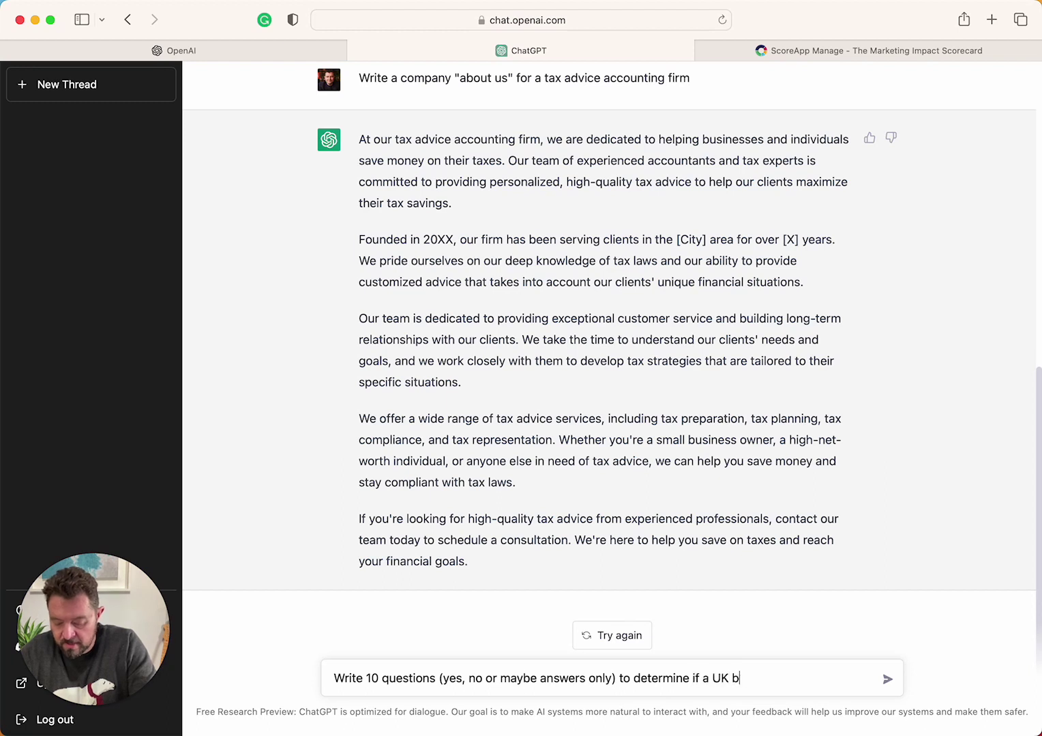
text(usiness owner)
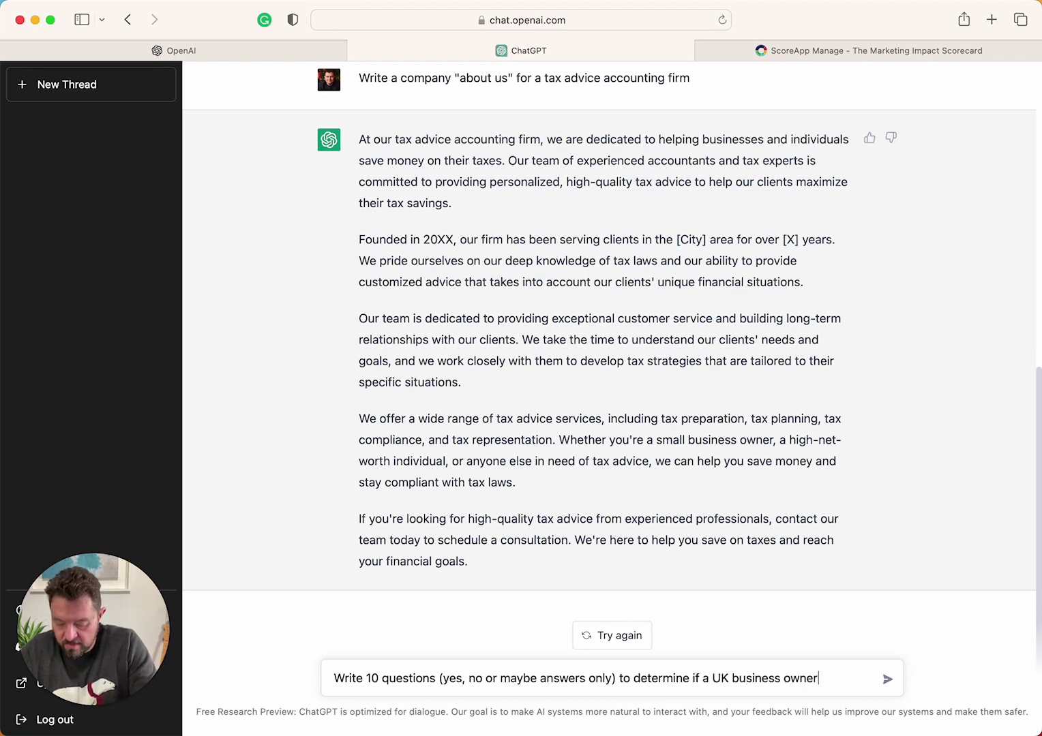
text( could )
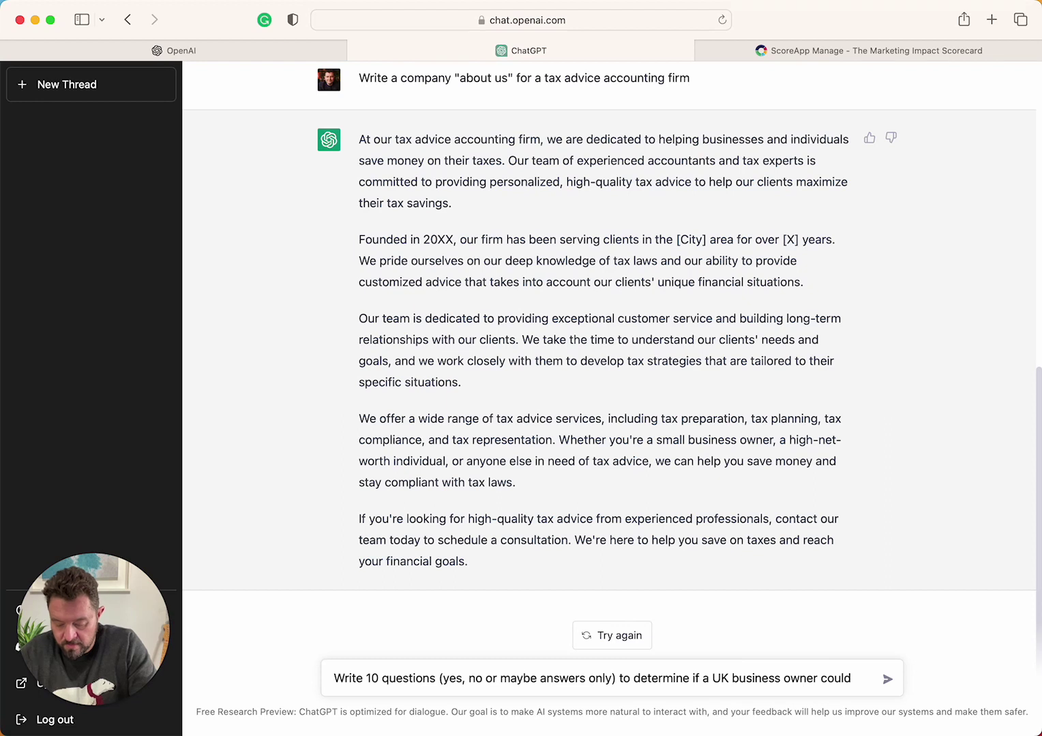
text(pay less mon)
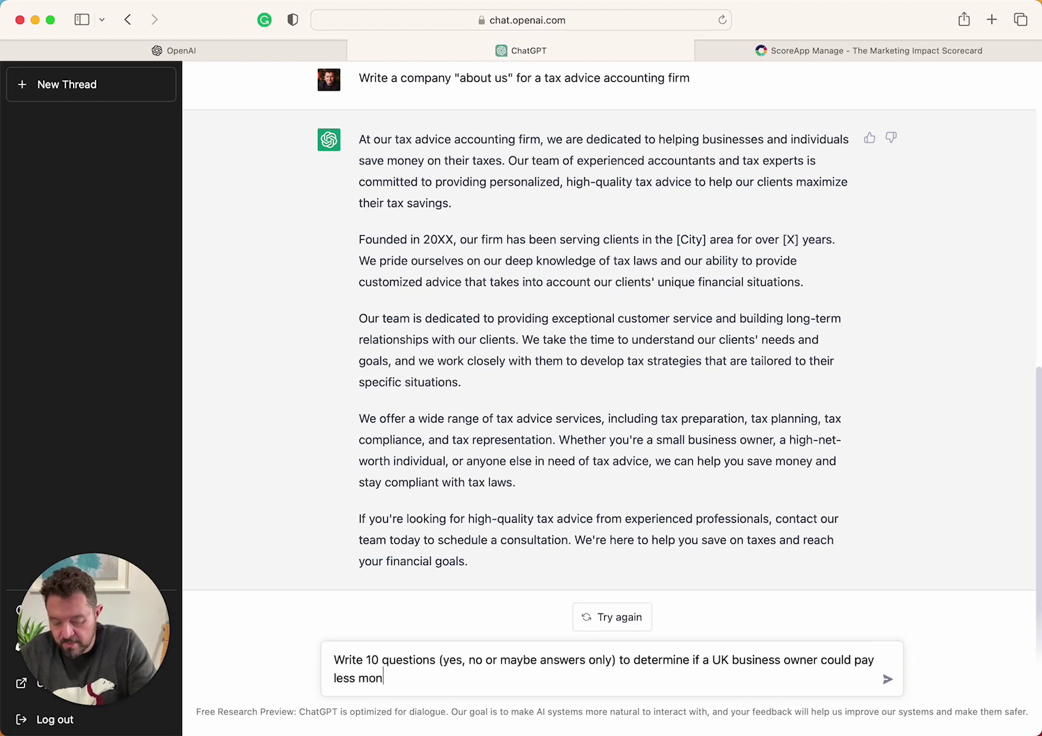
text(ey in tax )
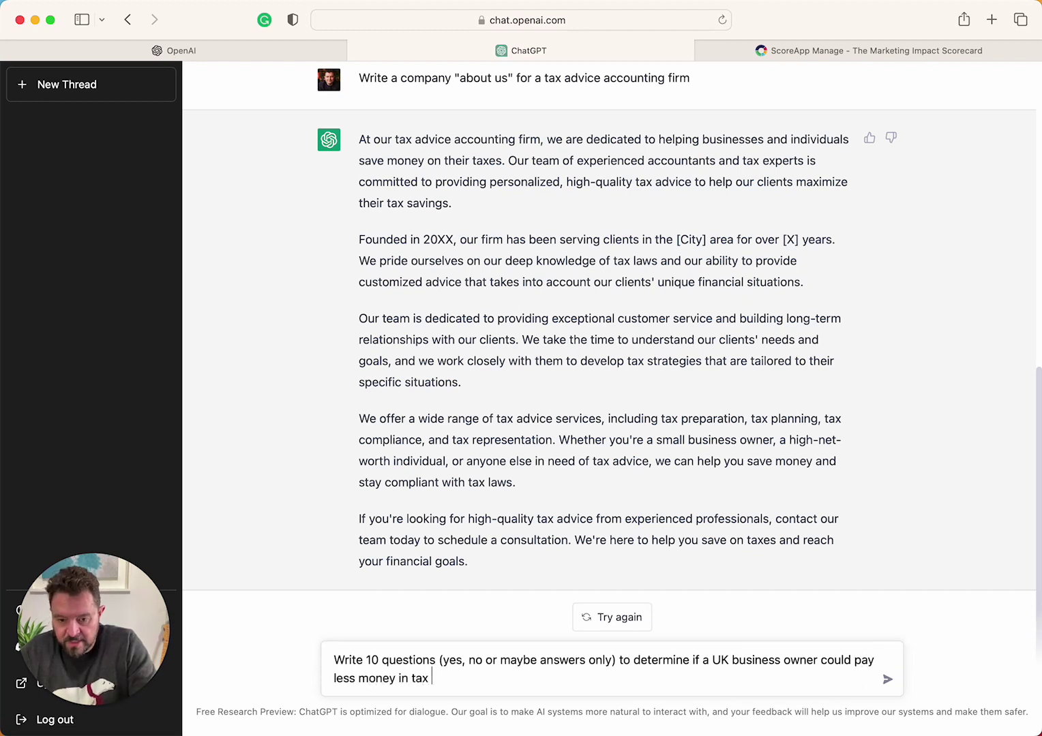
text(or in)
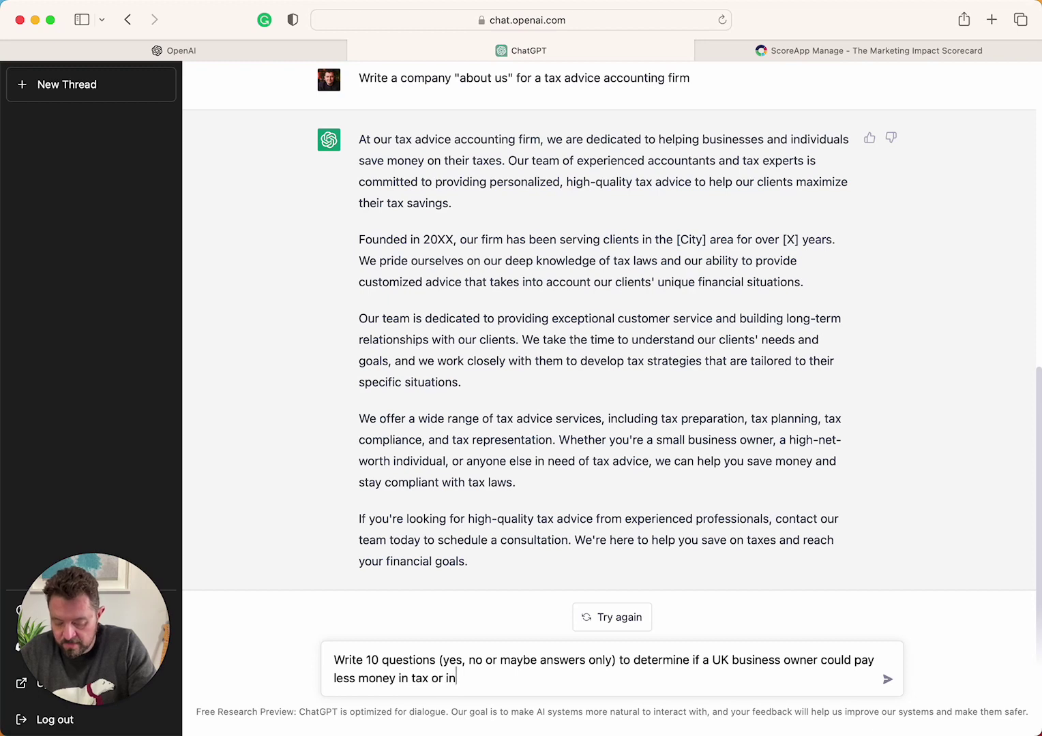
key(BackSpace)
key(BackSpace)
key(BackSpace)
key(Return)
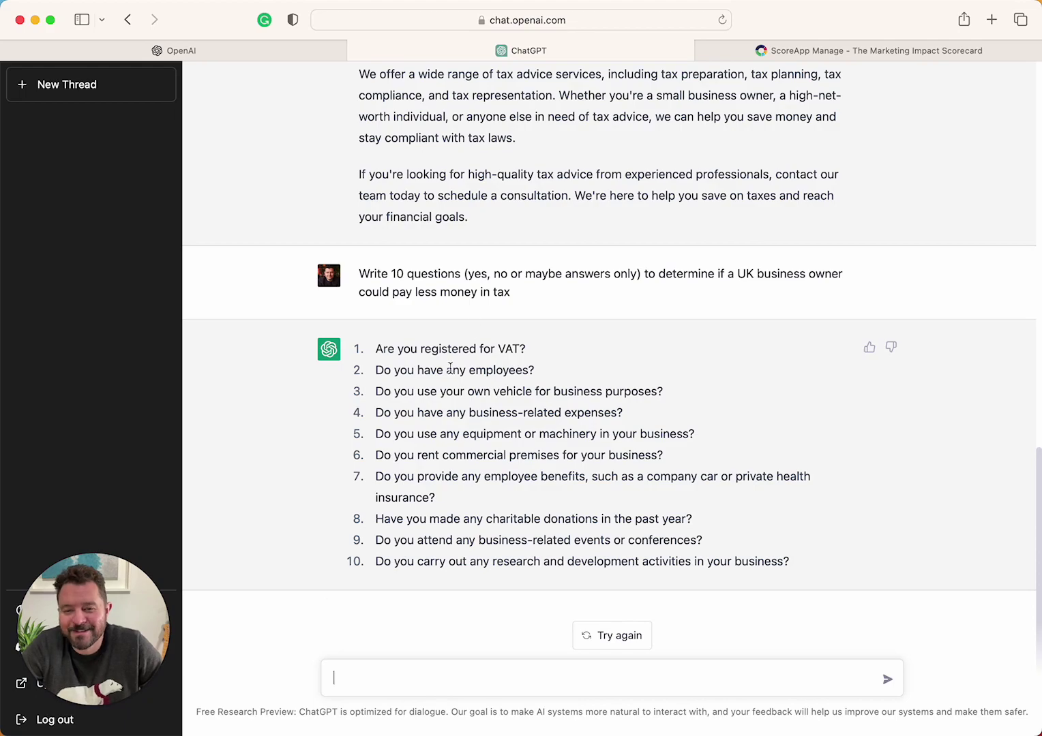
scroll(662, 354, up, 6)
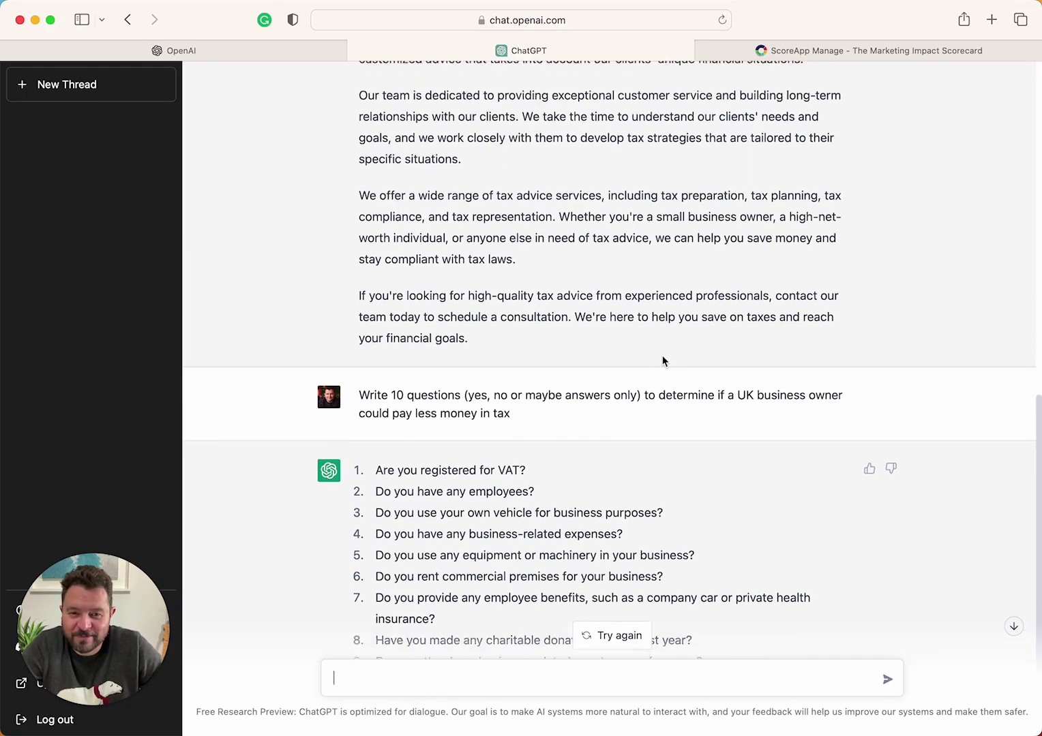
scroll(663, 355, down, 6)
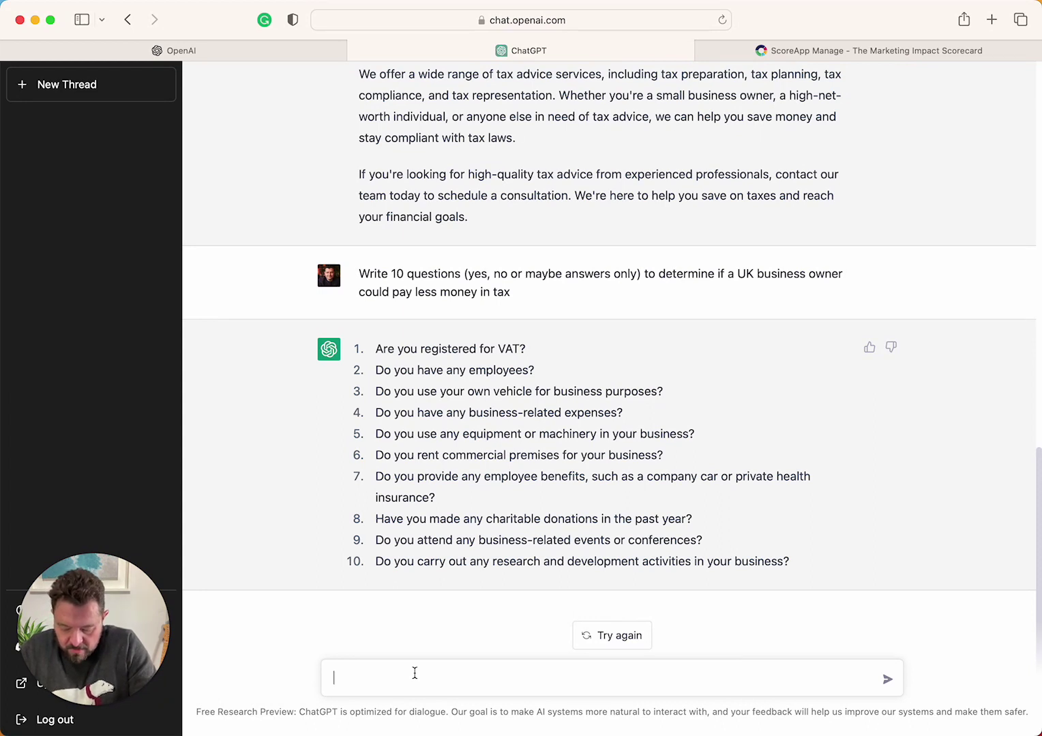
Step: Request a quiz-result response saying respondents could save much more on tax based on their answers
text(Write a response)
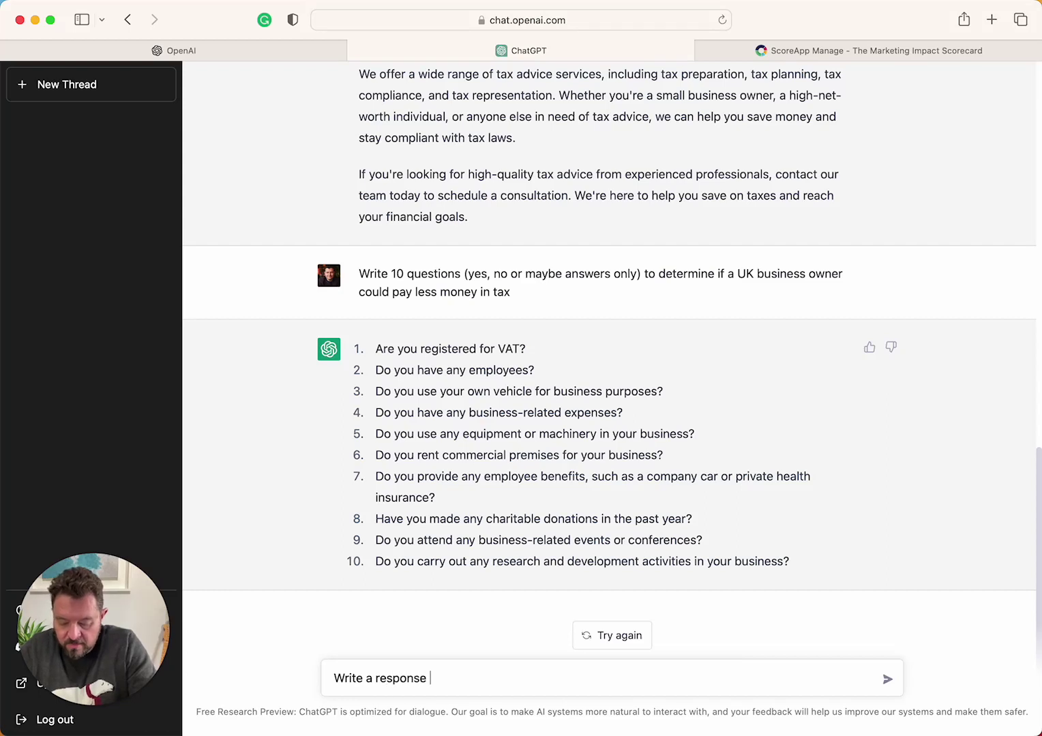
text(after some)
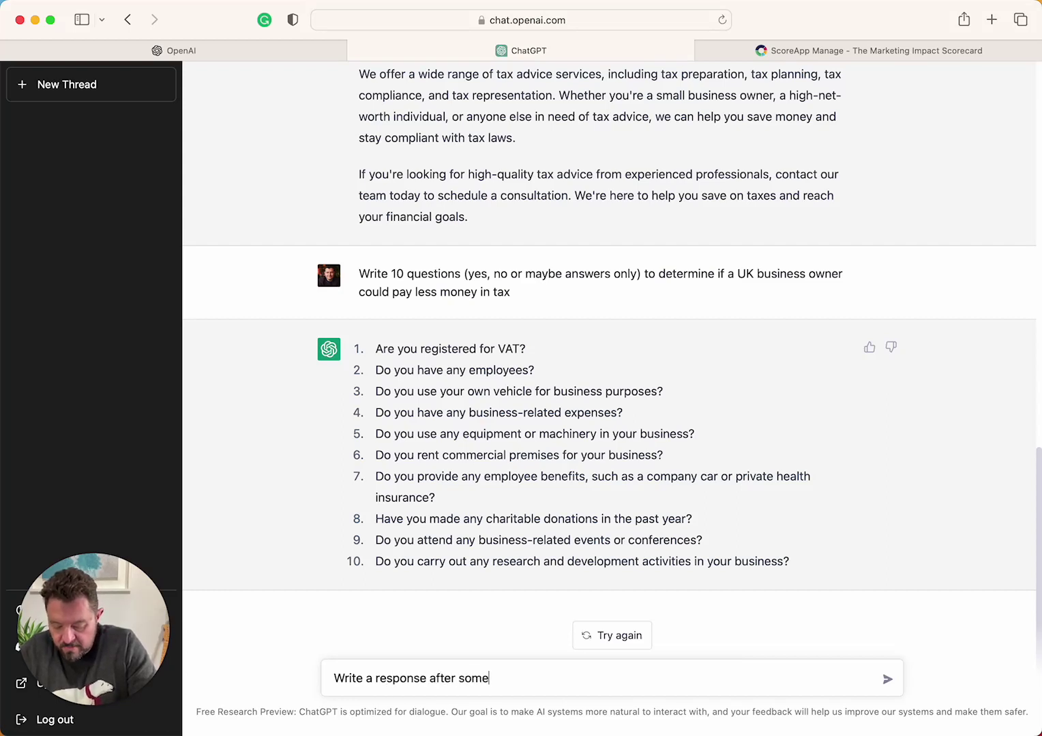
text(one answers the quiz)
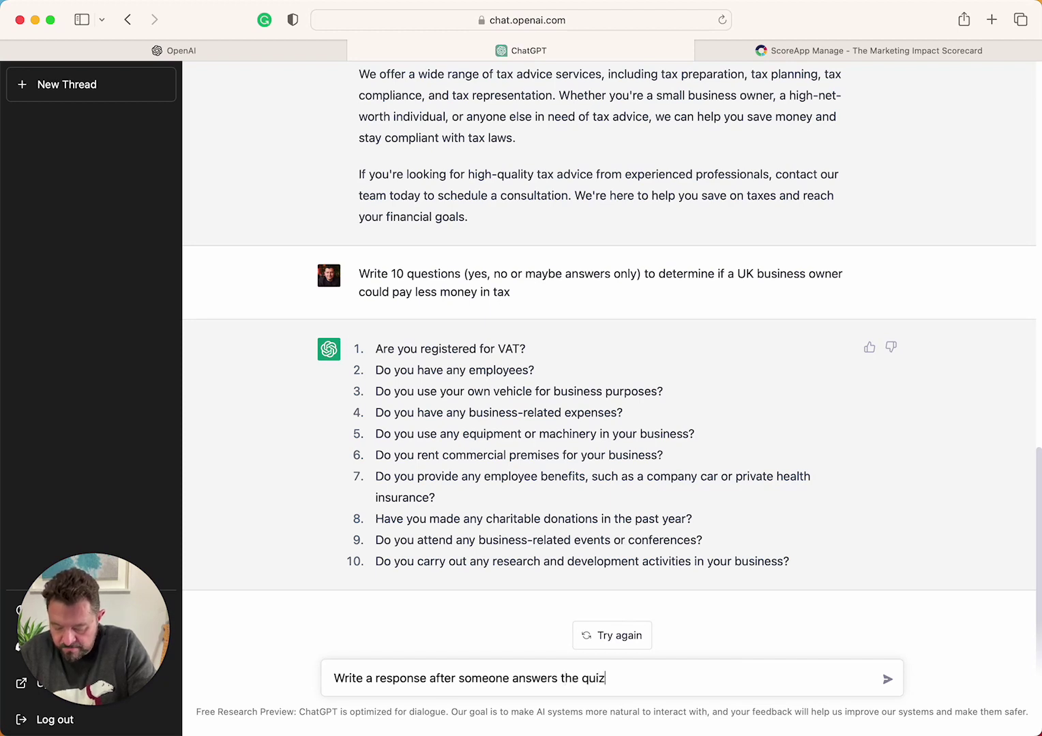
text(hem )
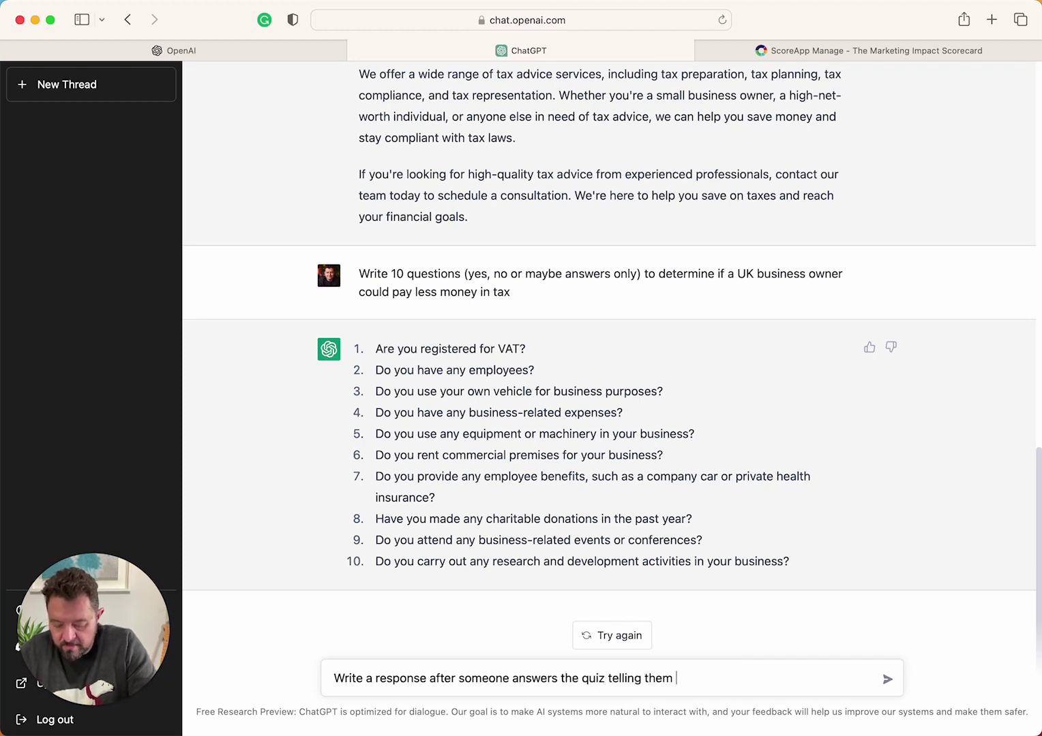
text(that they could be saving a lo)
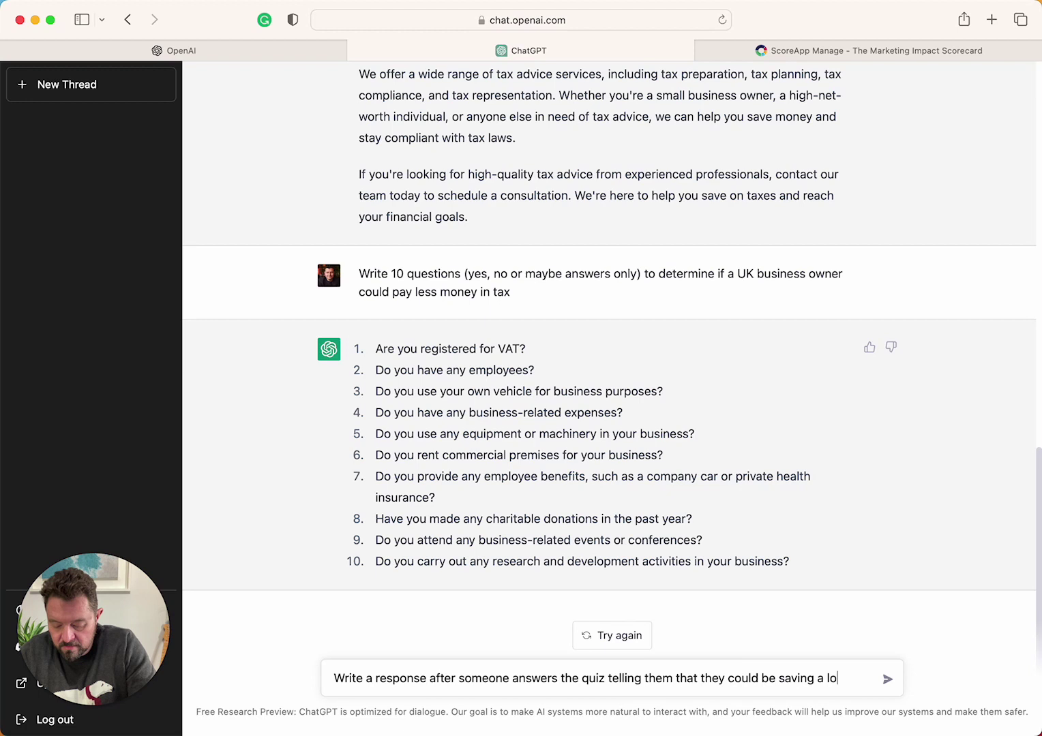
text(e o)
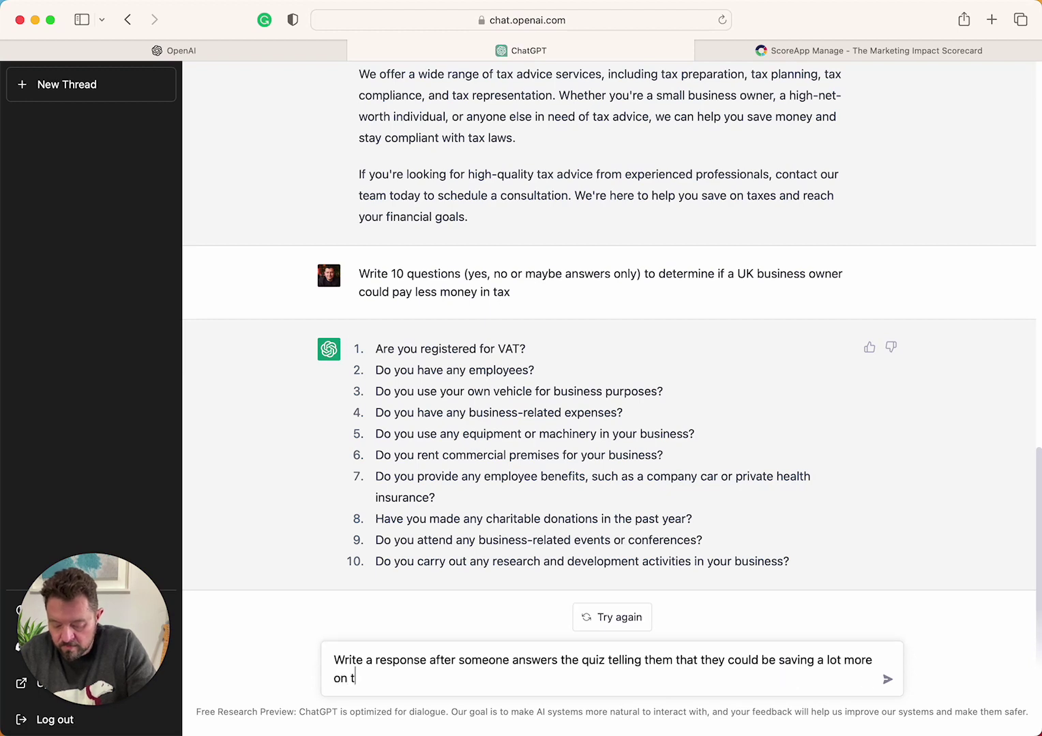
text(n tax based on how they ans)
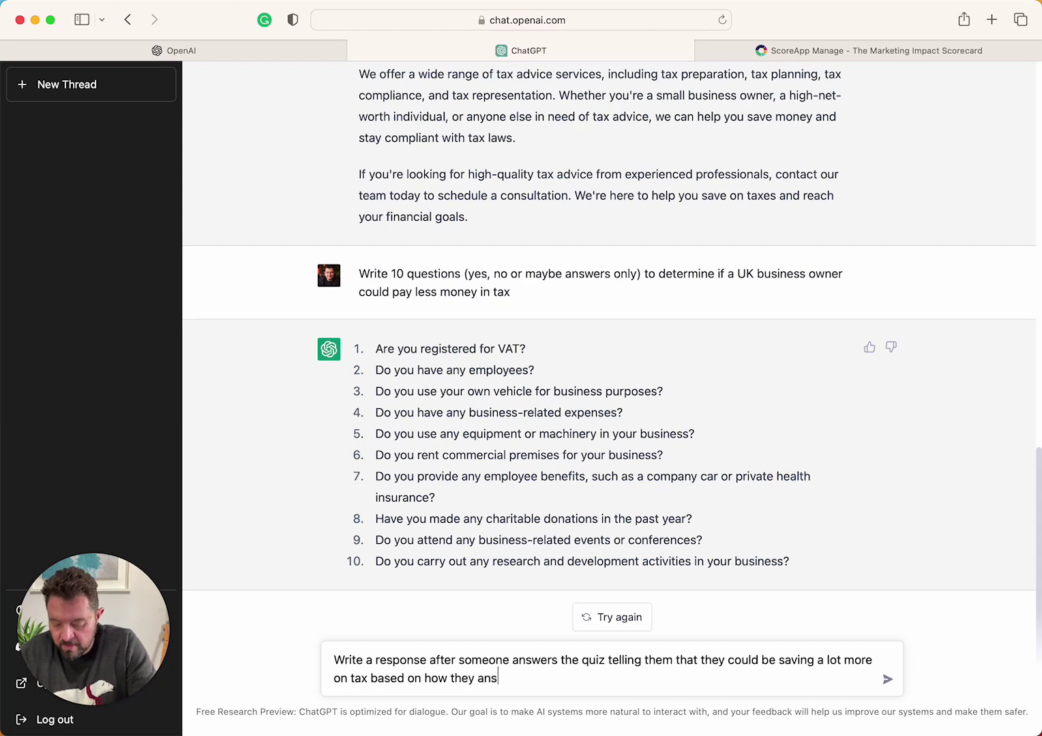
text(wrred)
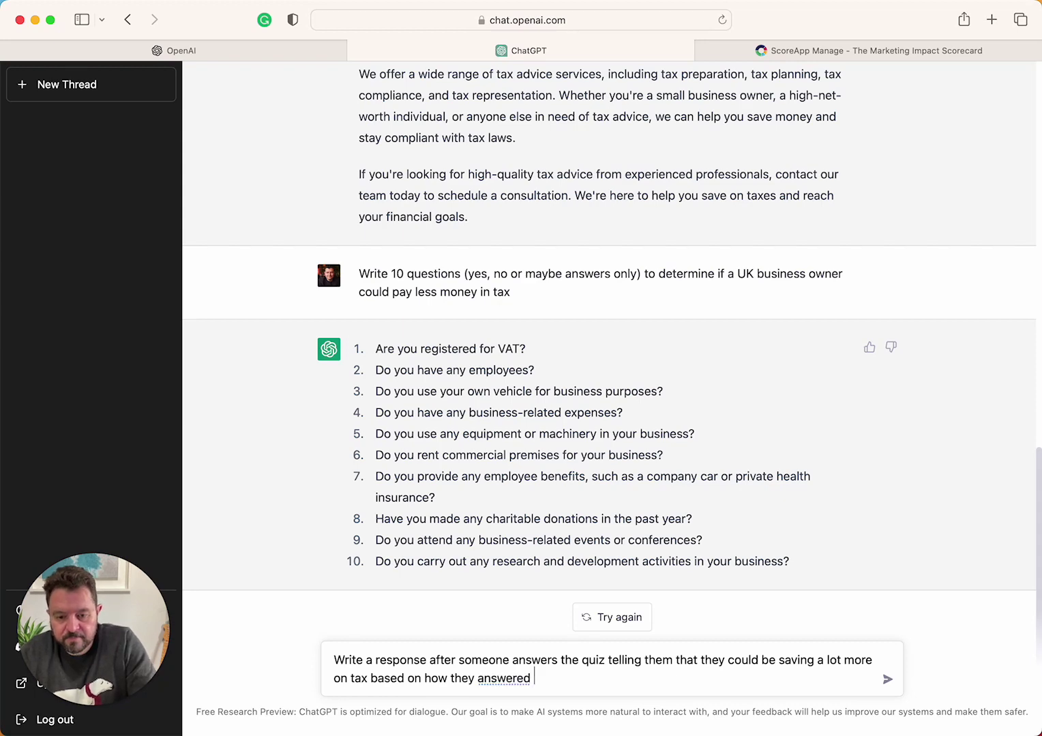
key(Return)
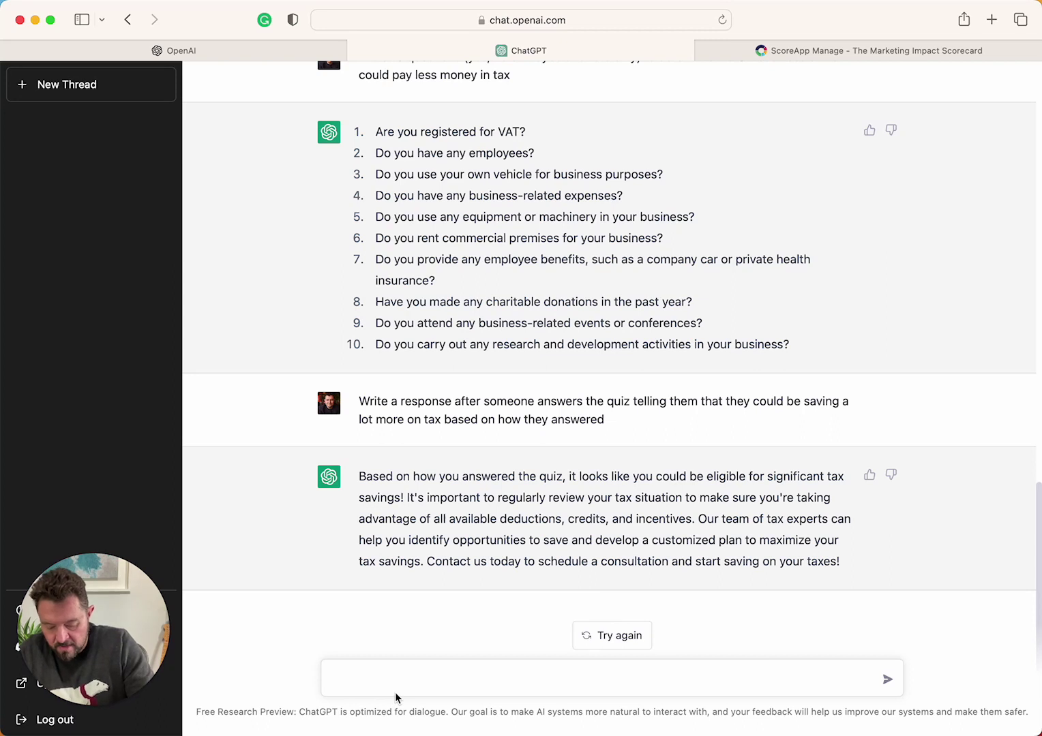
Step: Request a response saying their tax is well handled and suggesting a talk about growth strategies instead
text(write)
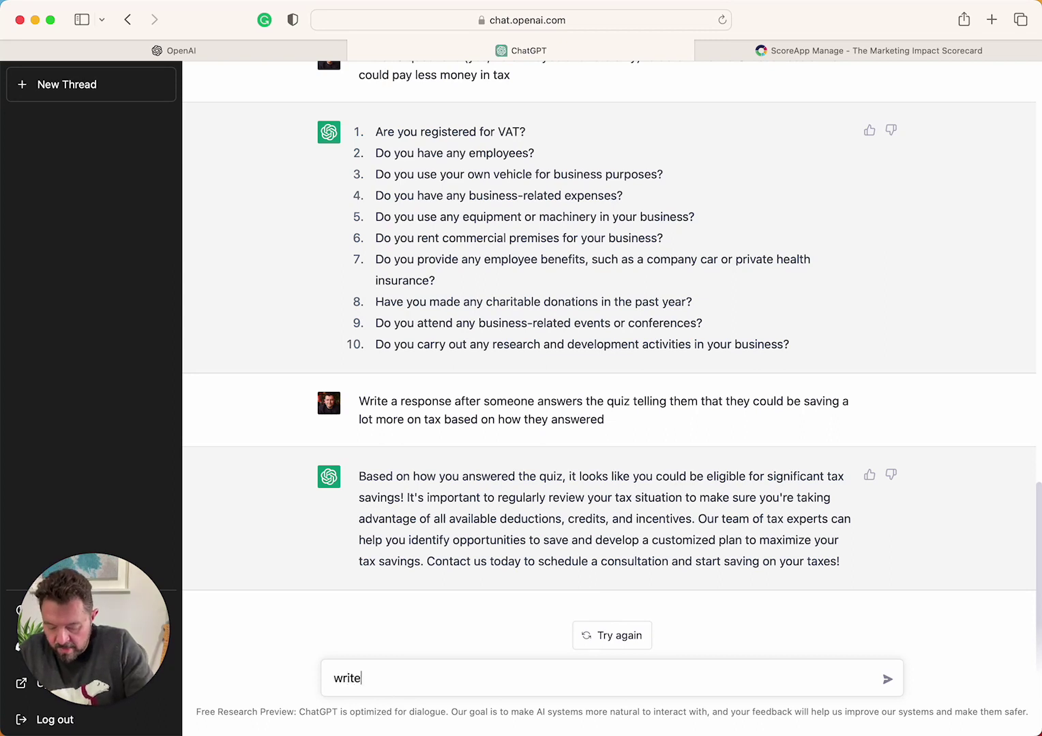
text( a response)
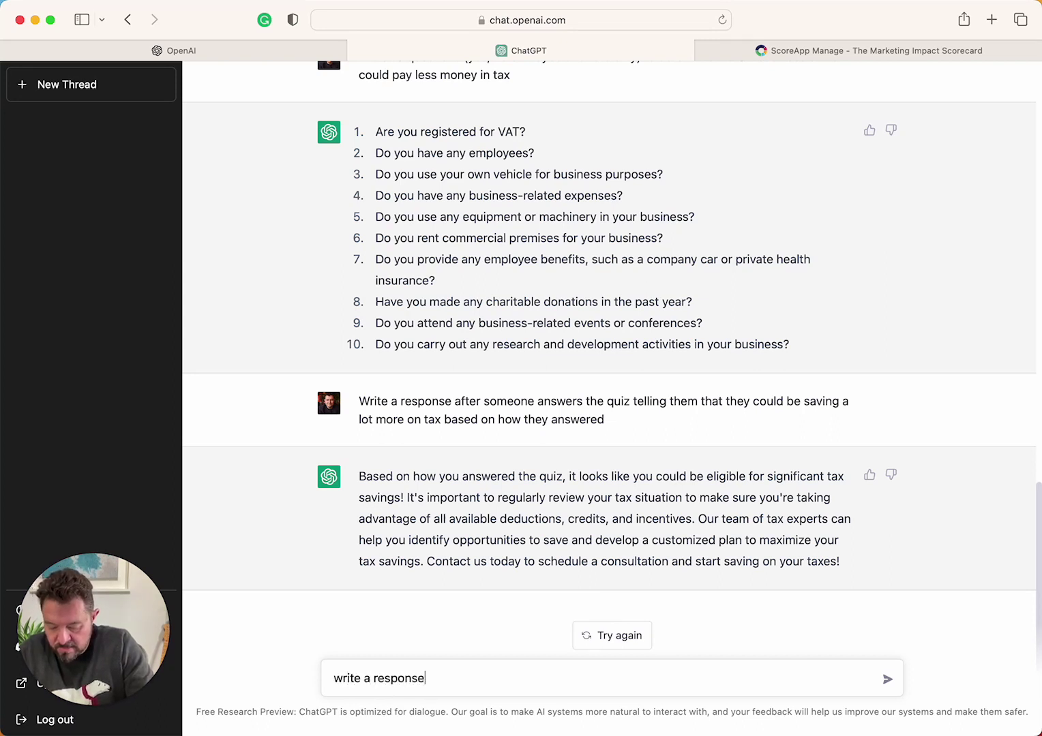
text( saying that t)
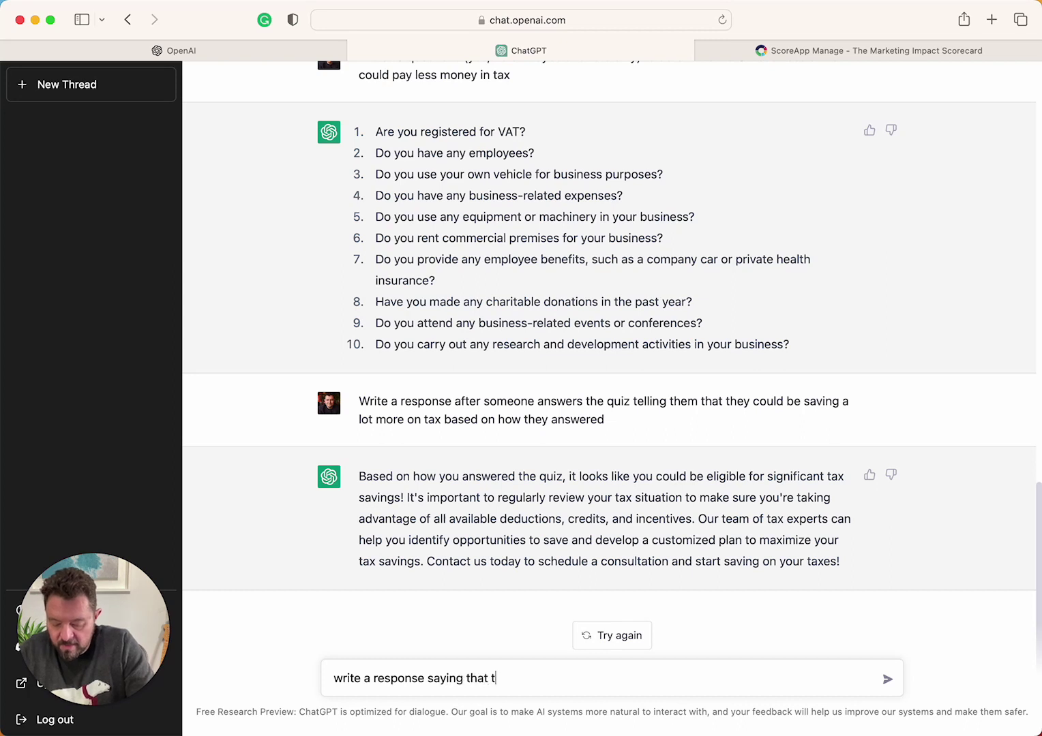
text(hey are doin)
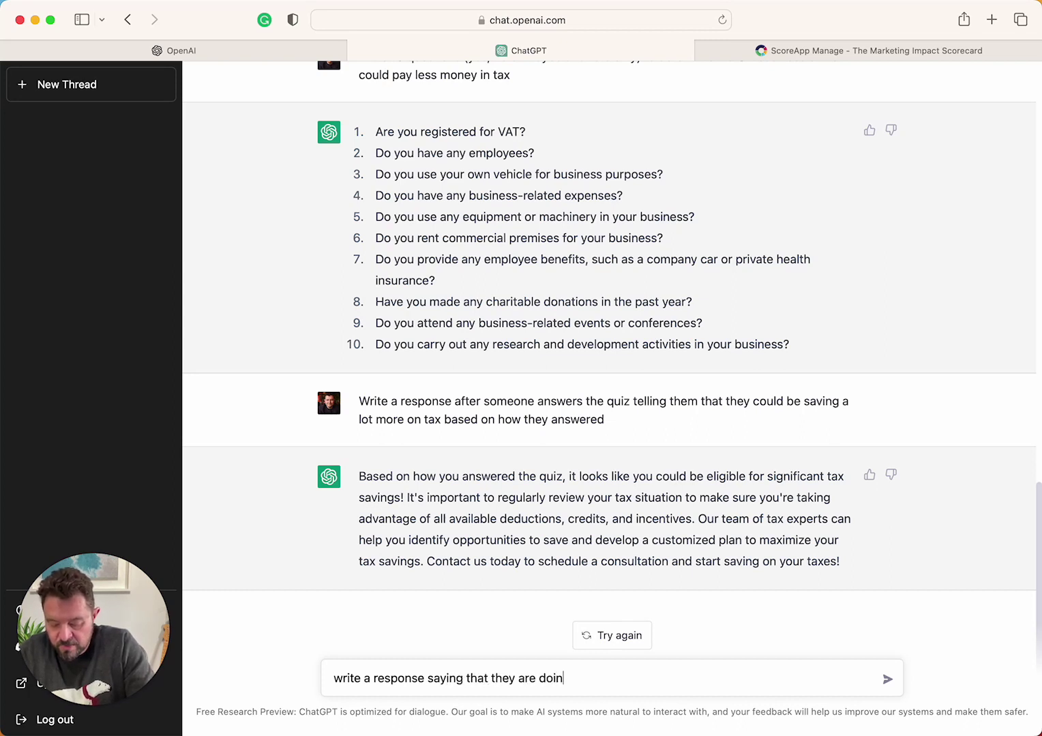
text(g all things correctly and there would be low)
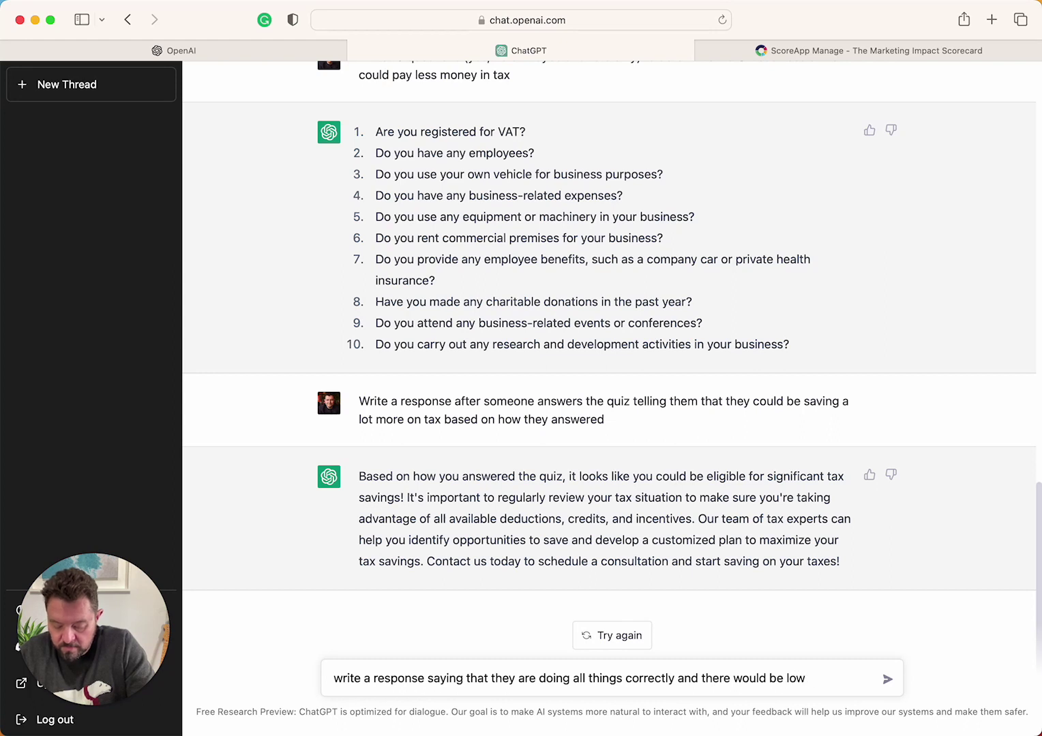
text(nce of tax savi)
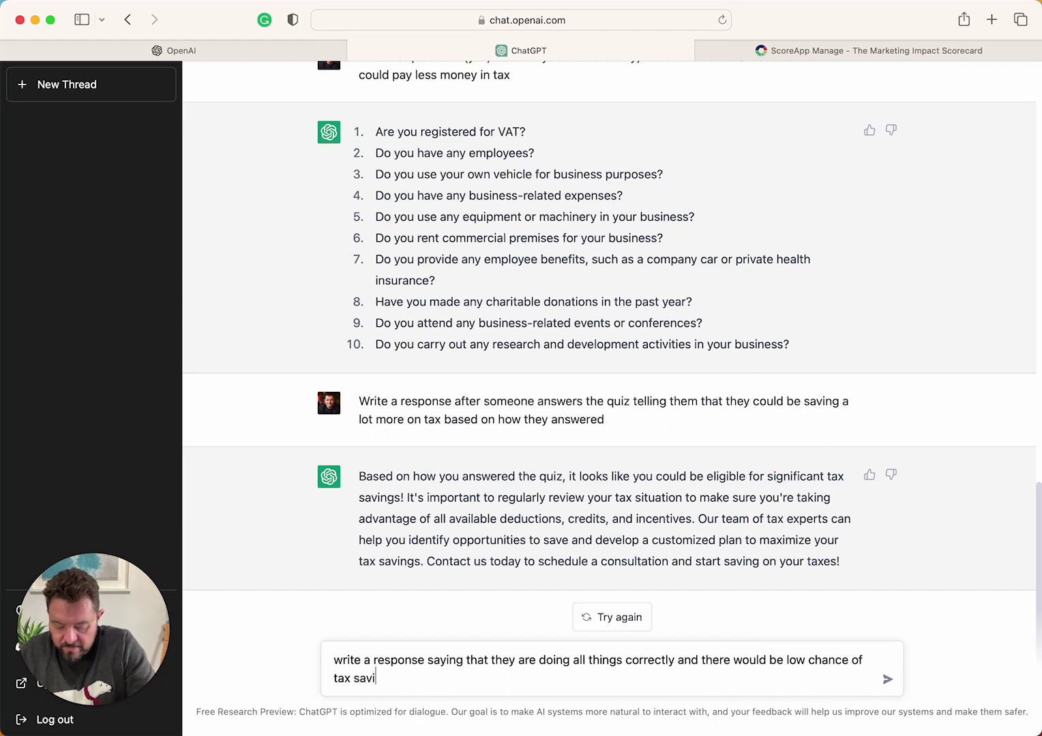
text(ngs but w)
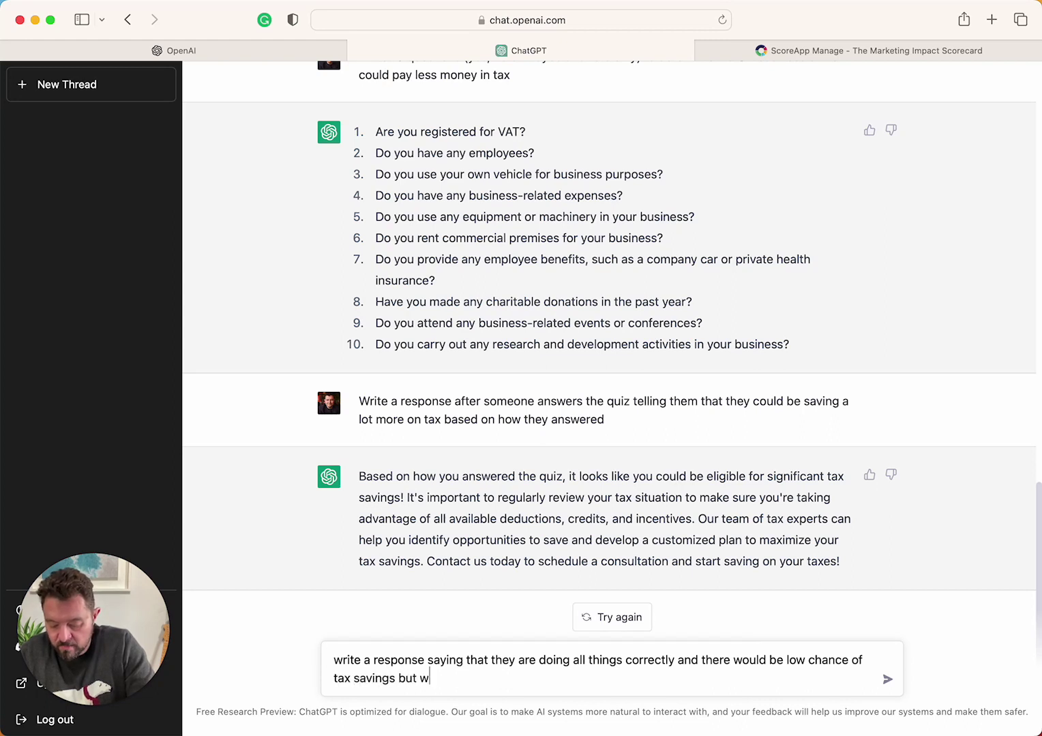
text(e should be)
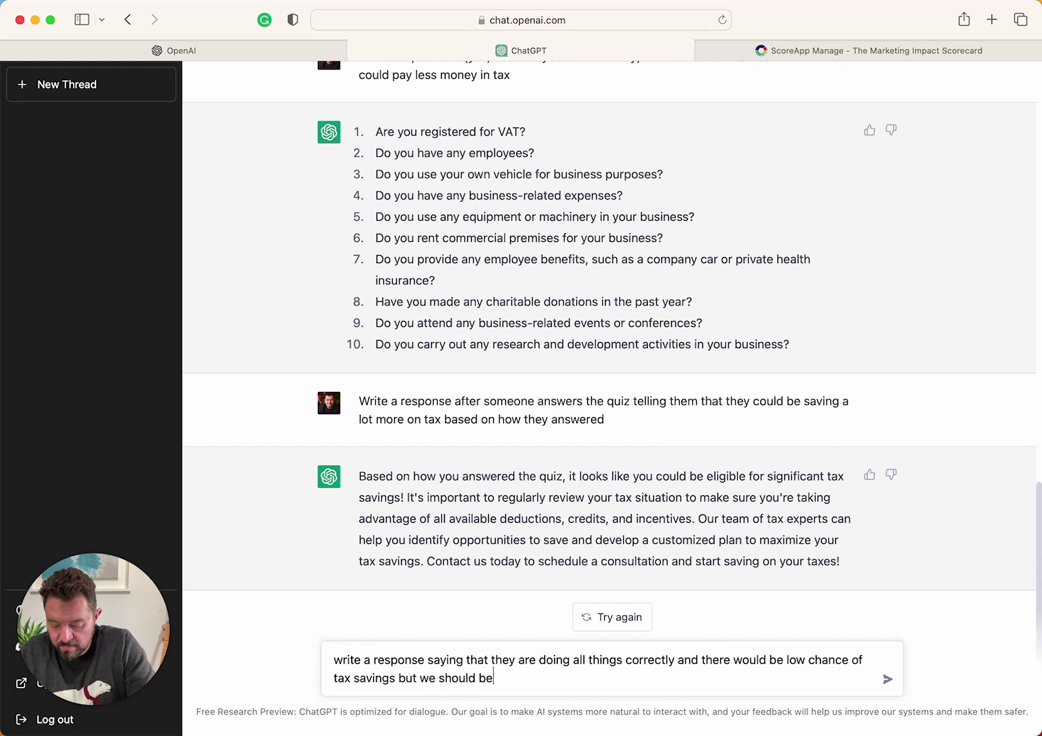
text( talking about gro)
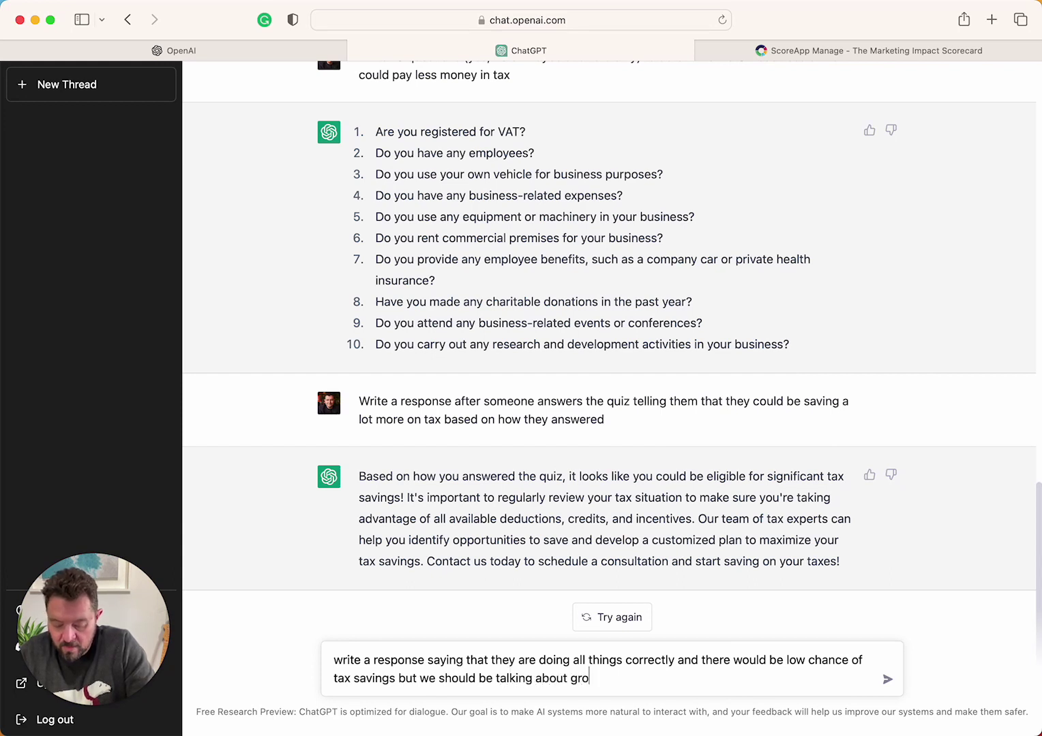
text(wth strat)
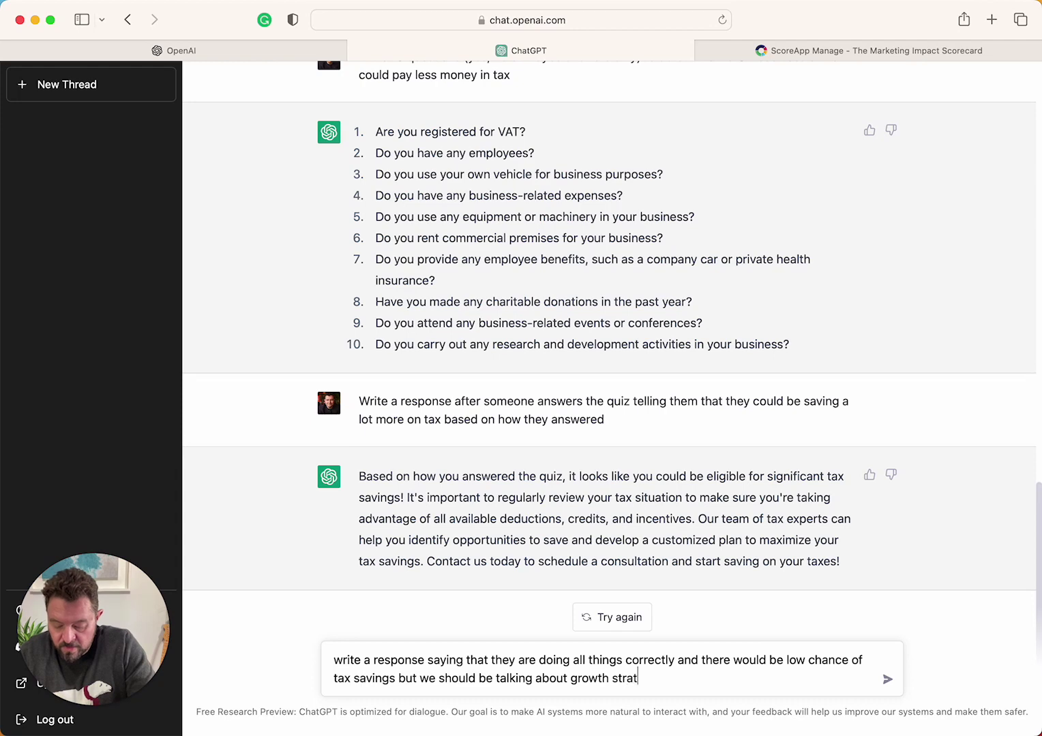
text(egies i)
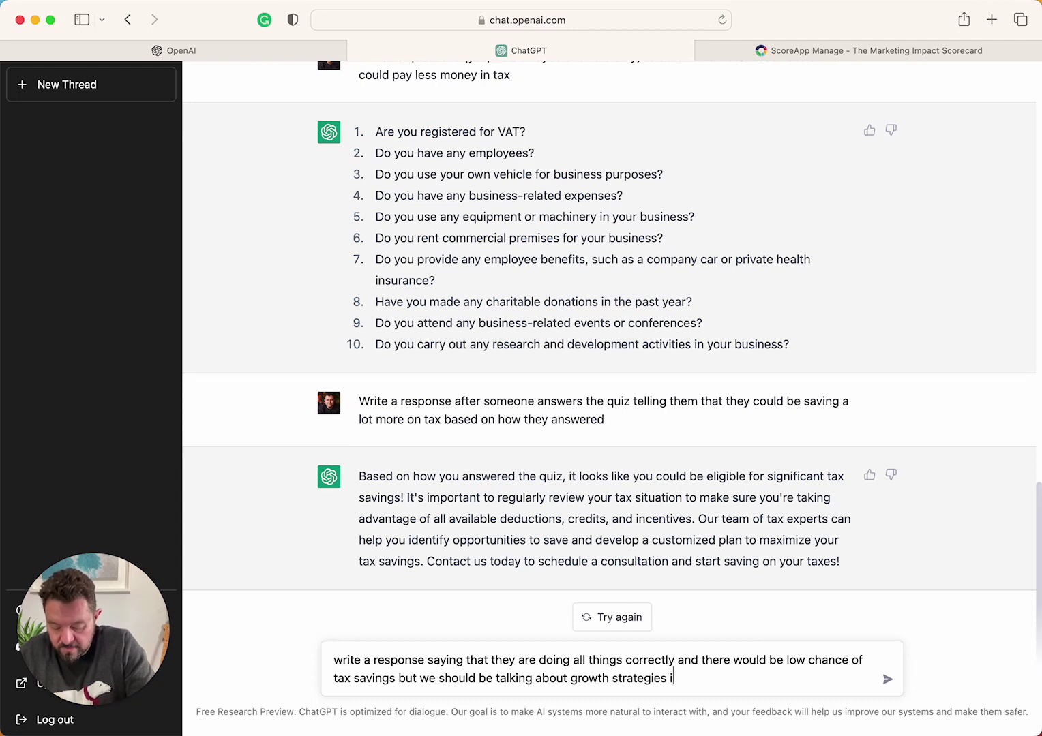
text(nstead)
key(Return)
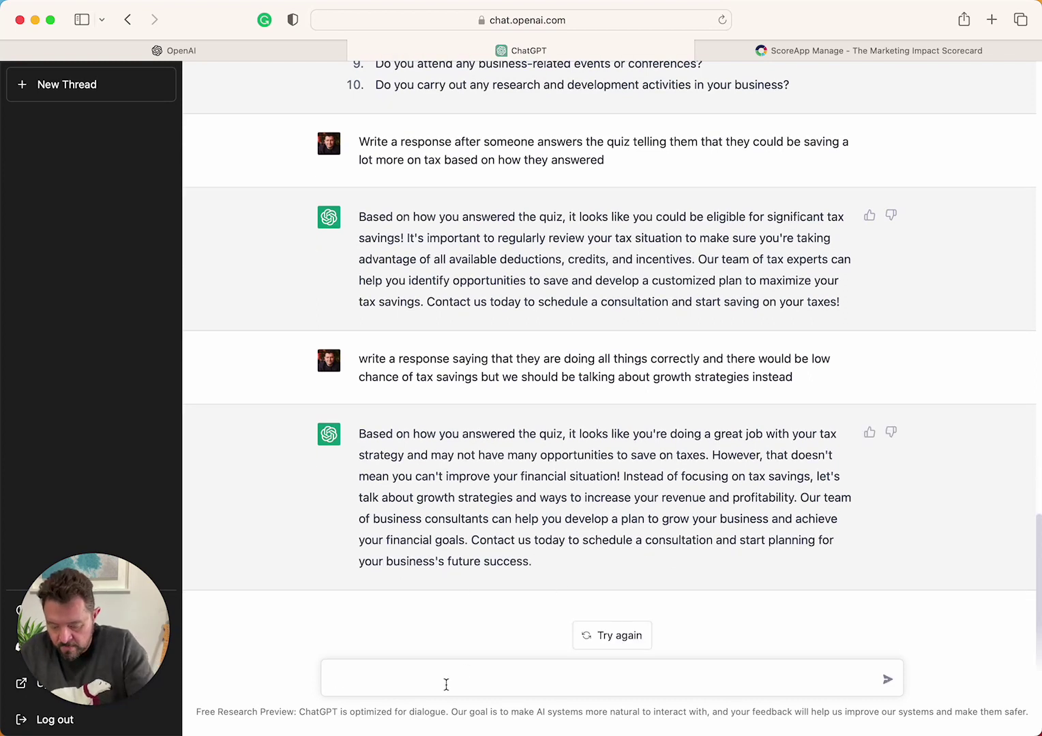
Step: Prompt ChatGPT with 'write 10 tweets to promote this quiz'
text(write 10 t)
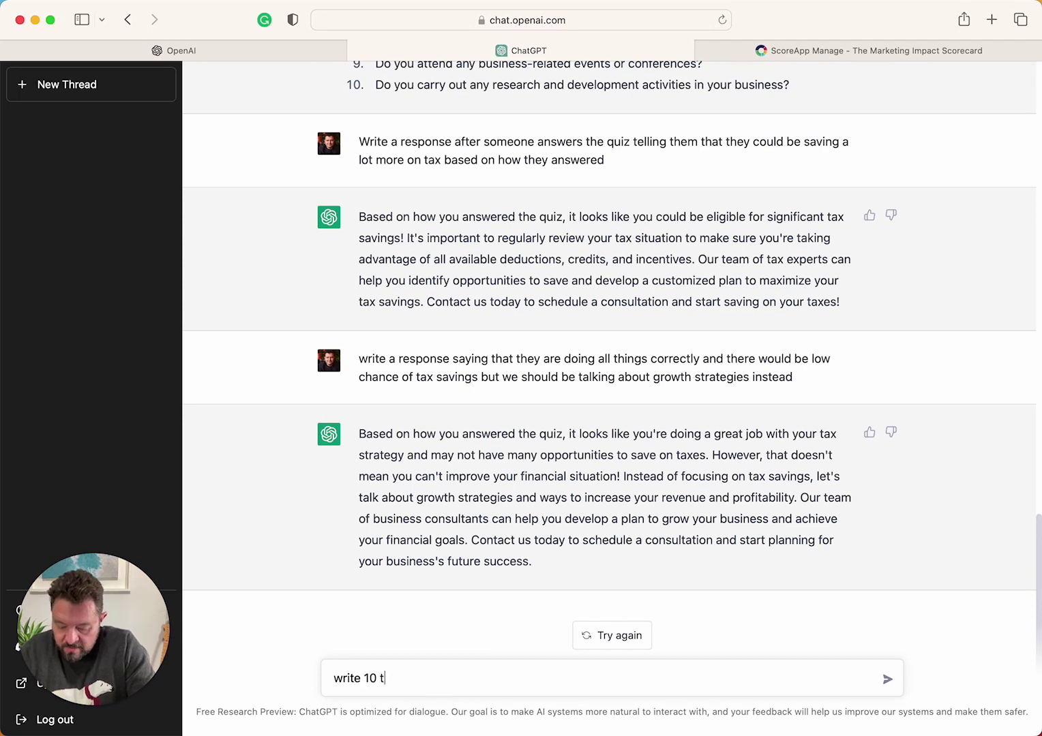
text(weets to promot)
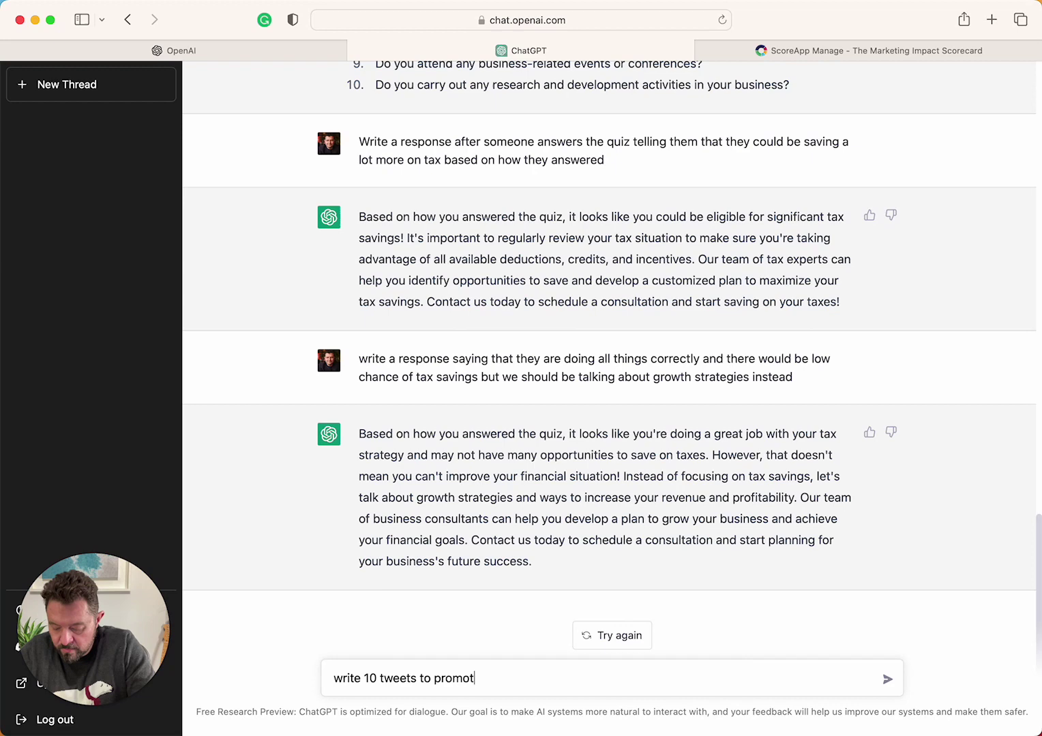
text(e this qui)
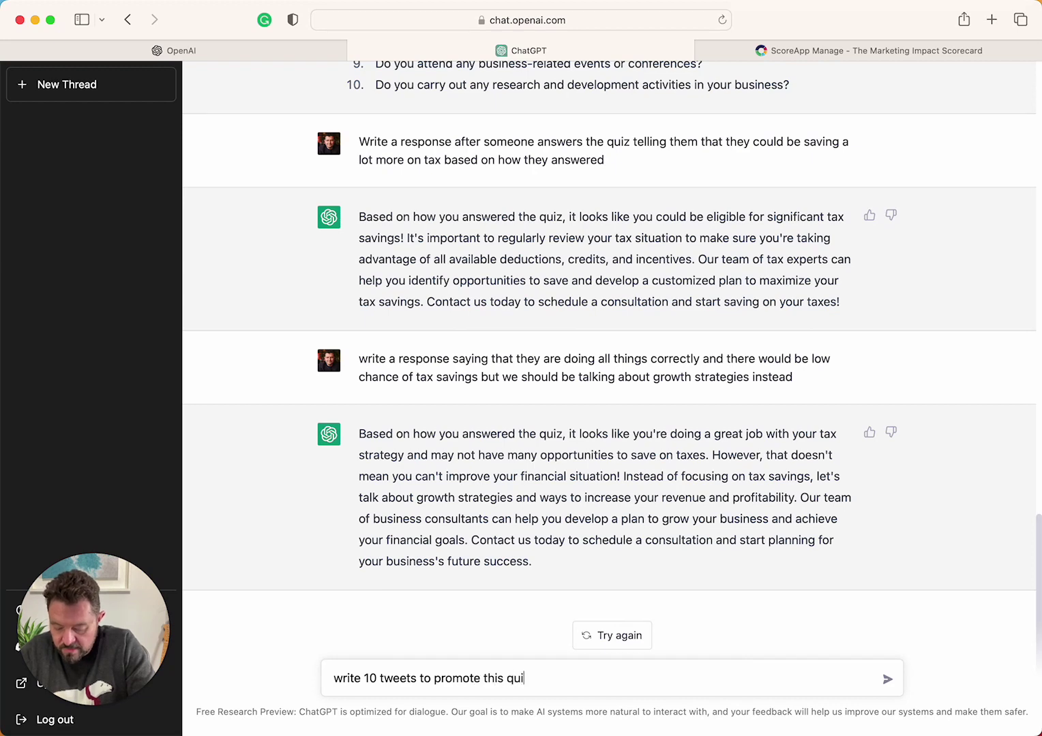
text(z)
key(Return)
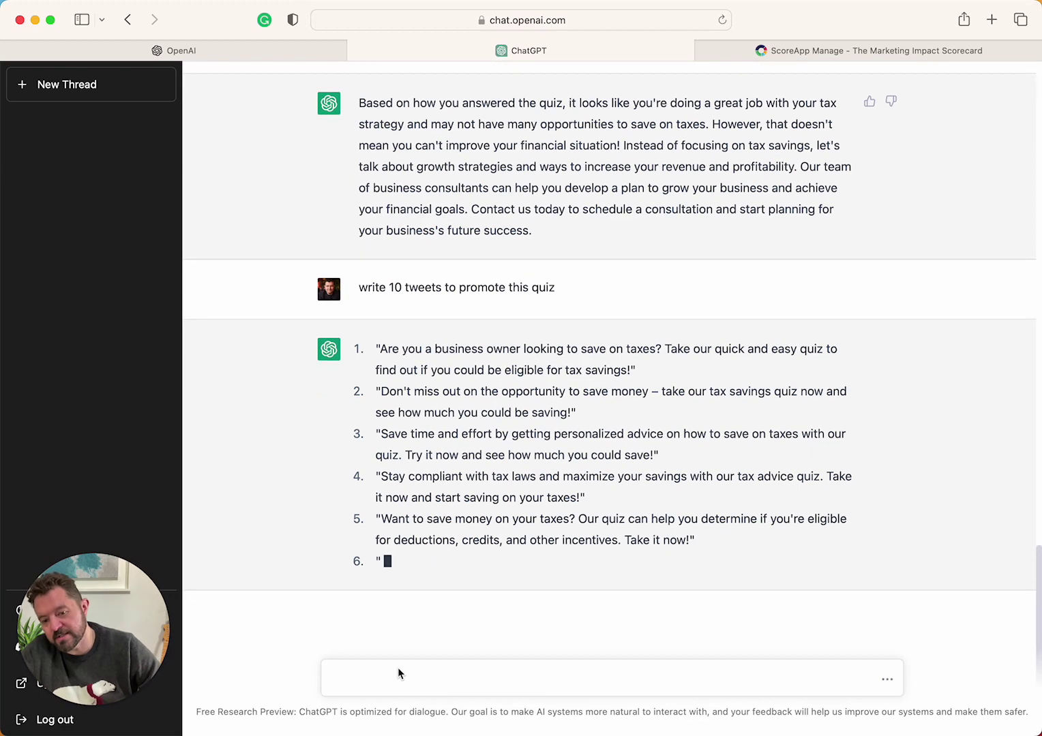
Step: Request an email telling an entrepreneur about the newly launched tax-savings quiz
click(398, 671)
text(wr)
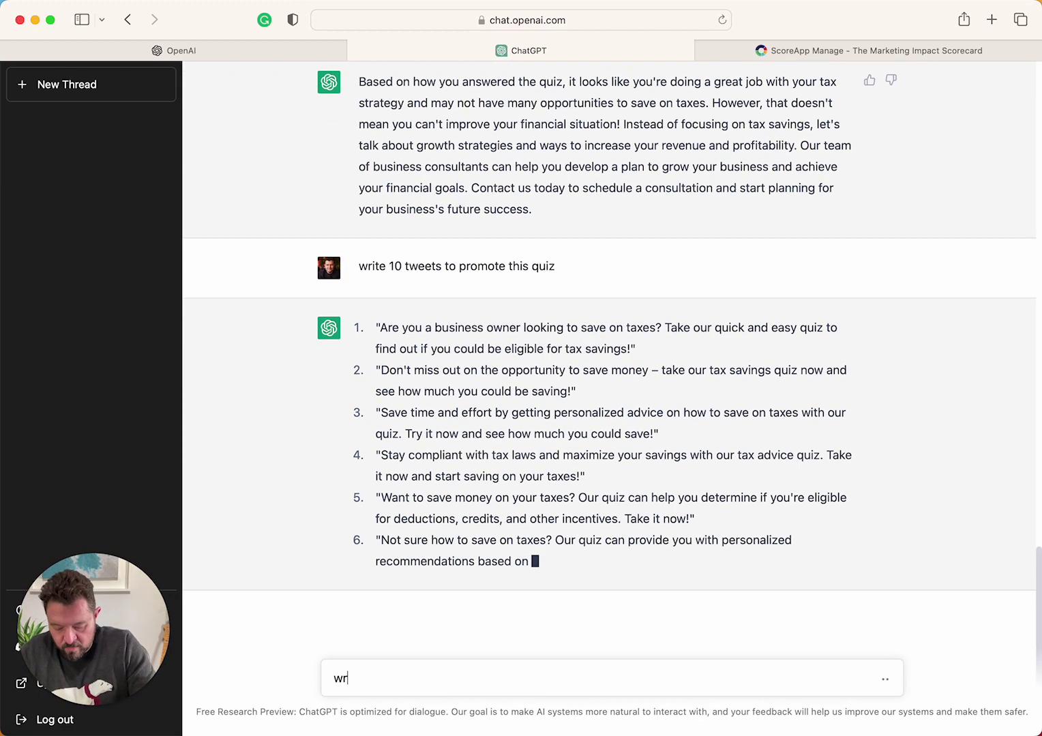
text(ite an email to )
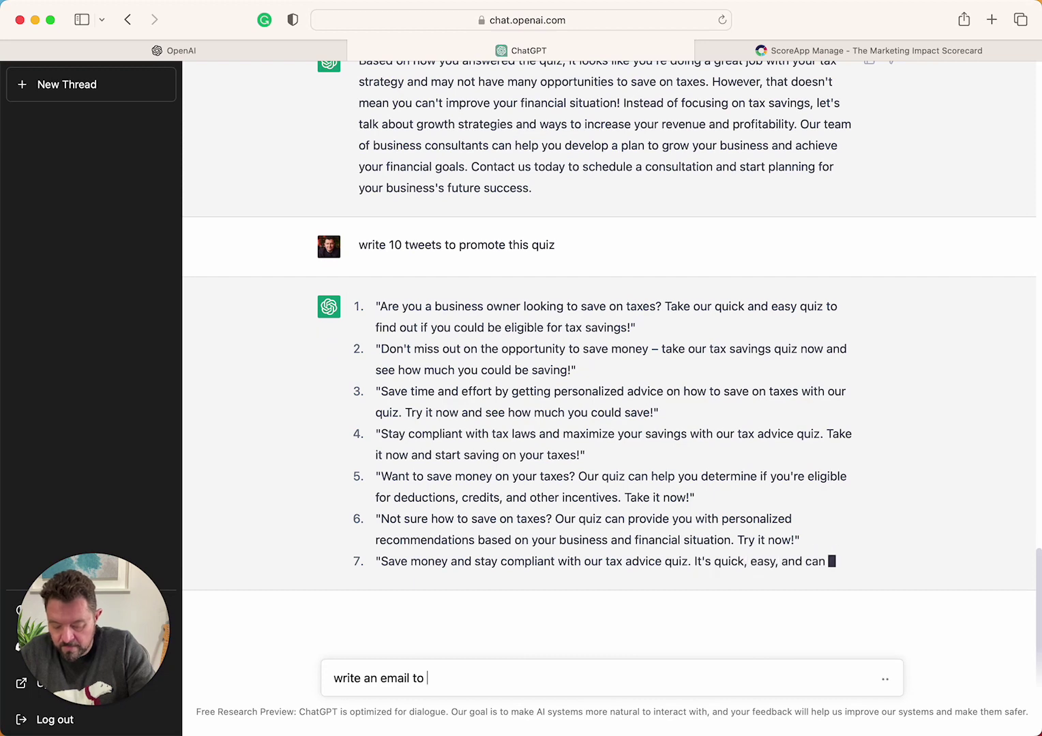
text(an entrepreneur )
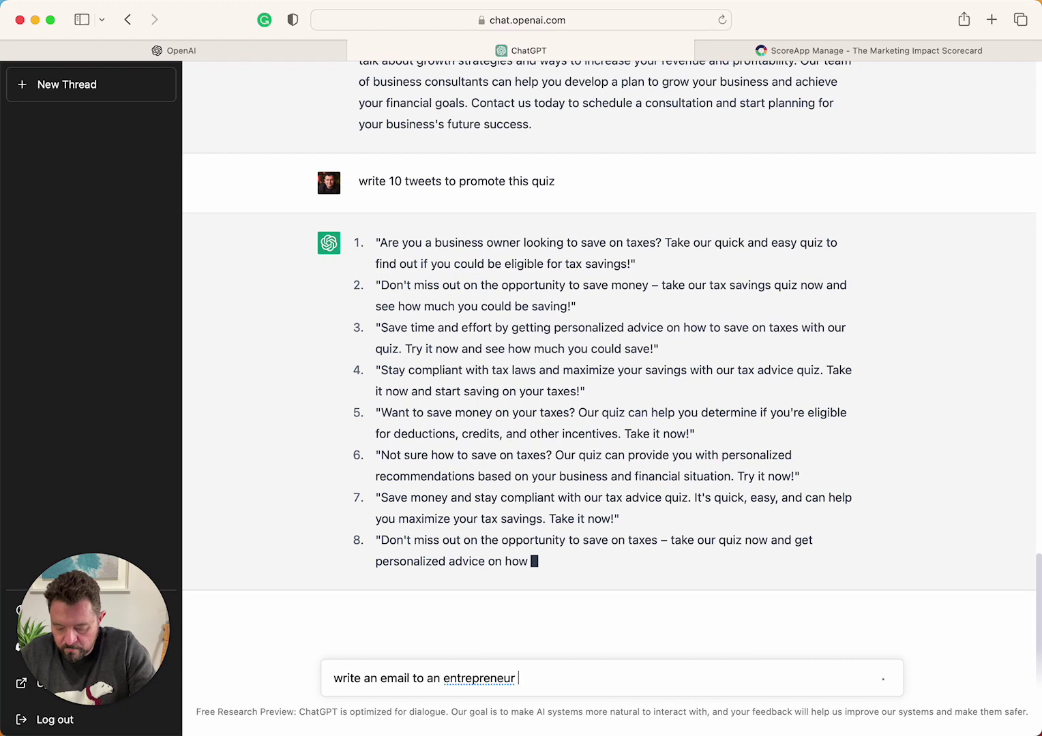
text(telli)
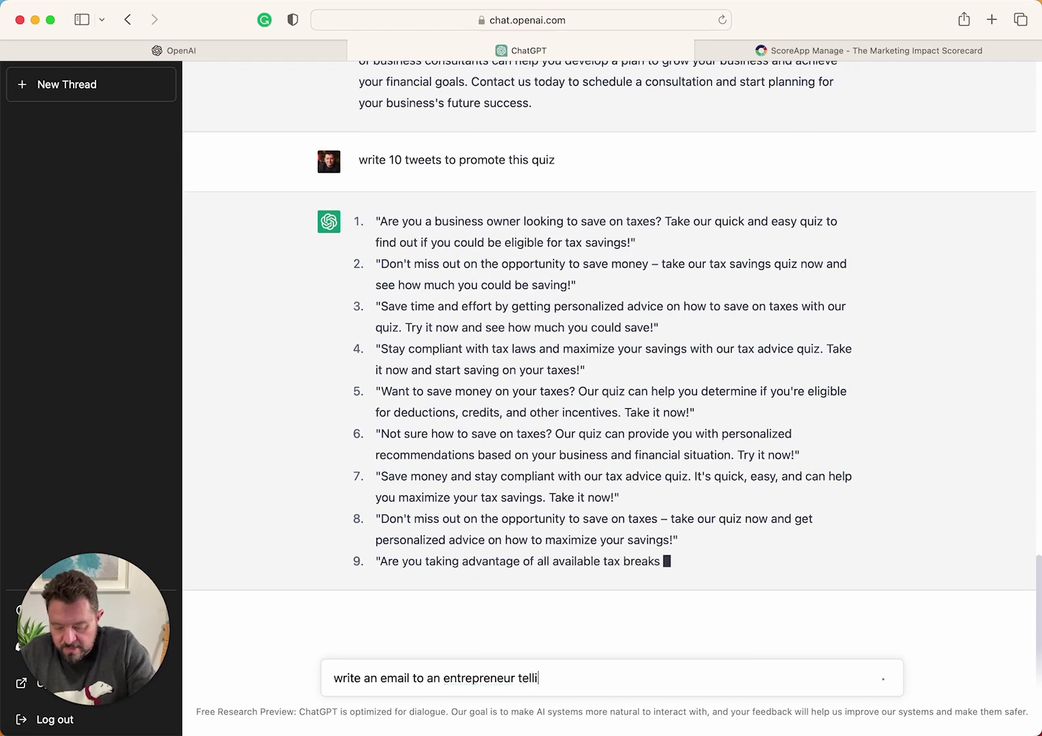
text(ng them th)
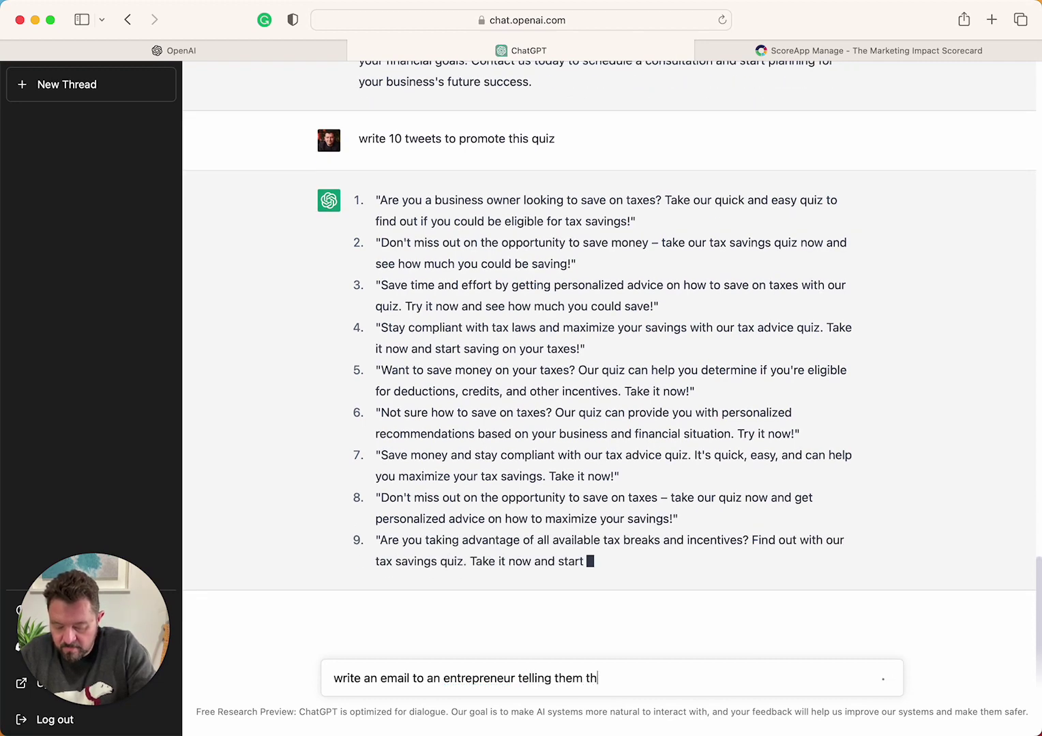
text(at we have lau)
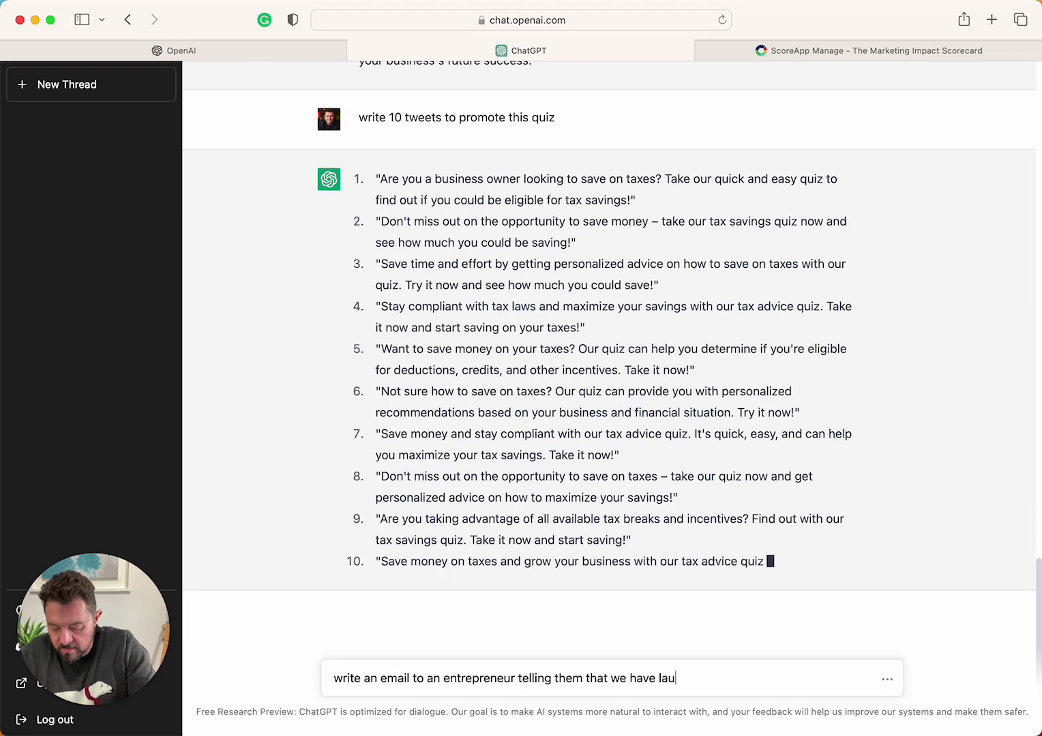
text(nched a new quiz)
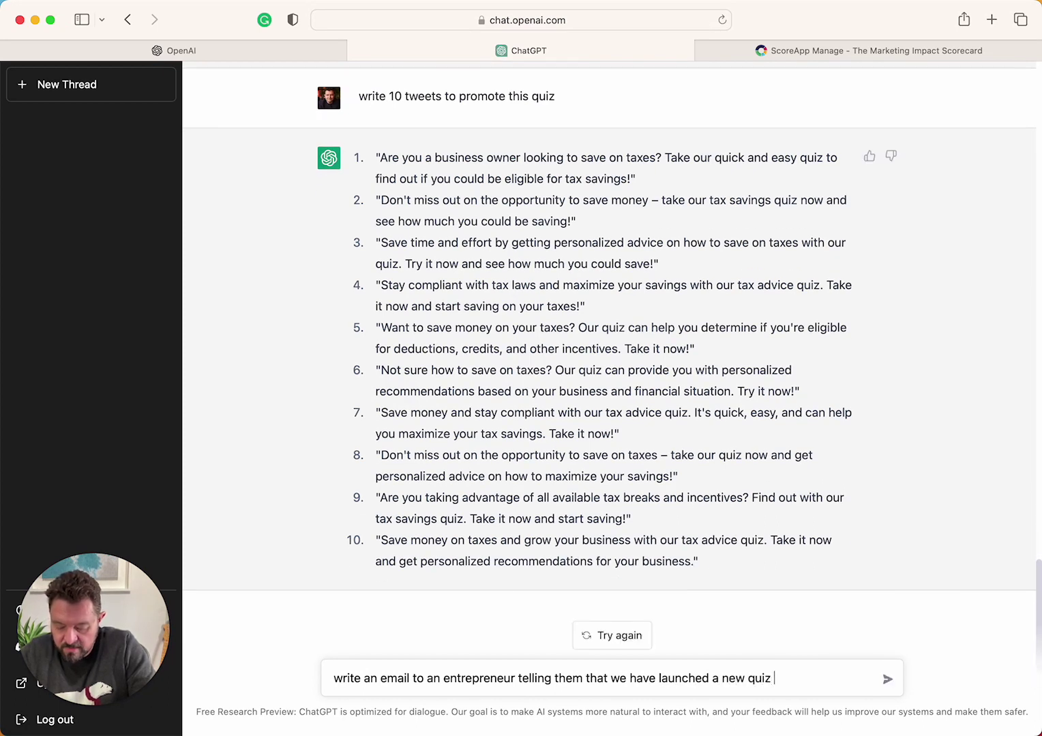
text( that could)
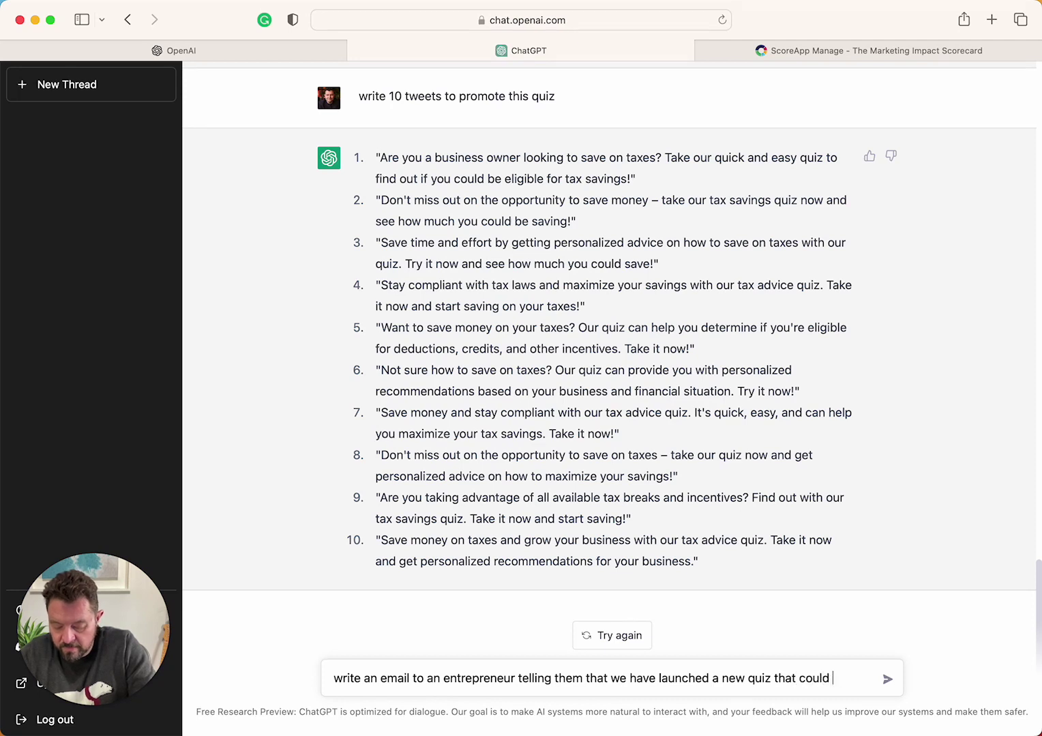
text( help them to i)
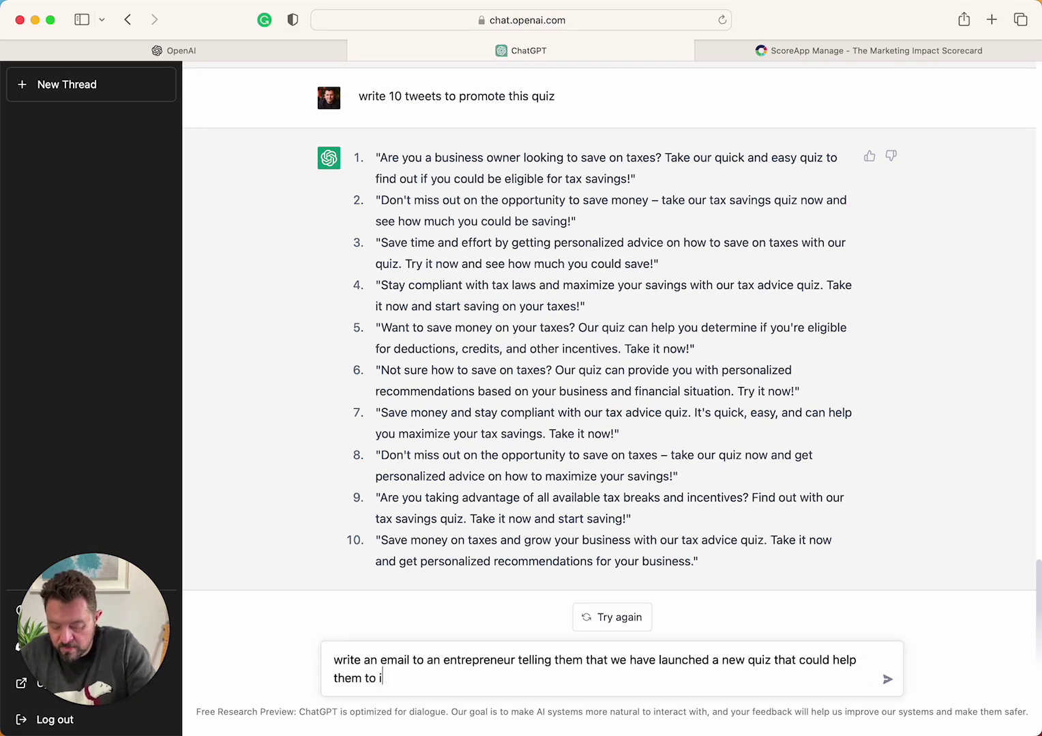
text(dentify ta)
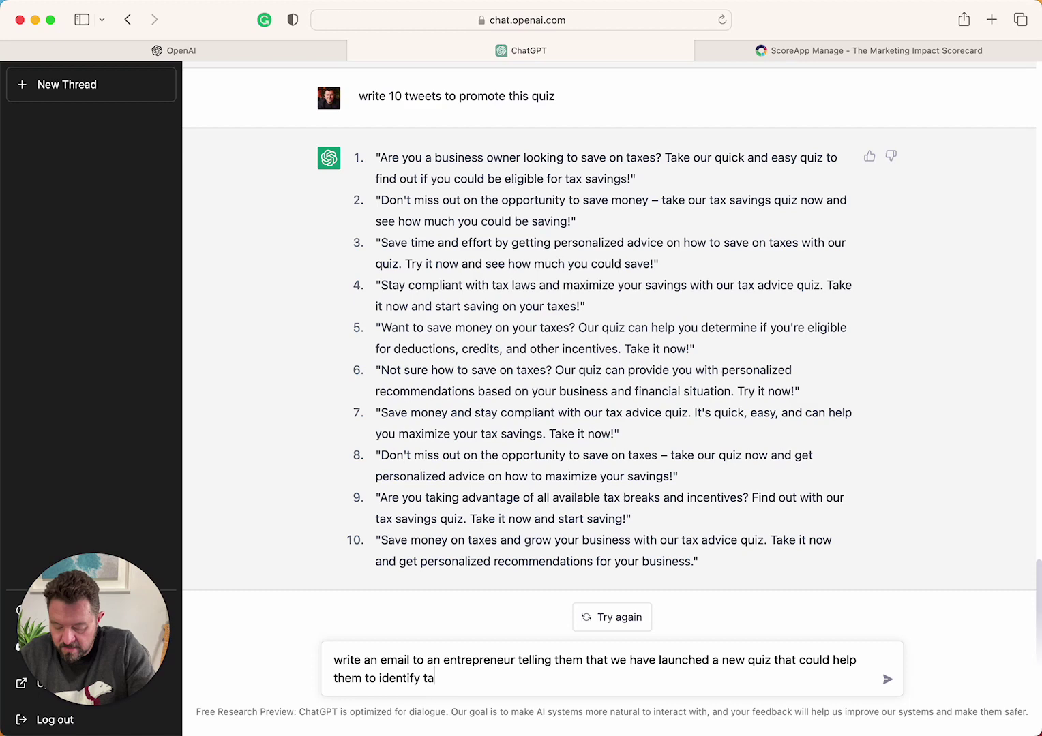
text(x savings)
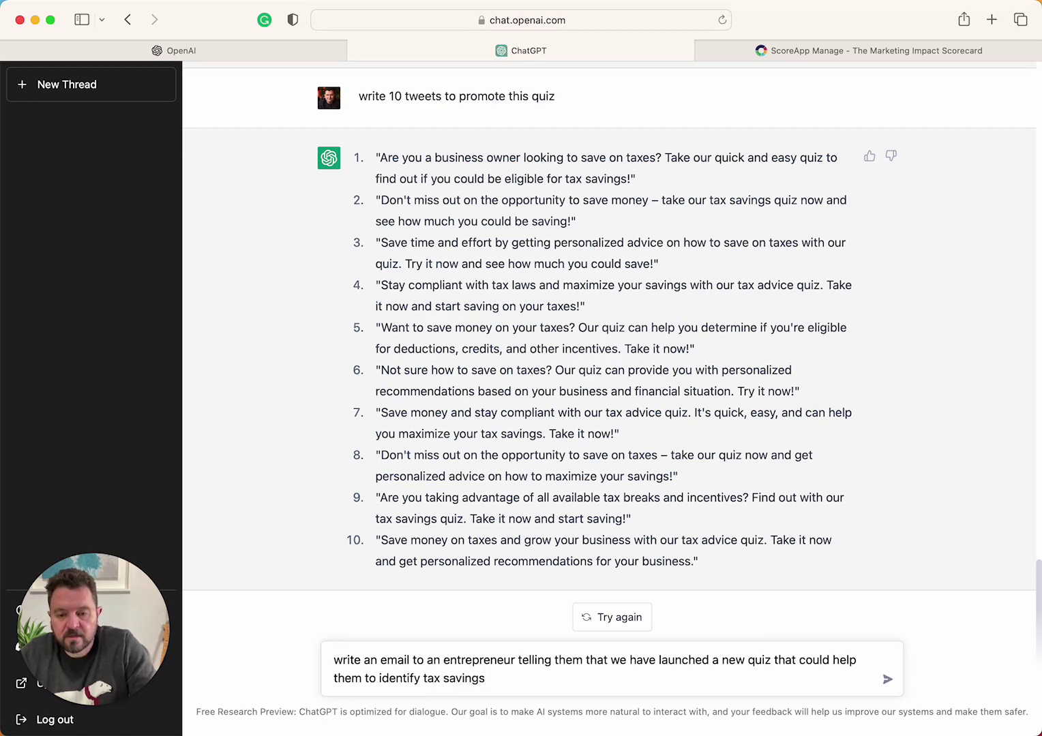
key(Return)
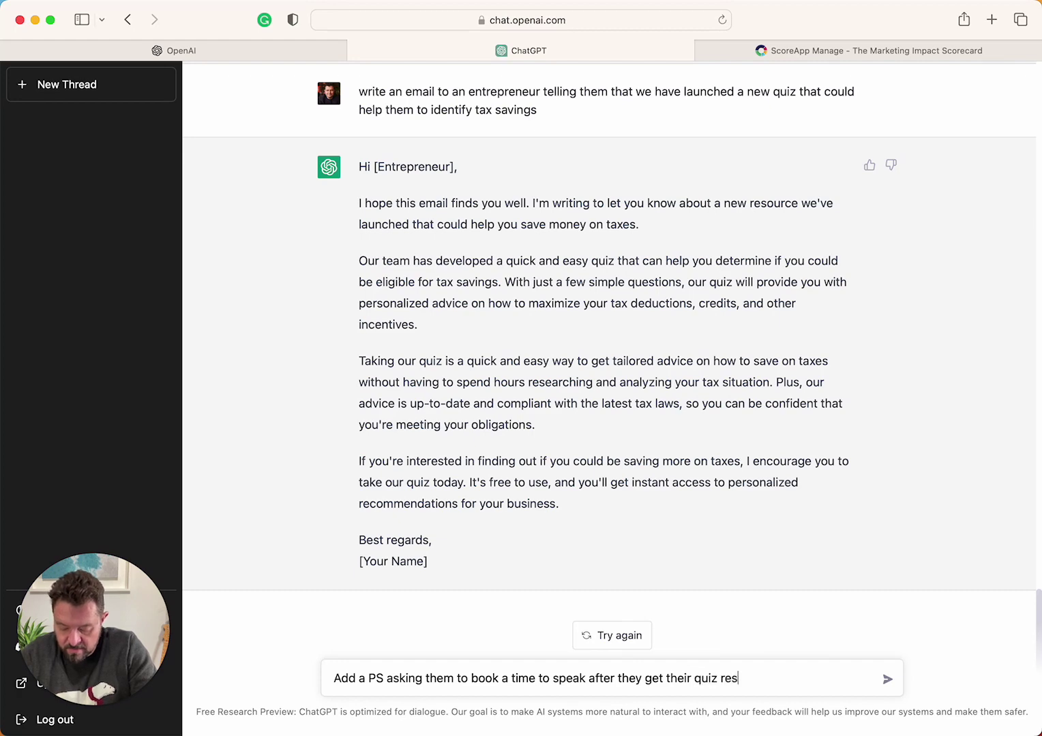
Step: Ask ChatGPT to add a PS inviting them to book a call after their results
text(s)
key(Return)
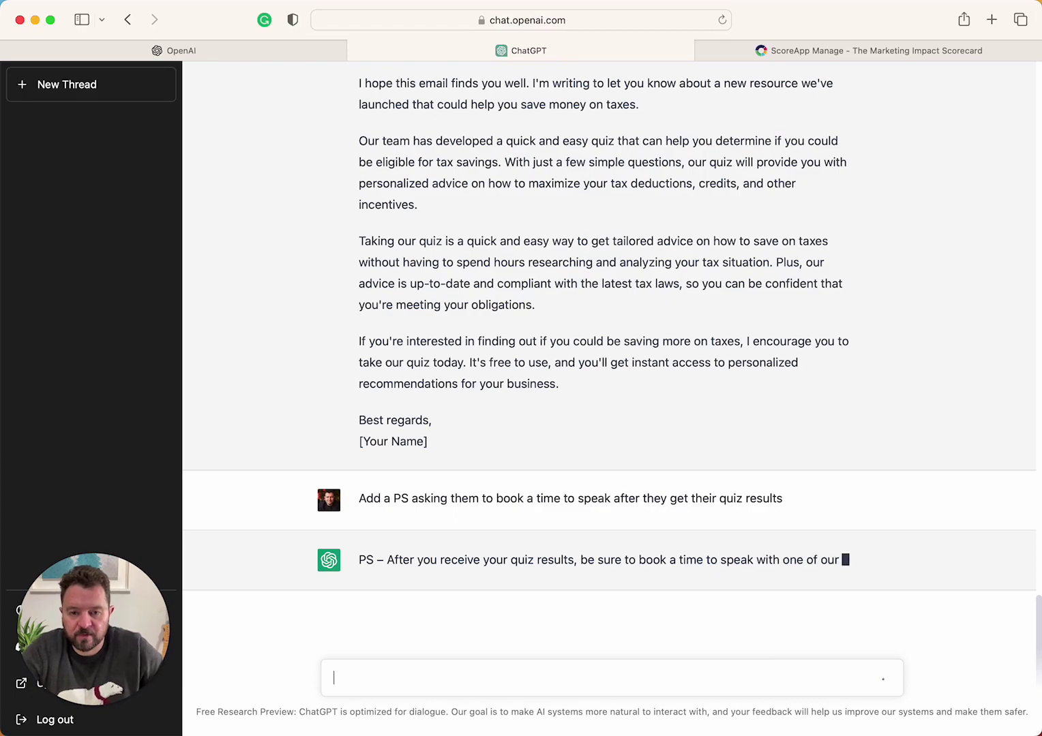
scroll(649, 364, up, 15)
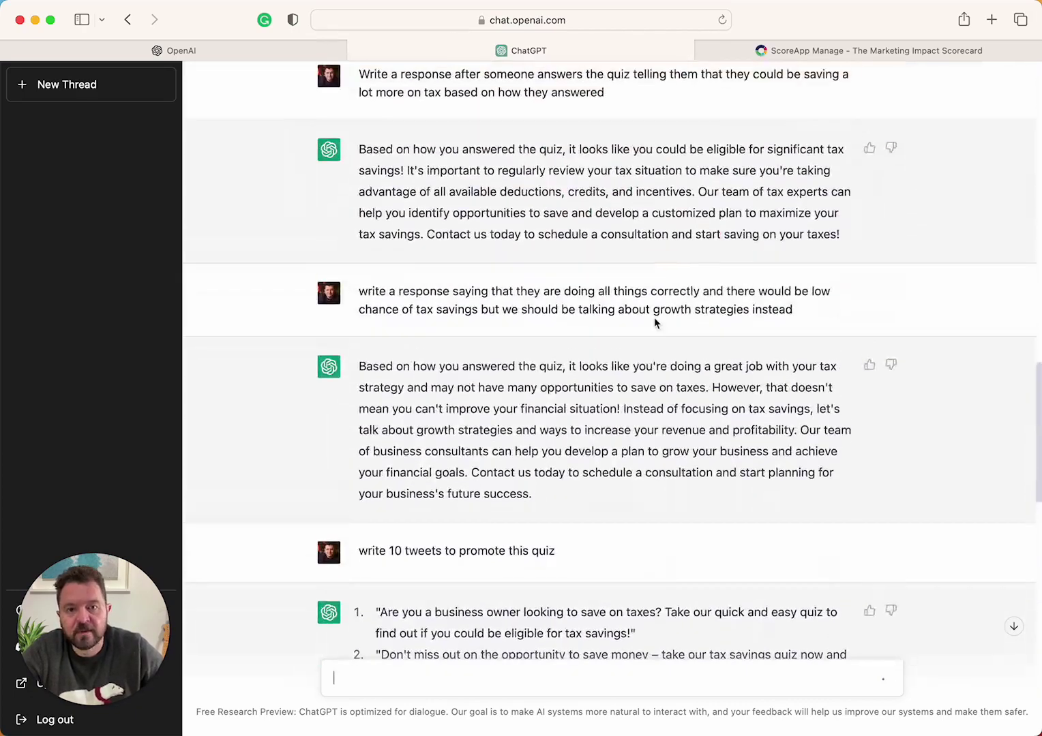
scroll(721, 187, up, 5)
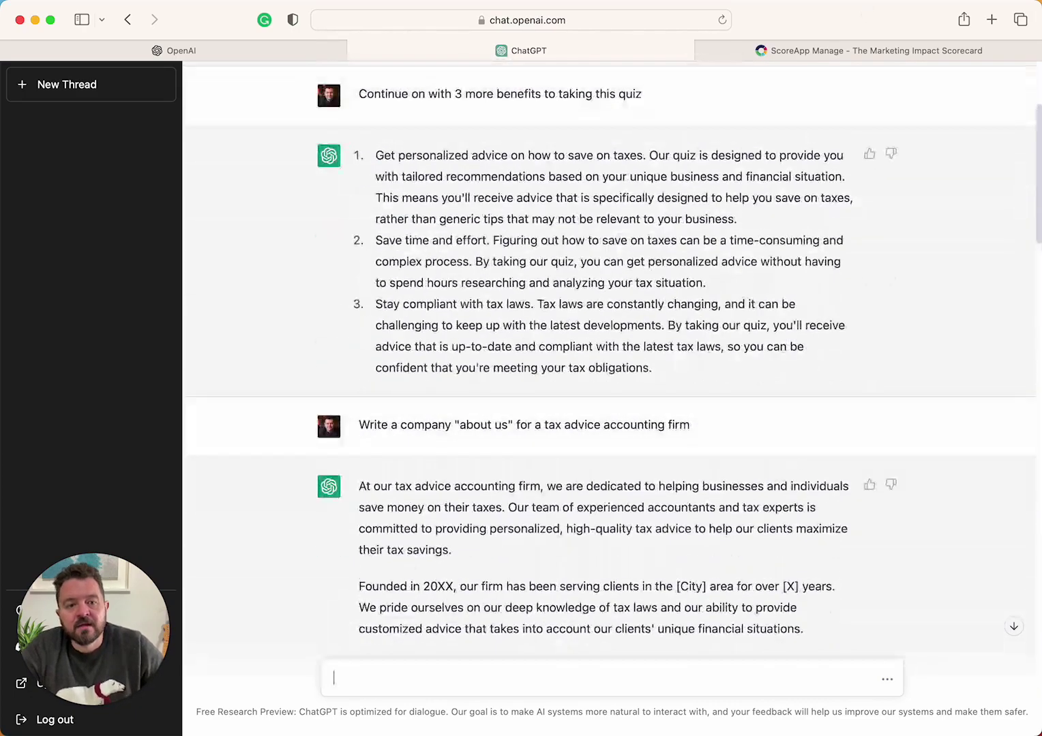
Step: Preview The Burnout Prevention Scorecard template in ScoreApp and create a scorecard from it
click(858, 49)
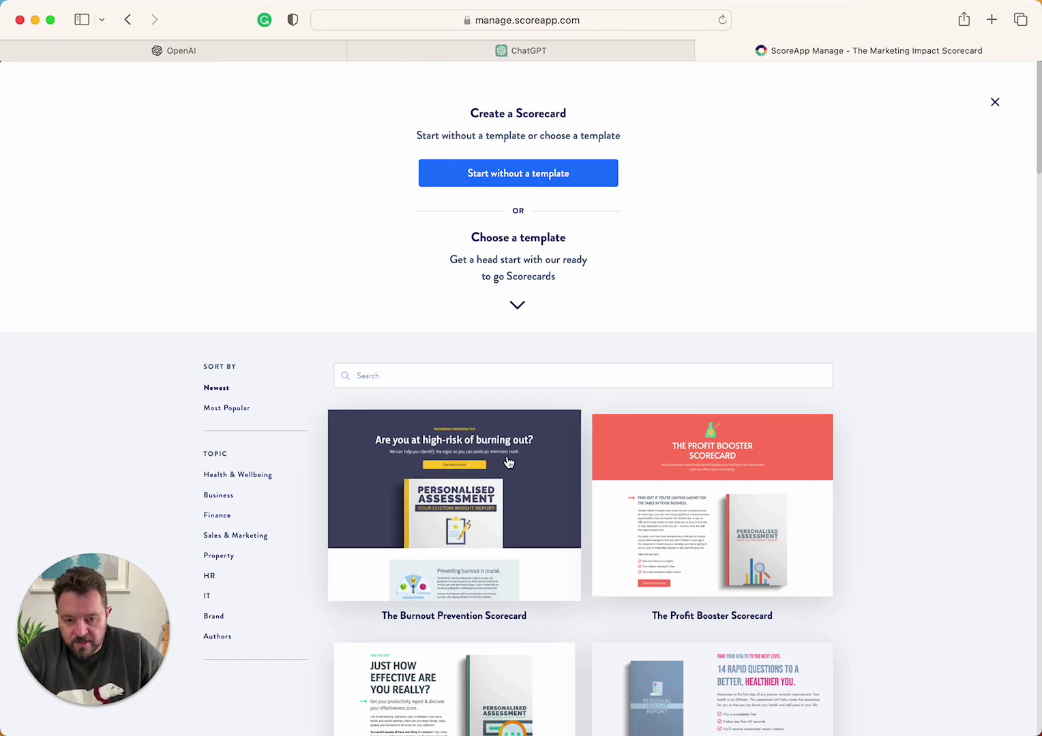
click(469, 473)
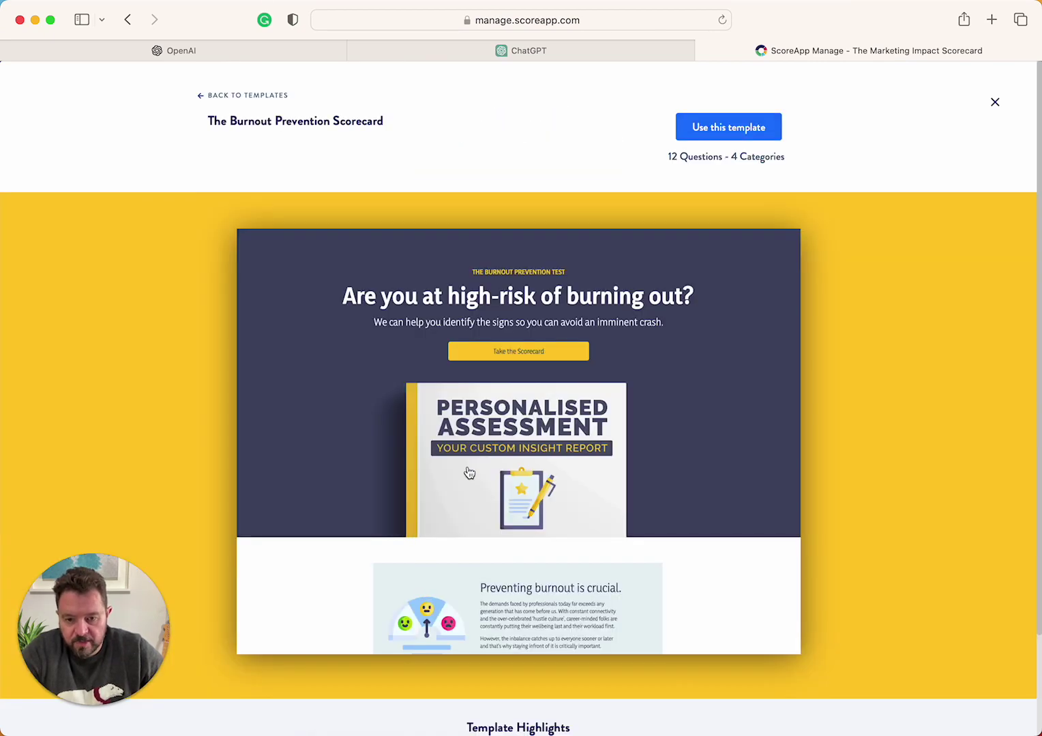
scroll(540, 536, down, 5)
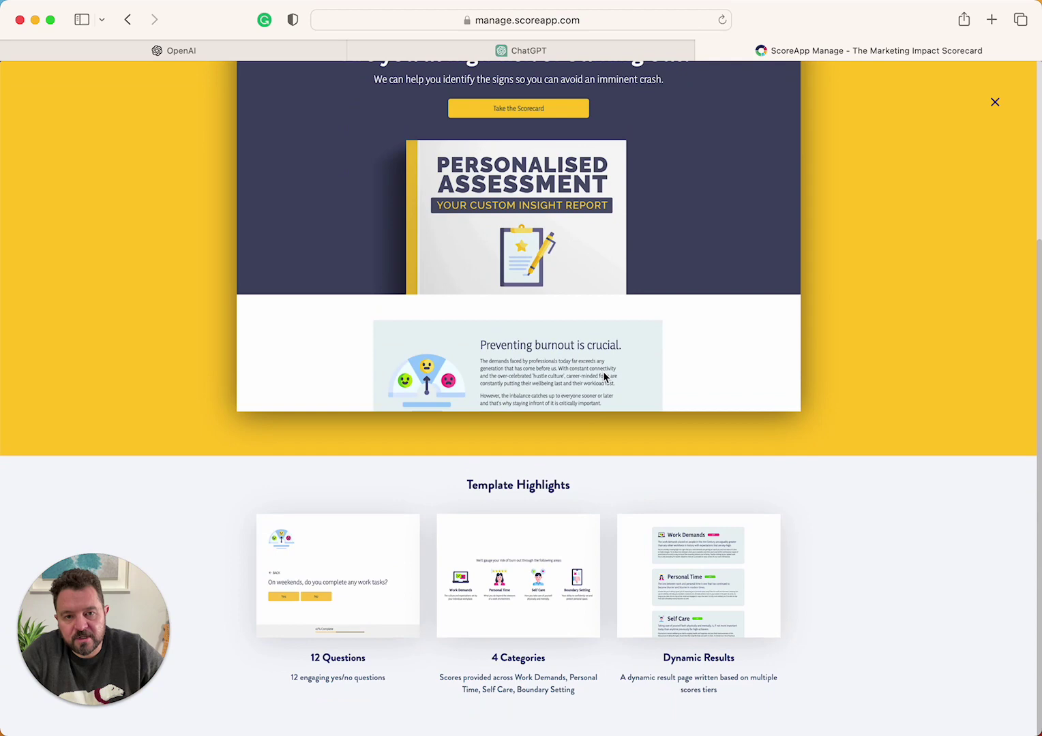
scroll(714, 216, up, 5)
click(712, 133)
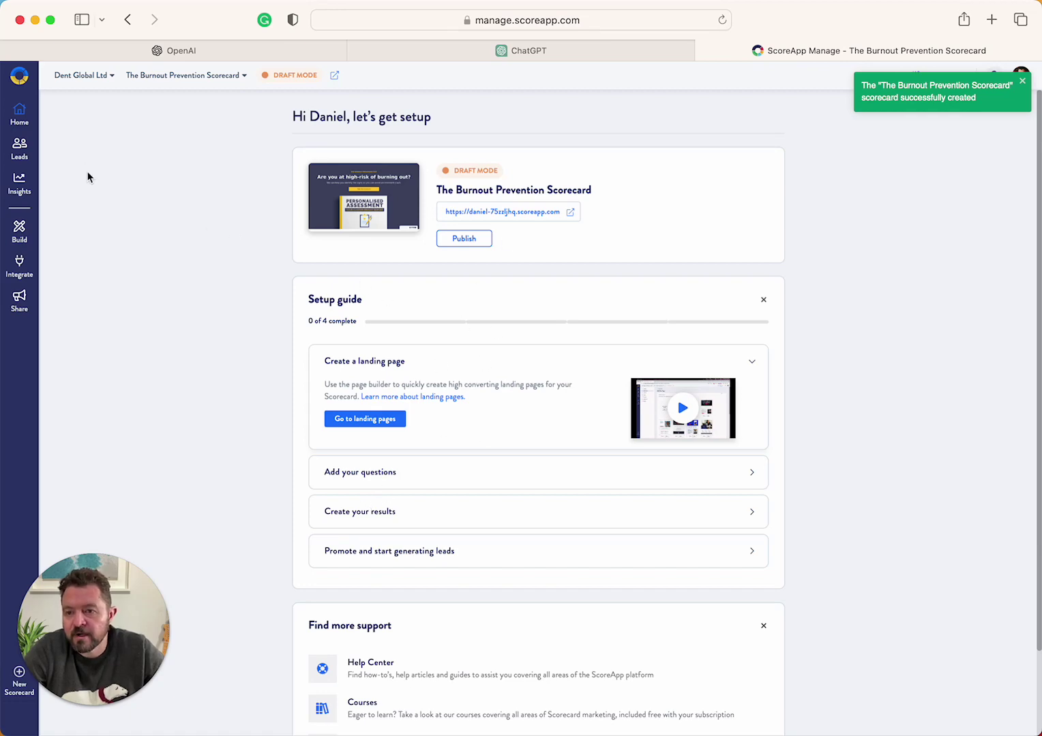
Step: Open the scorecard's main landing page in the editor
click(18, 235)
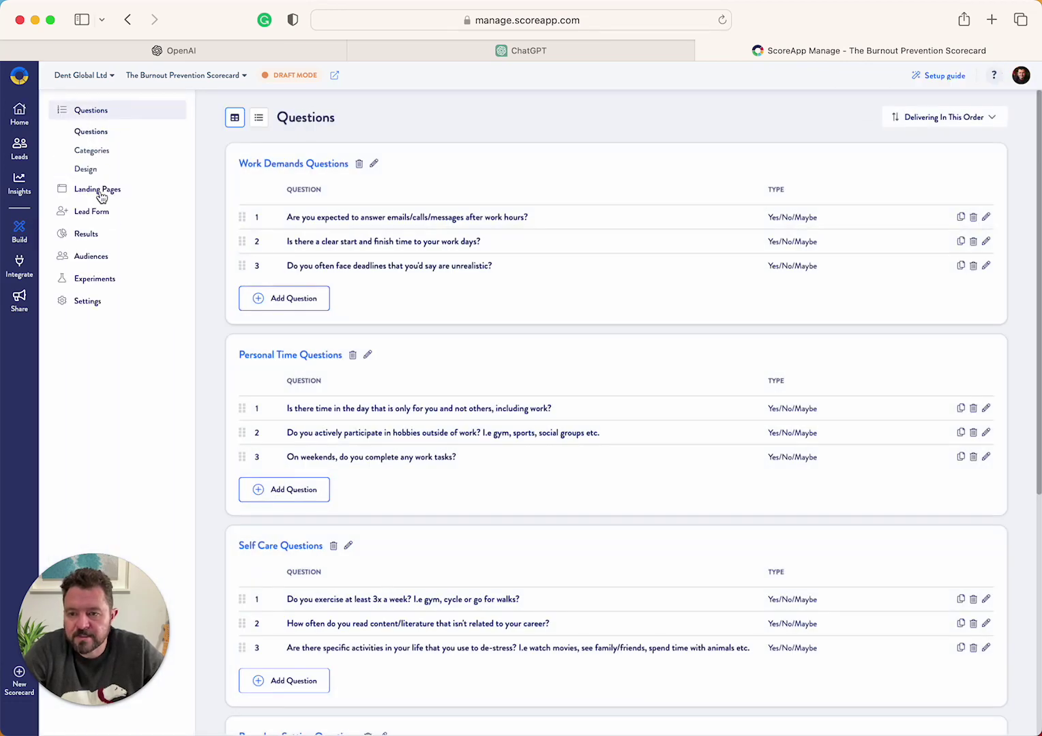
click(100, 192)
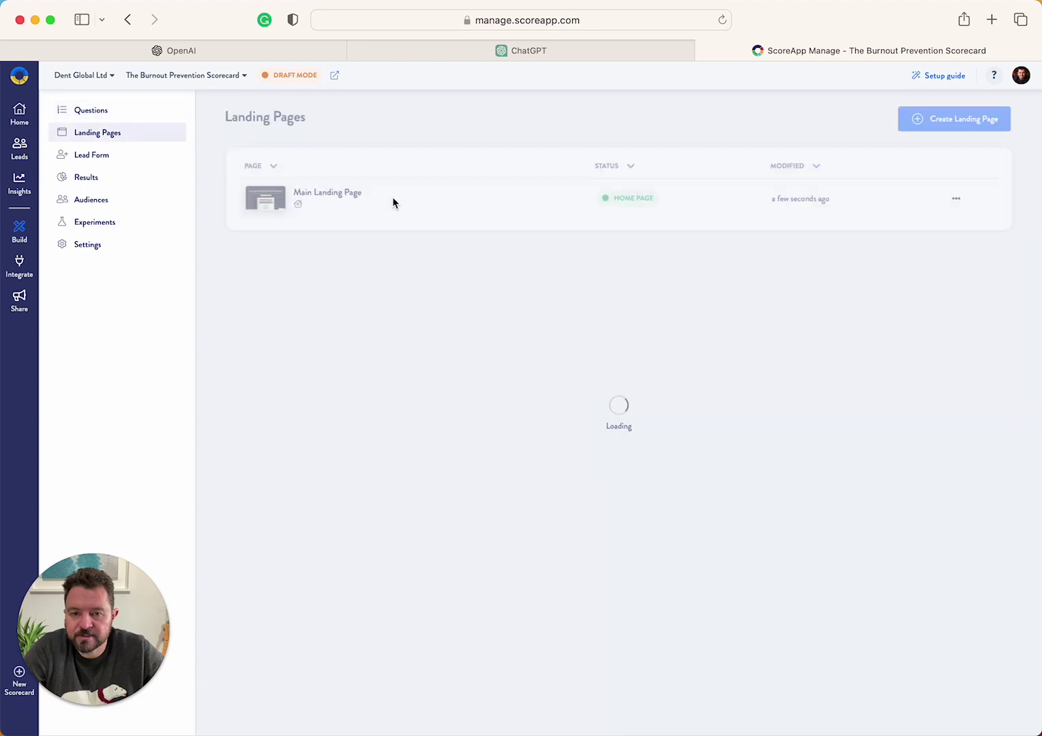
click(332, 197)
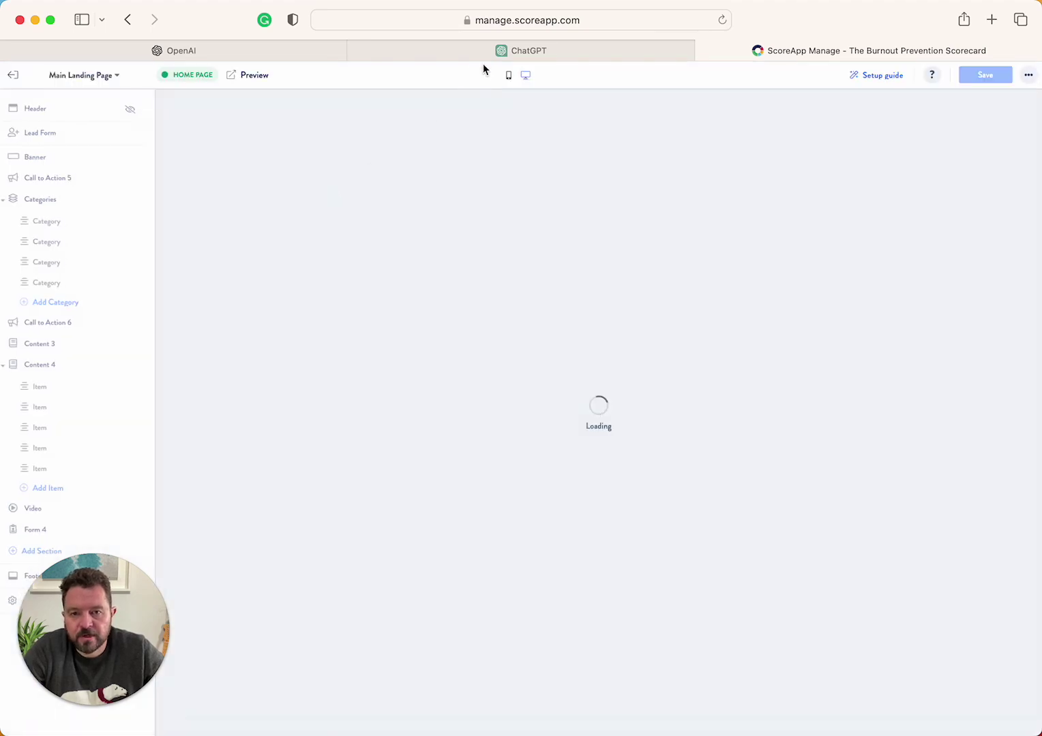
Step: Copy ChatGPT's first landing-page paragraph about the tax-savings quiz
click(451, 52)
scroll(464, 166, up, 5)
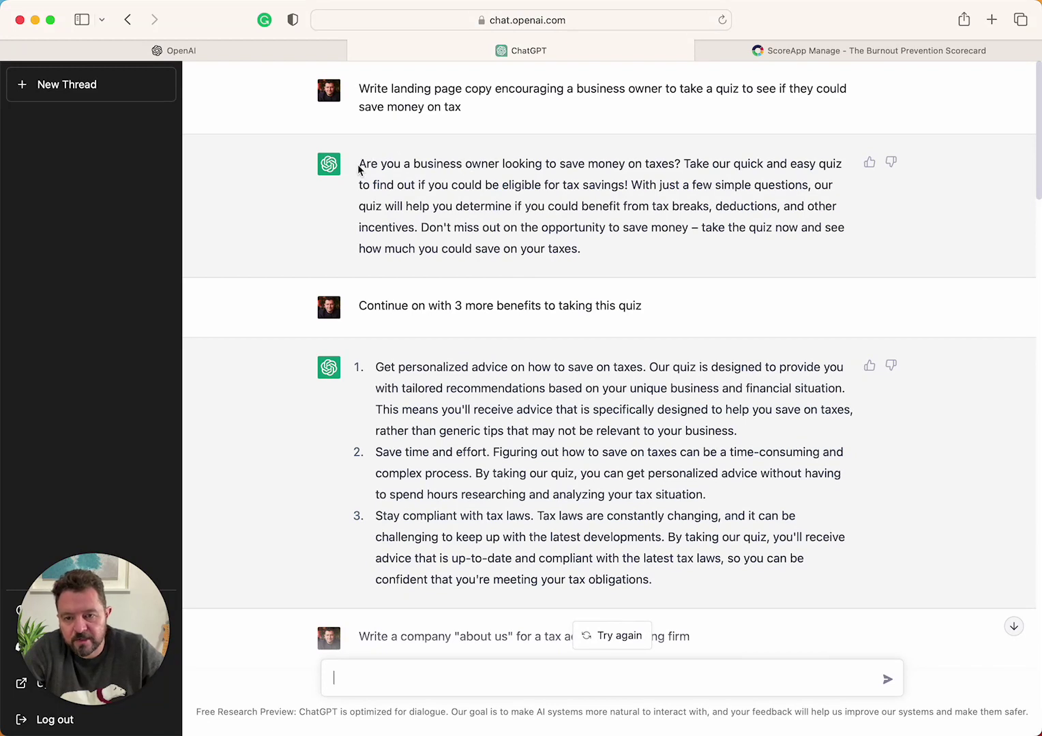
drag(365, 168, 612, 257)
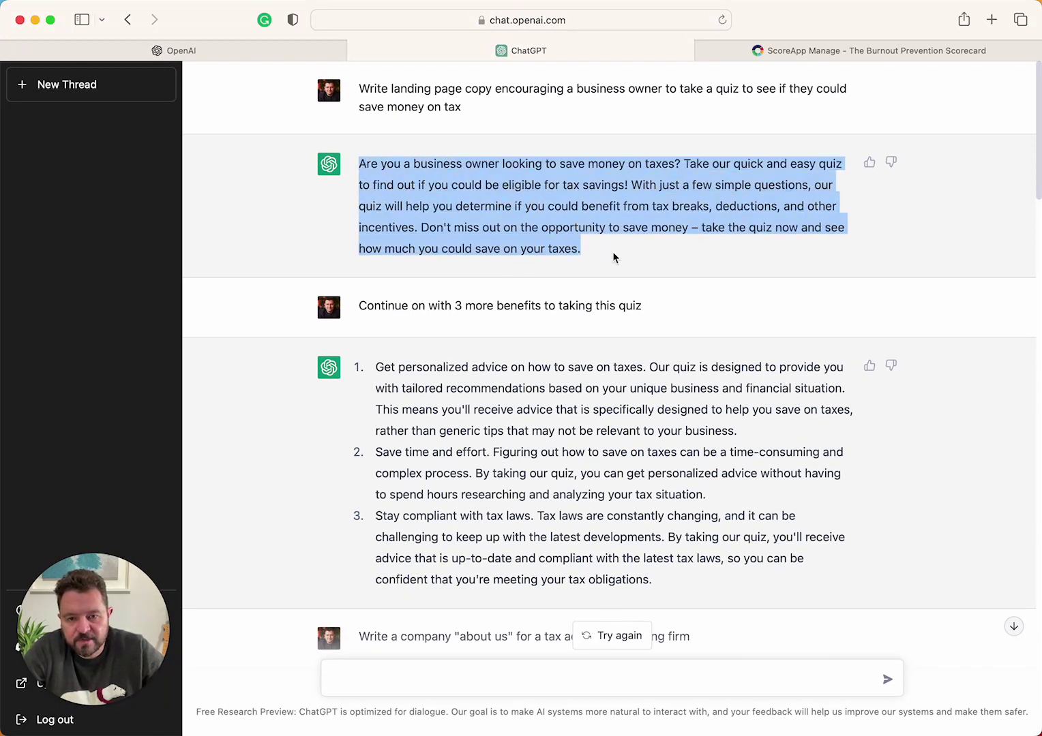
right_click(535, 212)
click(554, 279)
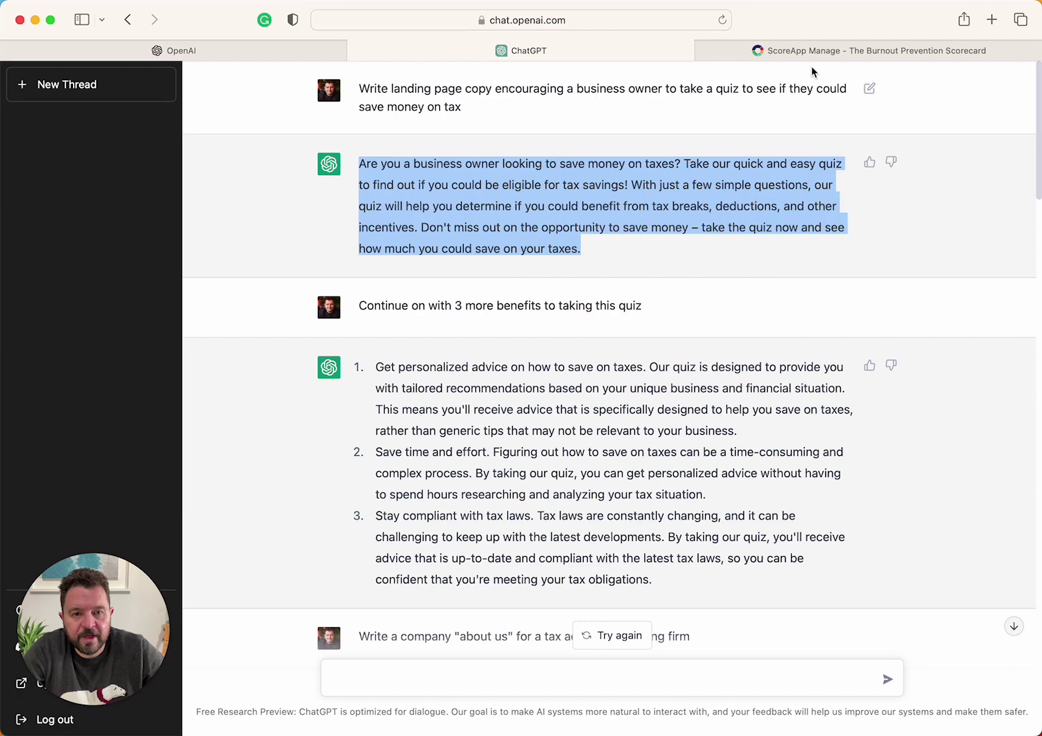
Step: Paste the tax-quiz paragraph above the categories section heading, keeping the heading on its own line
click(825, 49)
scroll(539, 507, down, 10)
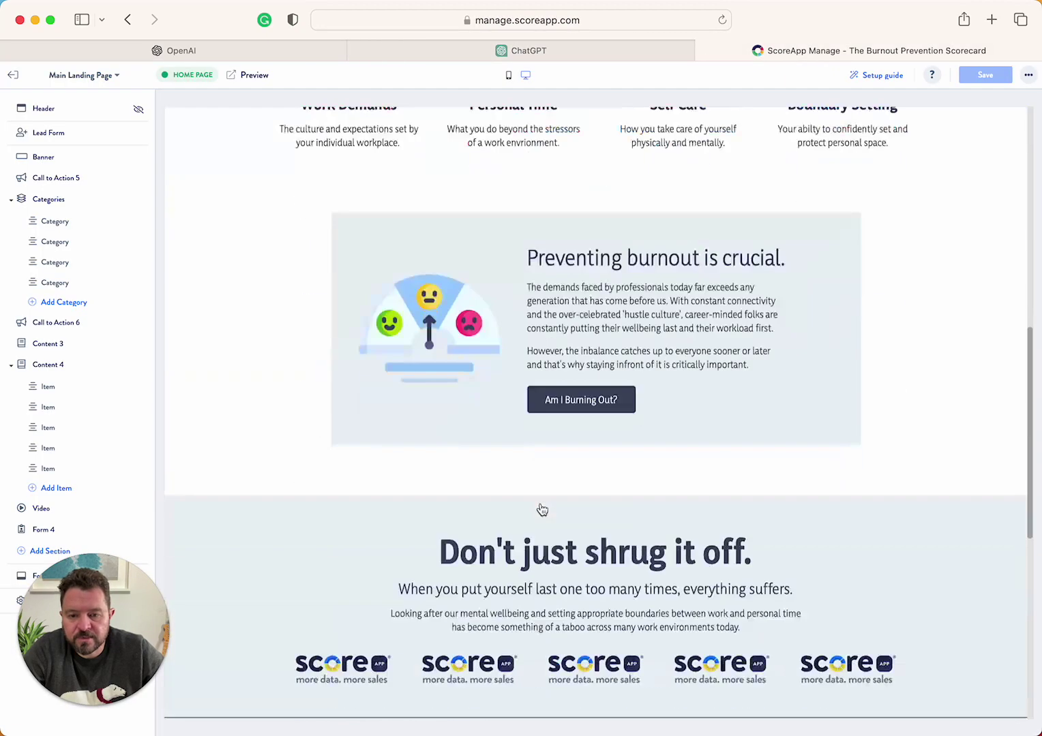
scroll(543, 510, up, 5)
click(570, 348)
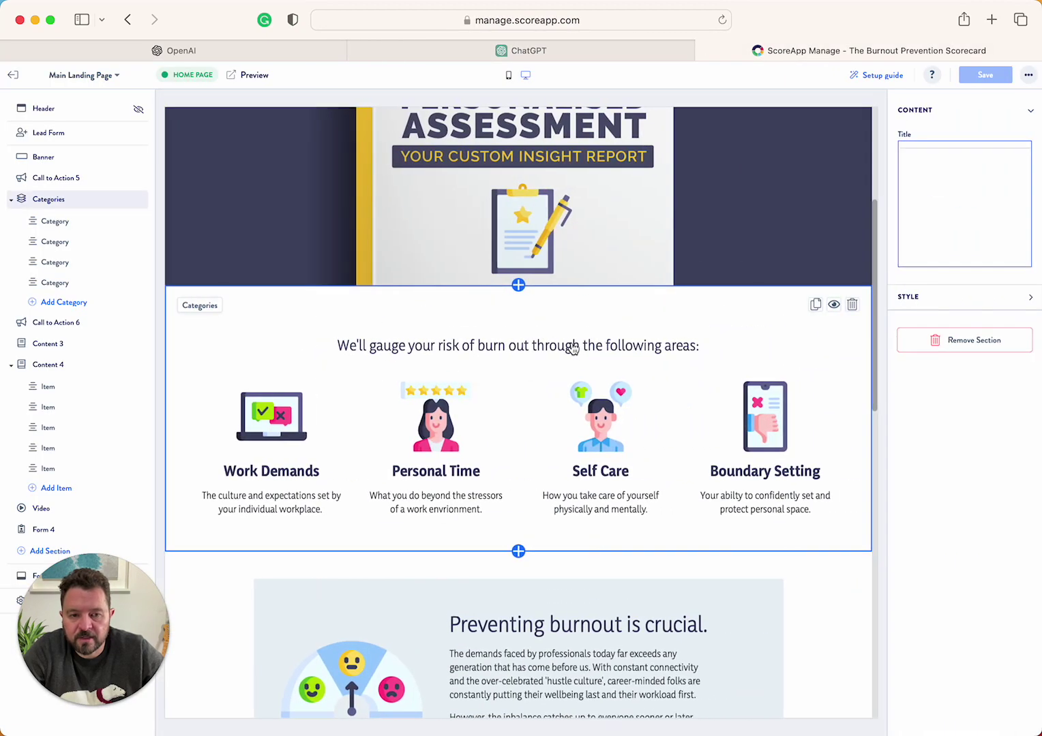
drag(908, 176, 1031, 200)
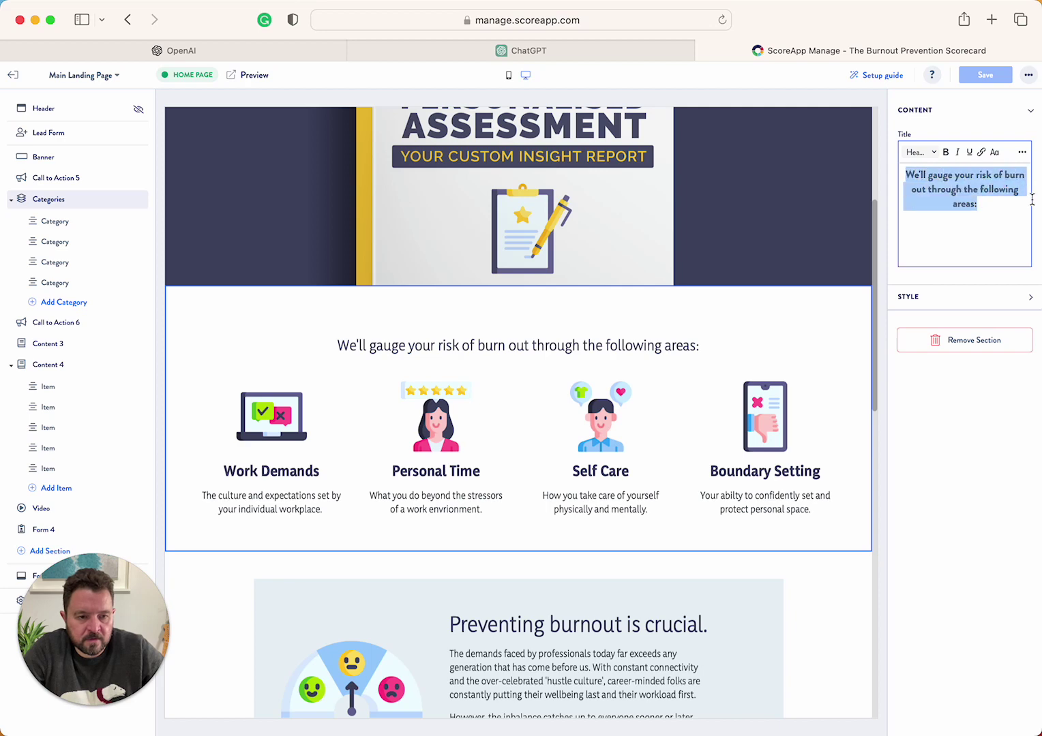
click(907, 177)
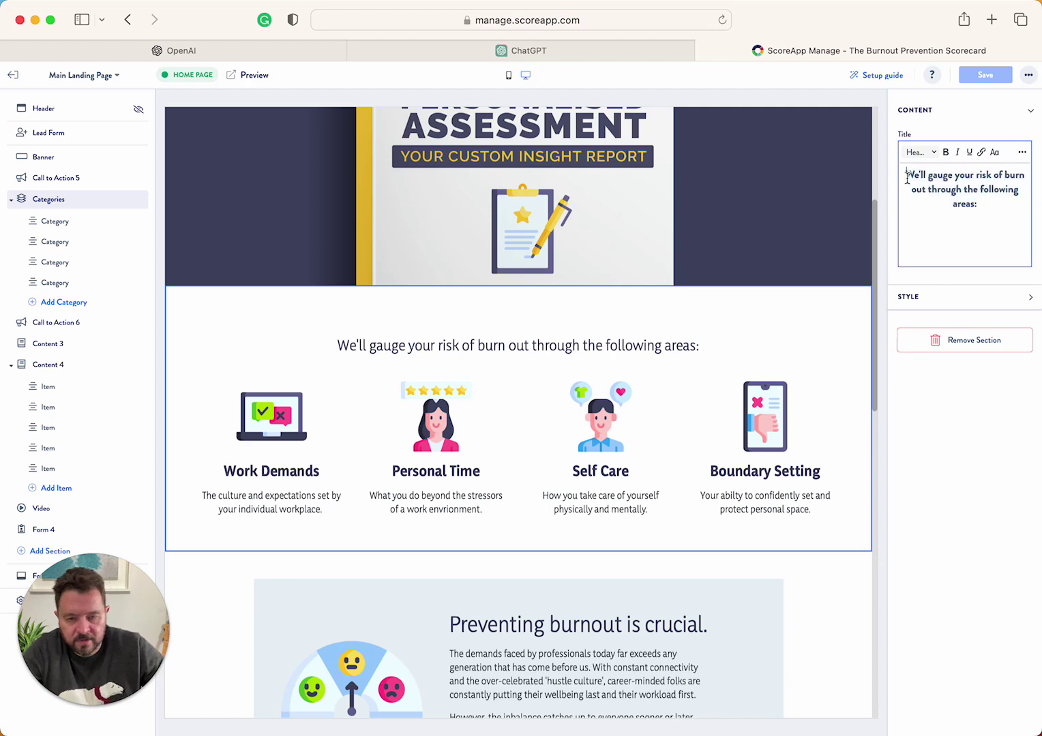
key(super+v)
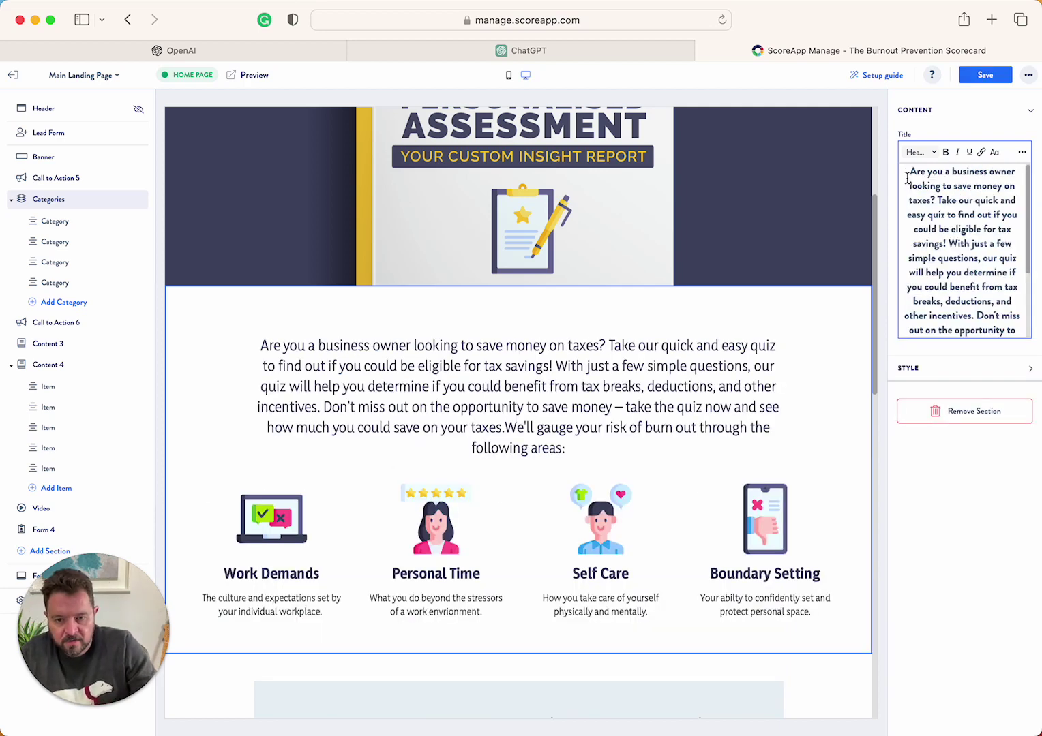
key(Return)
key(Return)
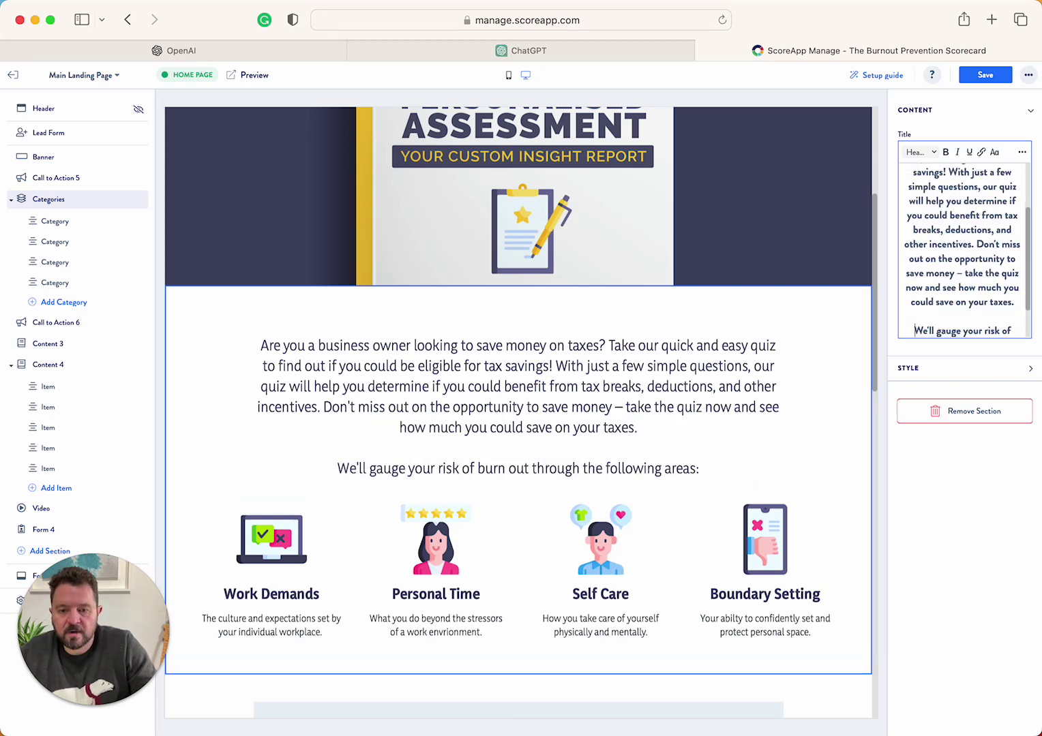
Step: Select the banner headline text in the personalised assessment section
scroll(614, 341, up, 5)
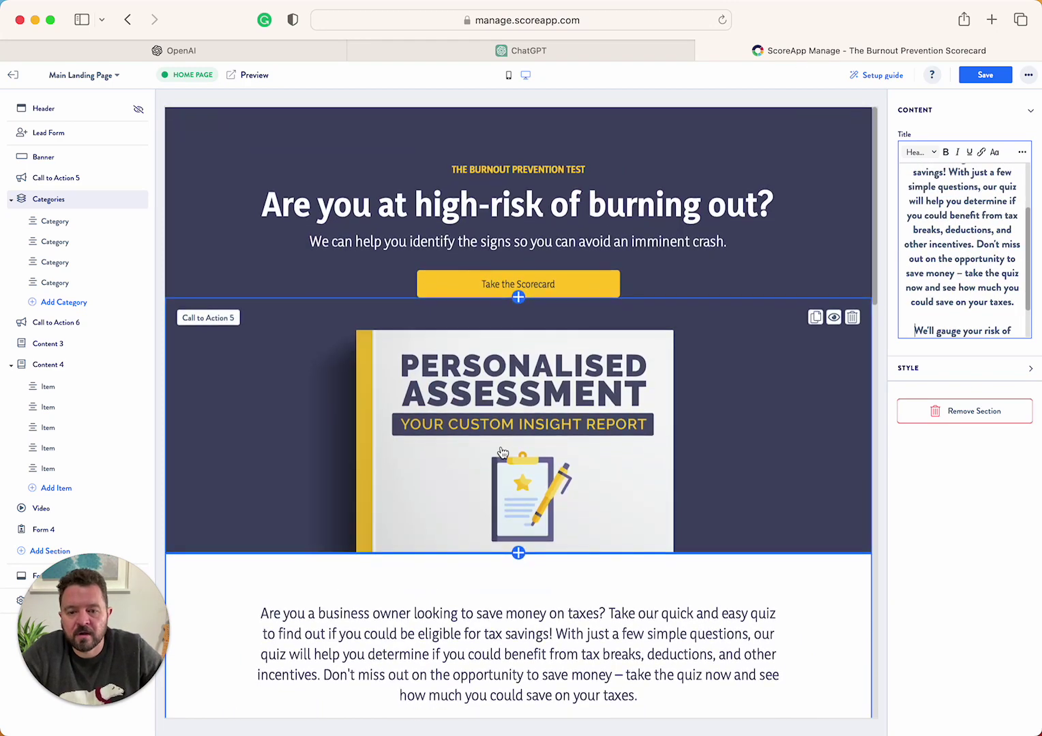
click(512, 403)
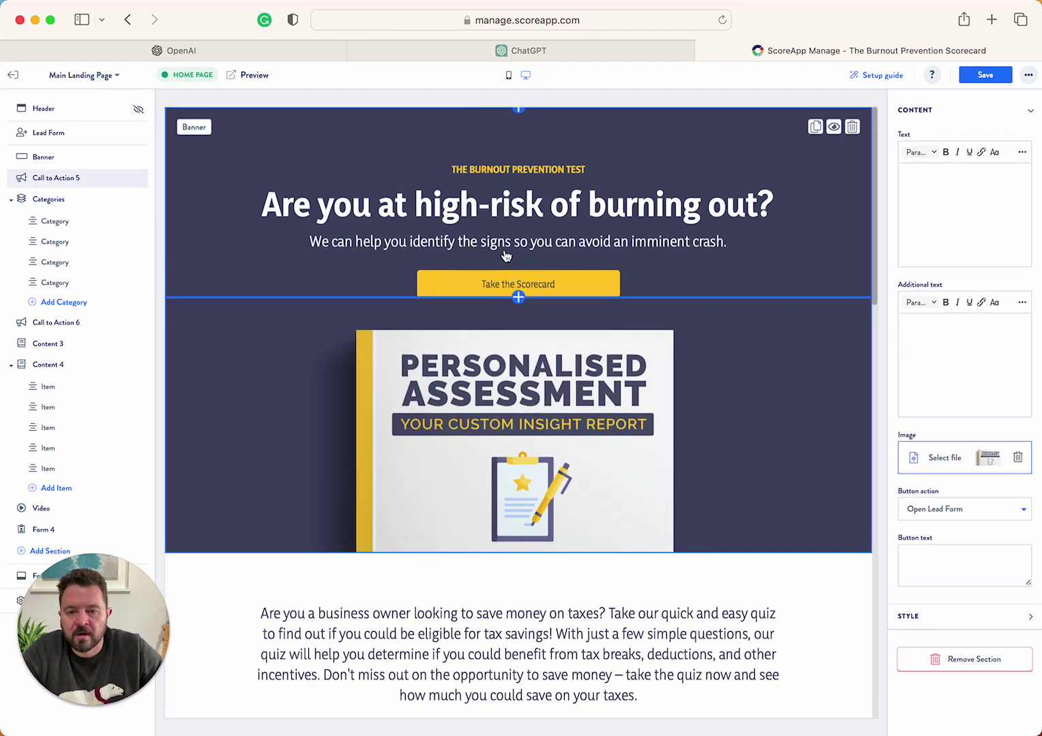
triple_click(523, 216)
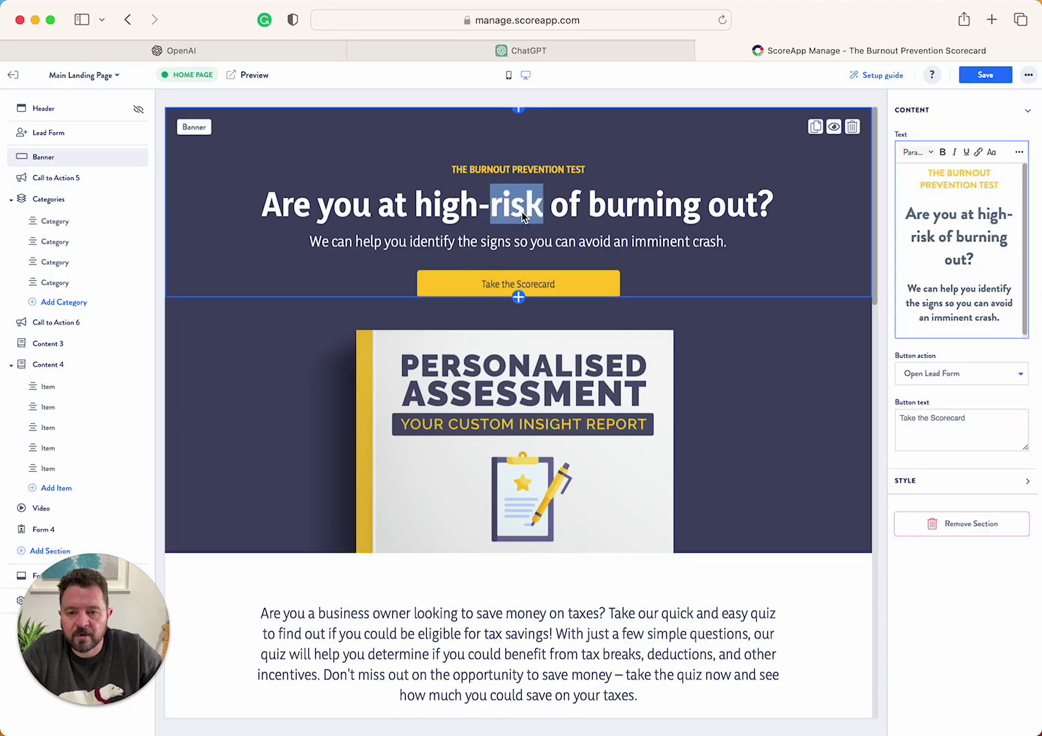
Step: Copy the first tax-savings promotional tweet from ChatGPT and return to the ScoreApp editor
click(515, 52)
scroll(443, 582, down, 15)
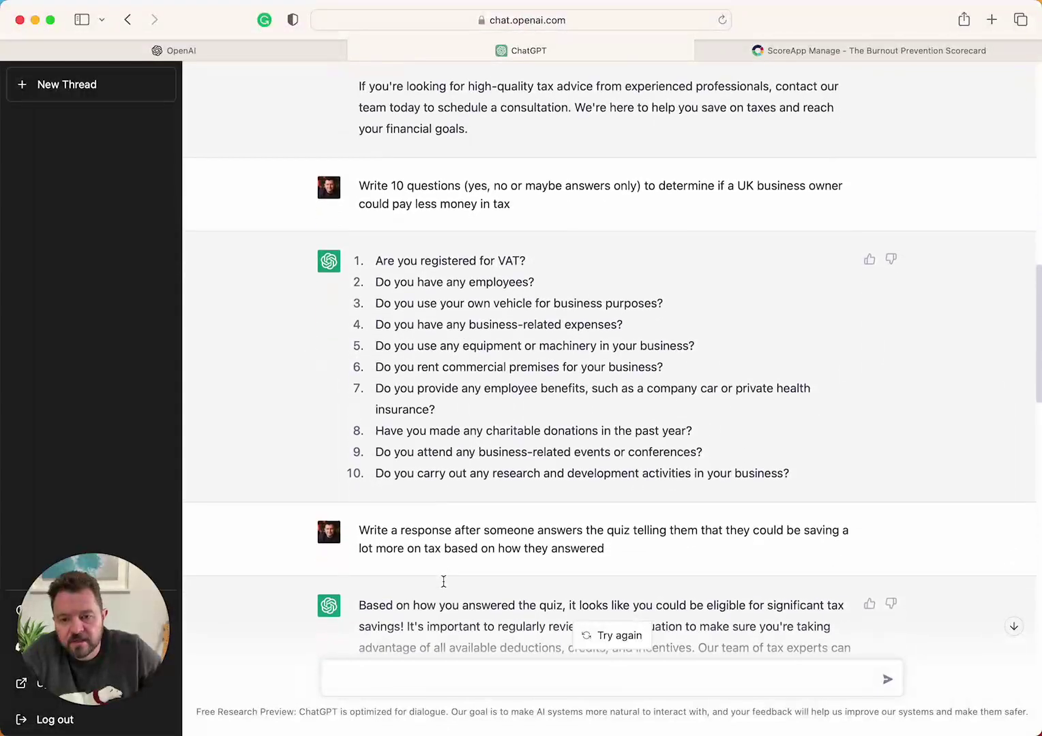
scroll(412, 365, down, 7)
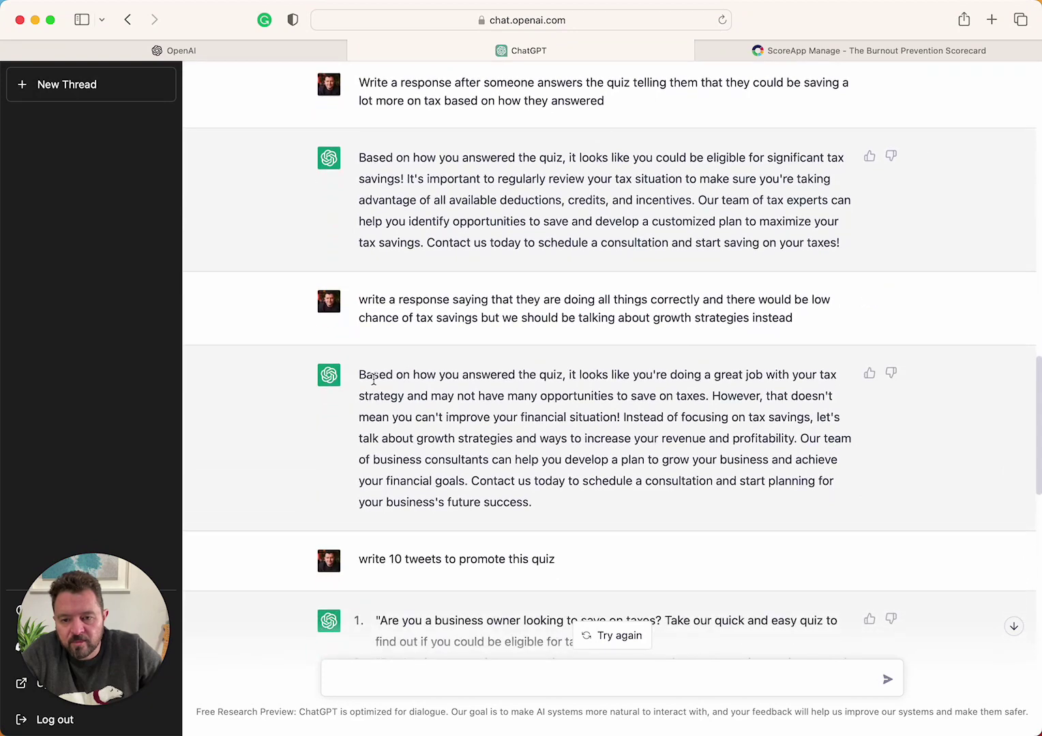
scroll(474, 402, down, 2)
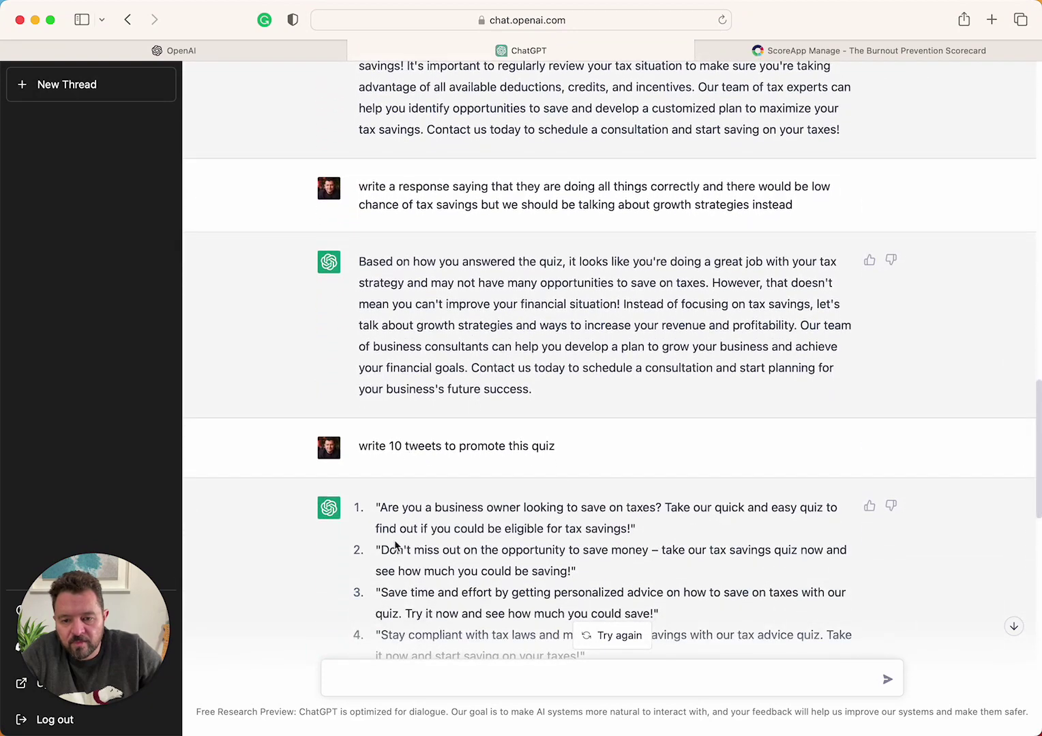
scroll(406, 542, down, 1)
scroll(605, 447, down, 1)
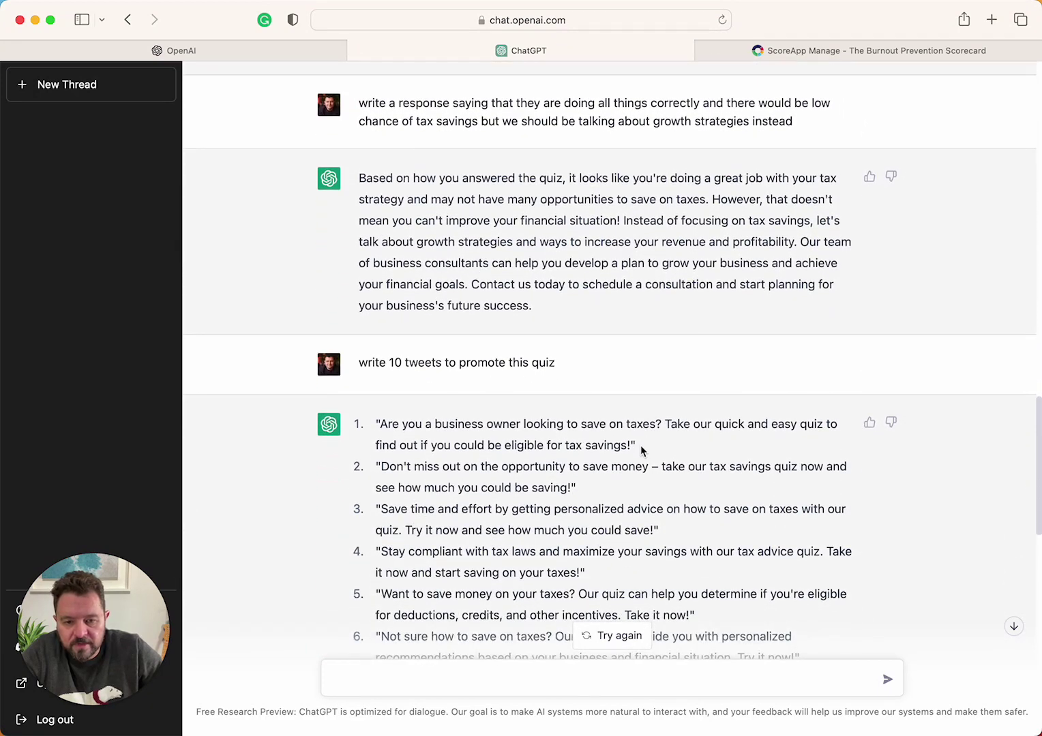
drag(631, 445, 383, 426)
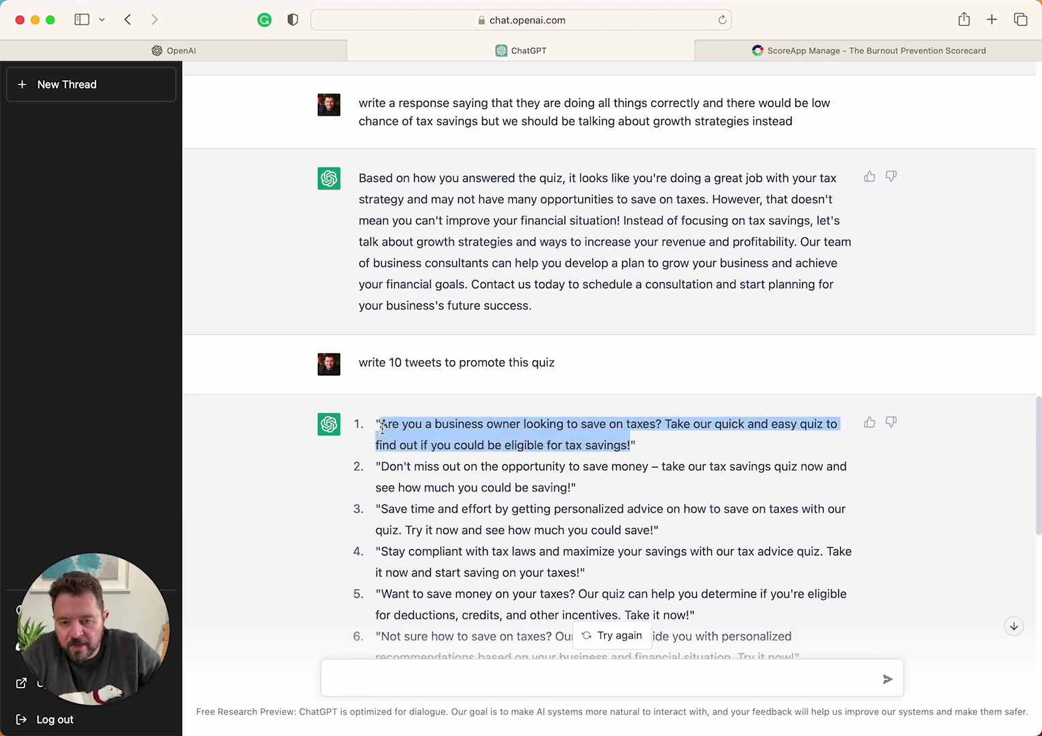
right_click(448, 426)
click(508, 496)
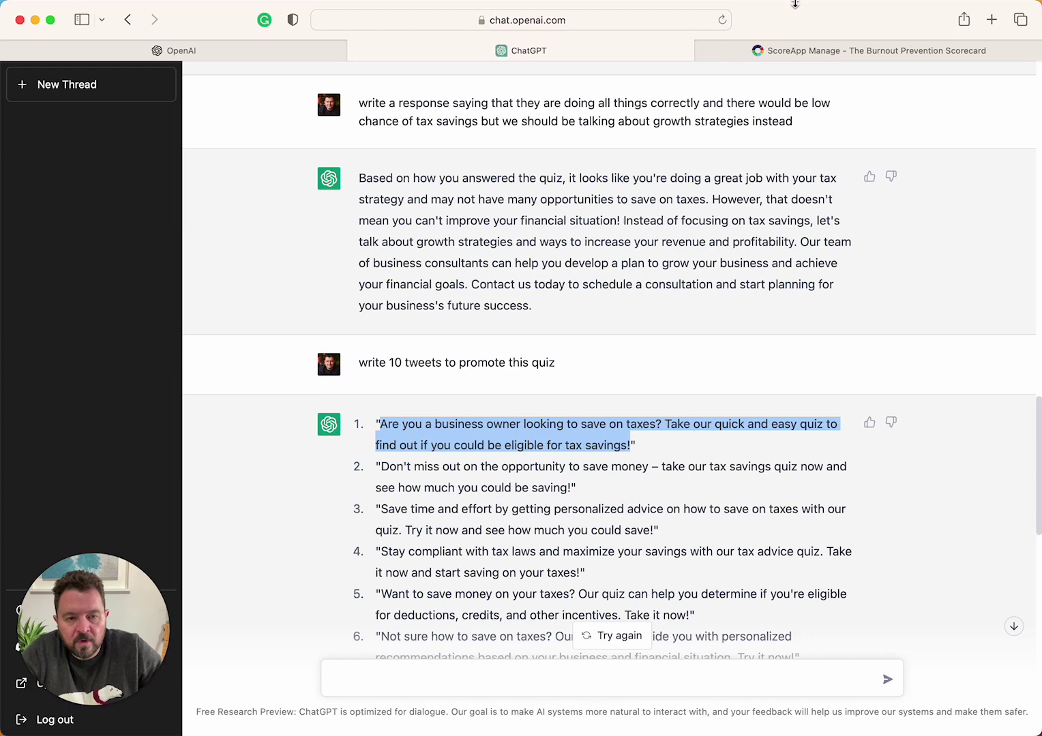
click(832, 51)
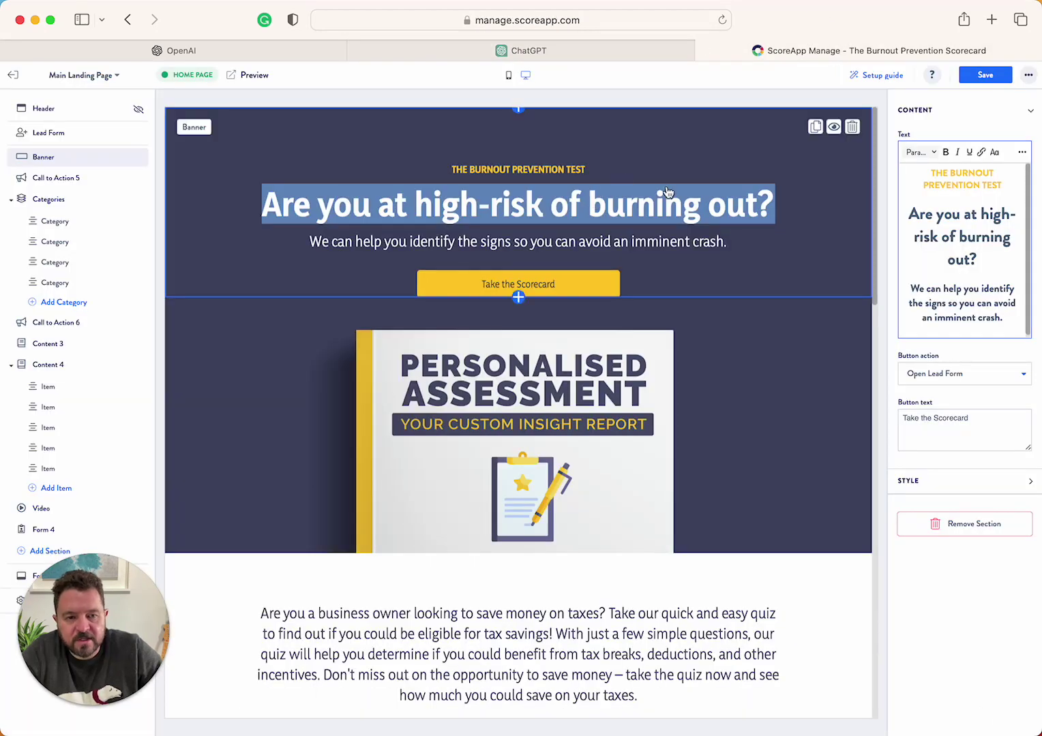
Step: Replace the banner headline with 'Are you a business owner looking to save on taxes?'
triple_click(958, 225)
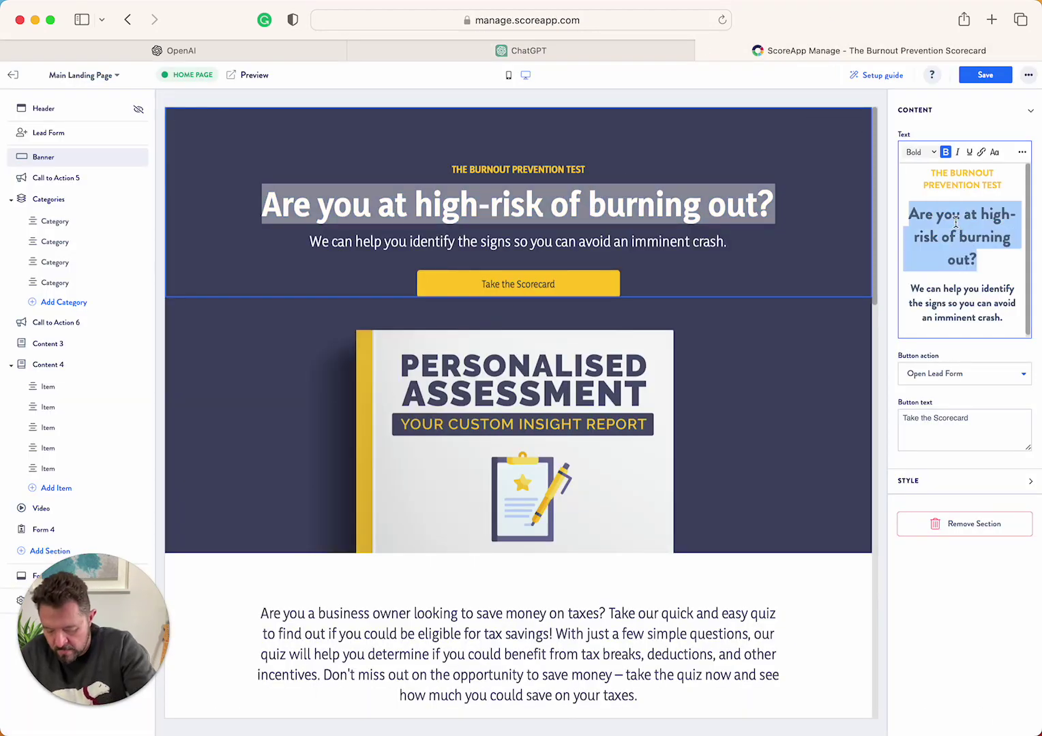
key(super+v)
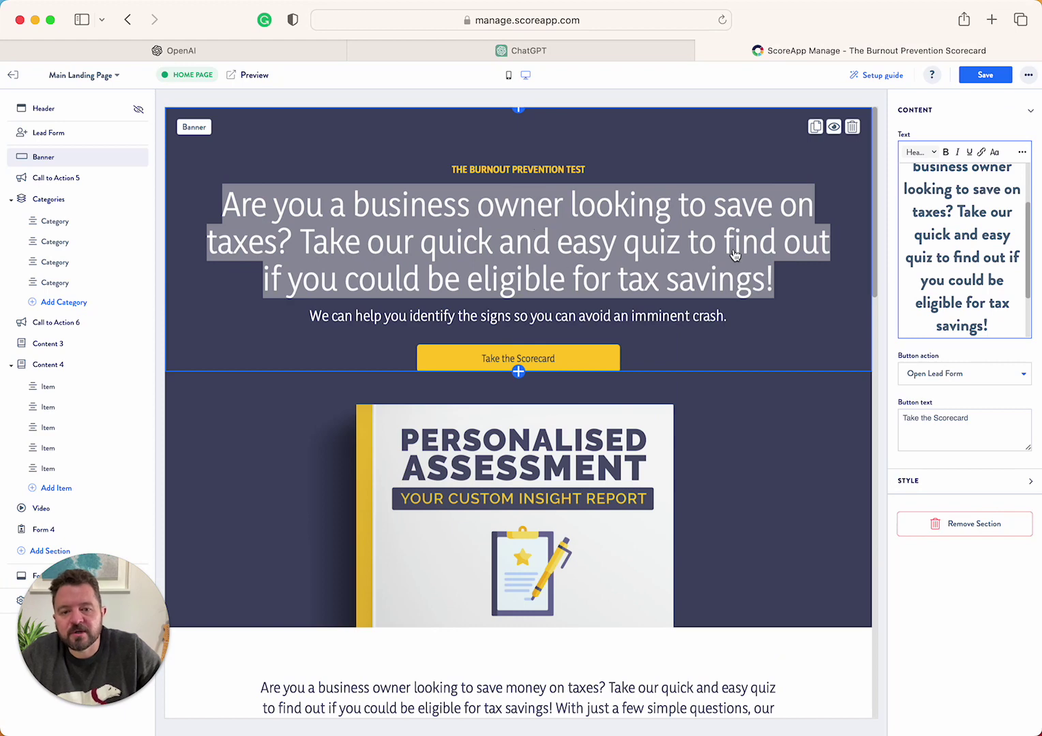
click(477, 171)
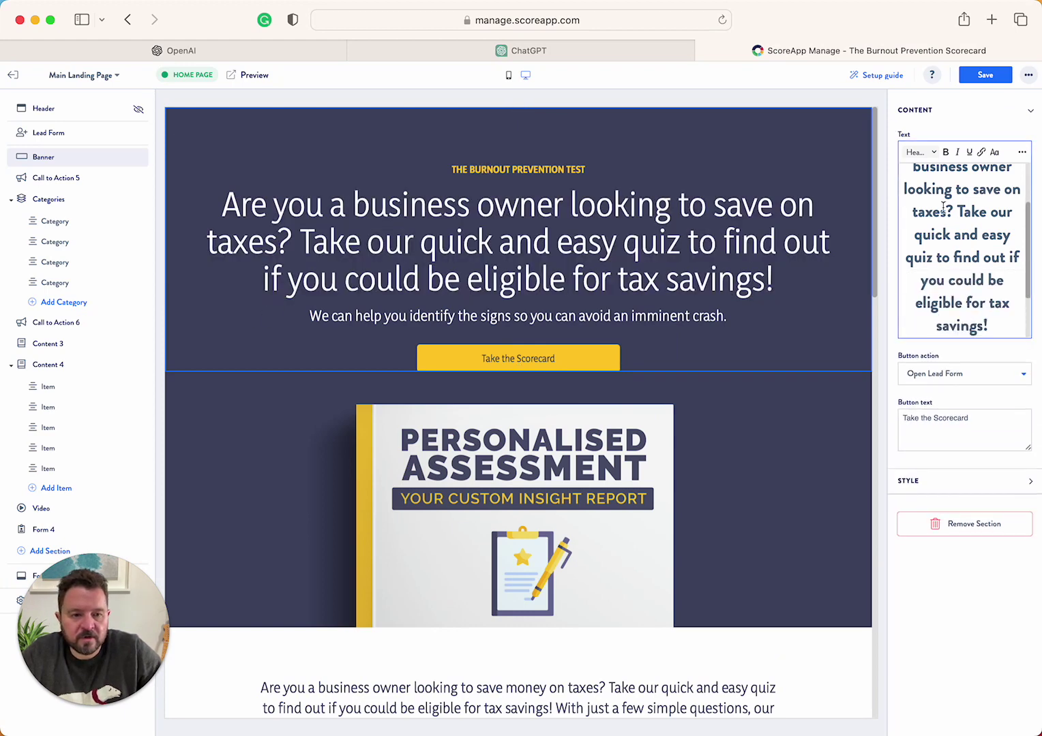
Step: Retype the small heading above it as 'THE TAX SAVING SCORECARD'
scroll(958, 225, up, 3)
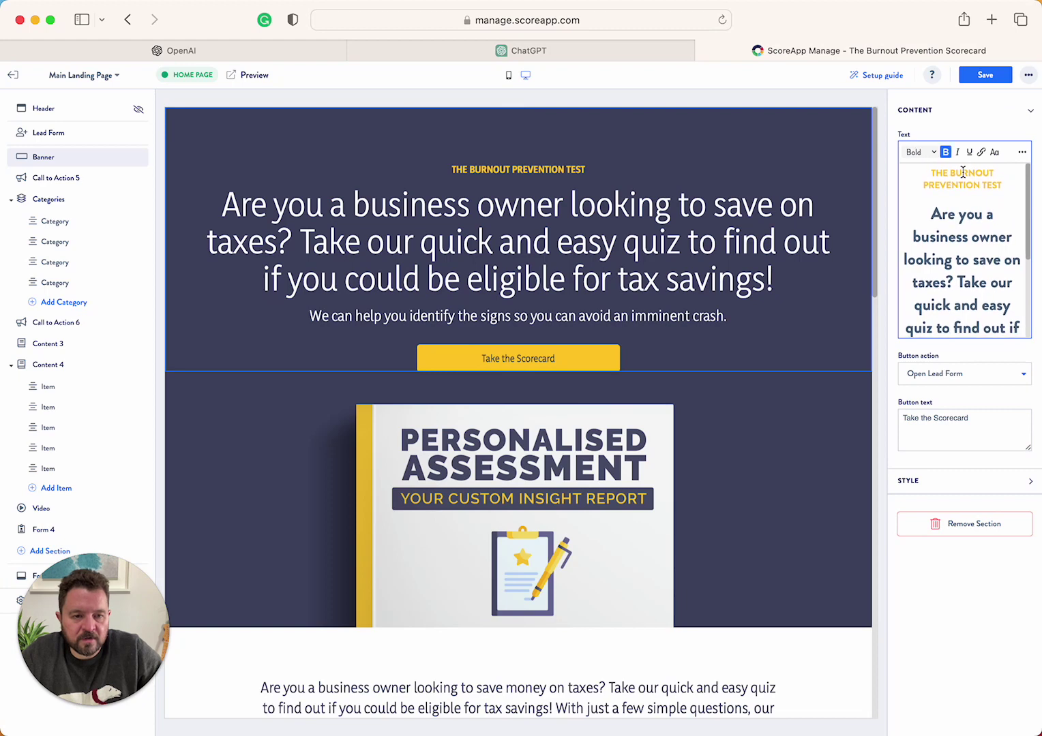
double_click(963, 172)
text(Tax Sa)
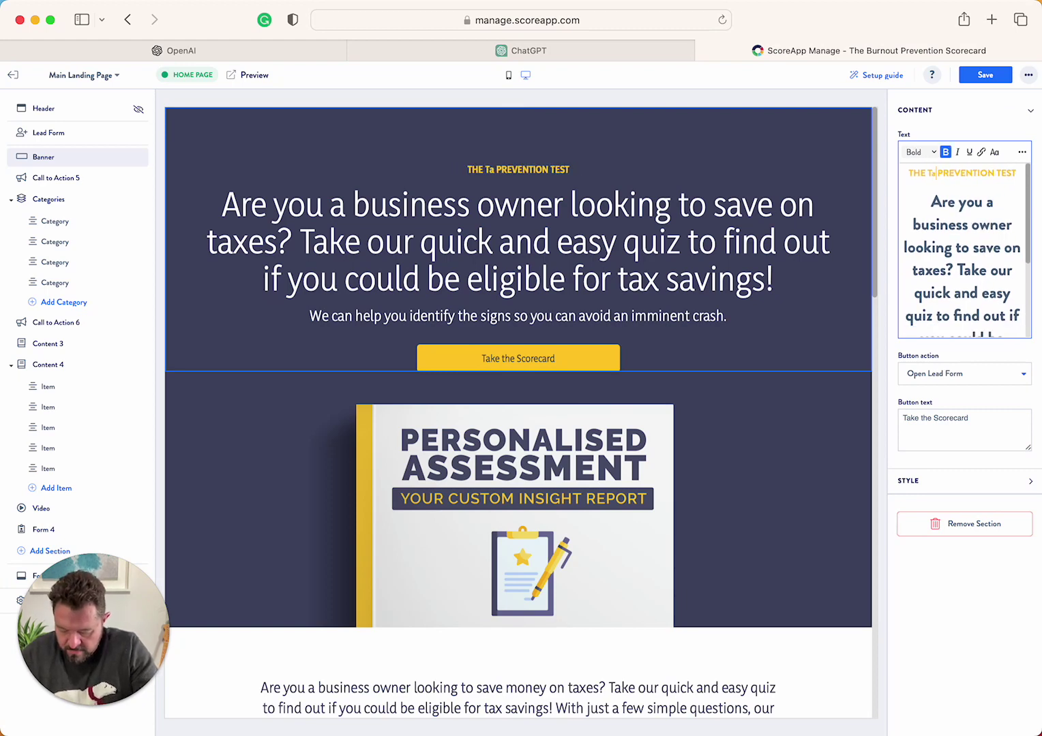
text(ving)
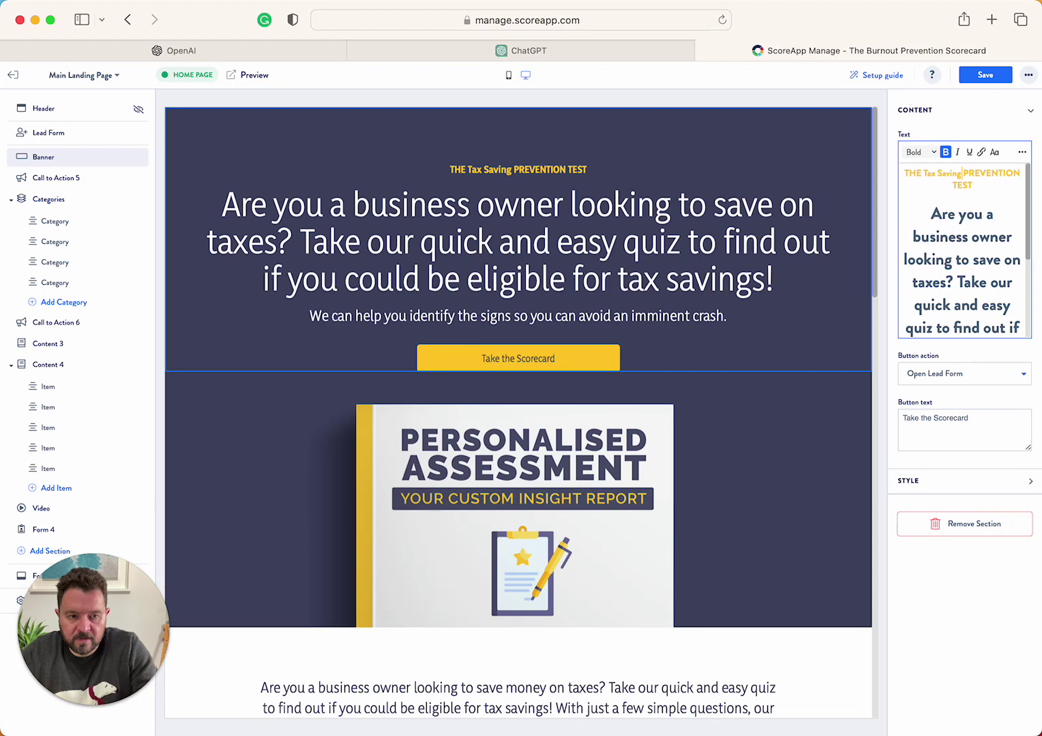
double_click(543, 170)
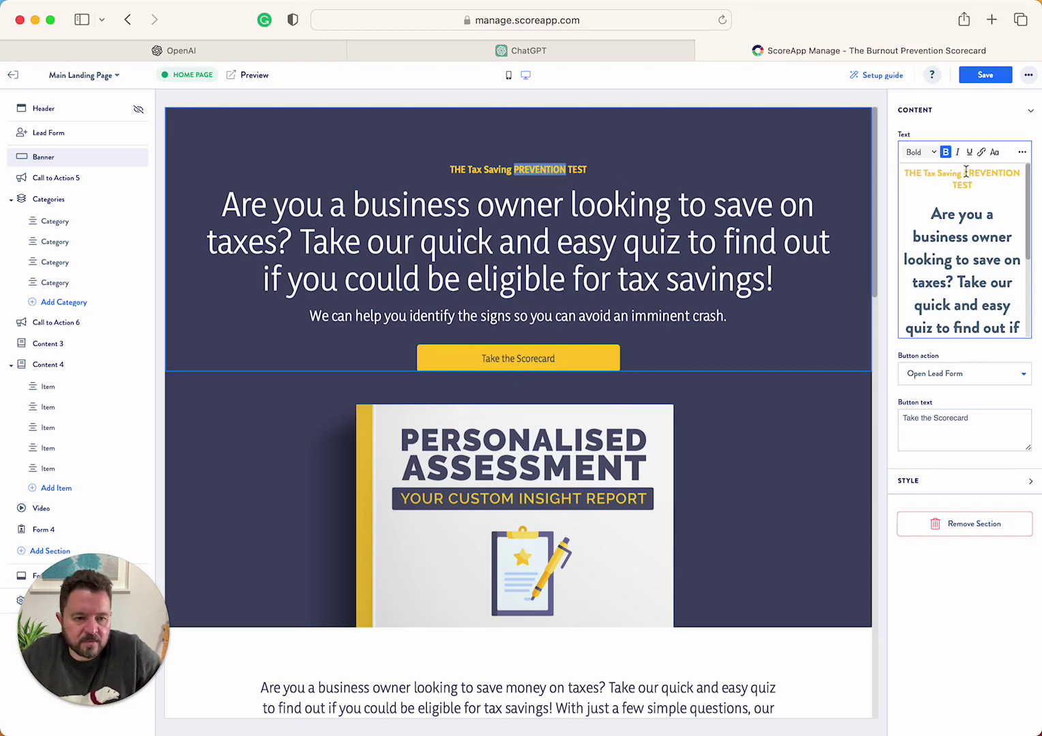
drag(966, 172, 1012, 183)
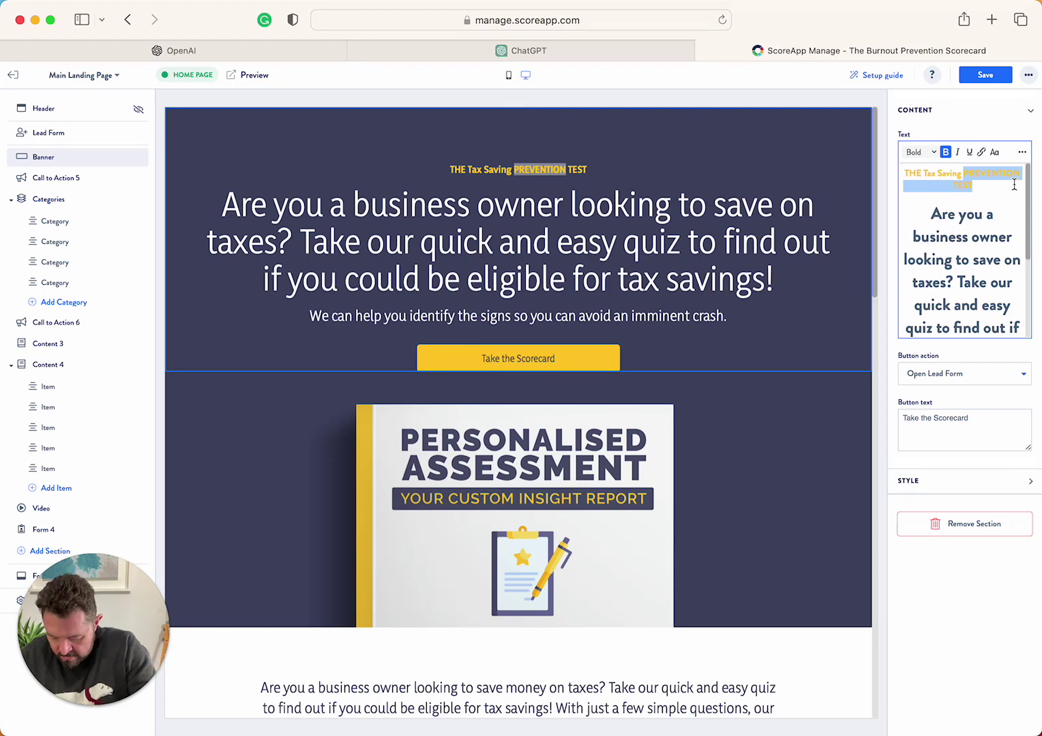
text(SCORECARD)
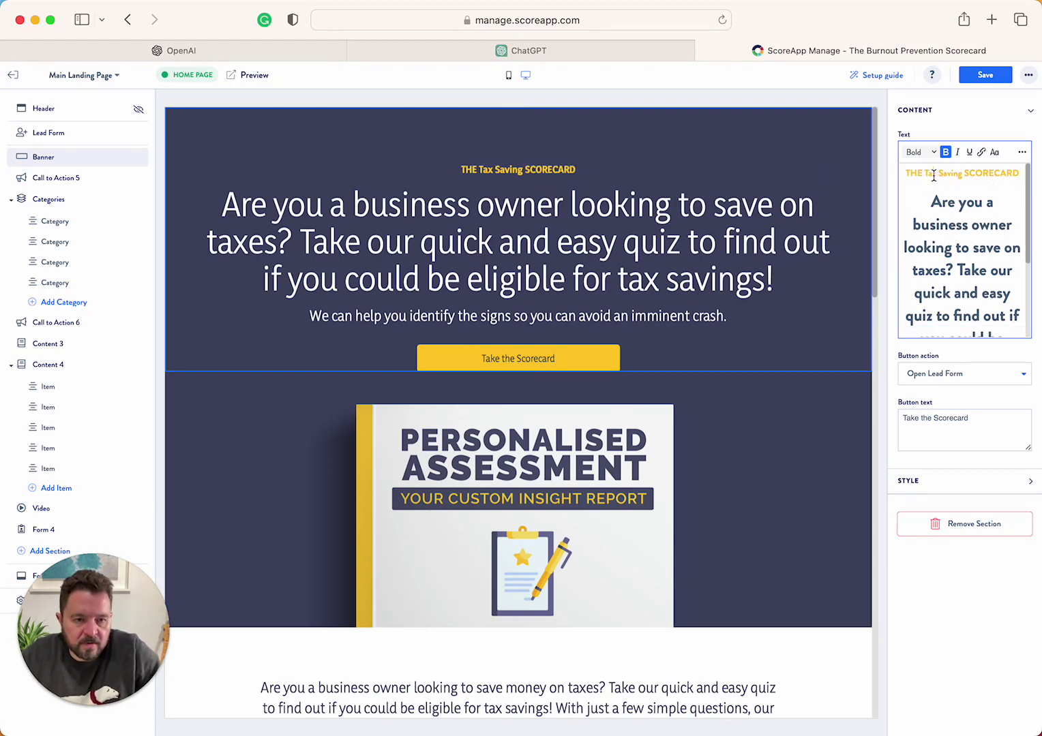
key(BackSpace)
text(AX)
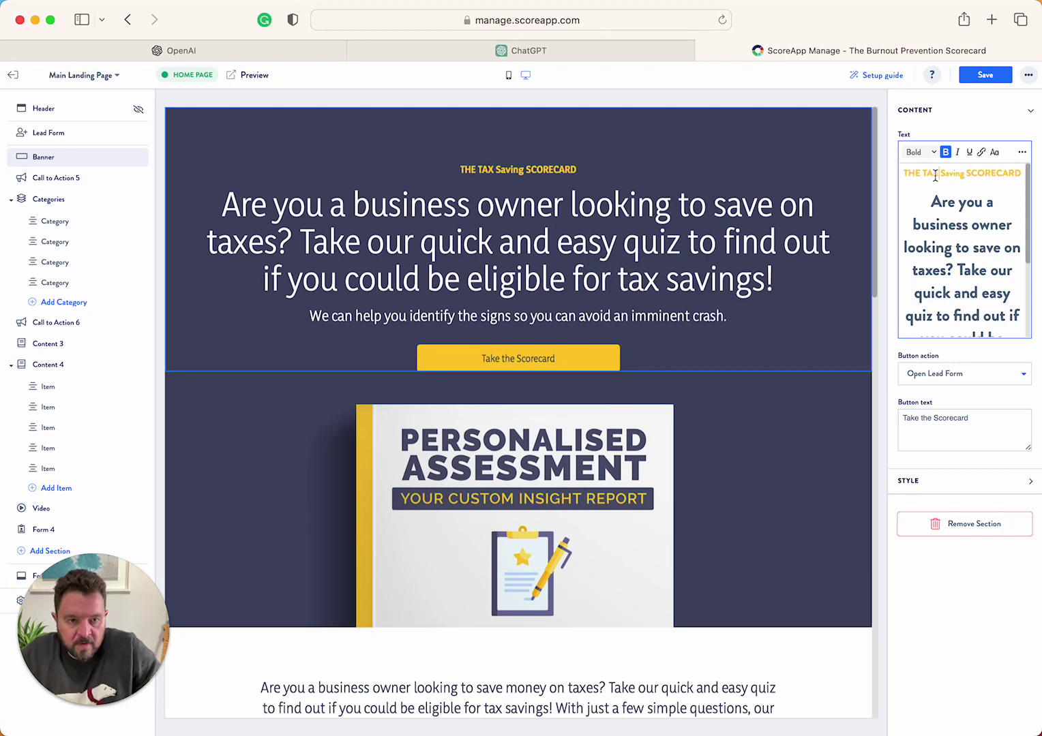
double_click(949, 173)
text(SAVING)
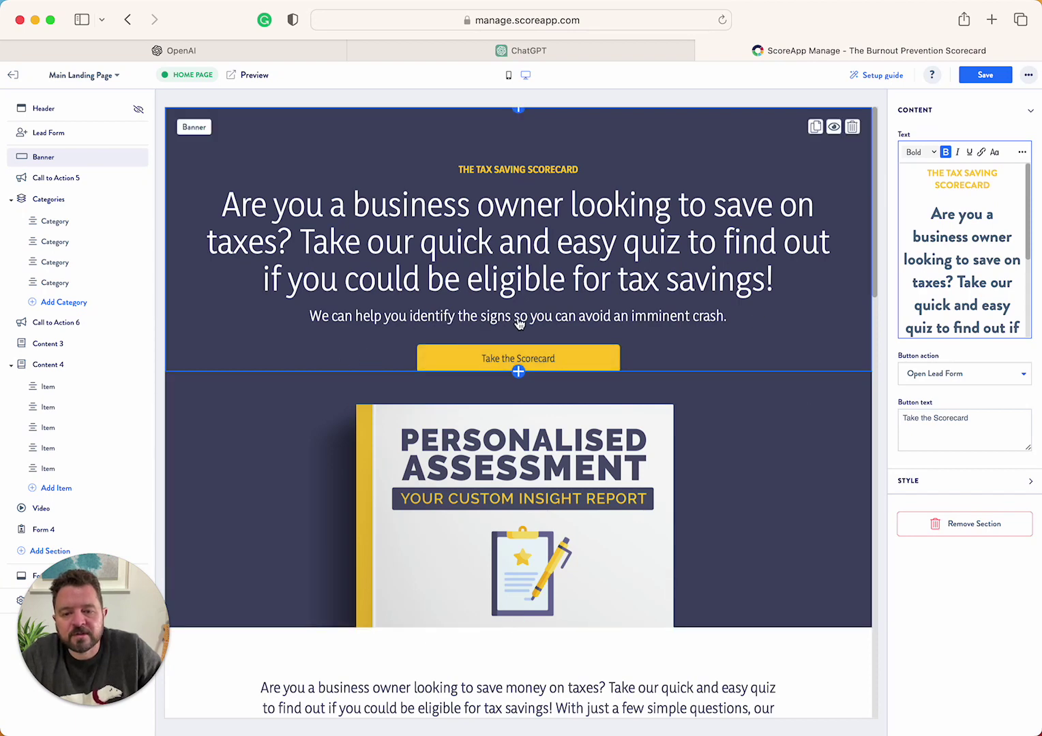
Step: End the banner subtitle with 'ways to save money on your business taxes'
scroll(945, 306, down, 3)
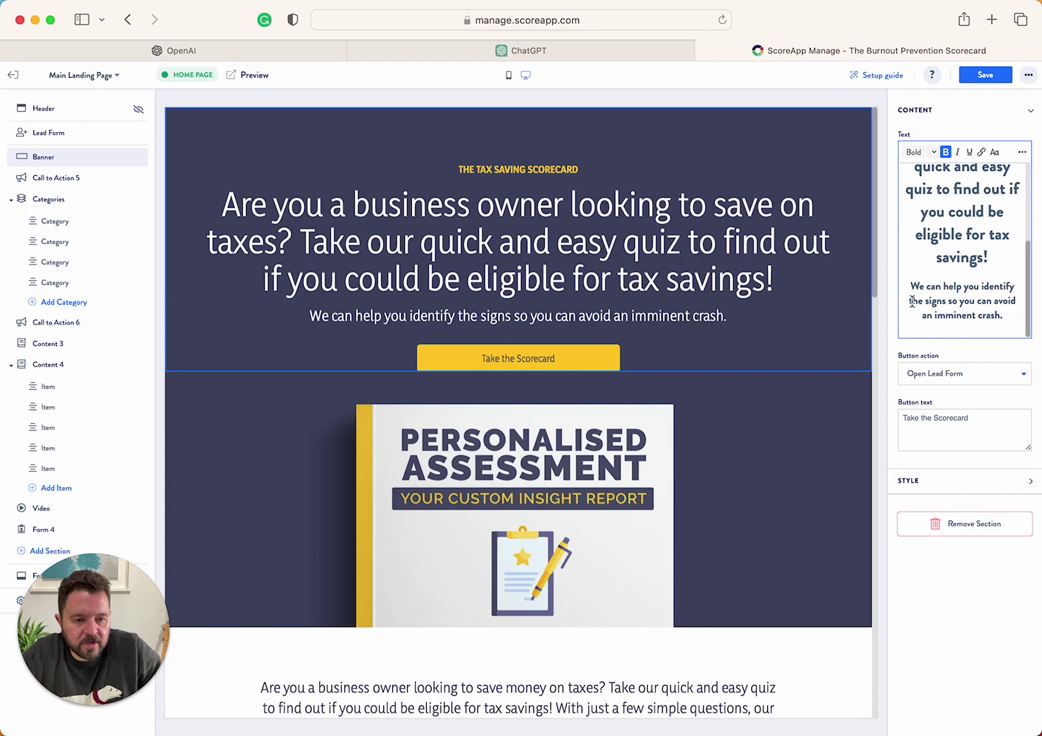
drag(912, 302, 982, 312)
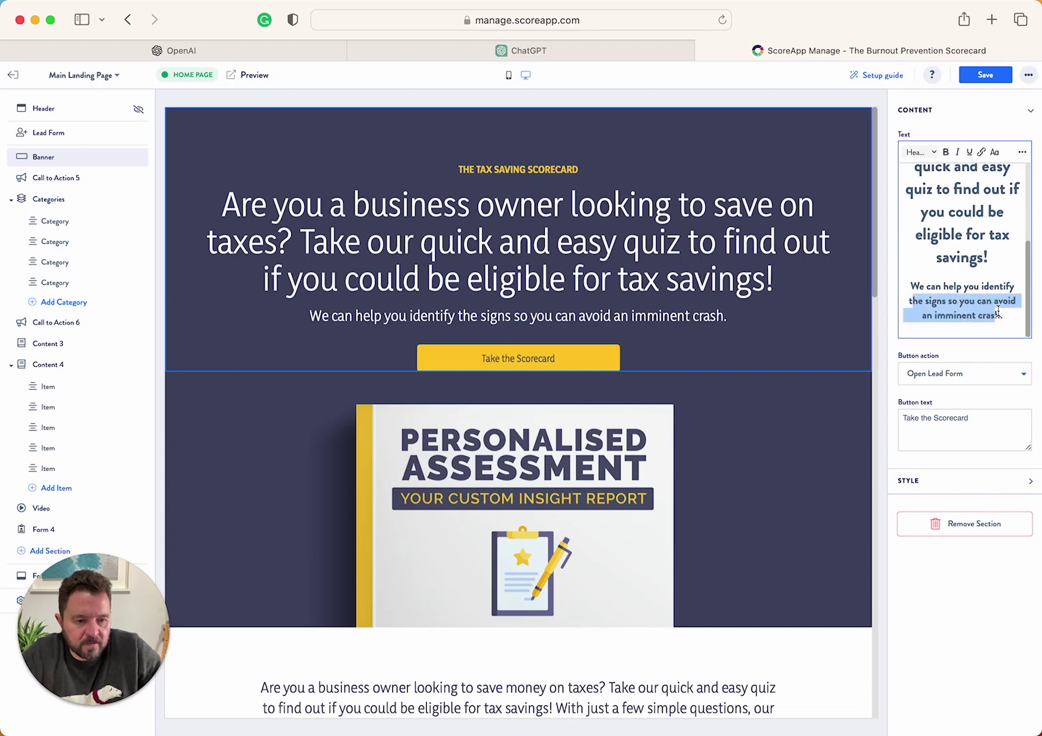
text(ways to sav)
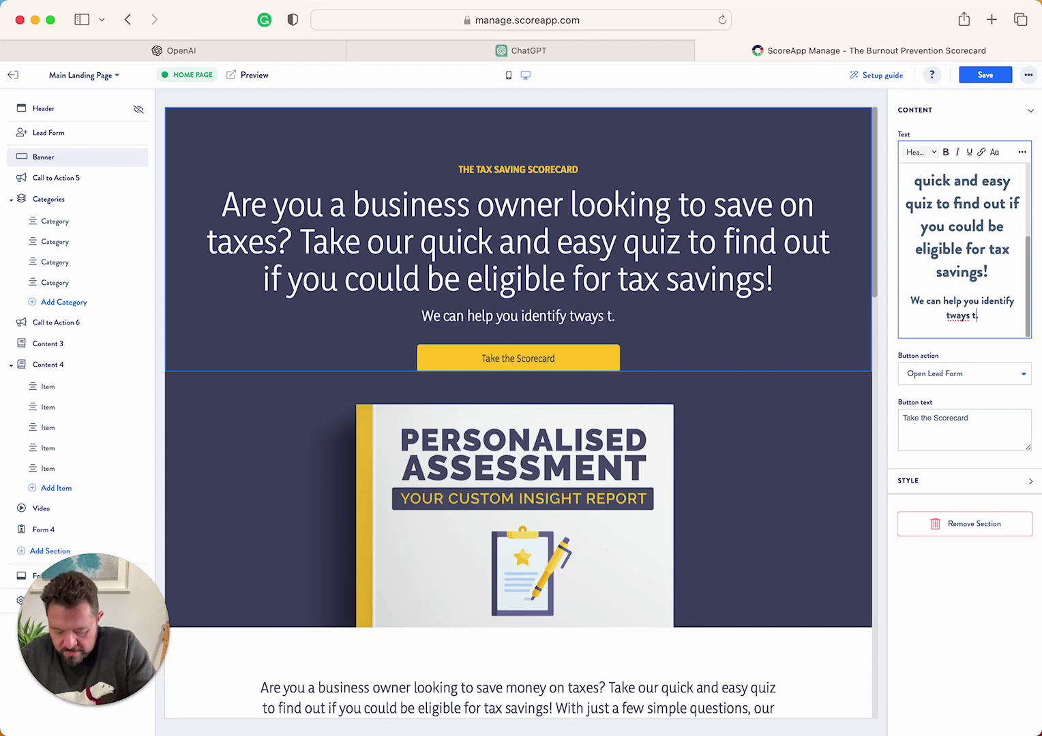
text(e money on you)
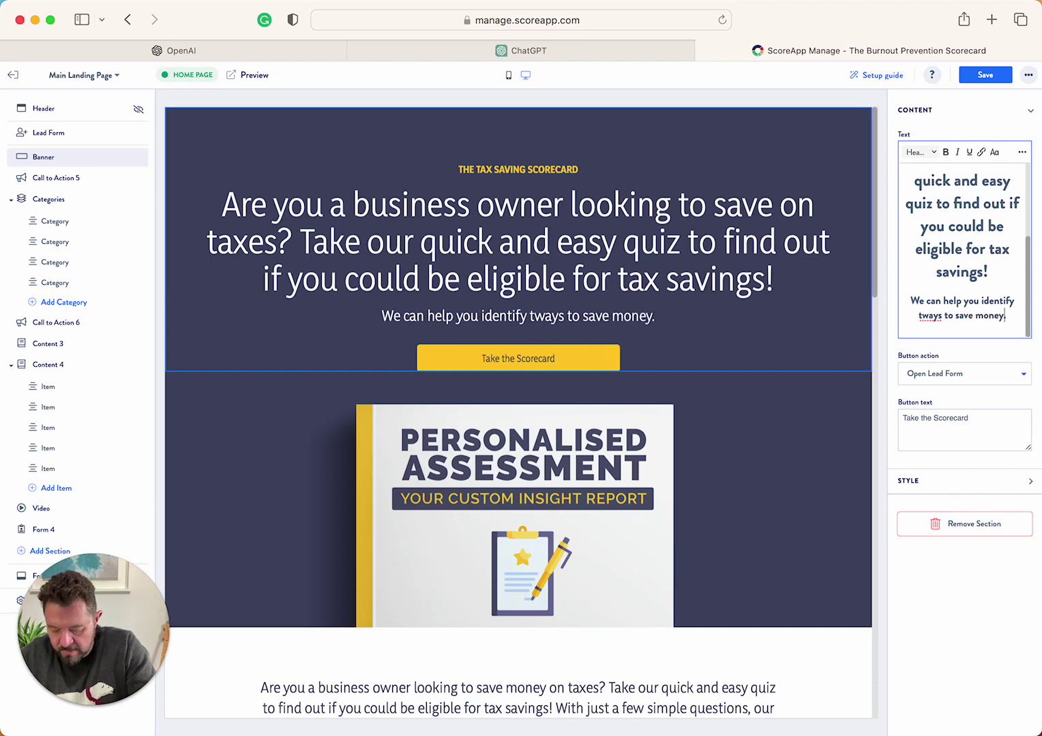
text(r business t)
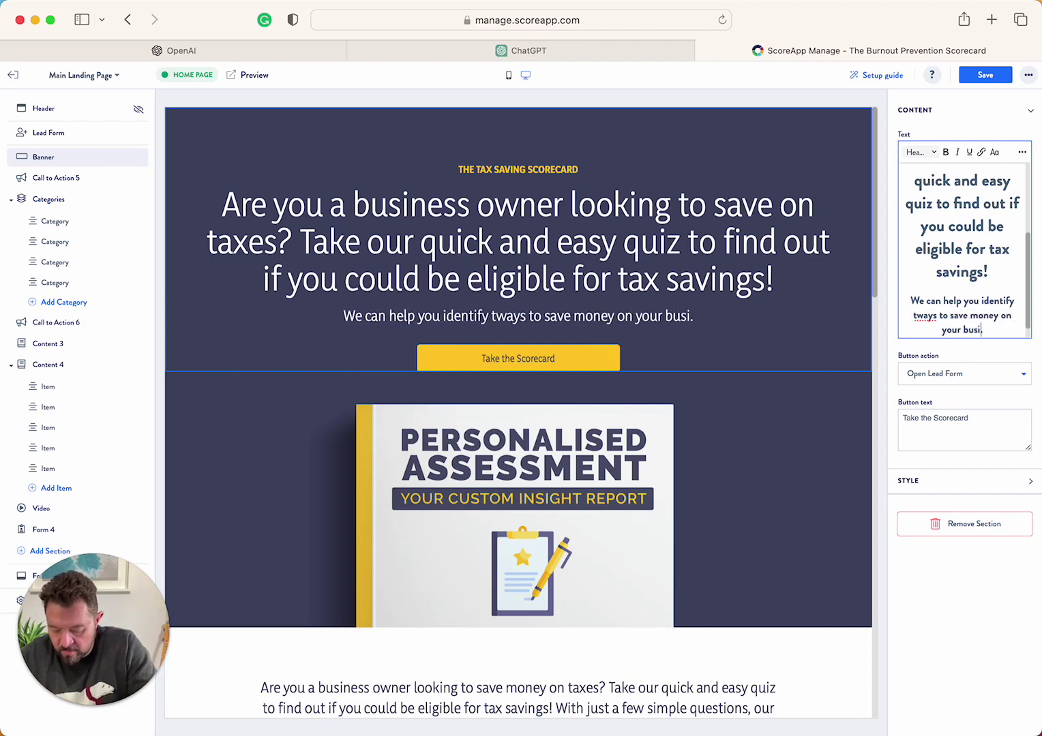
text(axes)
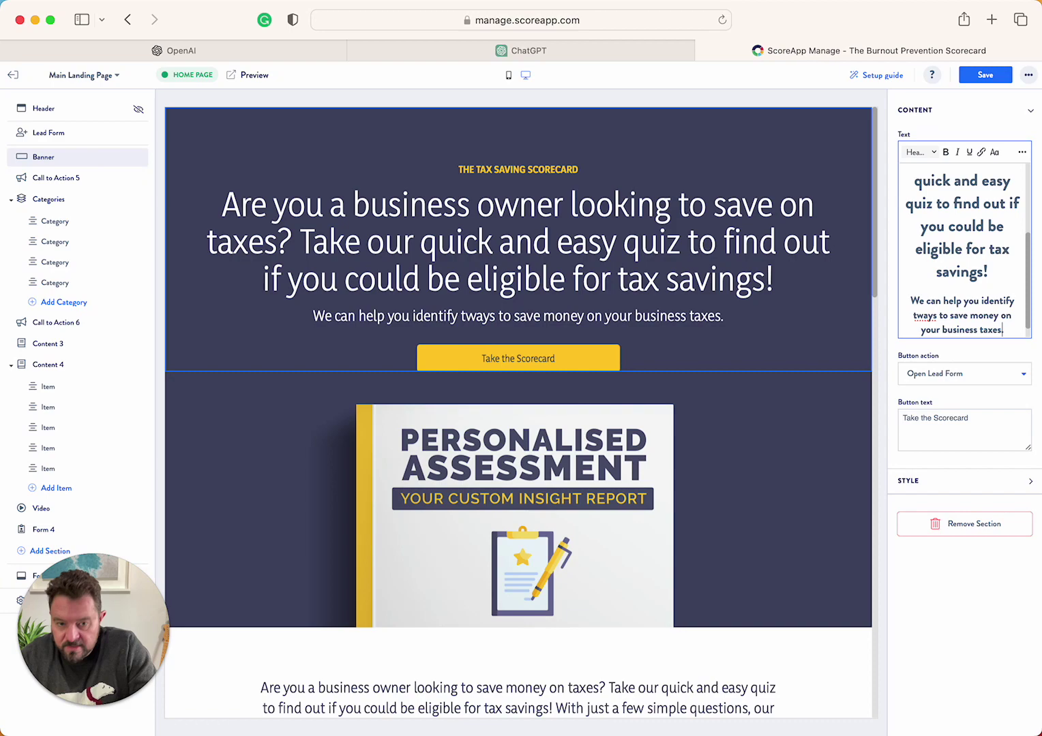
Step: Insert the 'Take your business to the next level' photo banner above the sign-up form
scroll(864, 464, down, 10)
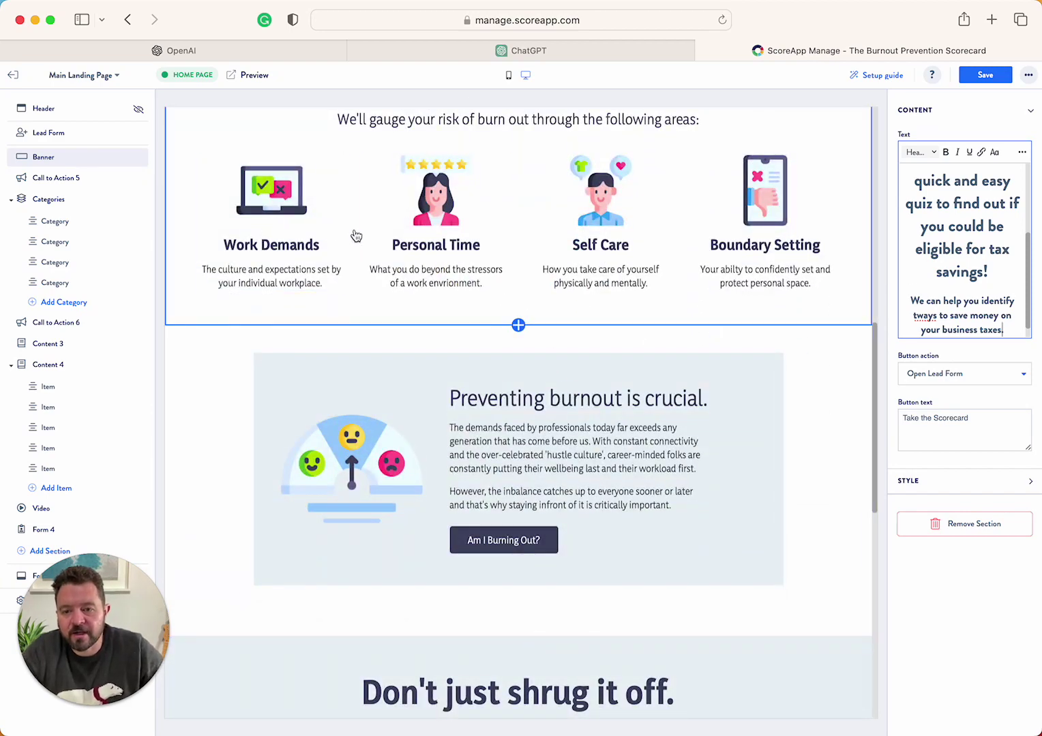
scroll(315, 408, down, 3)
scroll(315, 408, down, 8)
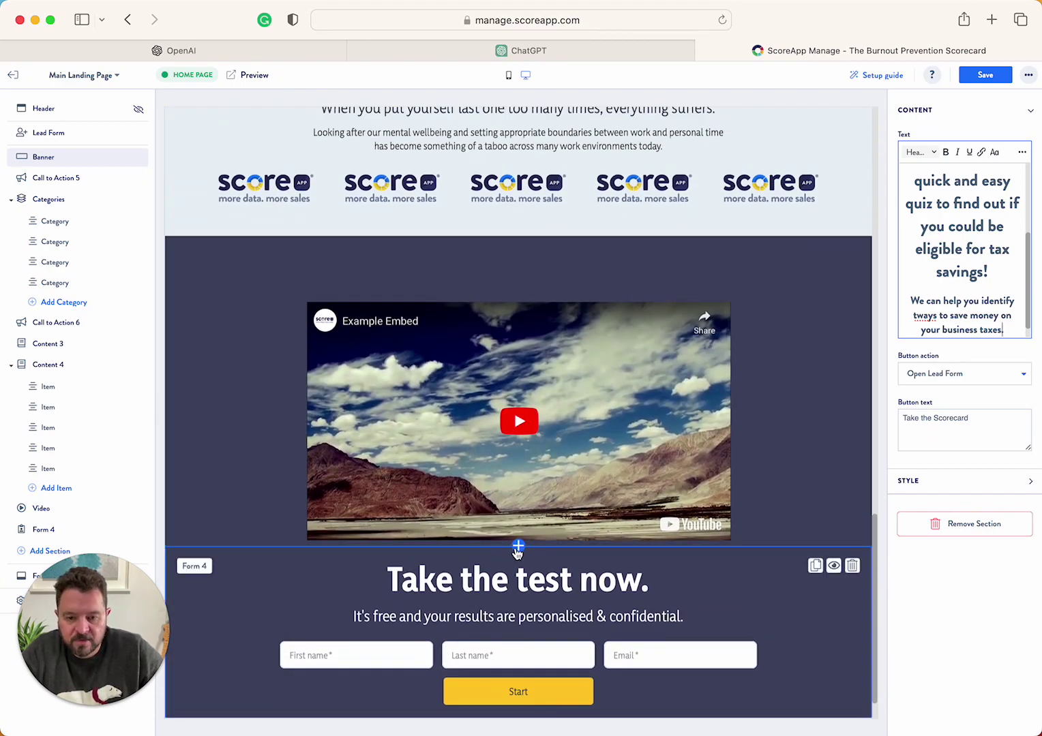
click(518, 548)
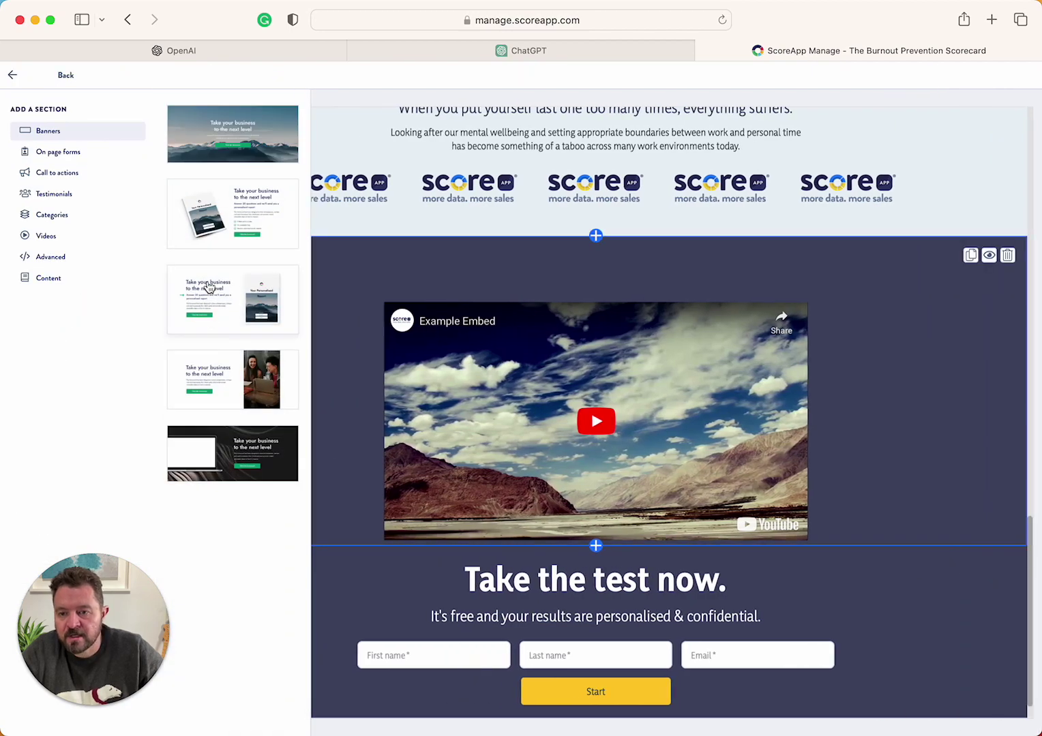
click(208, 374)
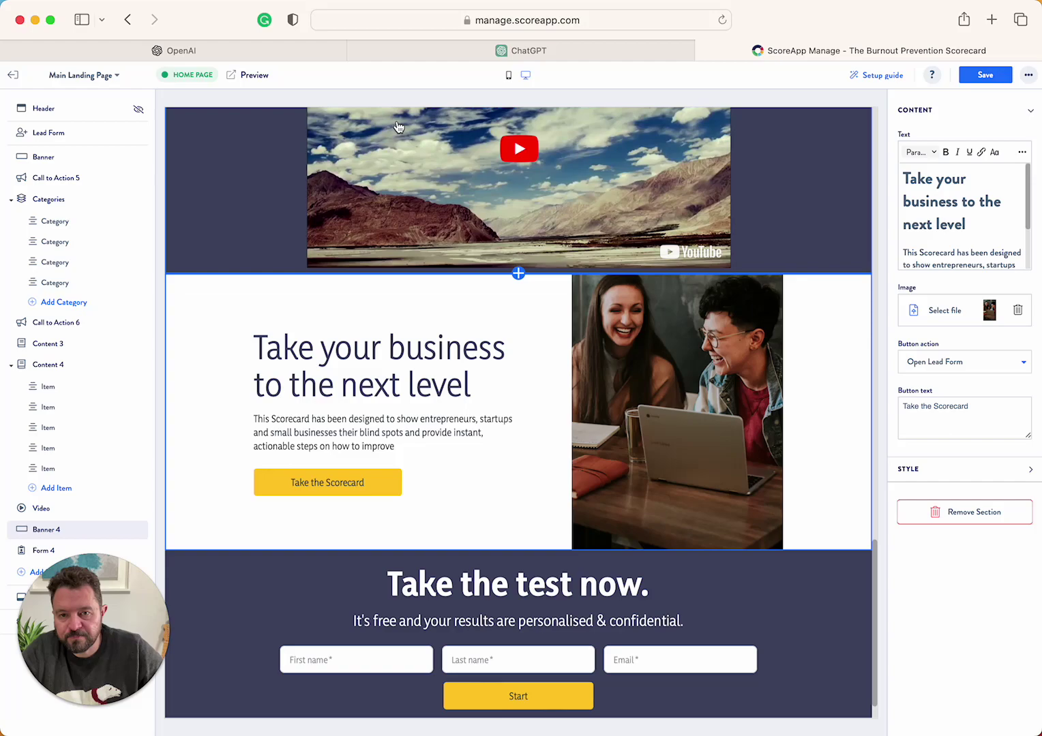
click(537, 51)
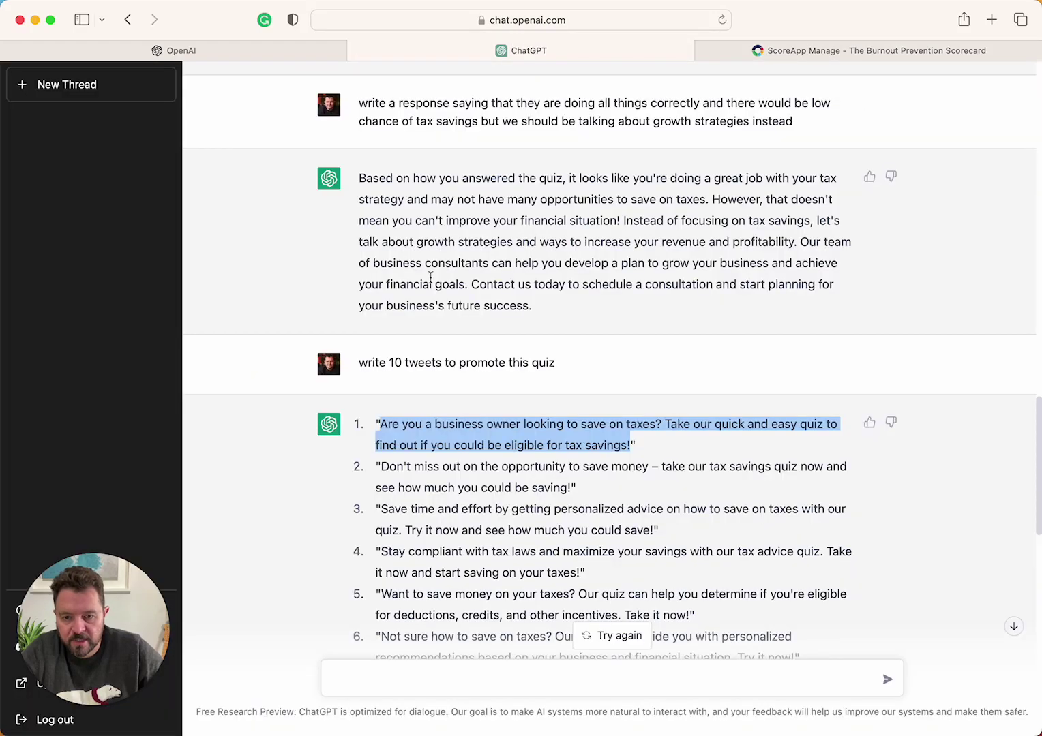
Step: Copy ChatGPT's full 'about us' answer for the tax advice firm and return to ScoreApp
scroll(431, 276, down, 10)
scroll(430, 276, up, 15)
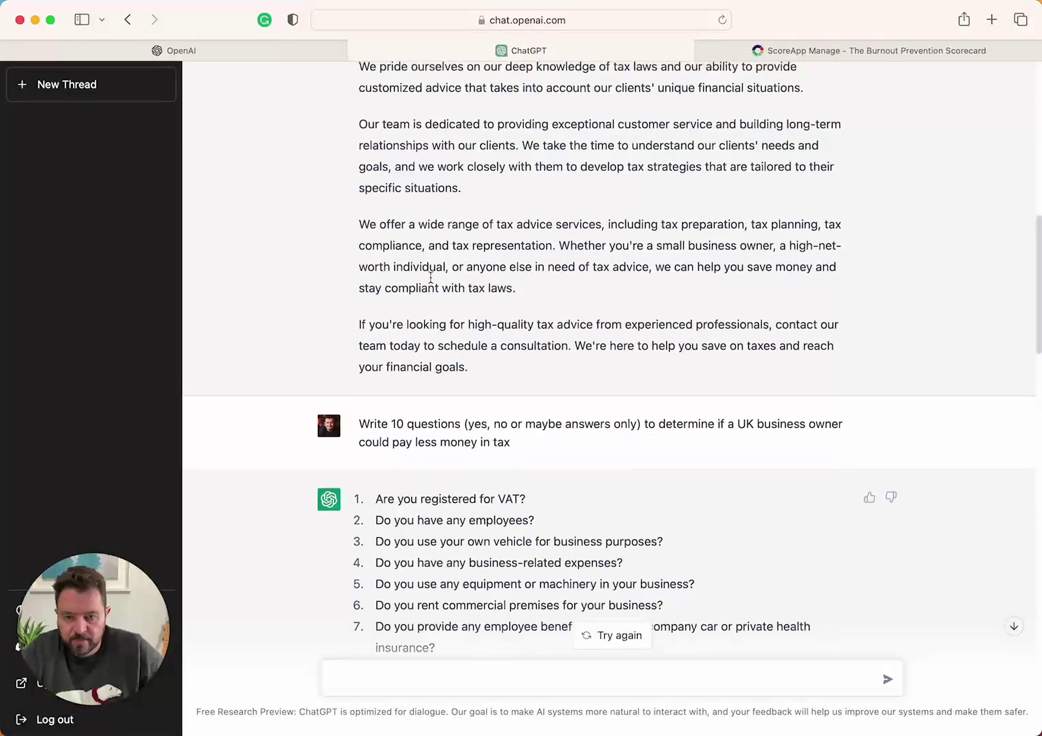
scroll(431, 277, up, 5)
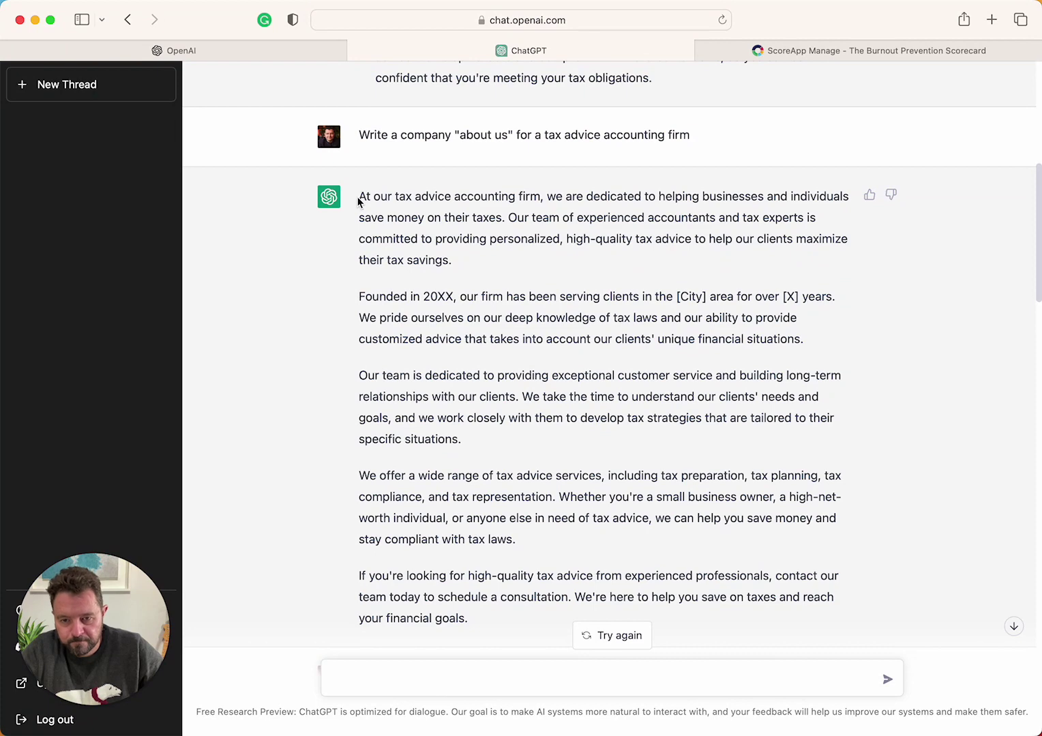
drag(359, 197, 831, 590)
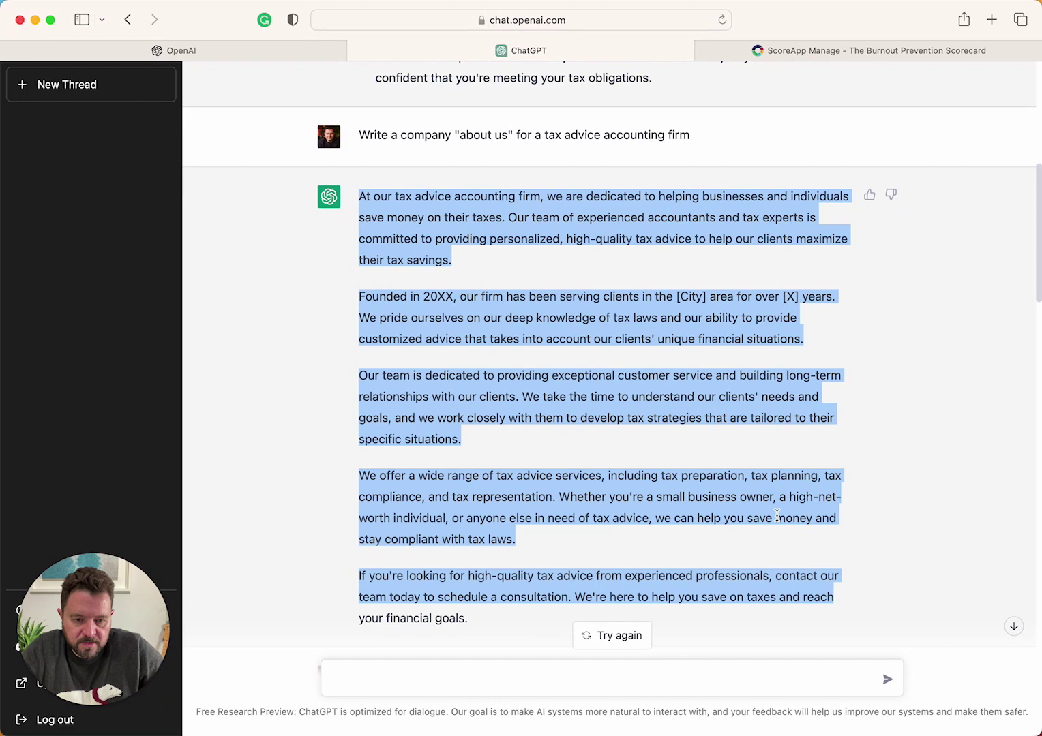
right_click(776, 516)
click(811, 581)
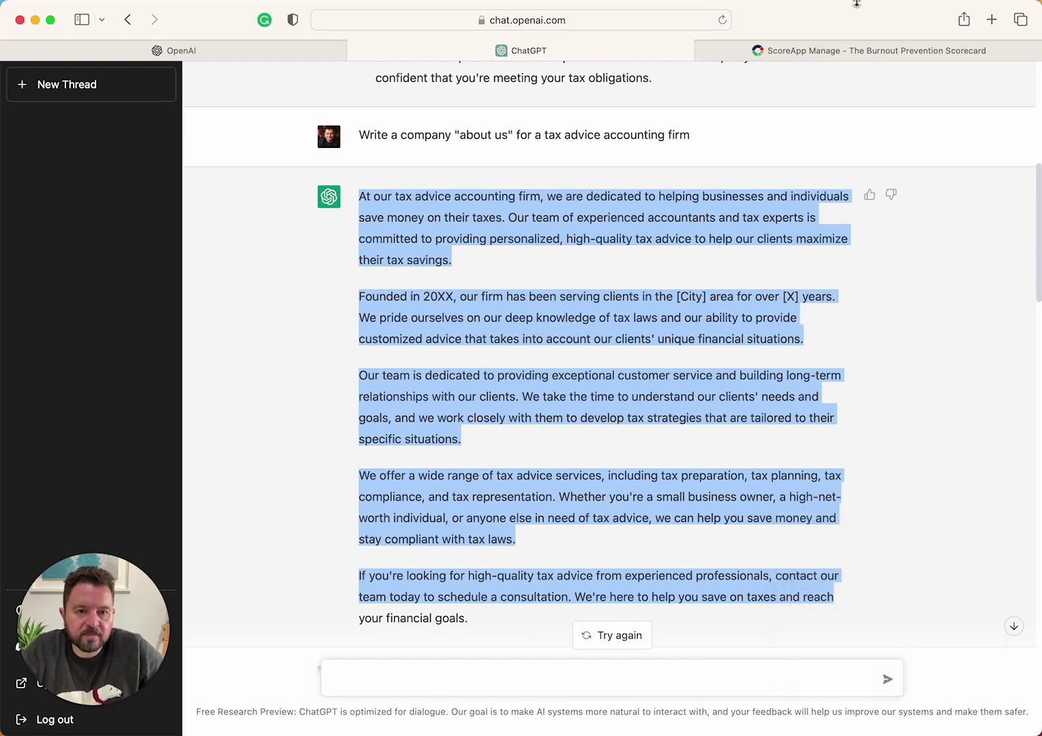
click(853, 53)
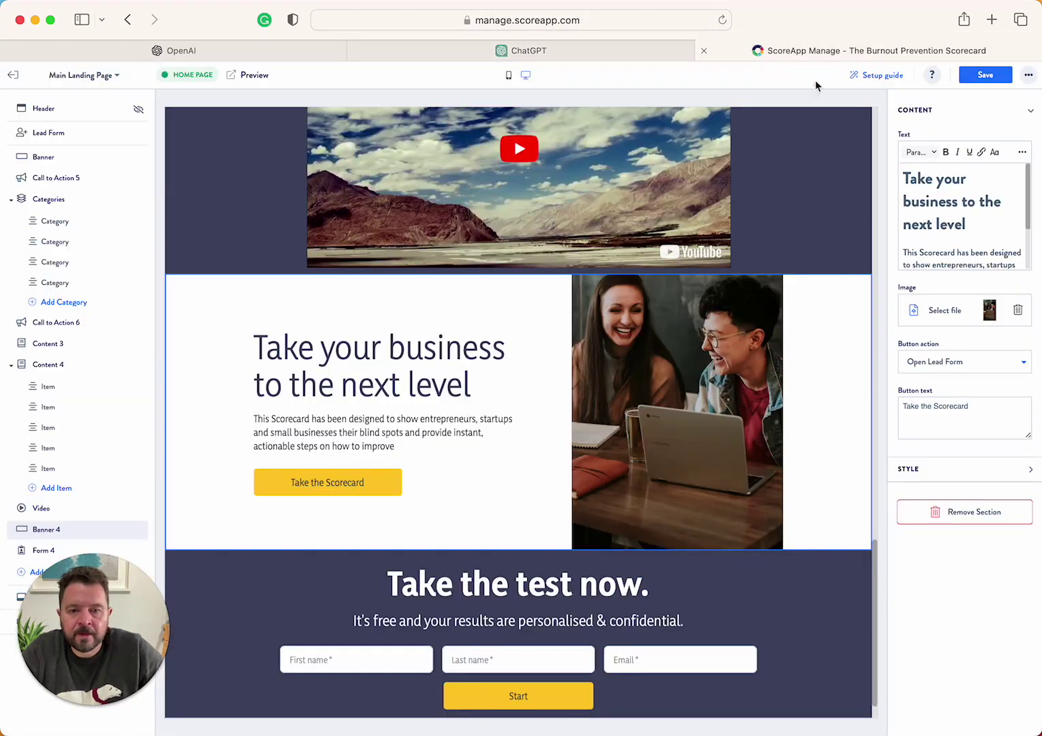
Step: Replace the new banner's paragraph with the pasted 'about us' copy
double_click(351, 434)
triple_click(921, 243)
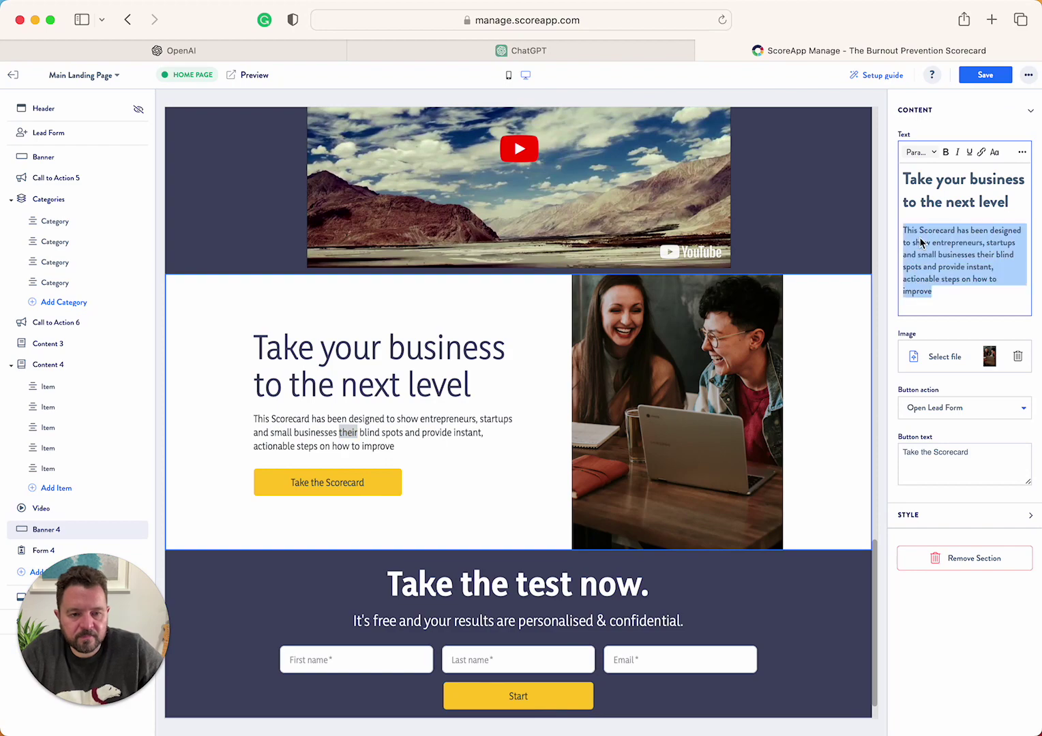
key(super+v)
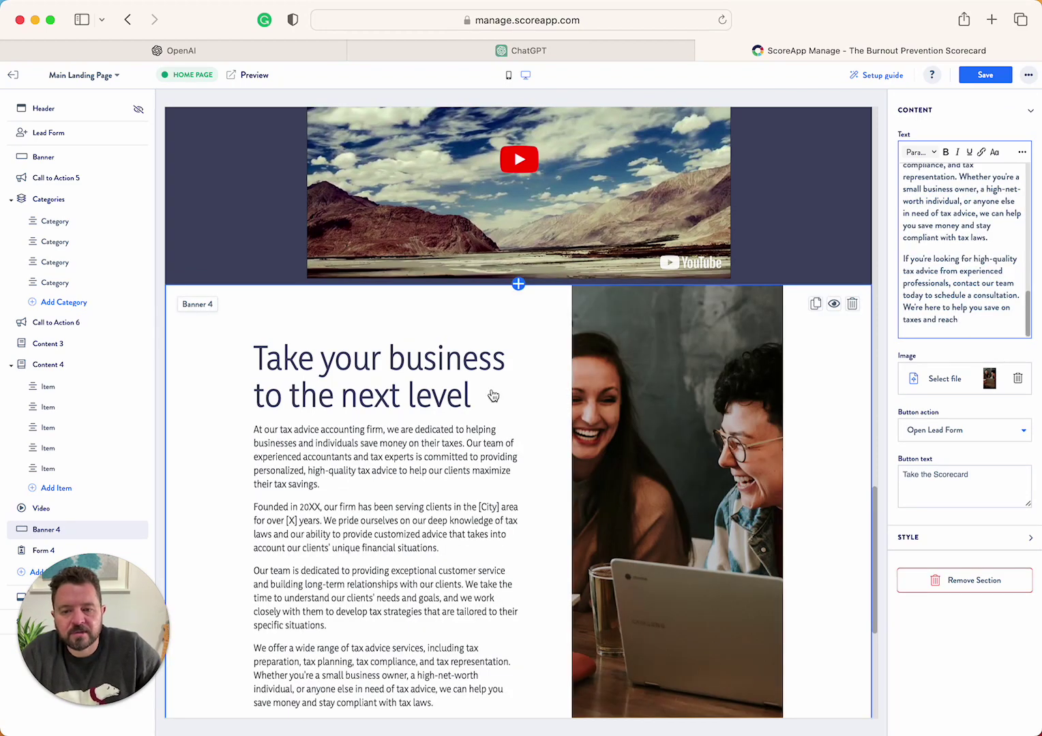
Step: Swap the banner photo for the first Free Images result for 'business own'
scroll(494, 552, down, 5)
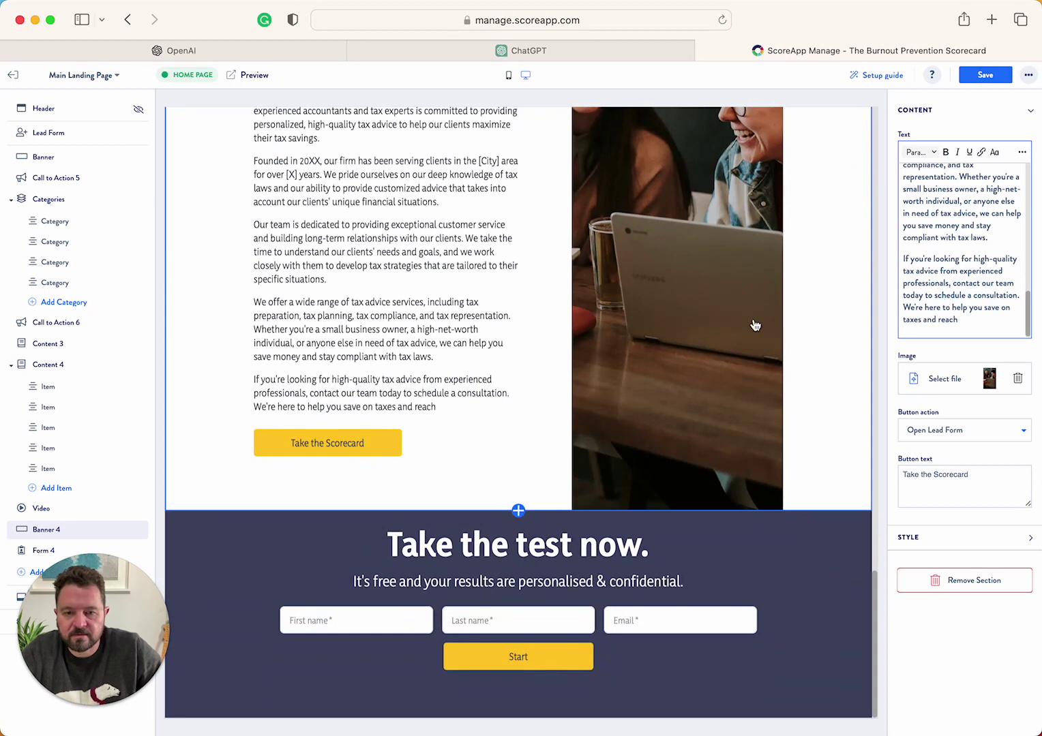
click(987, 307)
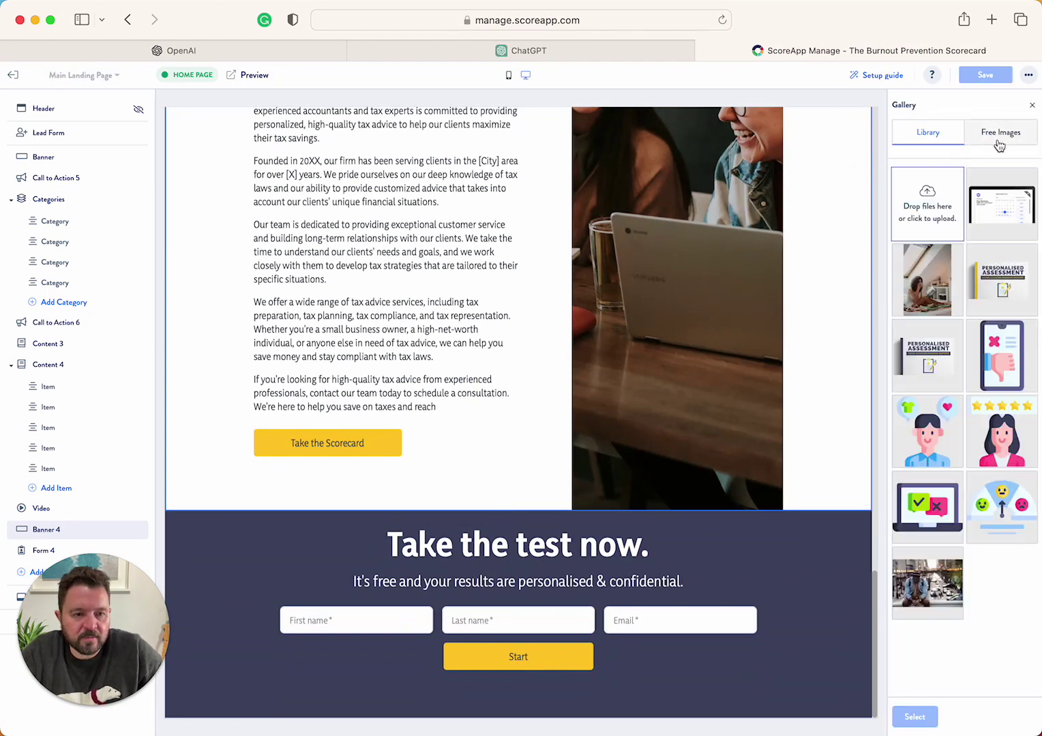
click(1001, 135)
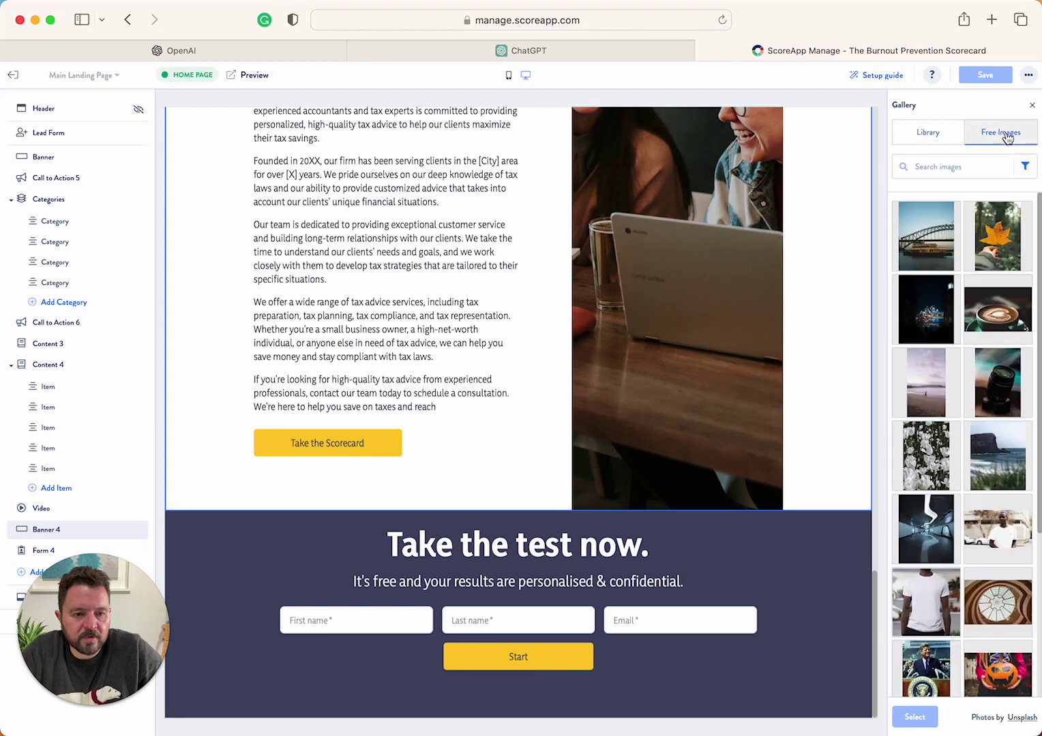
click(965, 167)
text(bus)
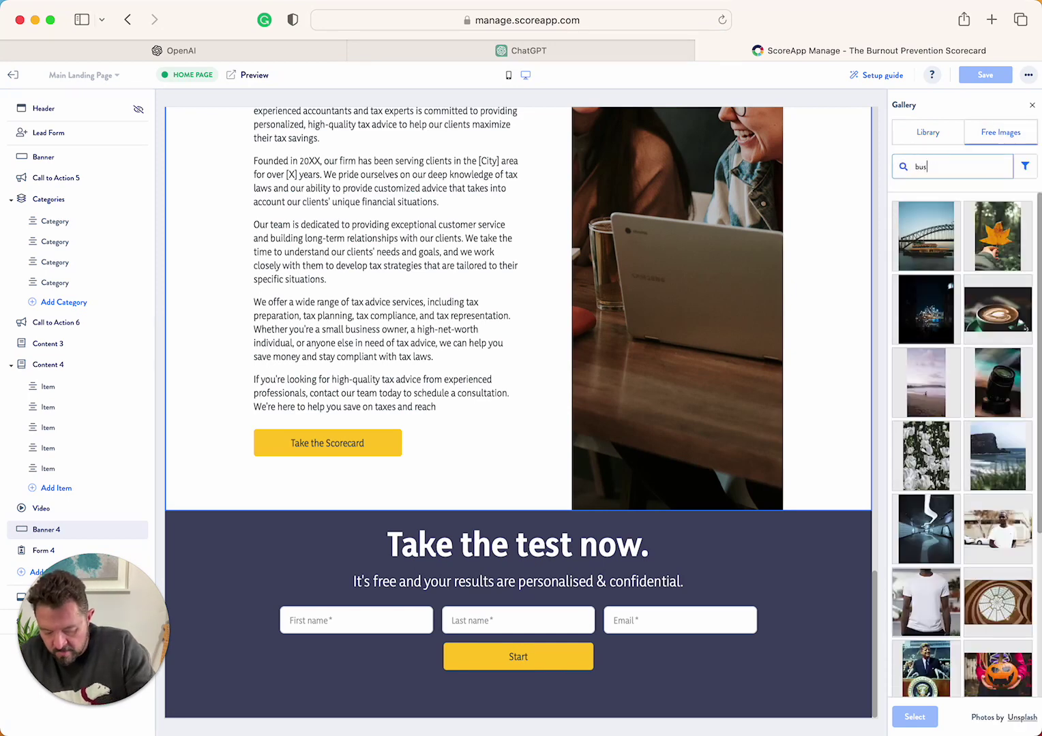
text(iness )
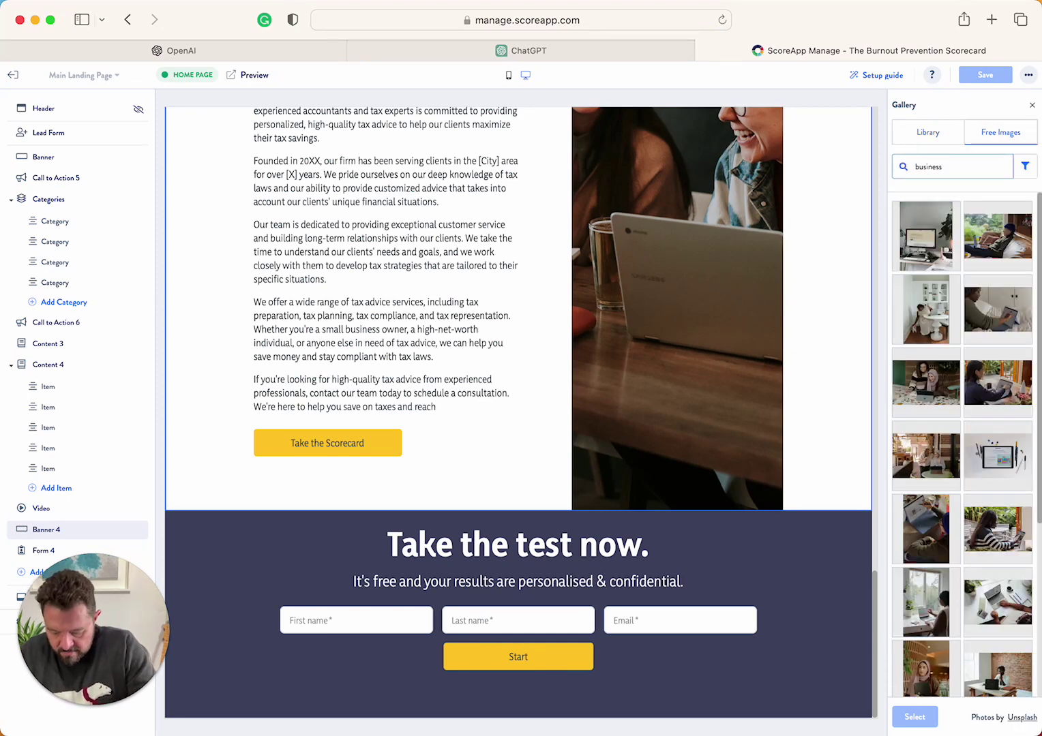
text(owner)
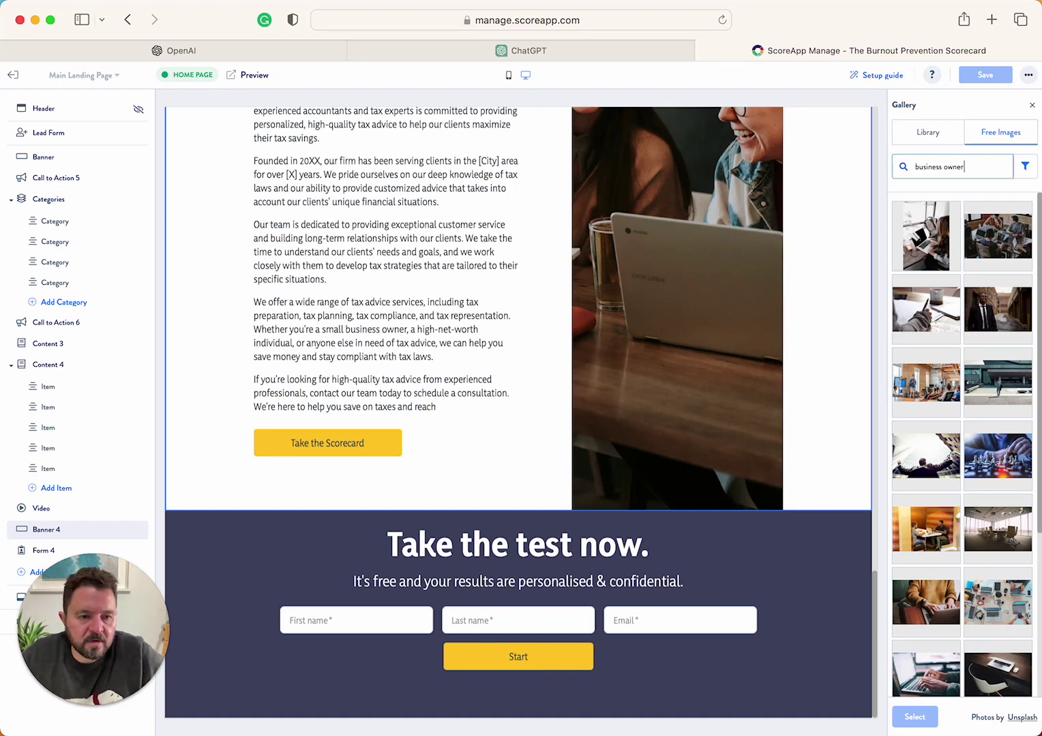
click(924, 242)
scroll(757, 456, up, 7)
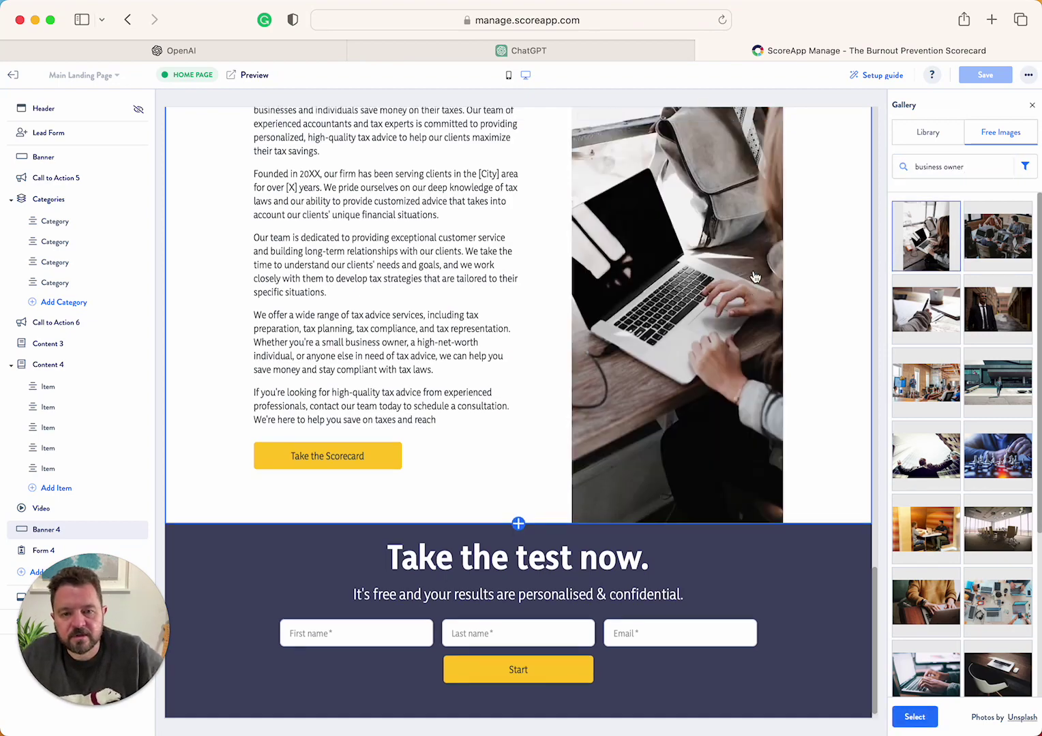
Step: Delete the Video section and the Content 3 'Don't just shrug it off' section
scroll(750, 270, up, 8)
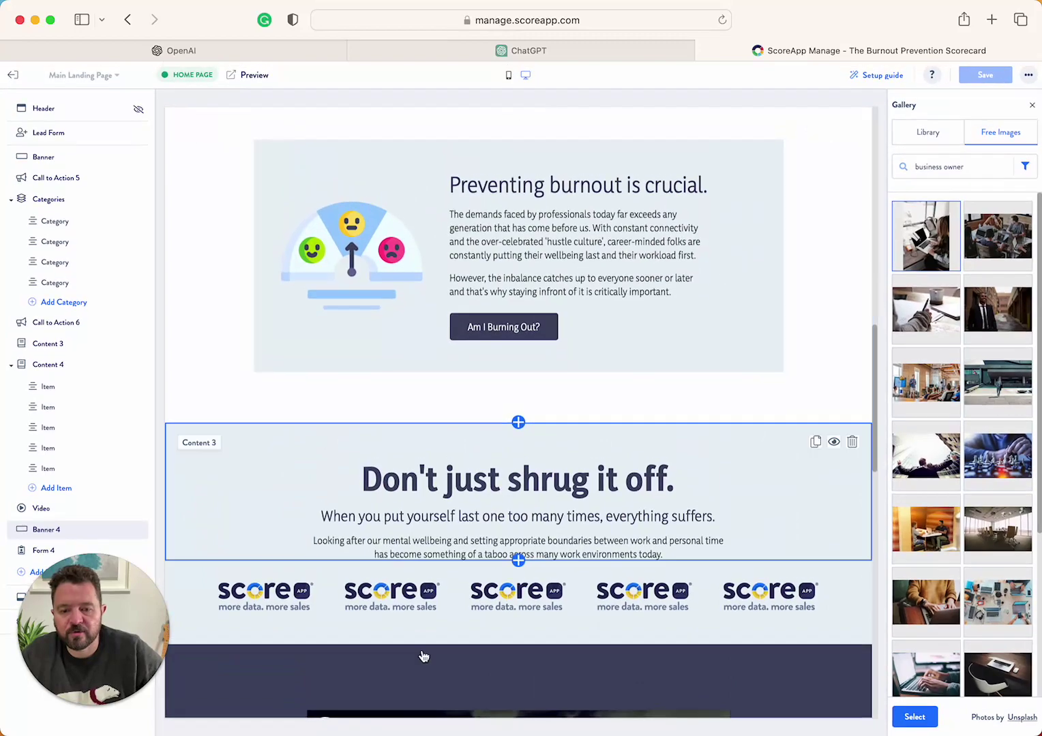
scroll(737, 320, down, 5)
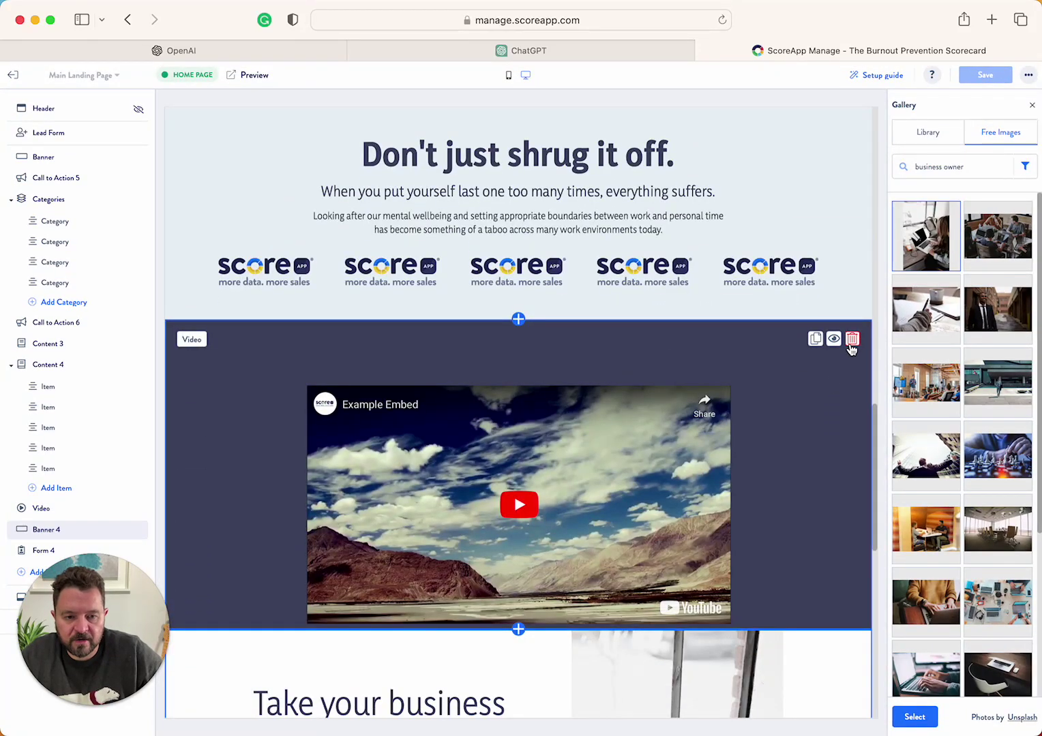
click(852, 339)
click(624, 436)
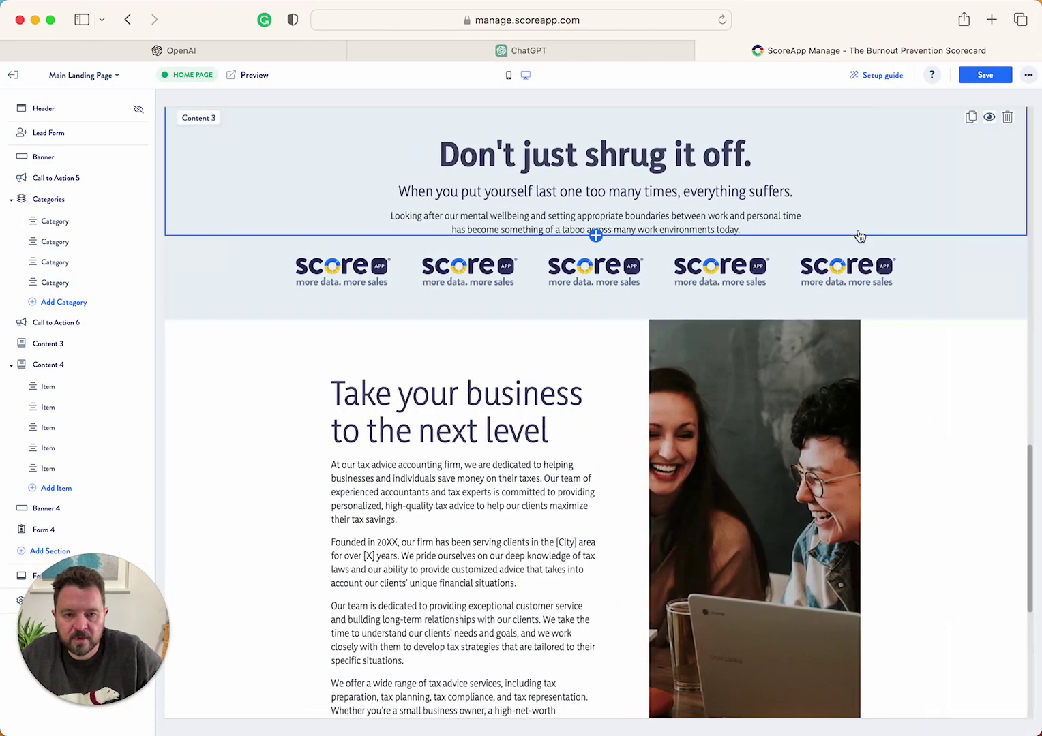
scroll(805, 253, up, 5)
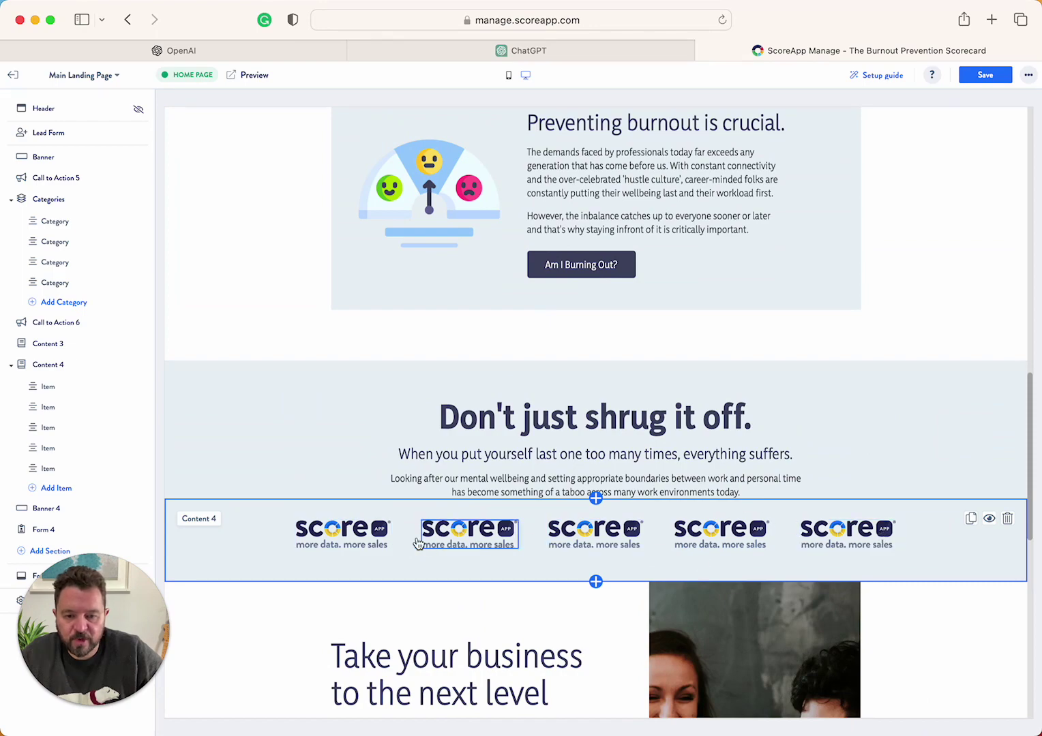
click(1007, 380)
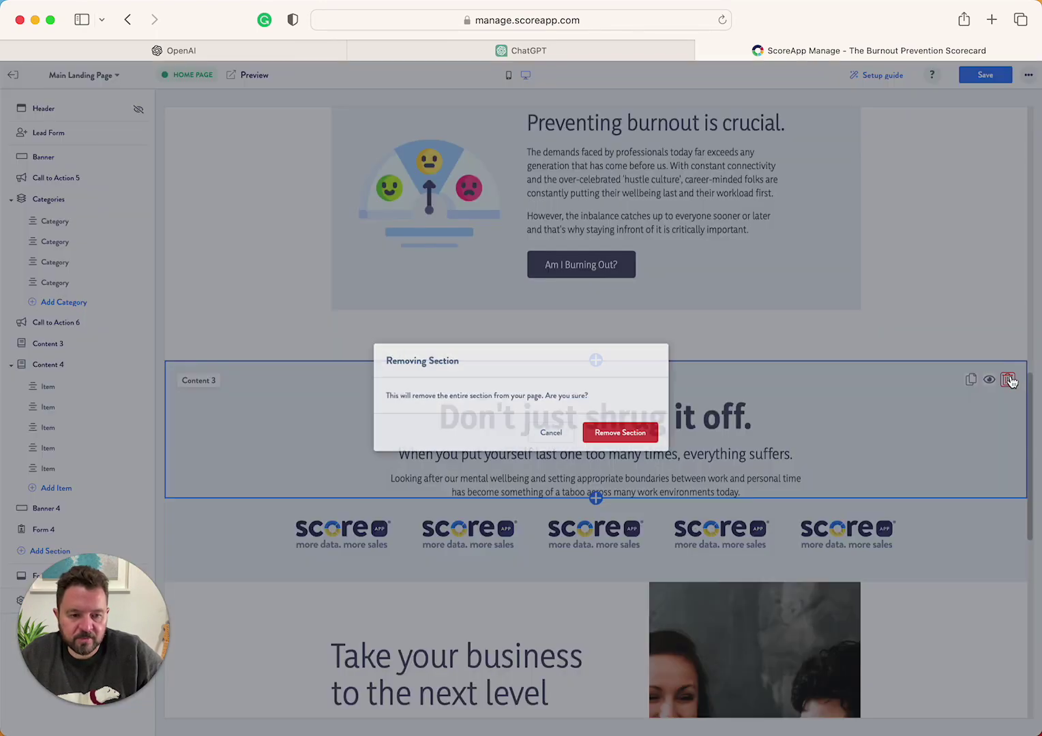
click(624, 436)
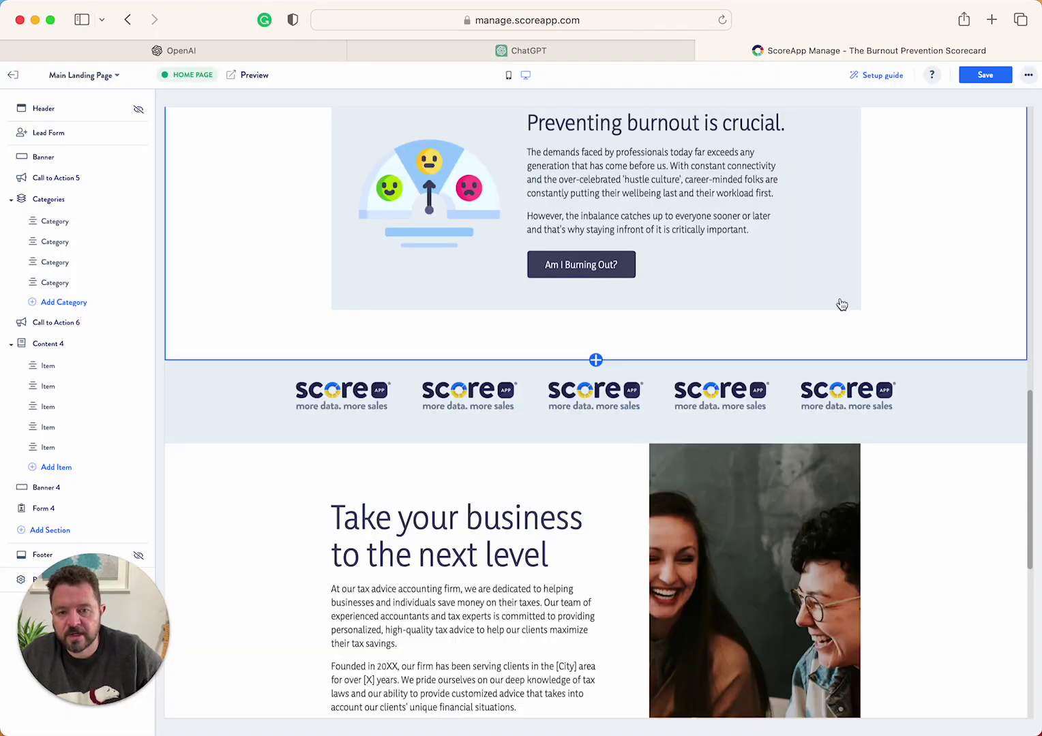
scroll(840, 303, down, 5)
scroll(841, 303, down, 15)
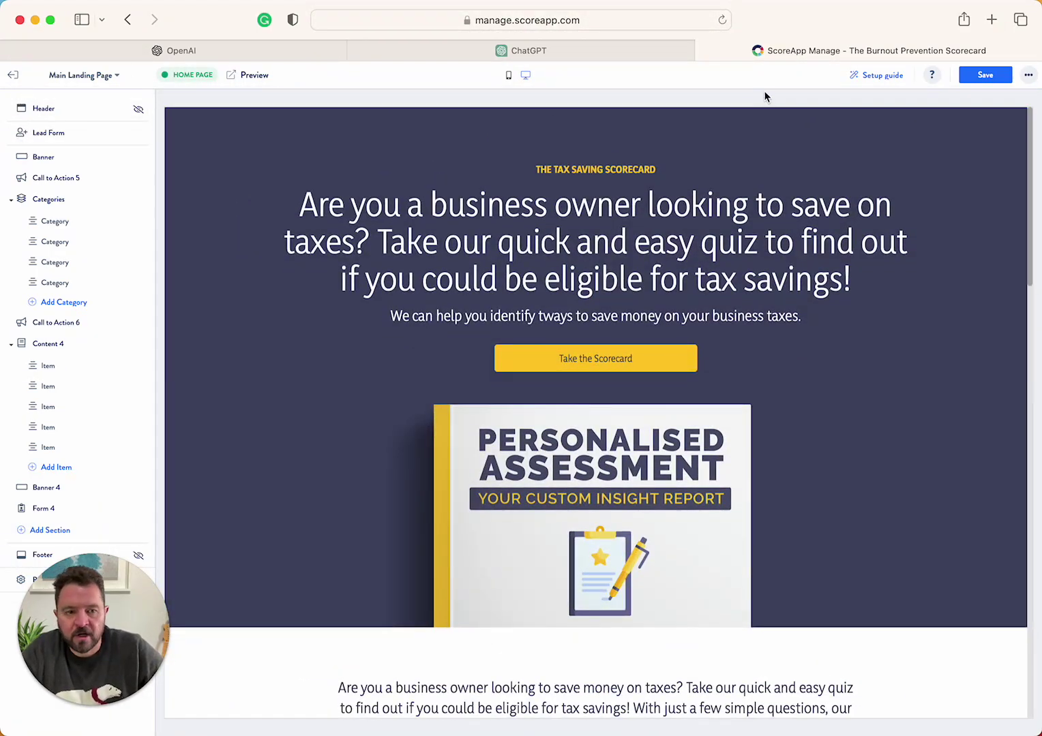
Step: Save the landing page edits and open the scorecard's Questions list
click(990, 76)
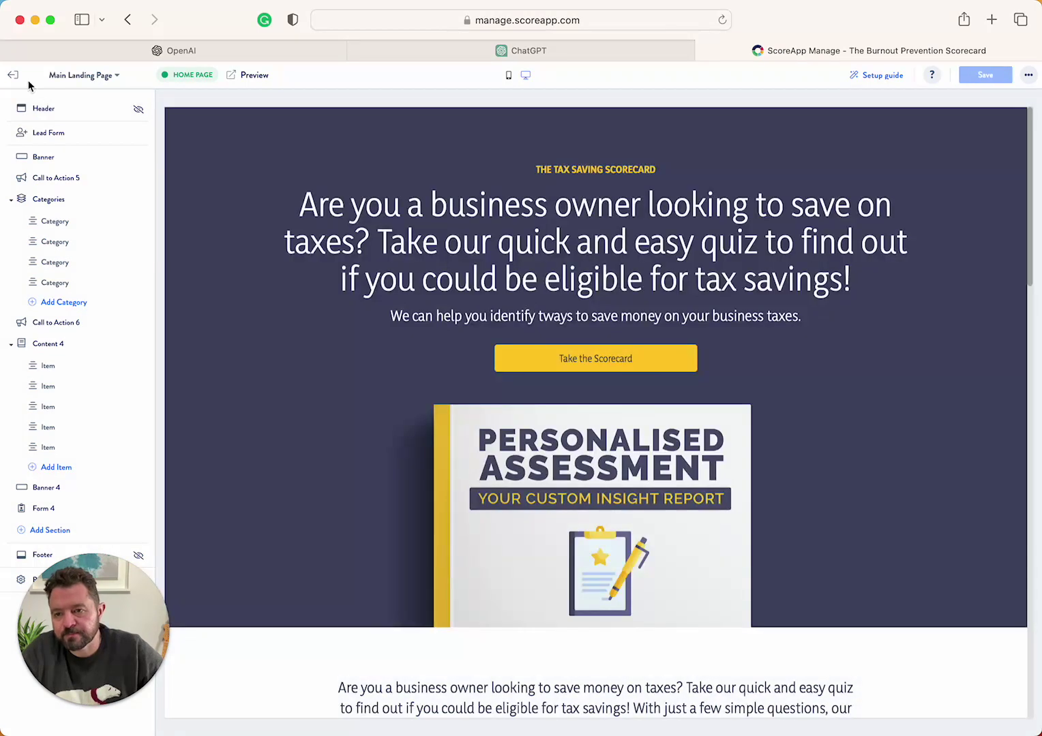
click(12, 76)
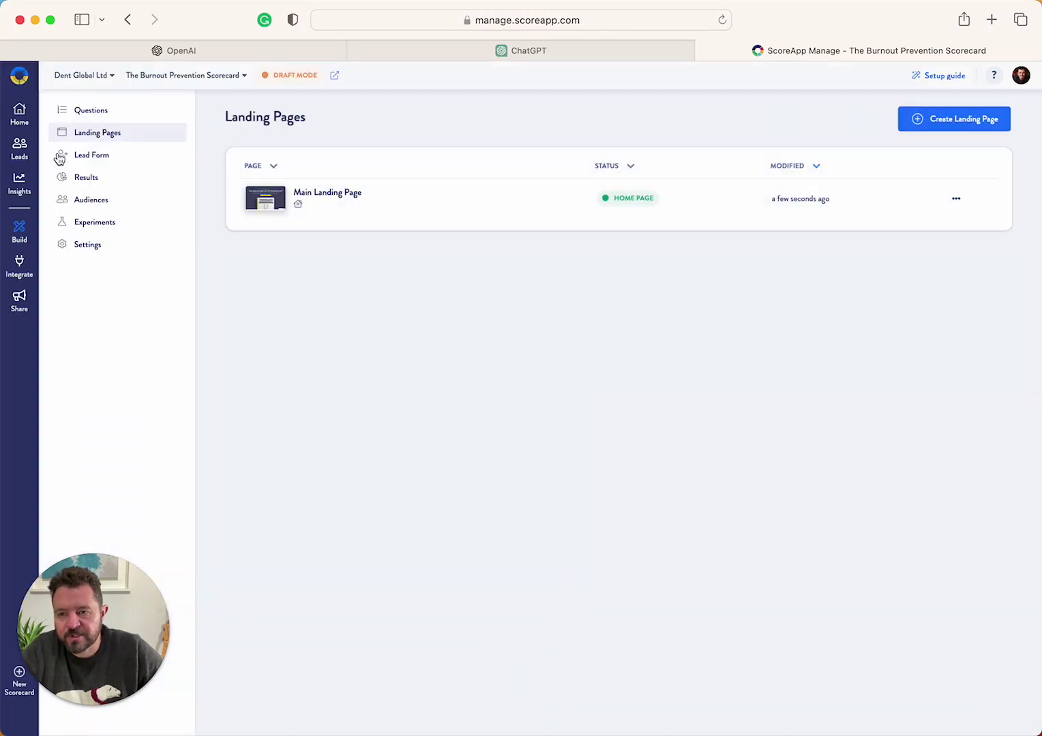
click(88, 110)
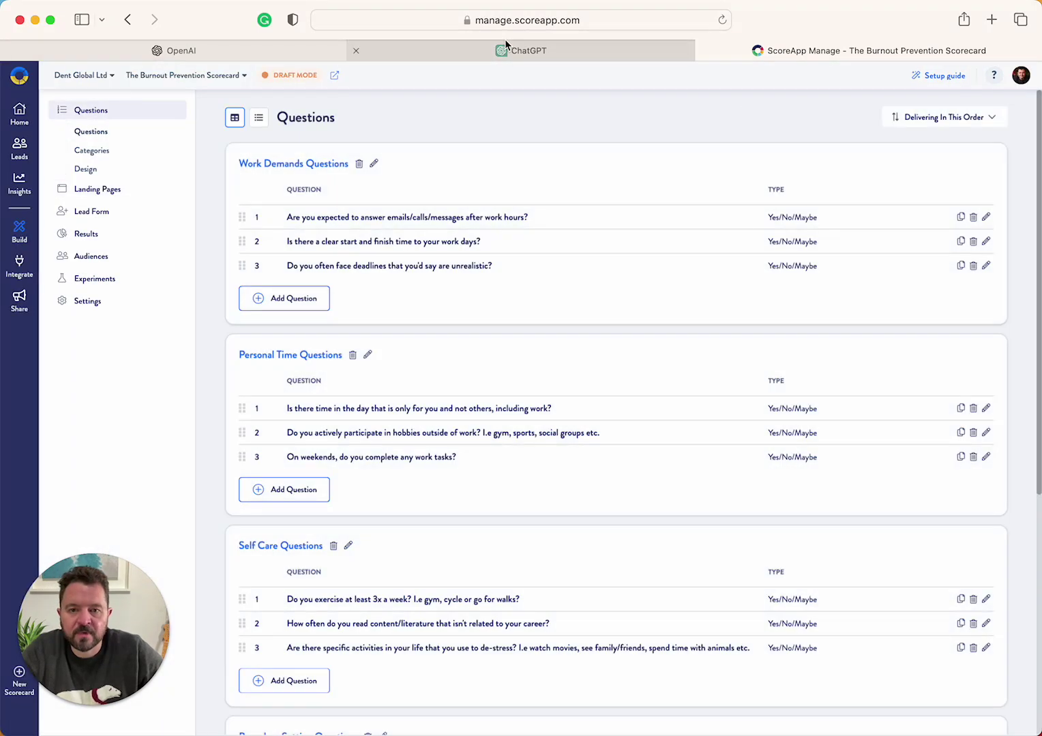
click(516, 52)
Step: Copy the question 'Are you registered for VAT?' from ChatGPT's list of 10
scroll(443, 218, up, 8)
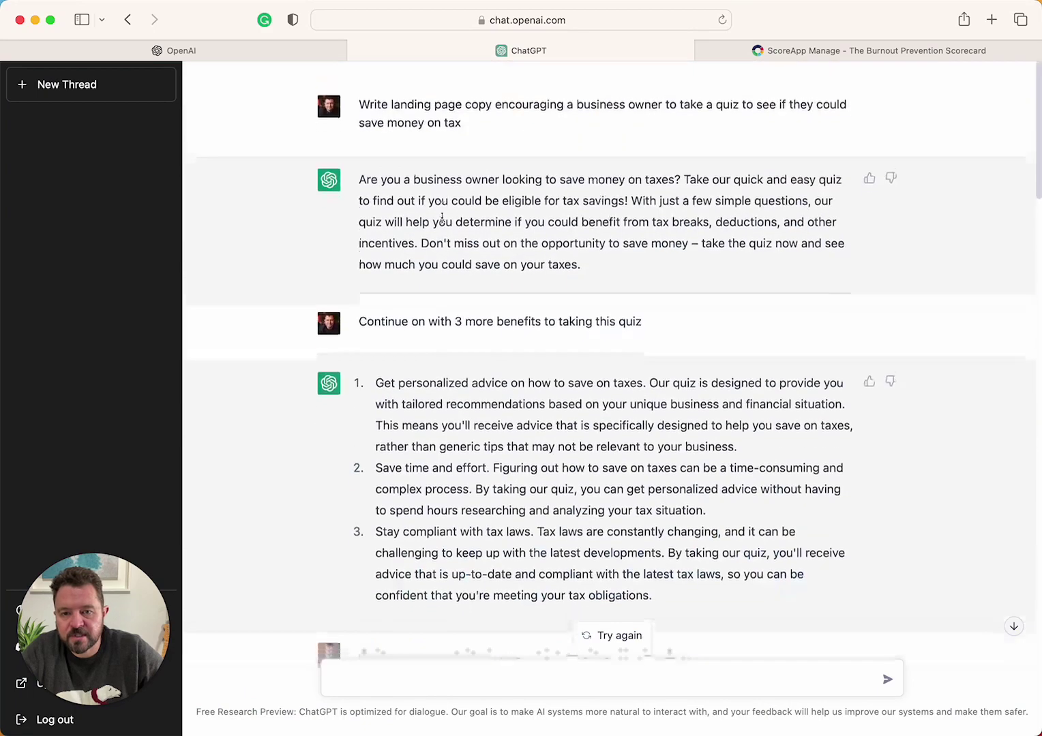
scroll(442, 222, down, 15)
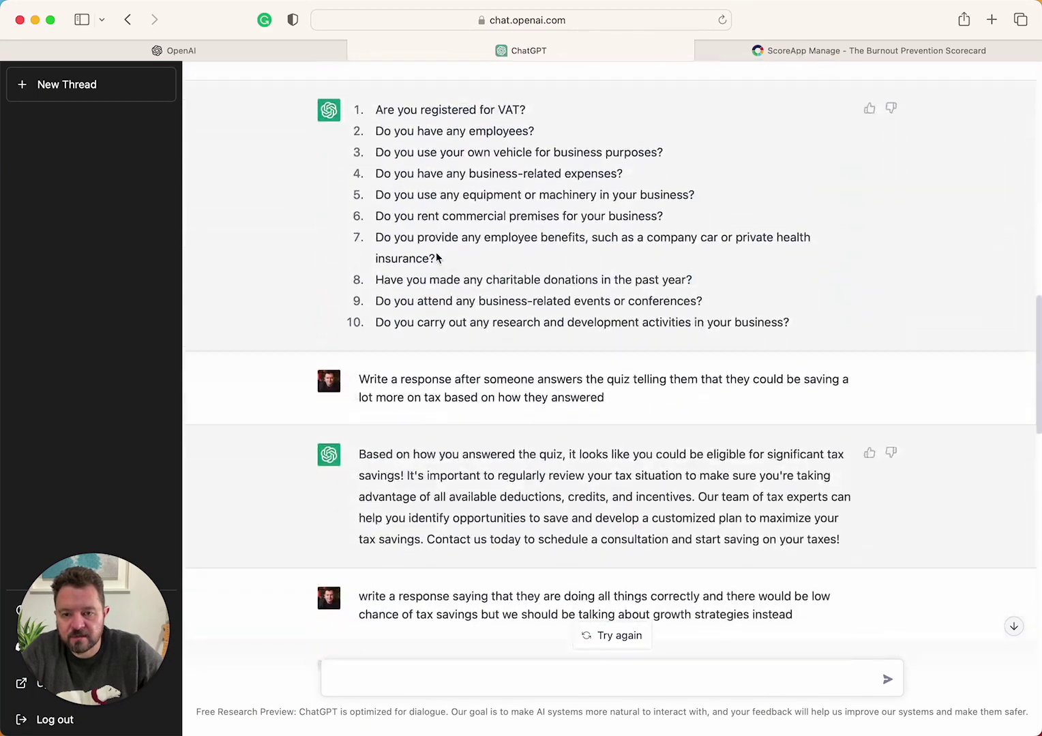
drag(378, 105, 575, 110)
right_click(509, 106)
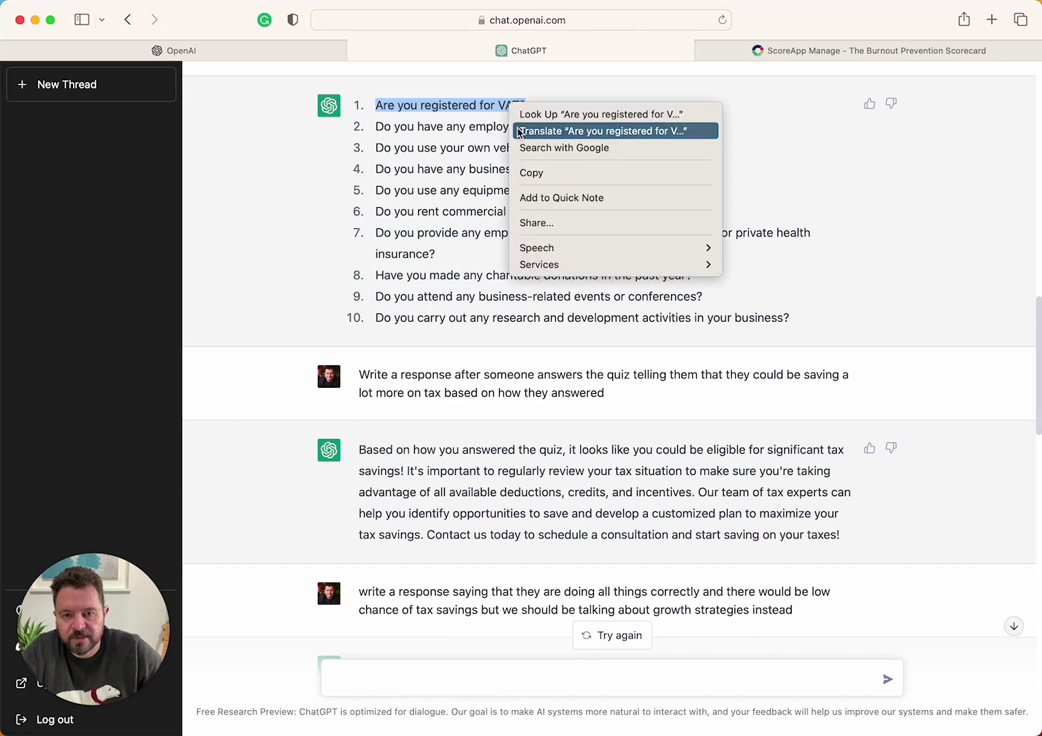
click(535, 171)
click(824, 51)
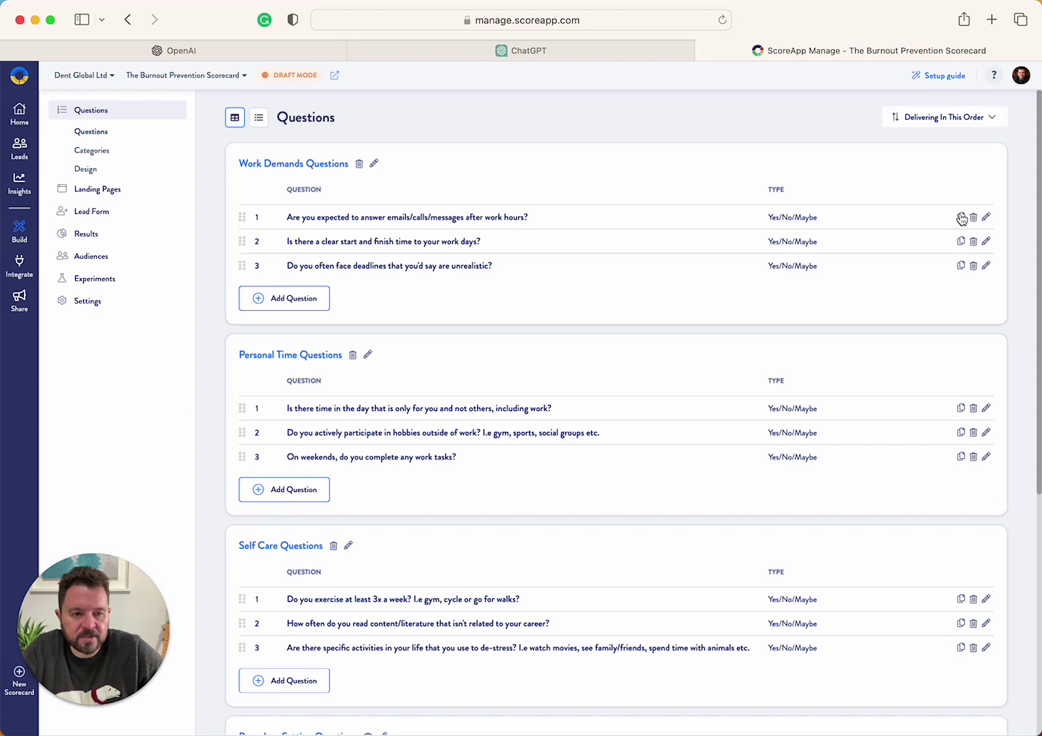
Step: Change question 1 to 'Are you registered for VAT?' in category Uncategorized and save it
click(986, 218)
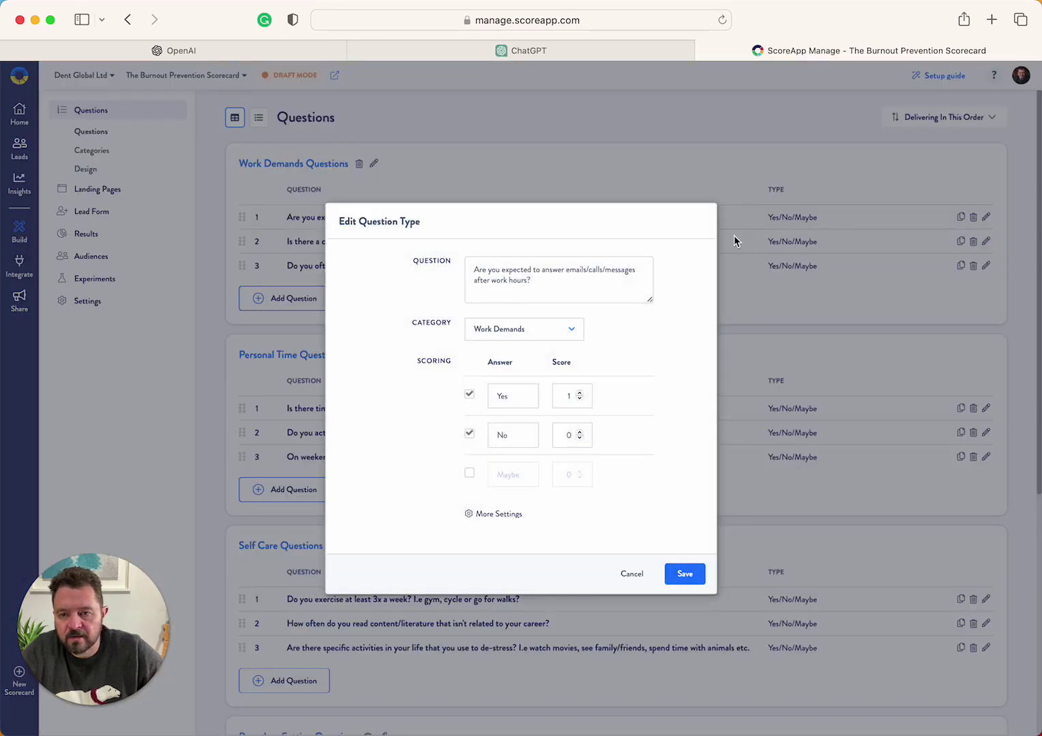
drag(549, 285, 440, 261)
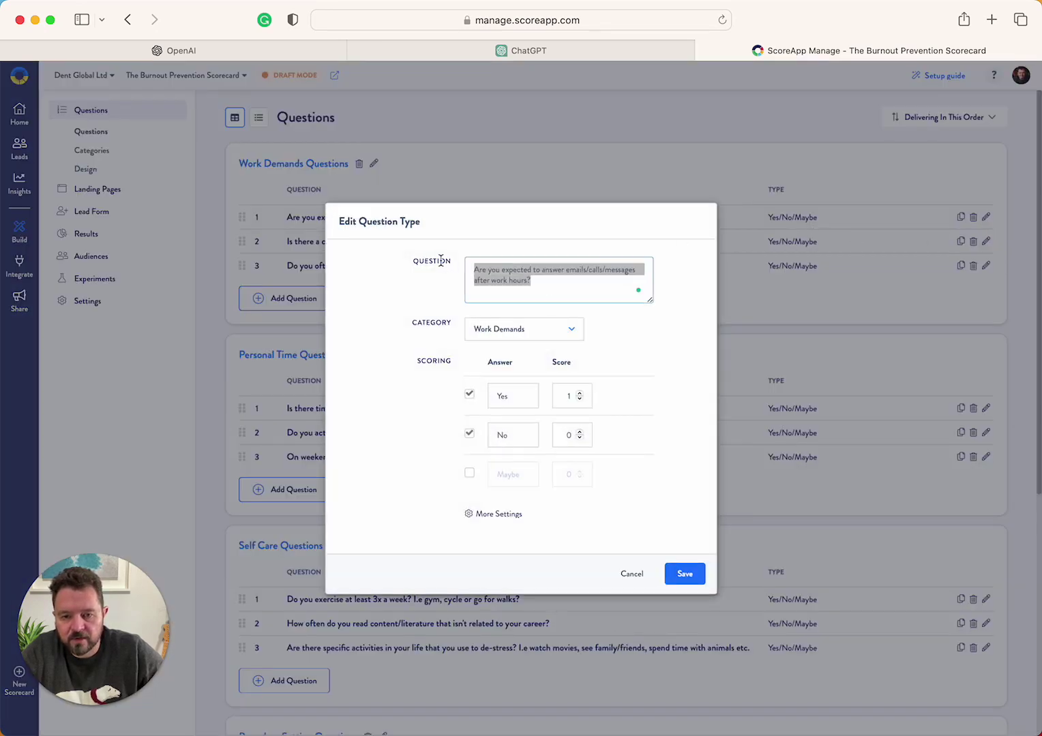
key(super+v)
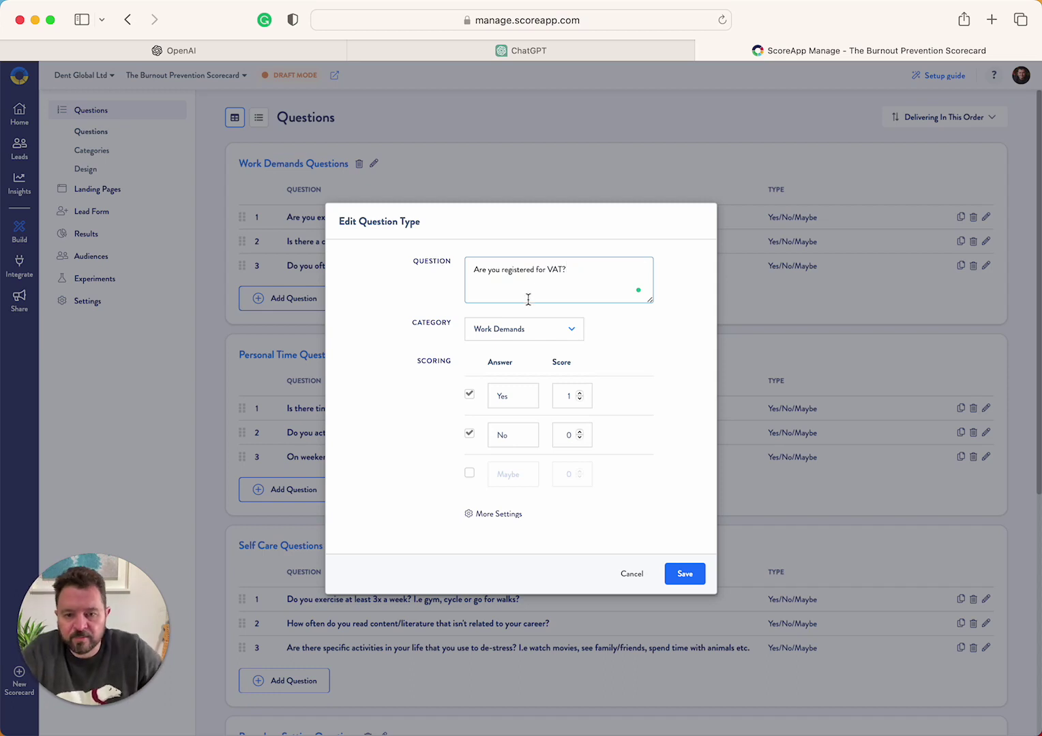
click(515, 330)
scroll(523, 419, down, 1)
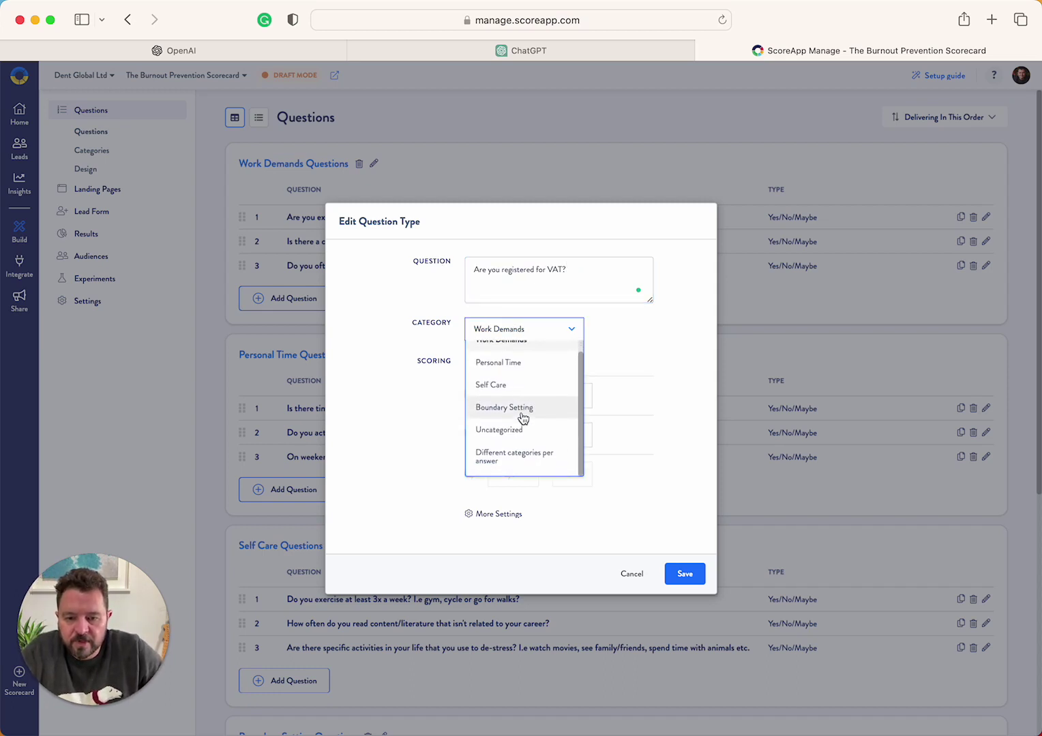
click(538, 435)
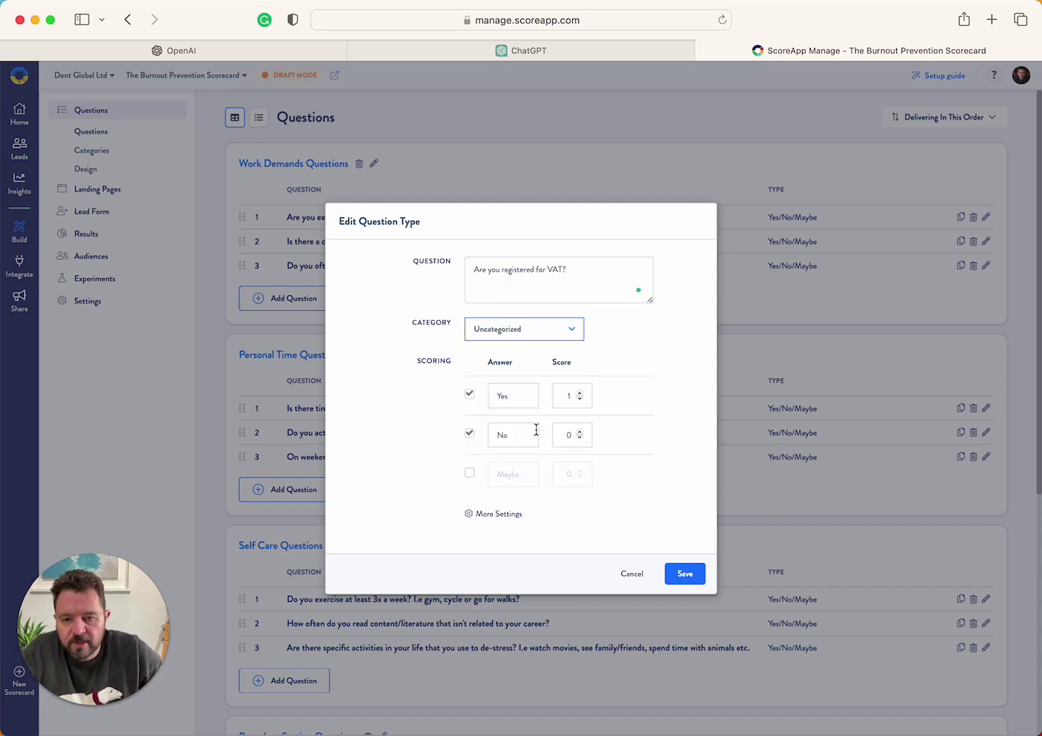
click(685, 574)
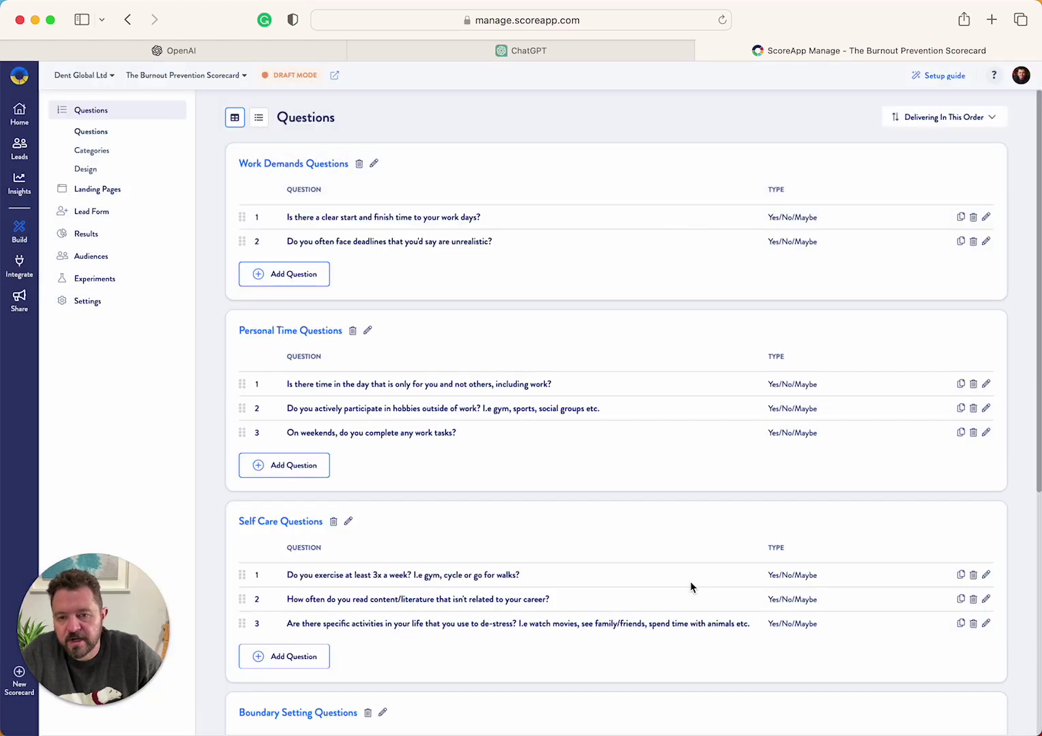
Step: Check the ChatGPT question list, then show ScoreApp's questions as one numbered list
click(609, 51)
scroll(381, 229, down, 15)
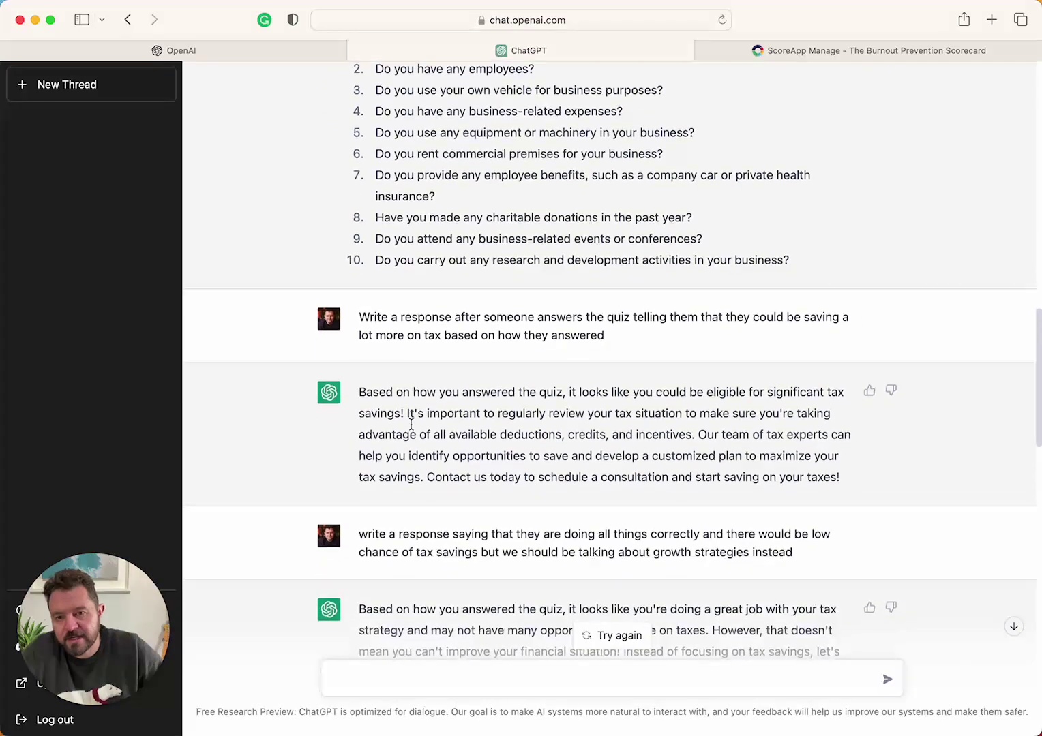
scroll(412, 430, up, 6)
scroll(350, 304, down, 7)
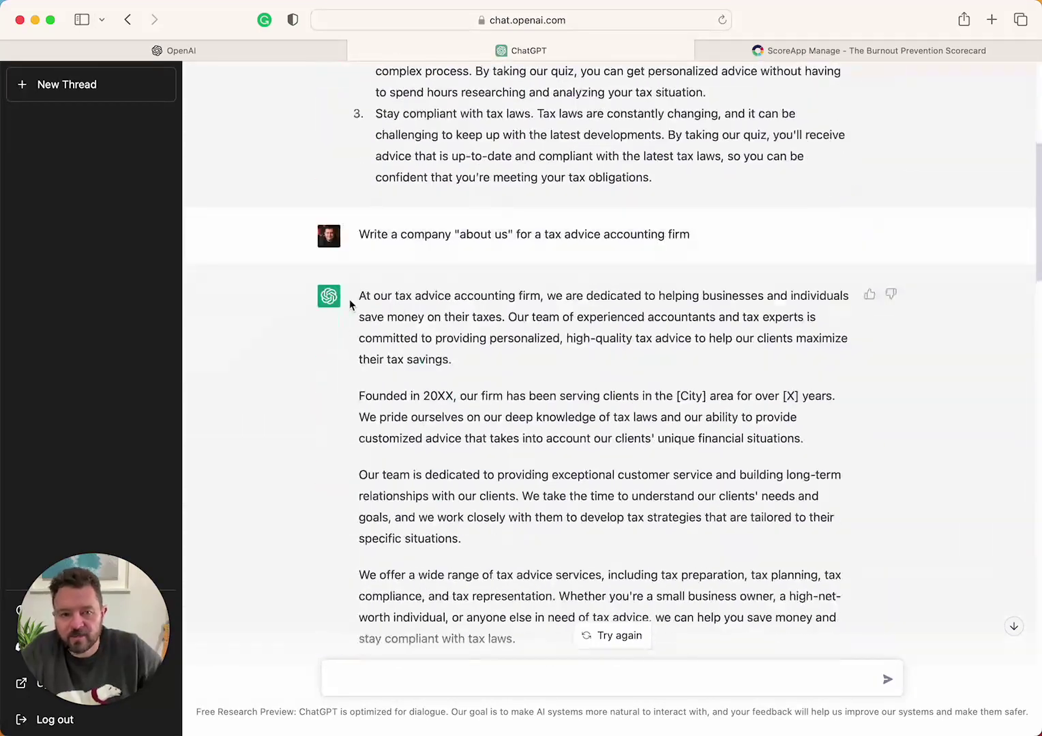
click(891, 45)
click(259, 121)
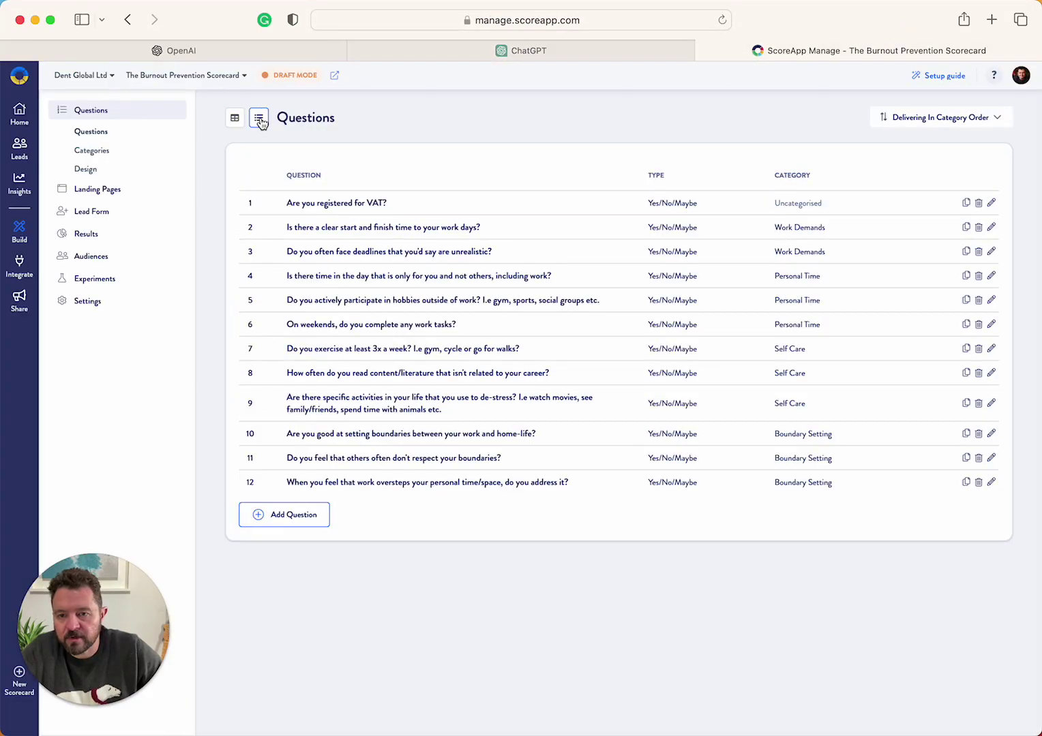
Step: Delete Boundary Setting questions 12 and 11, leaving ten questions
click(979, 482)
click(611, 448)
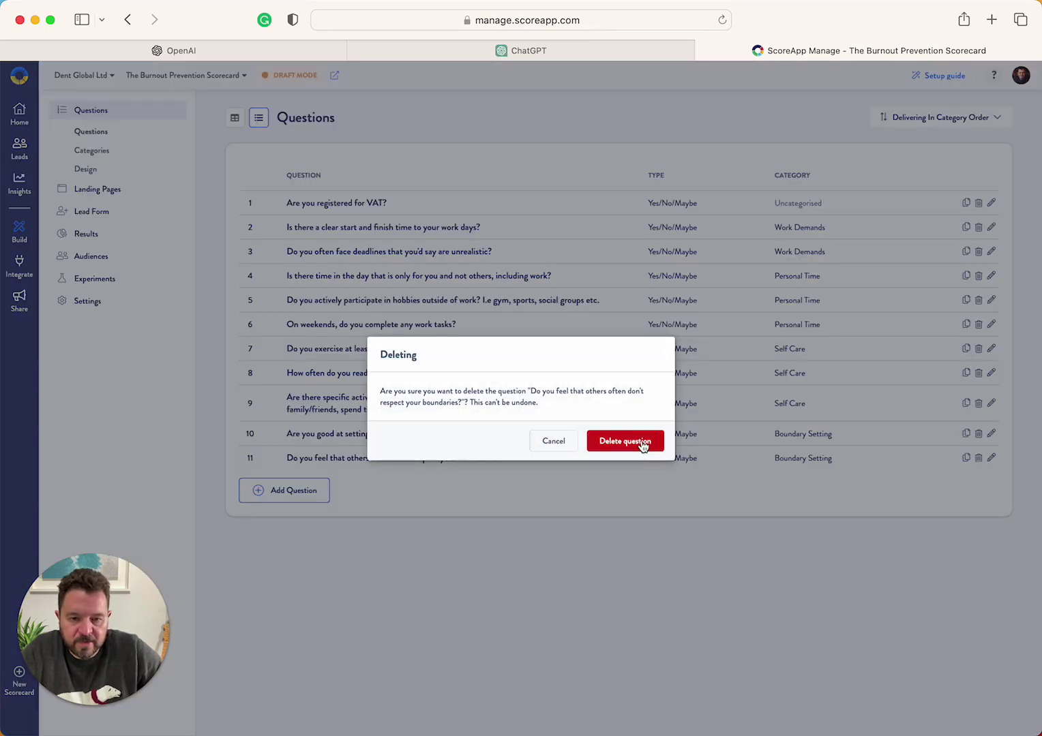
click(640, 443)
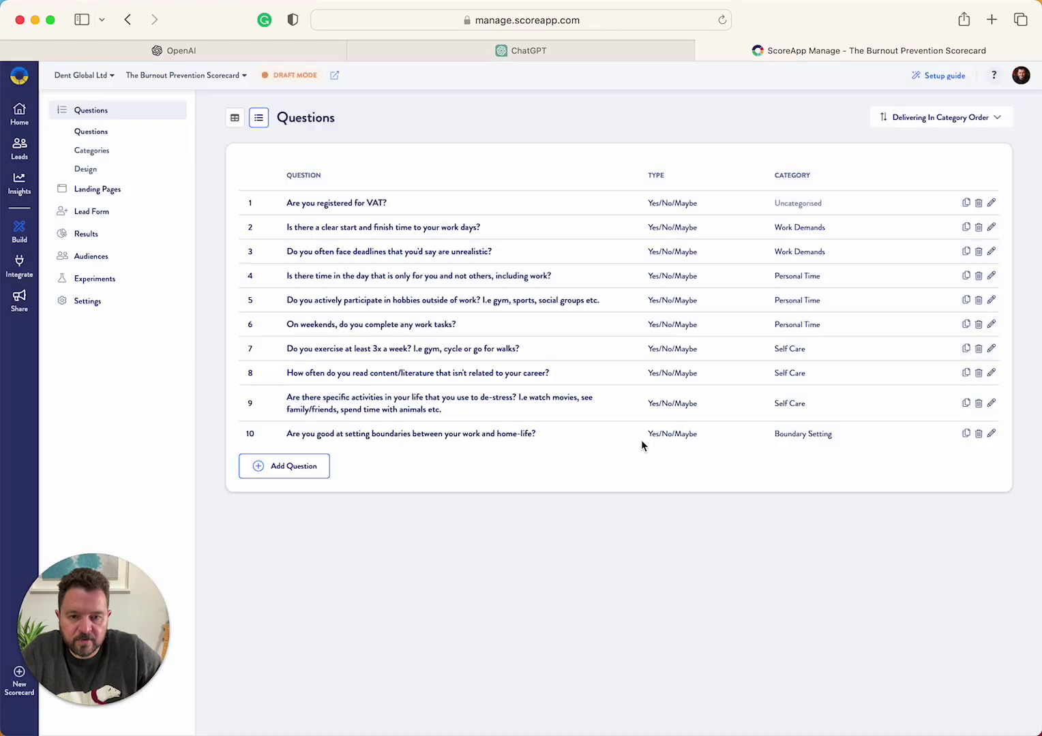
click(551, 58)
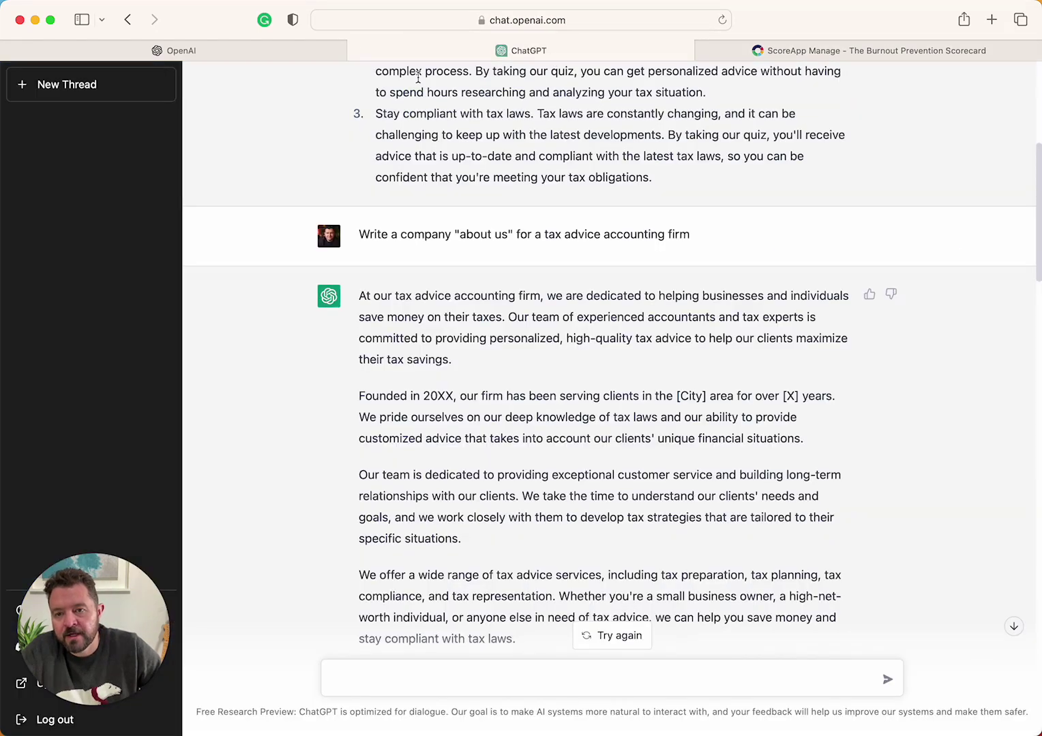
click(855, 49)
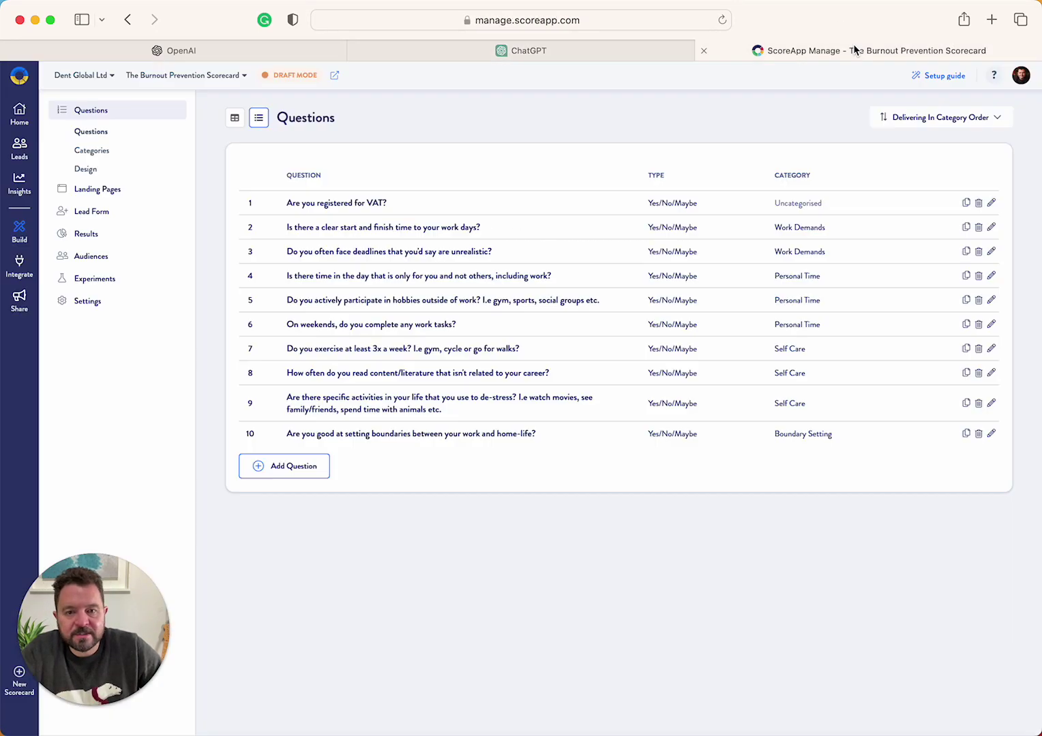
Step: Open the Main Result Page and copy ChatGPT's 'Based on how you answered' tax-savings reply
click(88, 234)
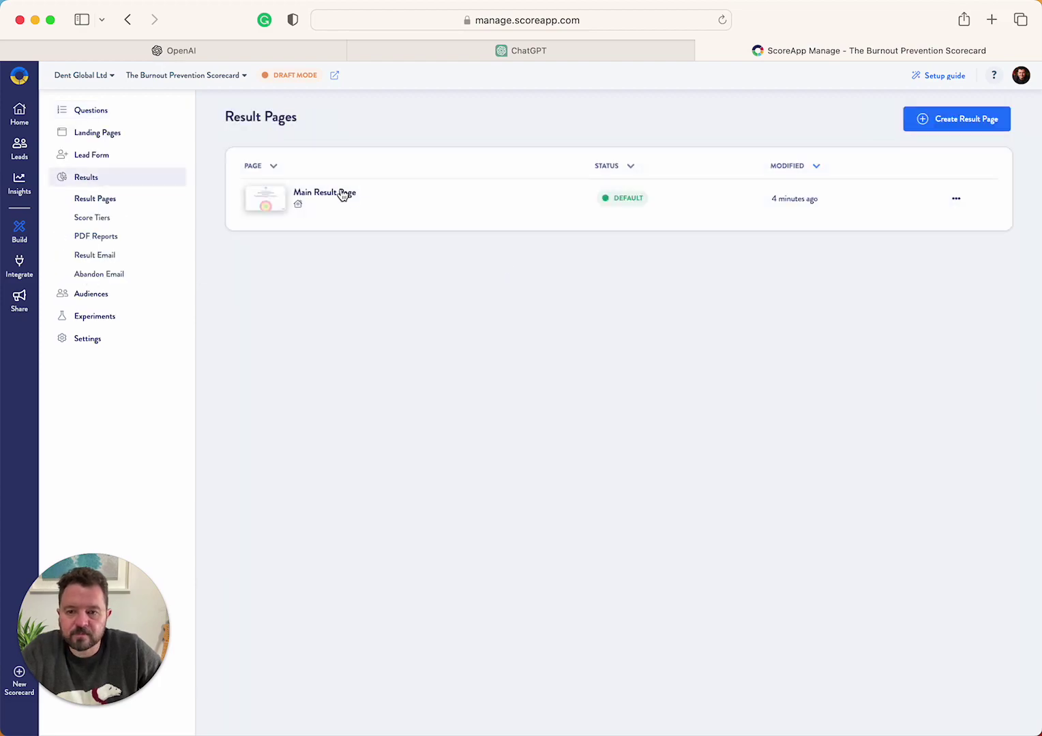
click(341, 193)
click(544, 49)
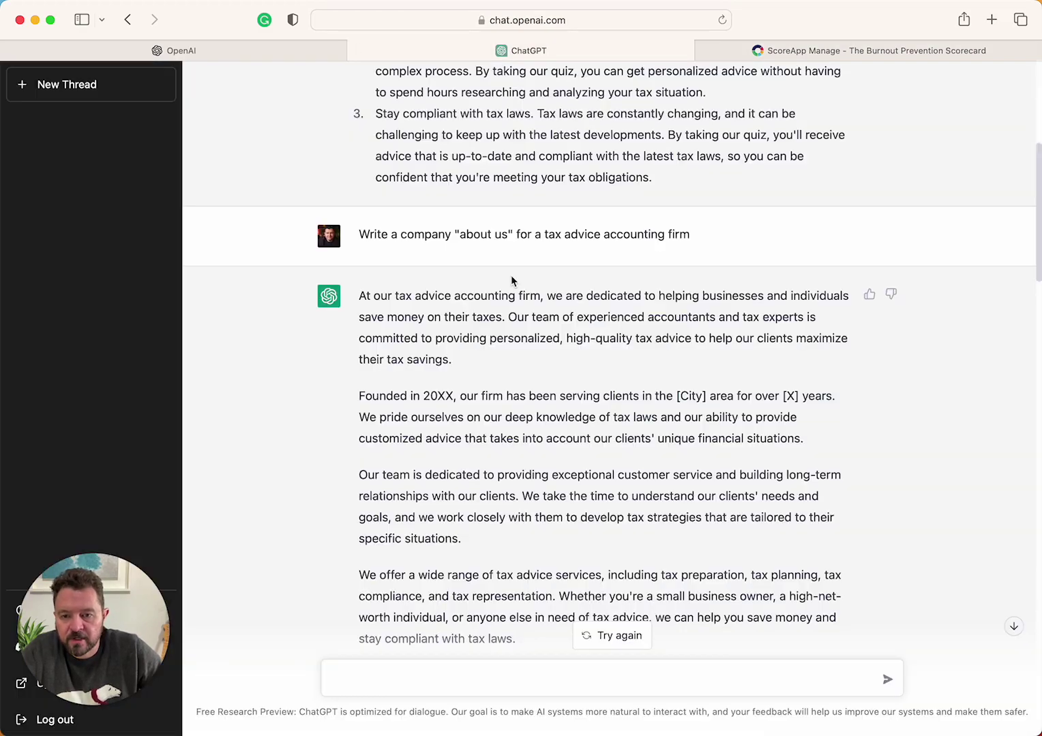
scroll(512, 276, up, 5)
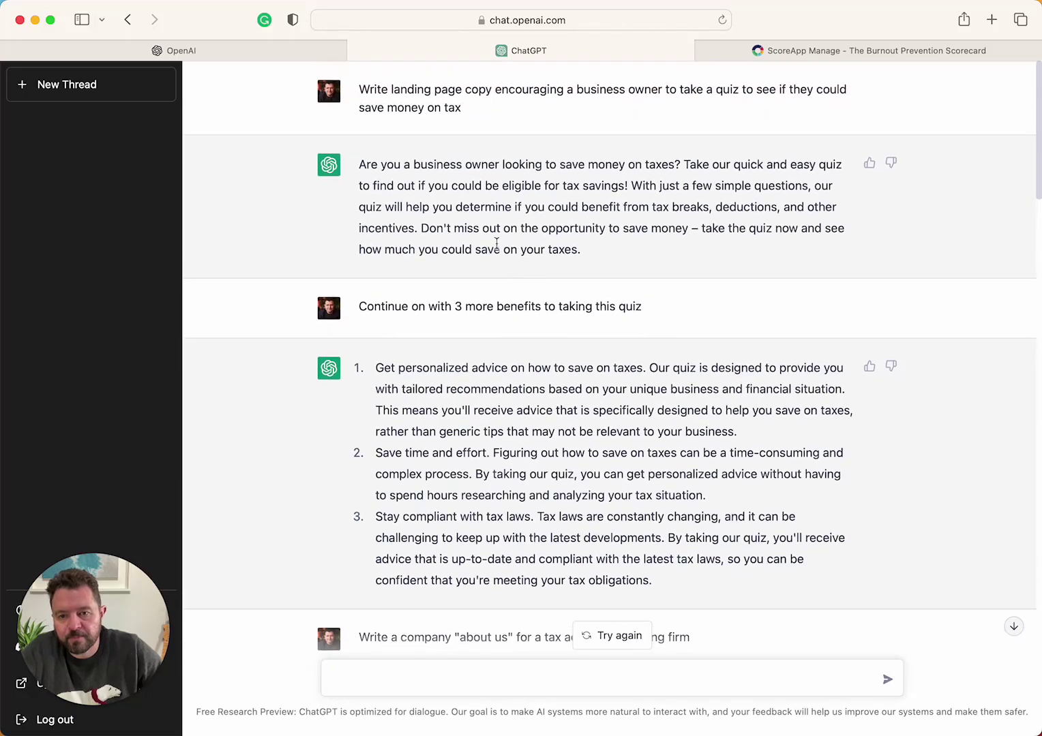
scroll(413, 237, down, 10)
scroll(413, 237, down, 10)
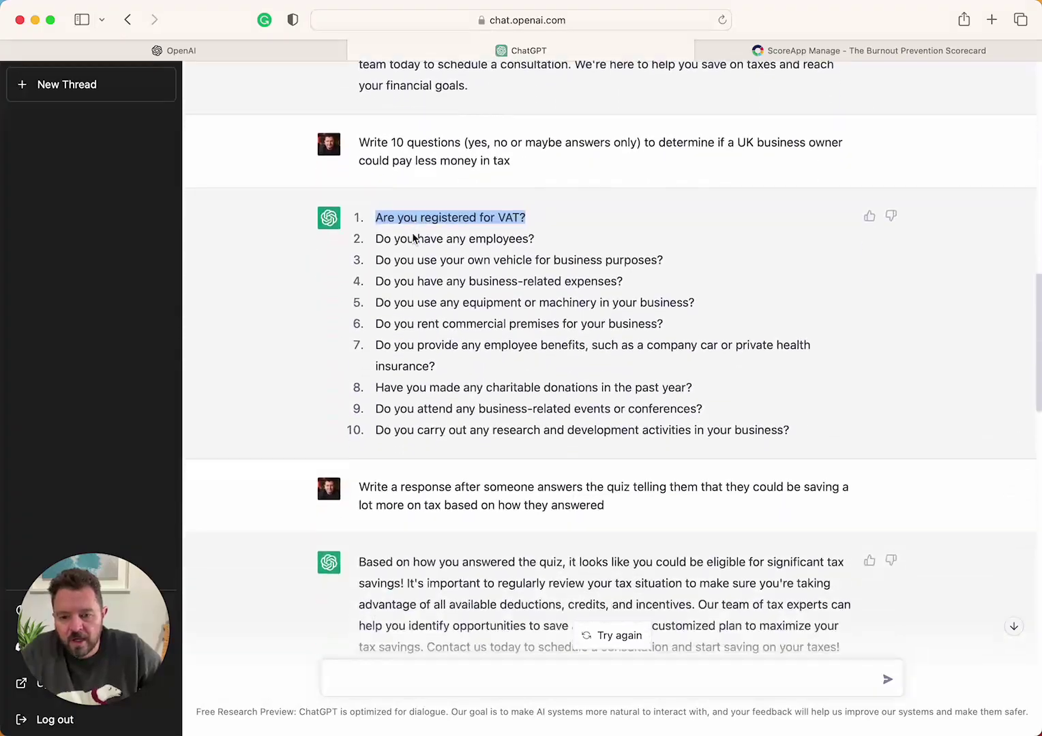
drag(359, 239, 815, 346)
right_click(781, 288)
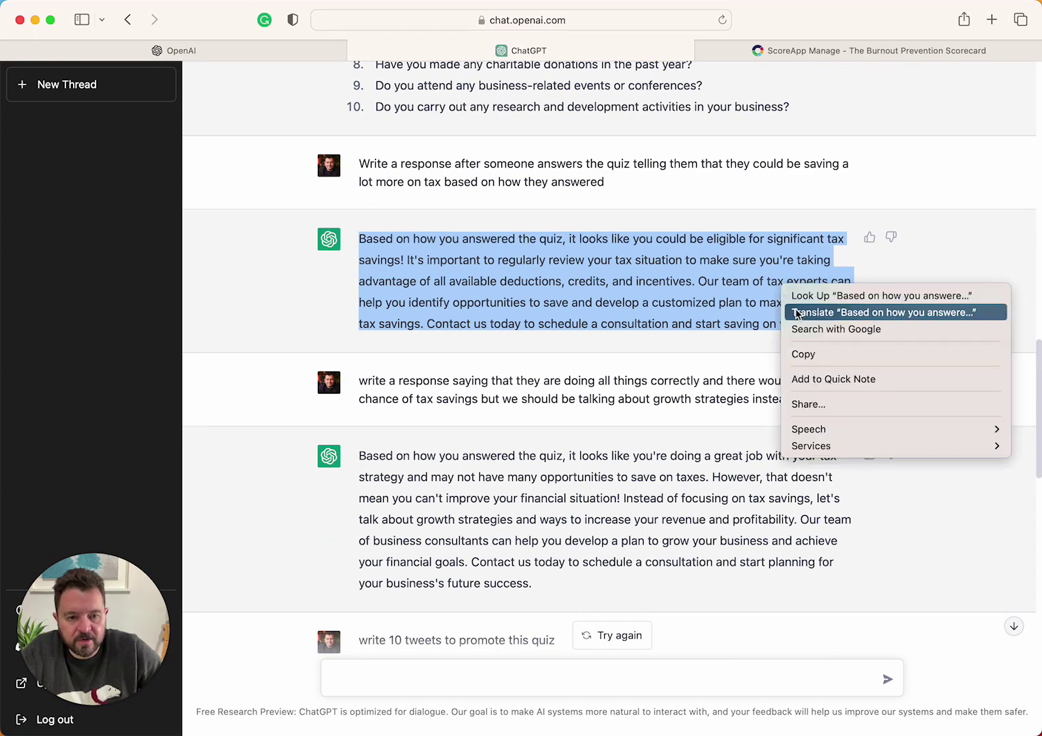
click(813, 350)
click(856, 51)
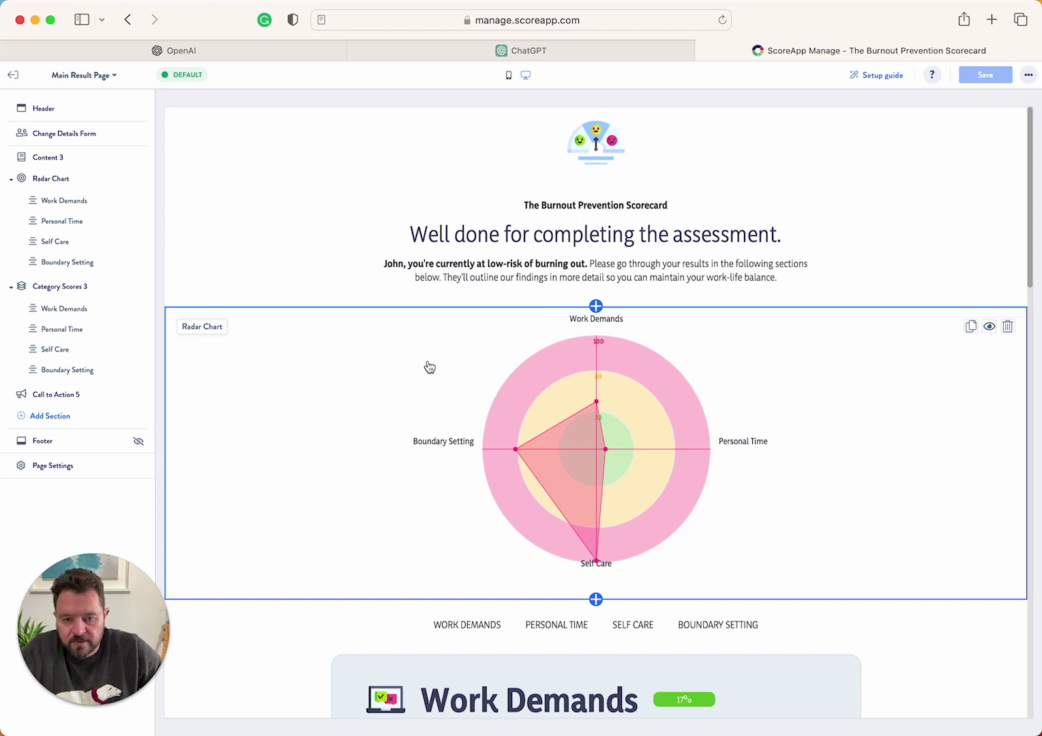
Step: Add a thermometer chart section to the Main Result Page
click(297, 408)
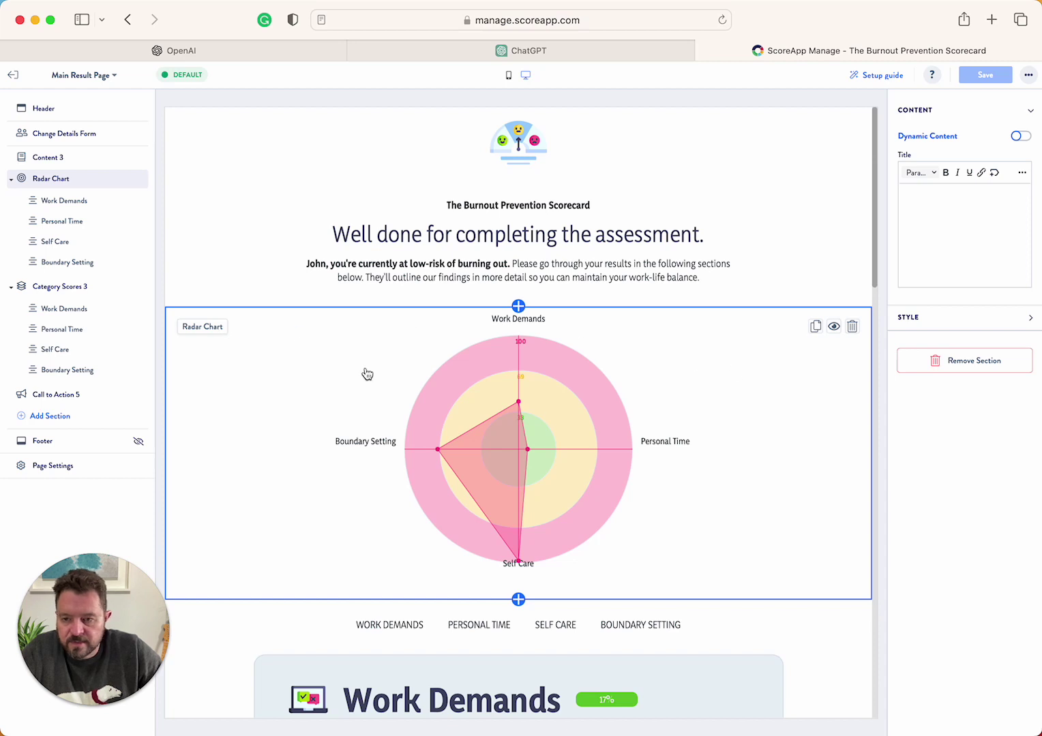
click(518, 600)
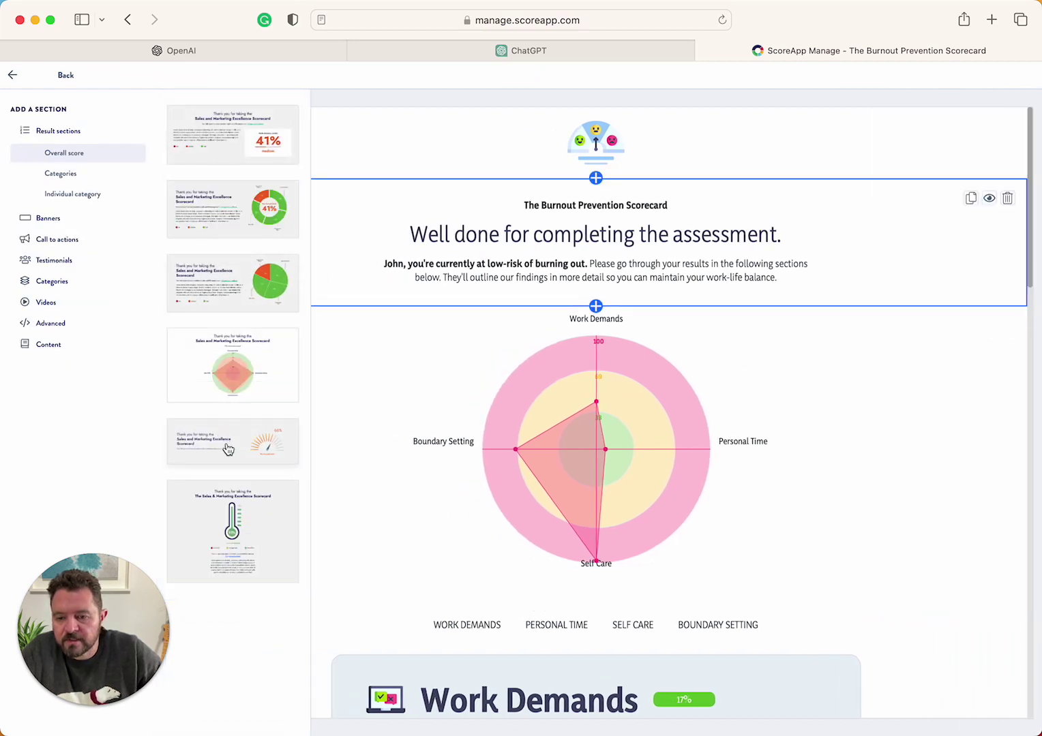
click(228, 543)
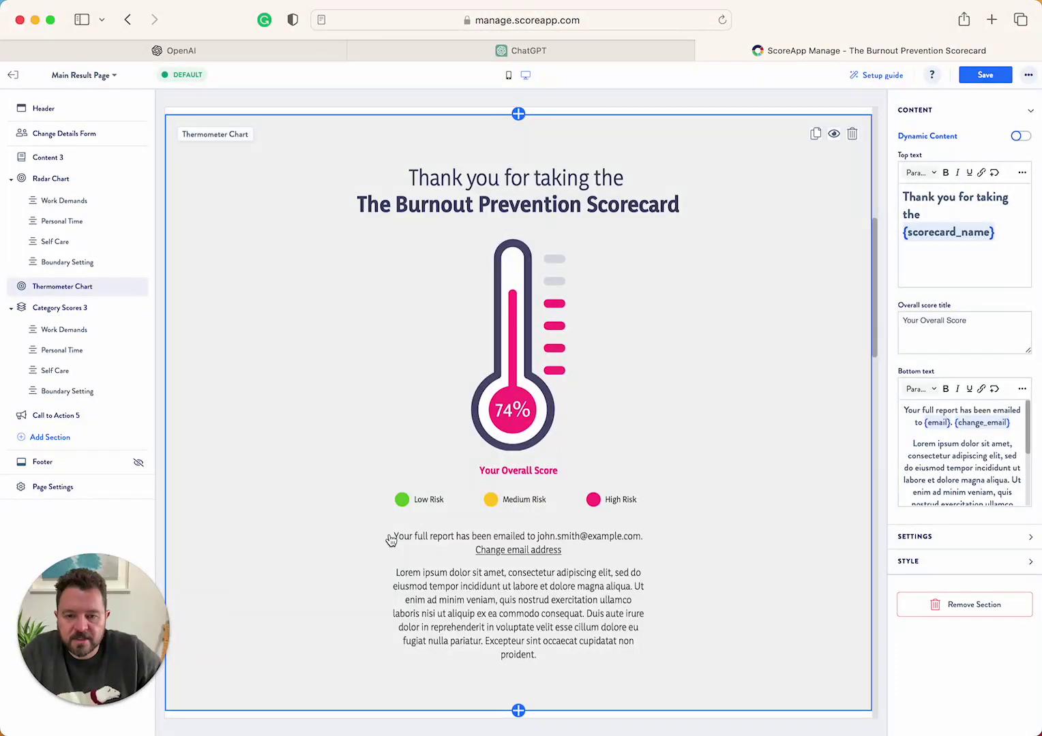
scroll(389, 539, down, 7)
scroll(391, 540, up, 12)
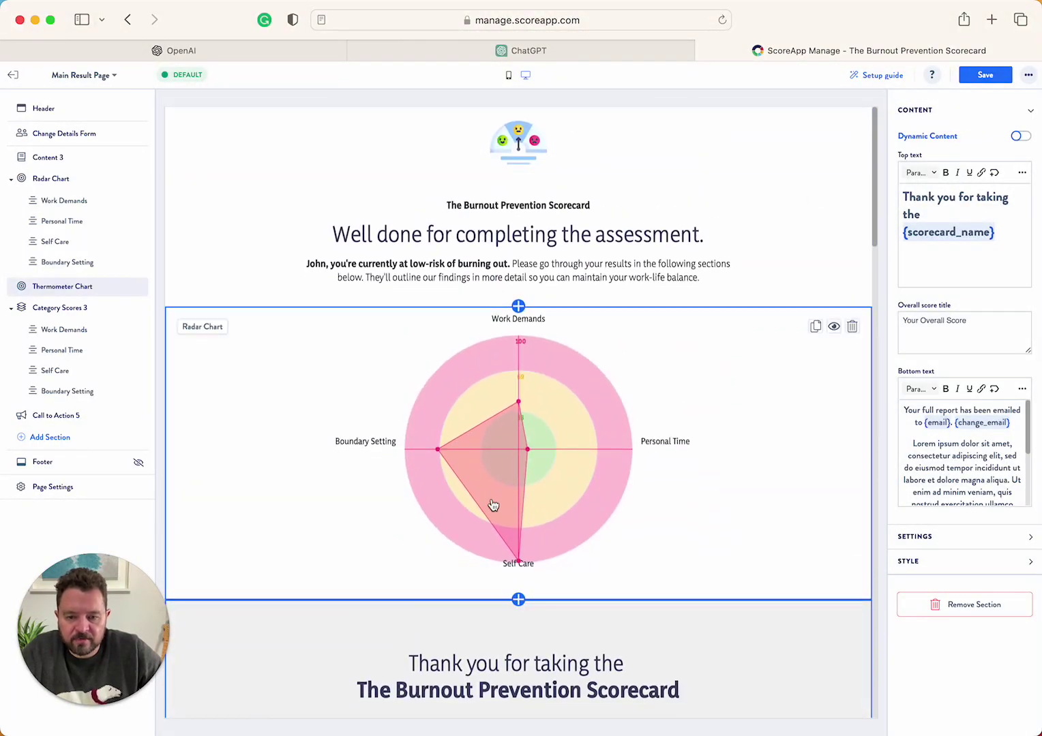
Step: Remove the radar chart section and open the thermometer chart's content settings
click(852, 327)
click(638, 435)
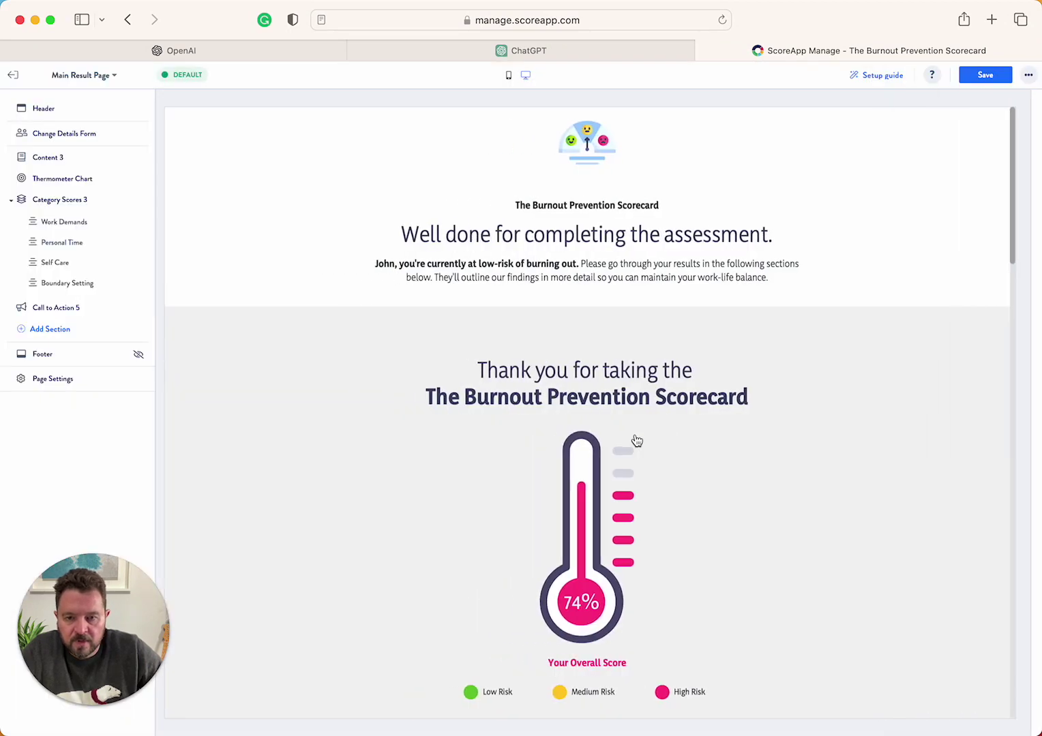
scroll(712, 474, down, 5)
click(641, 308)
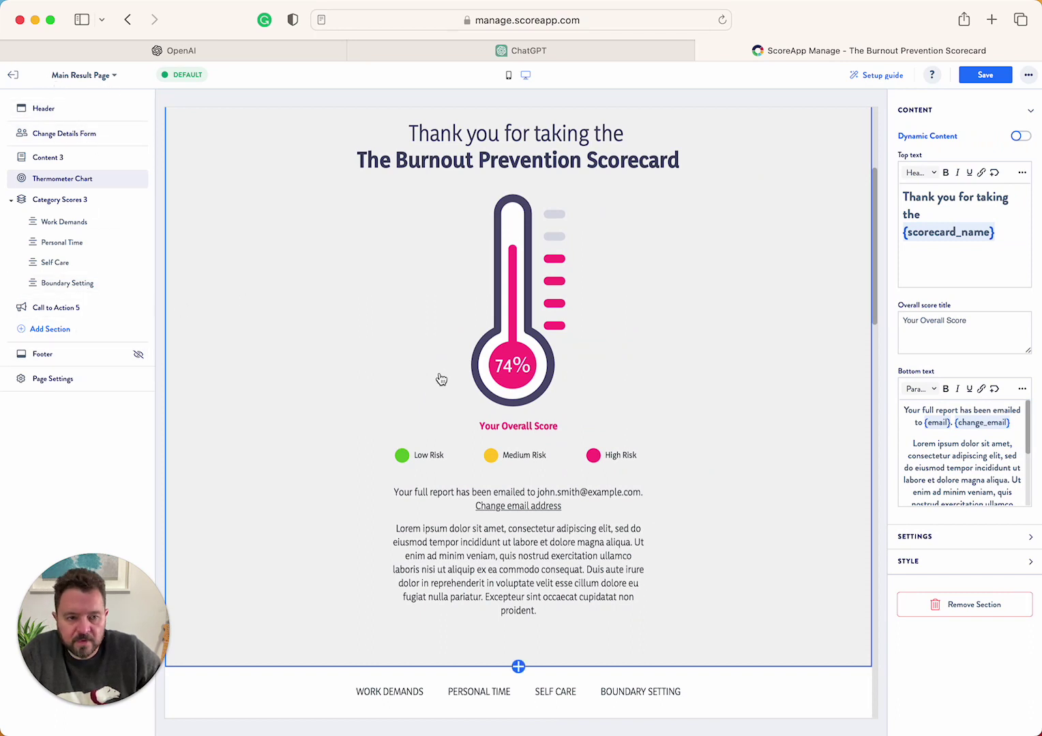
scroll(437, 378, up, 4)
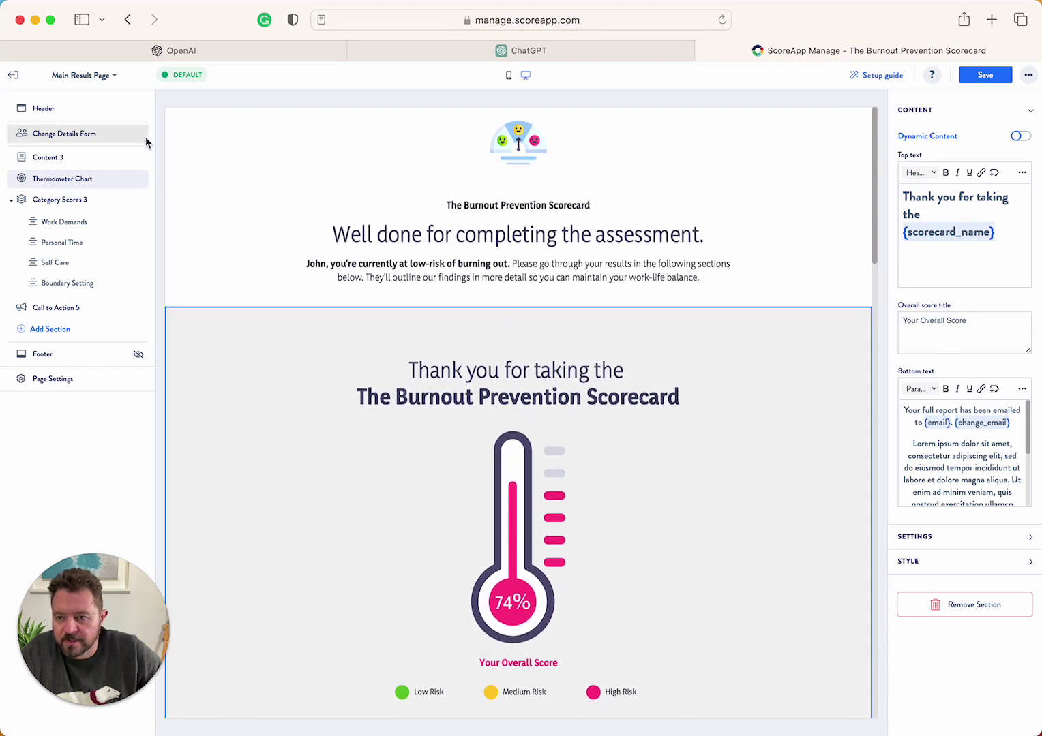
click(45, 109)
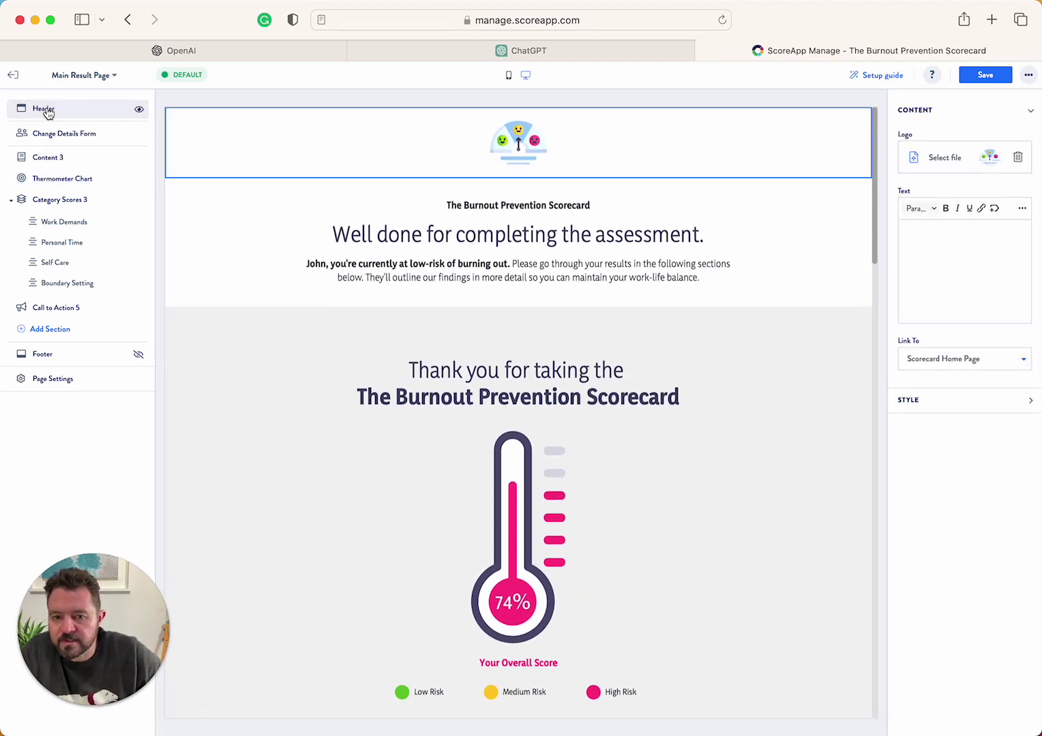
scroll(681, 313, down, 4)
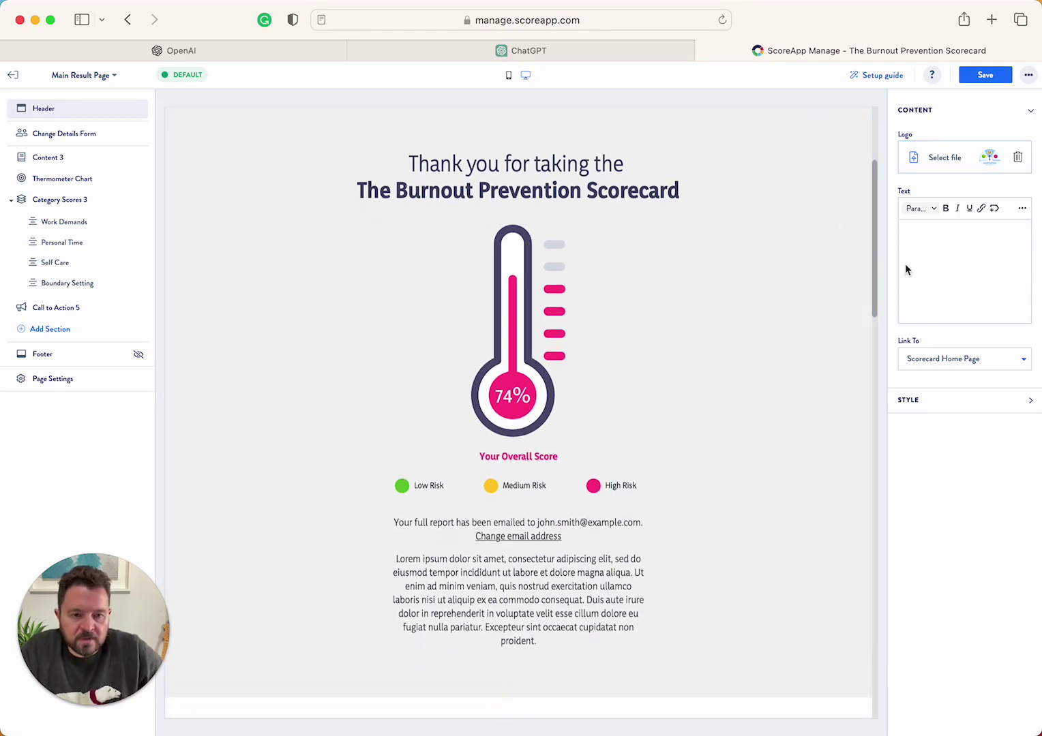
scroll(716, 268, down, 5)
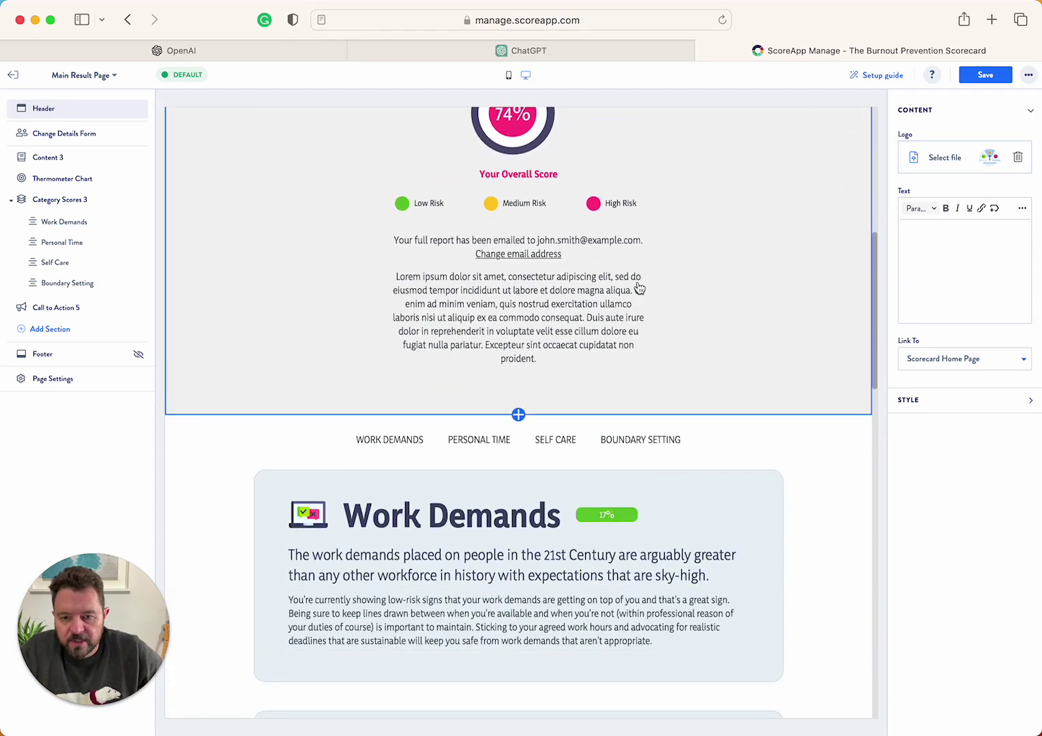
click(602, 260)
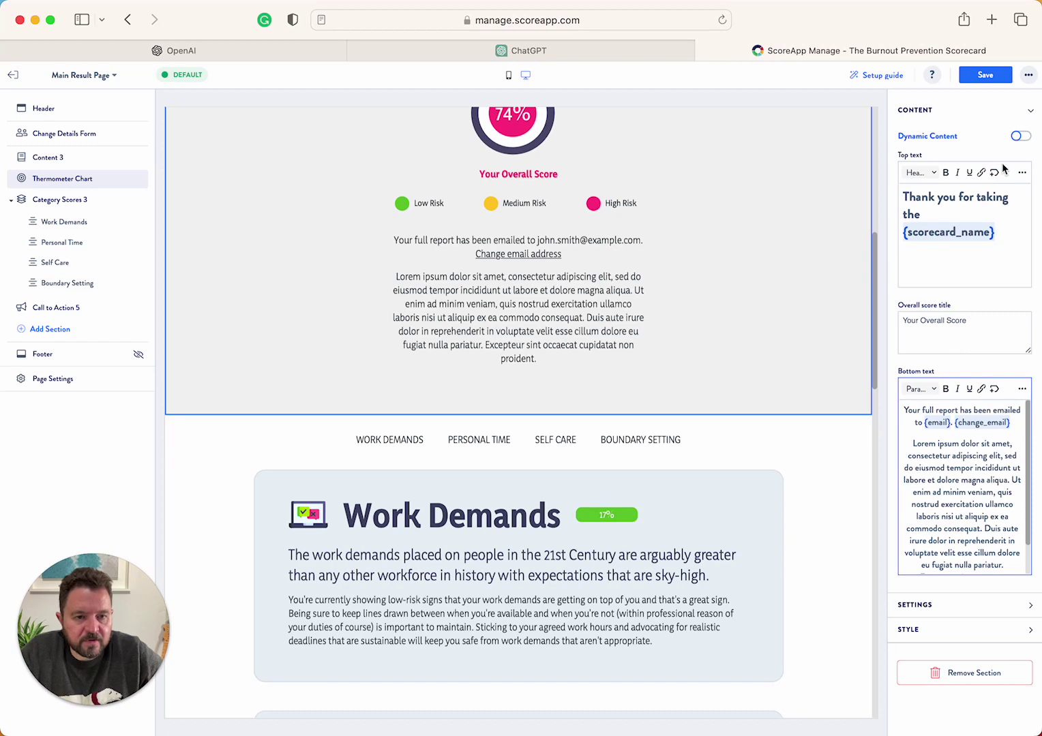
Step: Enable dynamic content on the thermometer chart and expand the Low Risk Content settings
click(1023, 139)
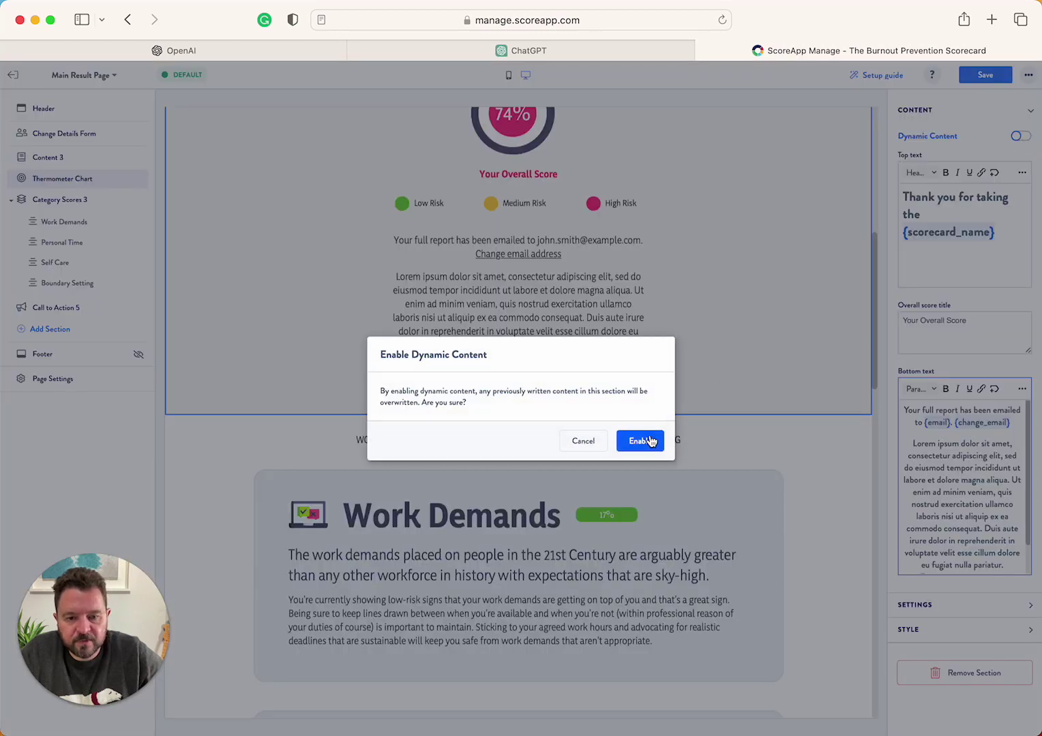
click(651, 438)
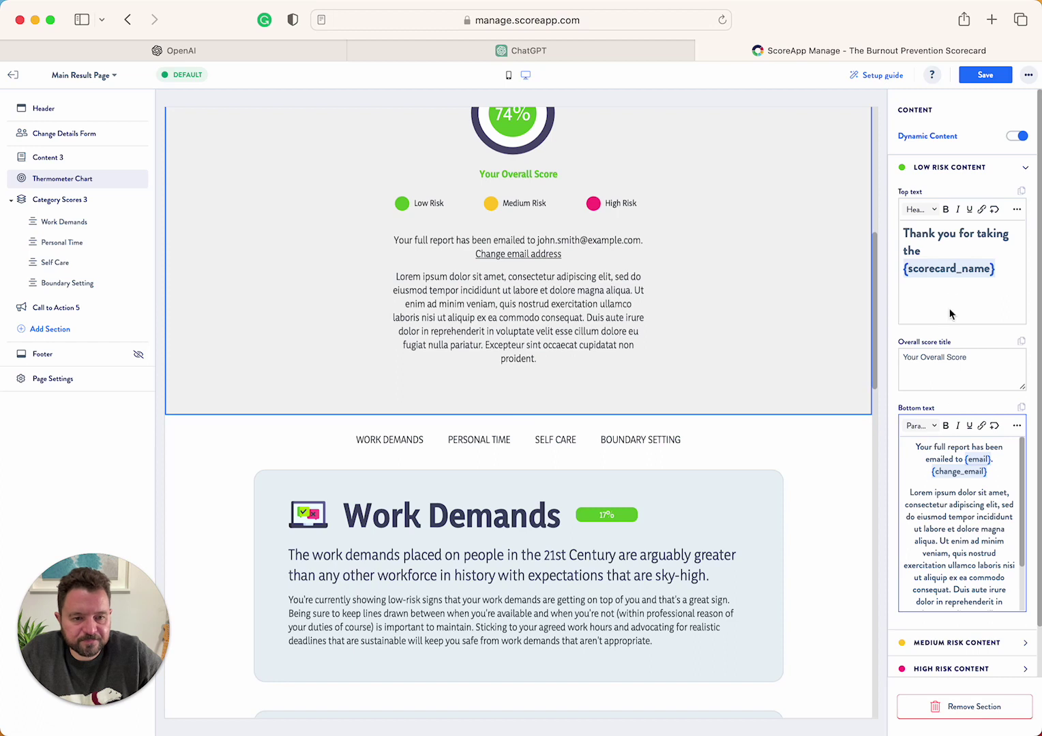
click(962, 168)
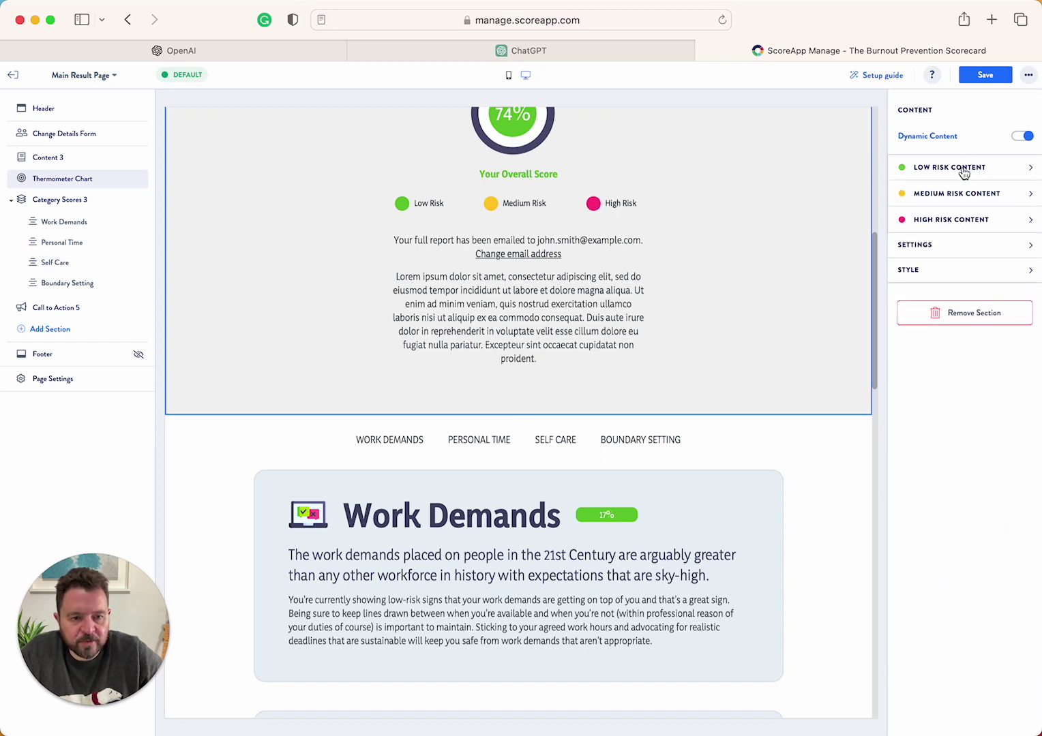
click(963, 171)
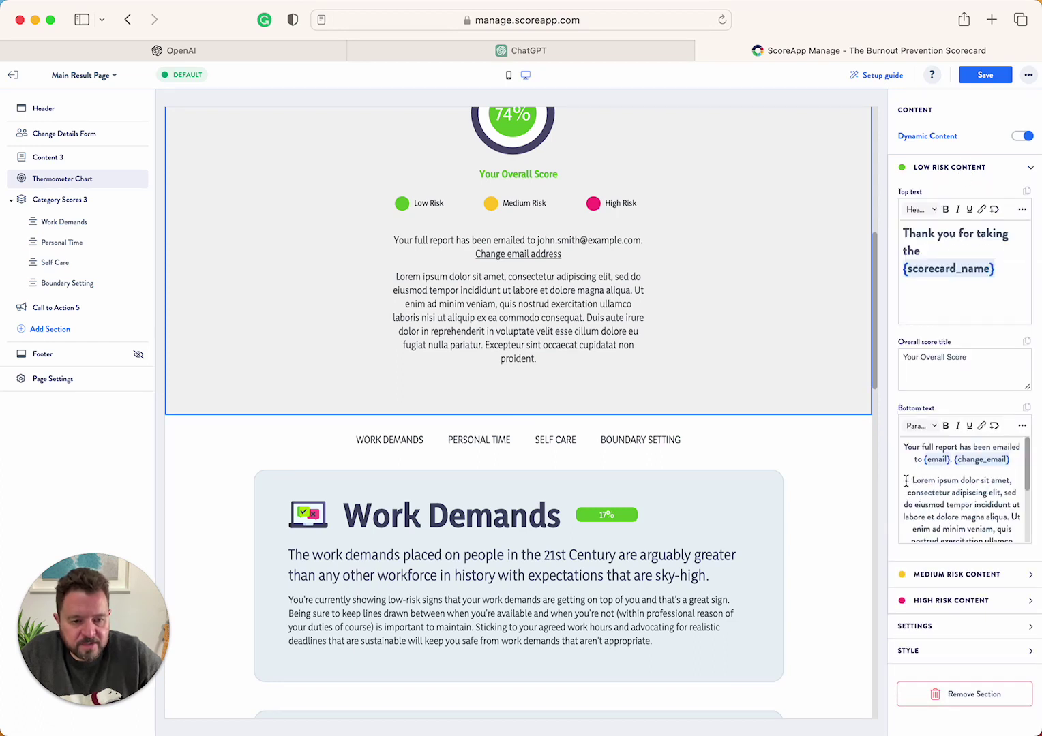
Step: Replace the low-risk bottom text with the pasted tax-savings paragraph and save the page
drag(902, 448, 1001, 593)
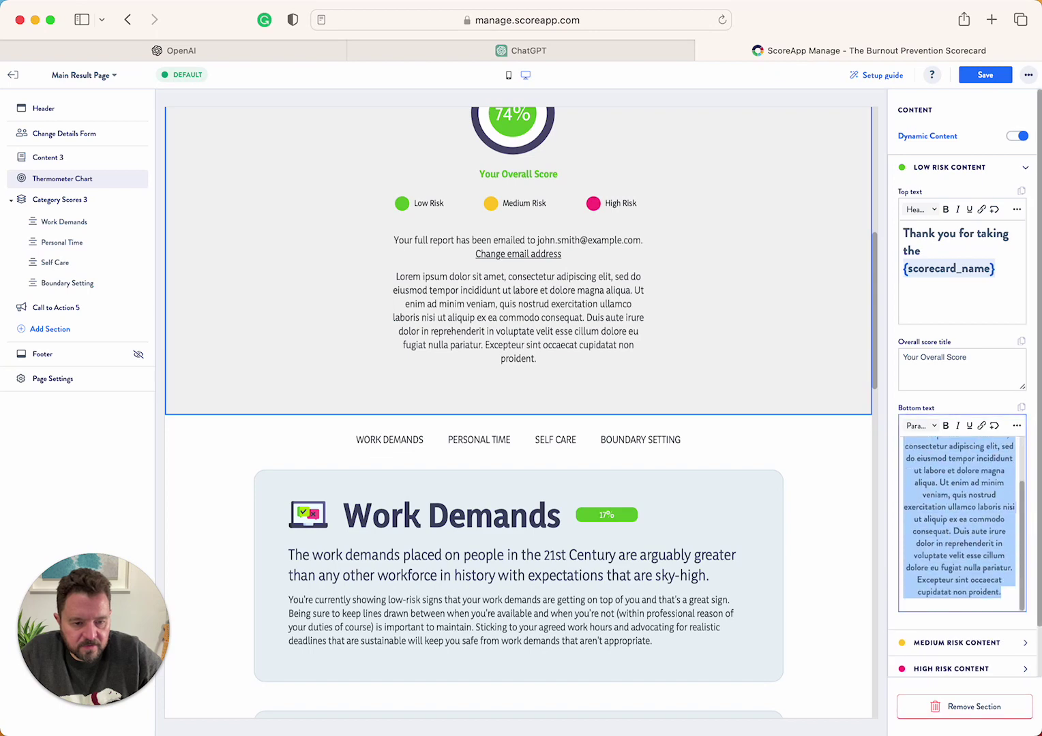
right_click(971, 530)
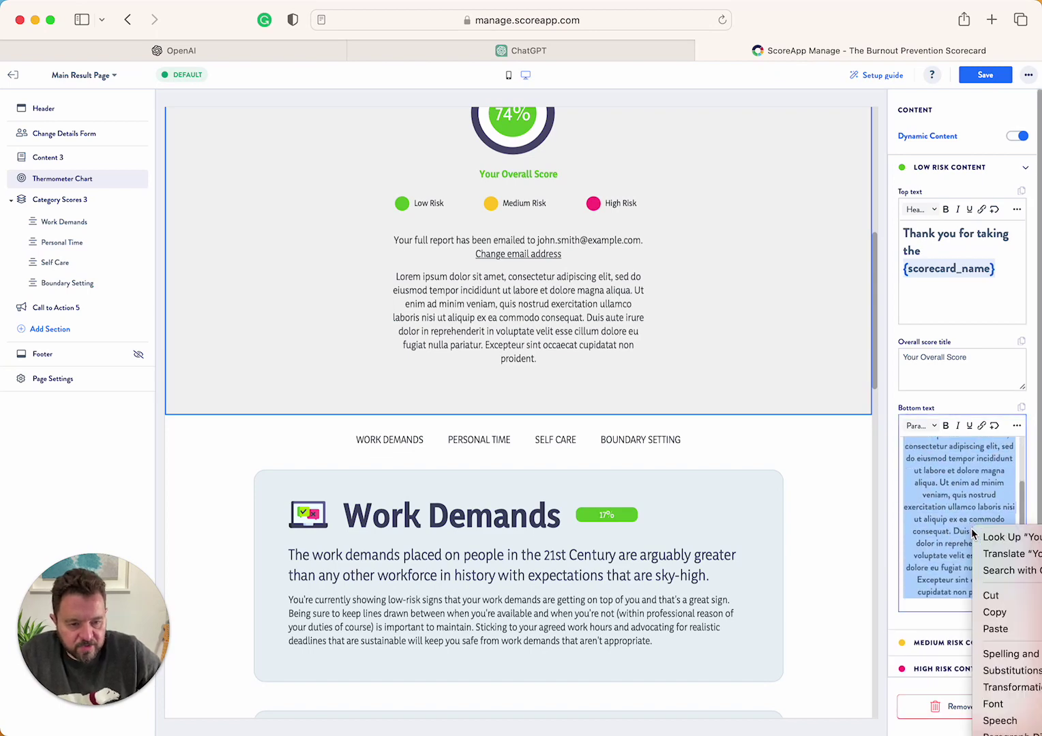
click(1003, 628)
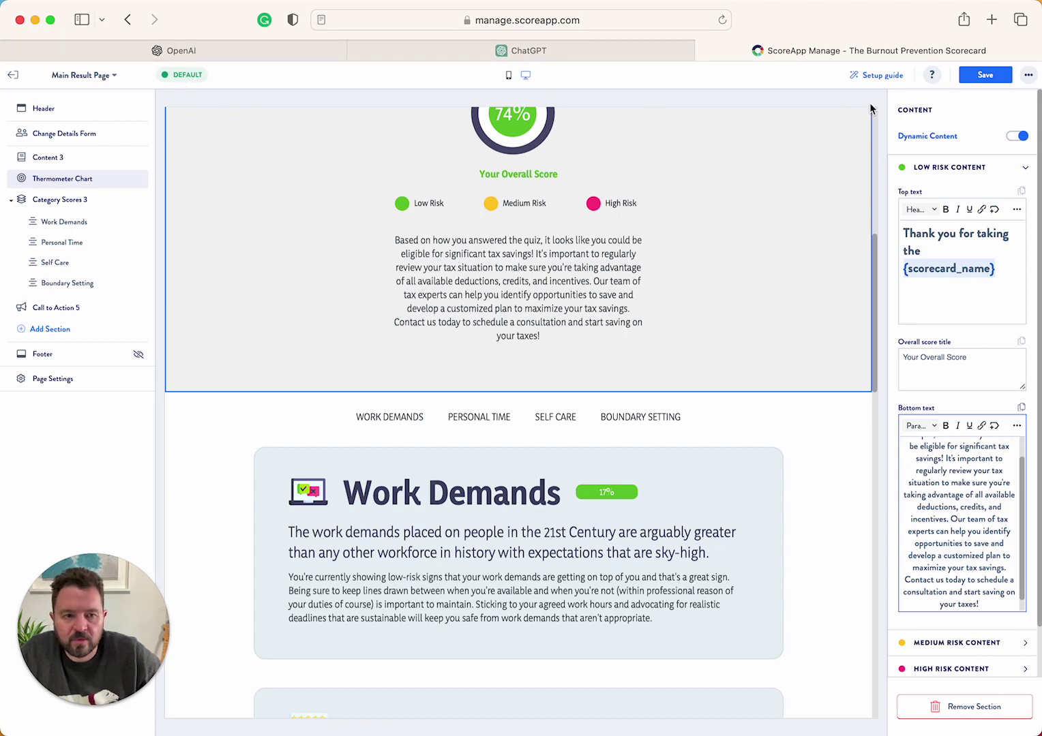
click(991, 77)
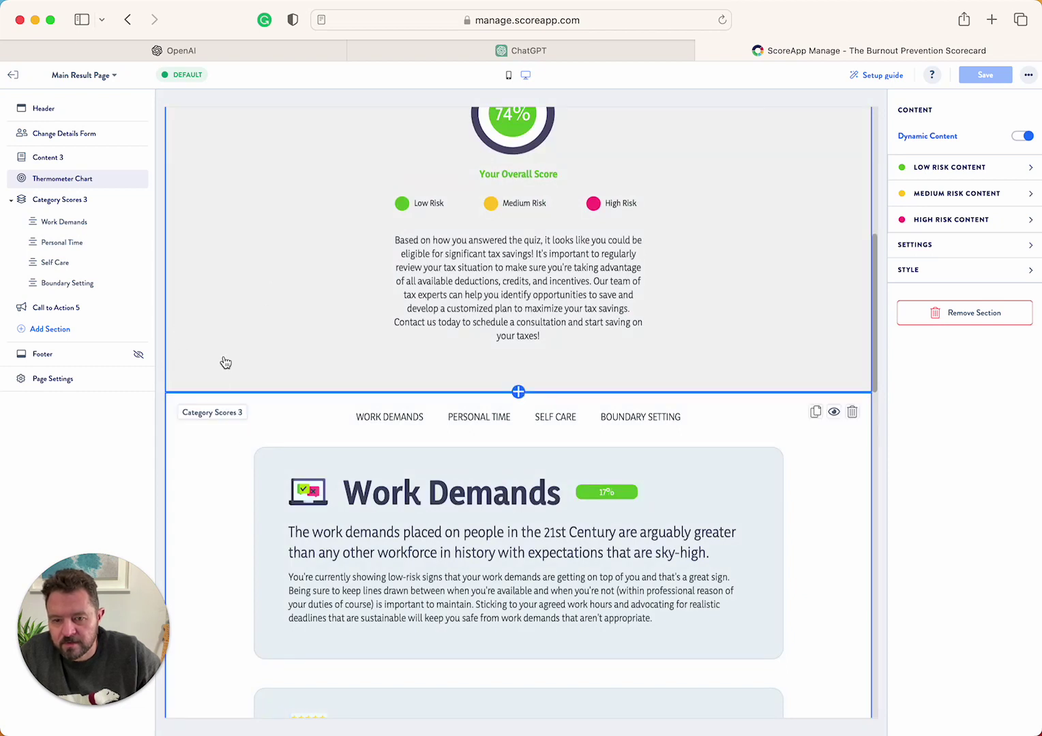
Step: Open Score Tiers and delete the Medium Risk tier
click(13, 75)
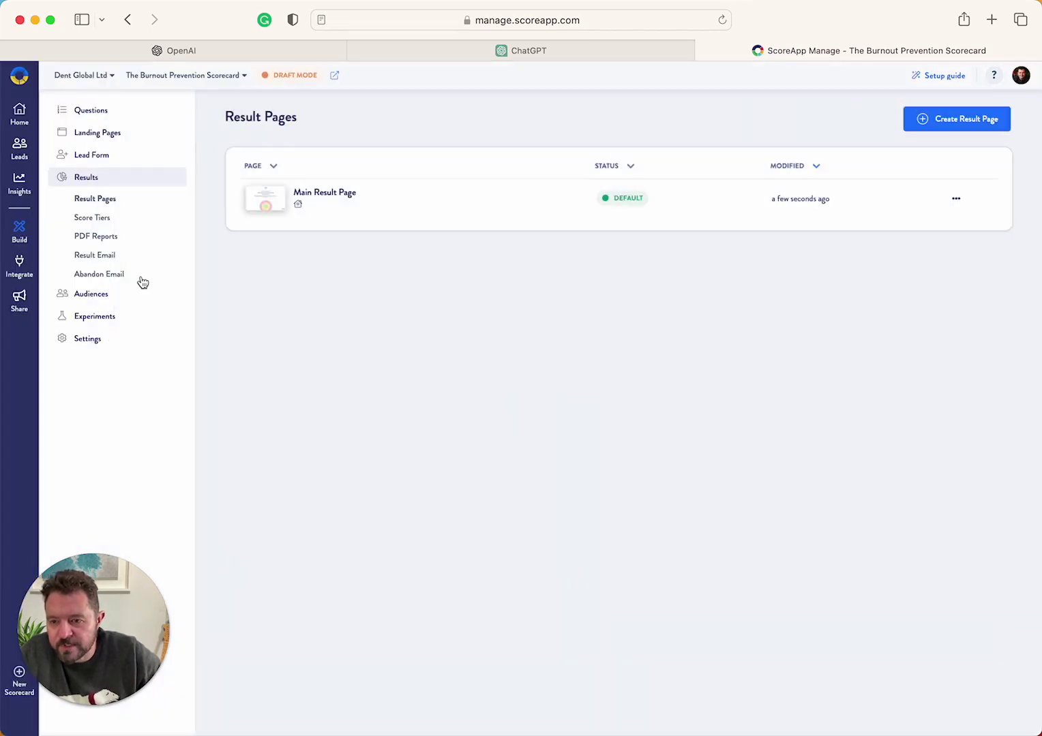
click(96, 218)
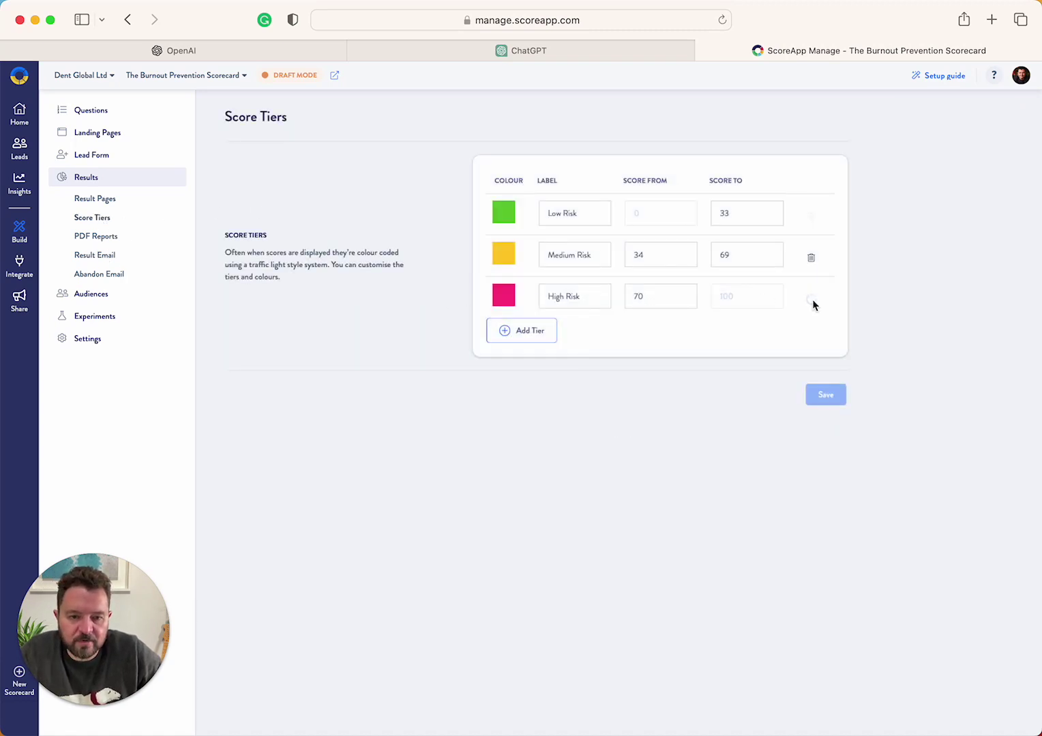
click(812, 300)
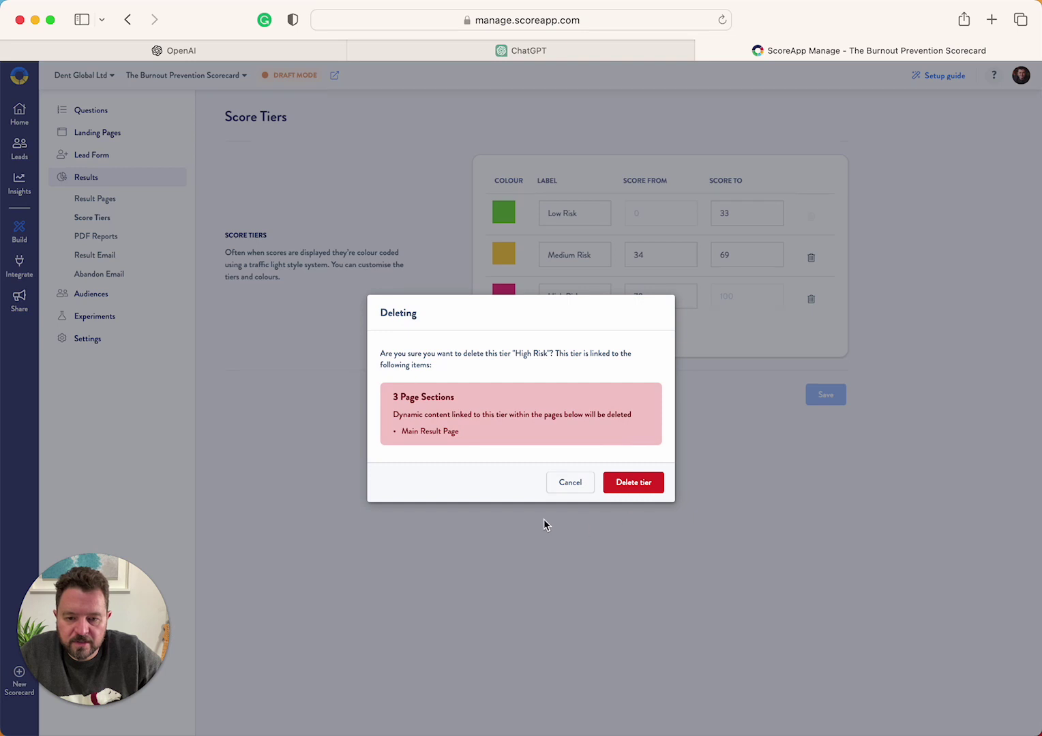
click(562, 490)
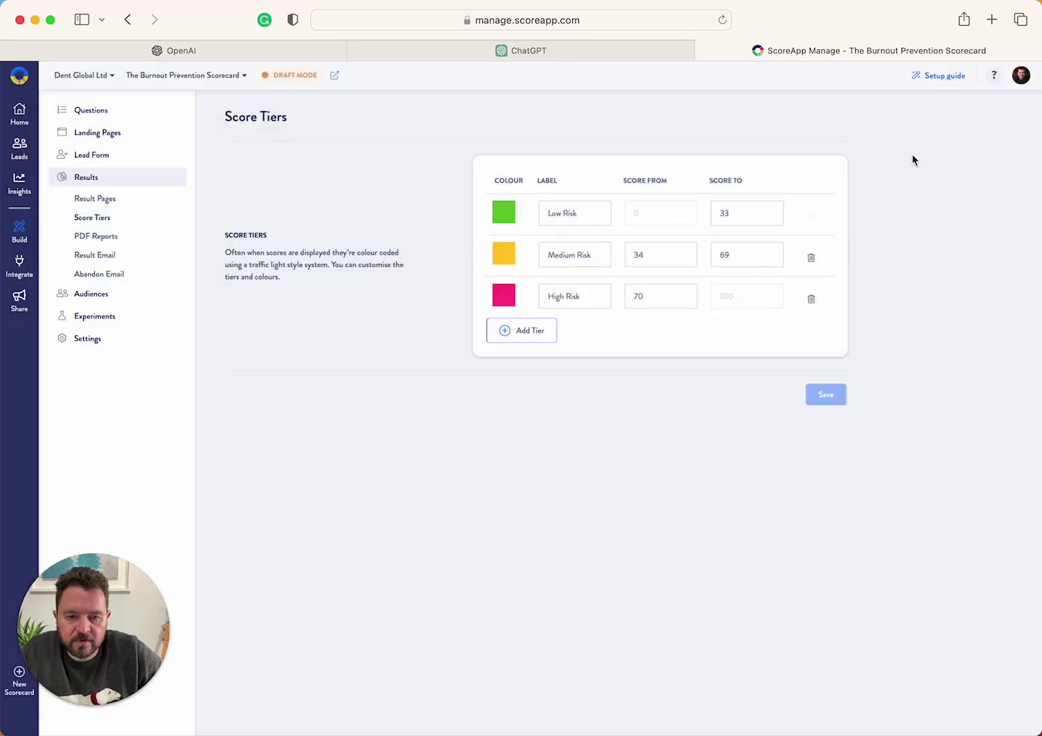
click(811, 258)
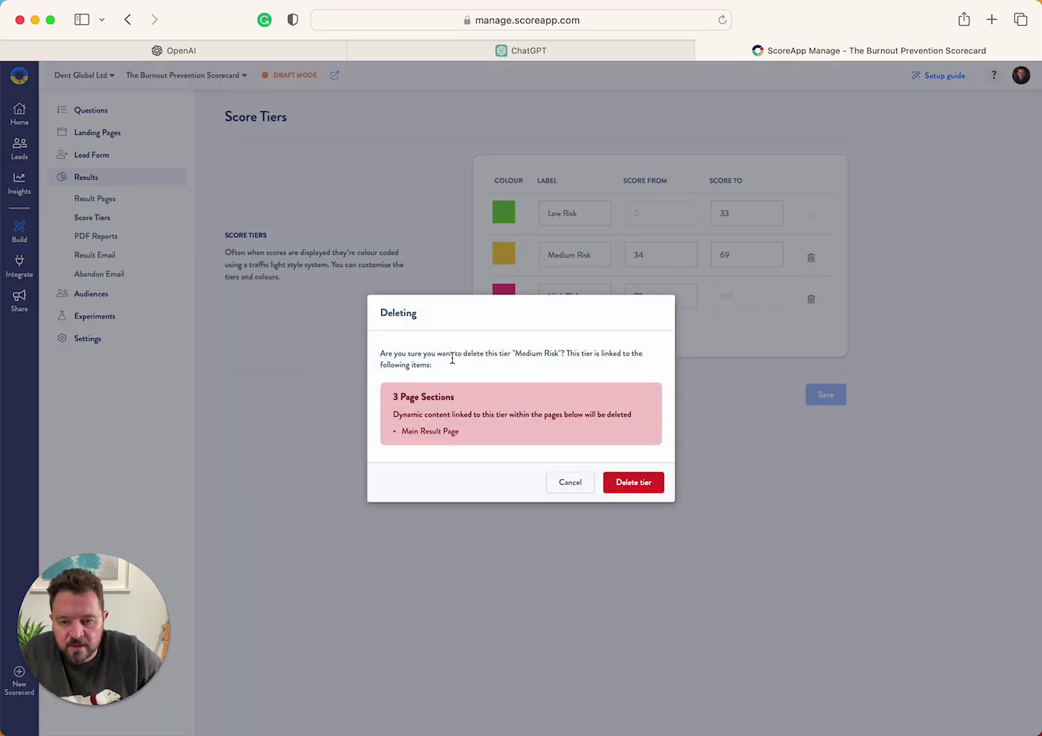
click(621, 488)
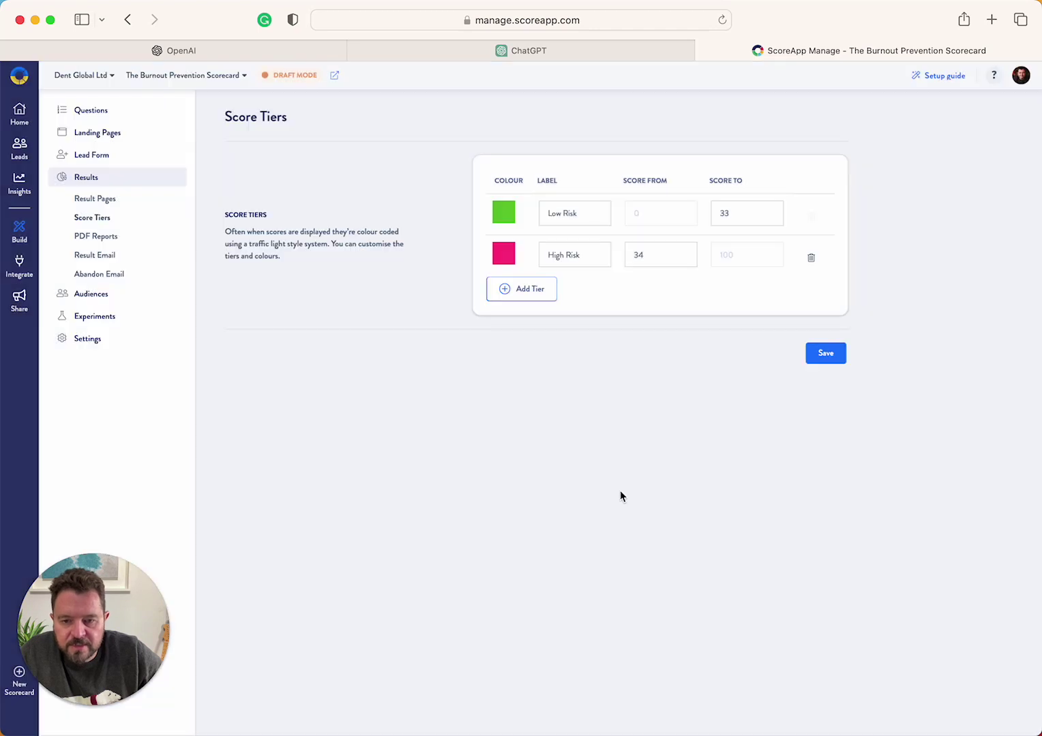
Step: Rename the tiers Low Tax Savings (0–50) and High Tax Saving (51–100), then save
triple_click(573, 216)
double_click(574, 217)
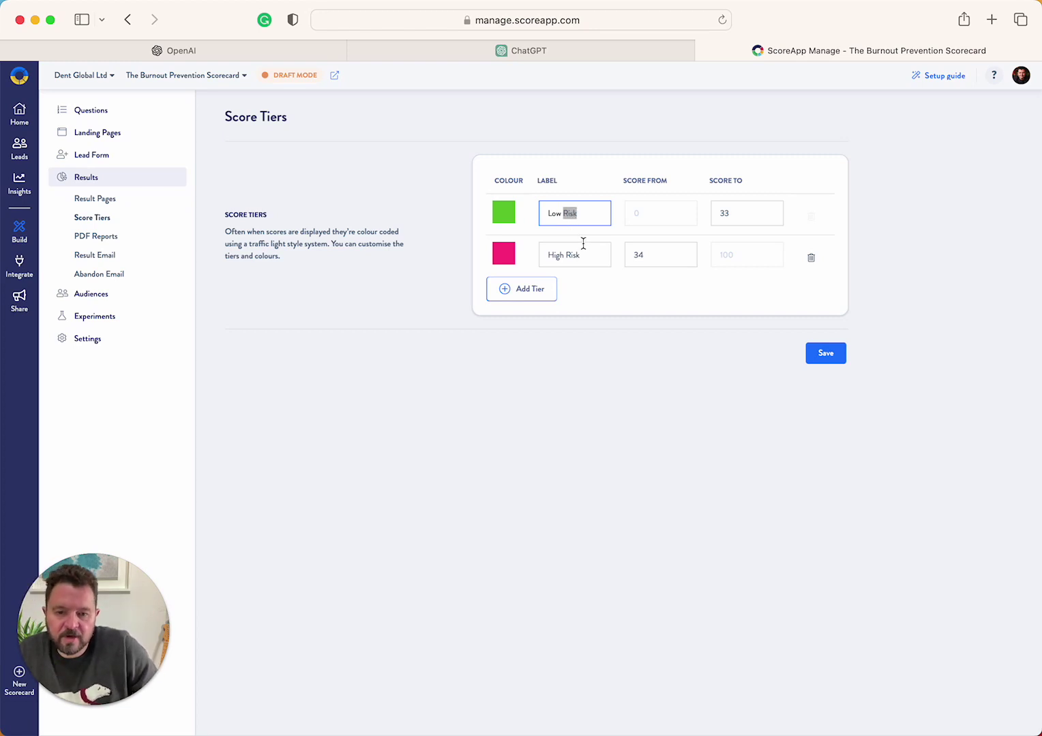
triple_click(562, 254)
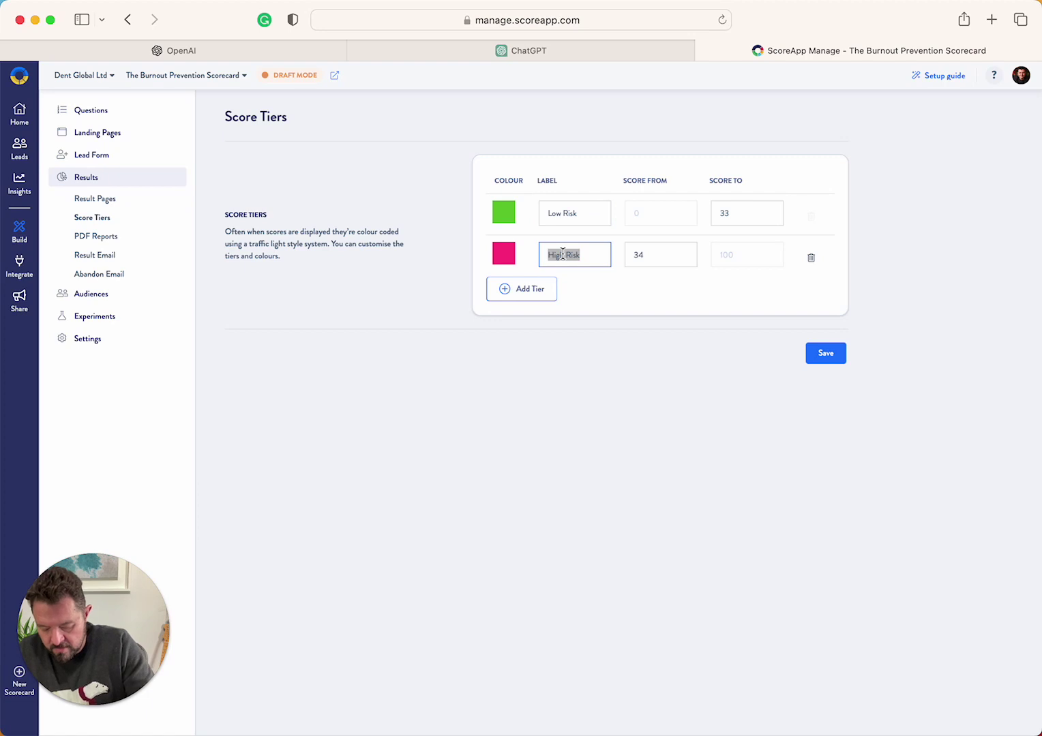
text(High Tax Saving)
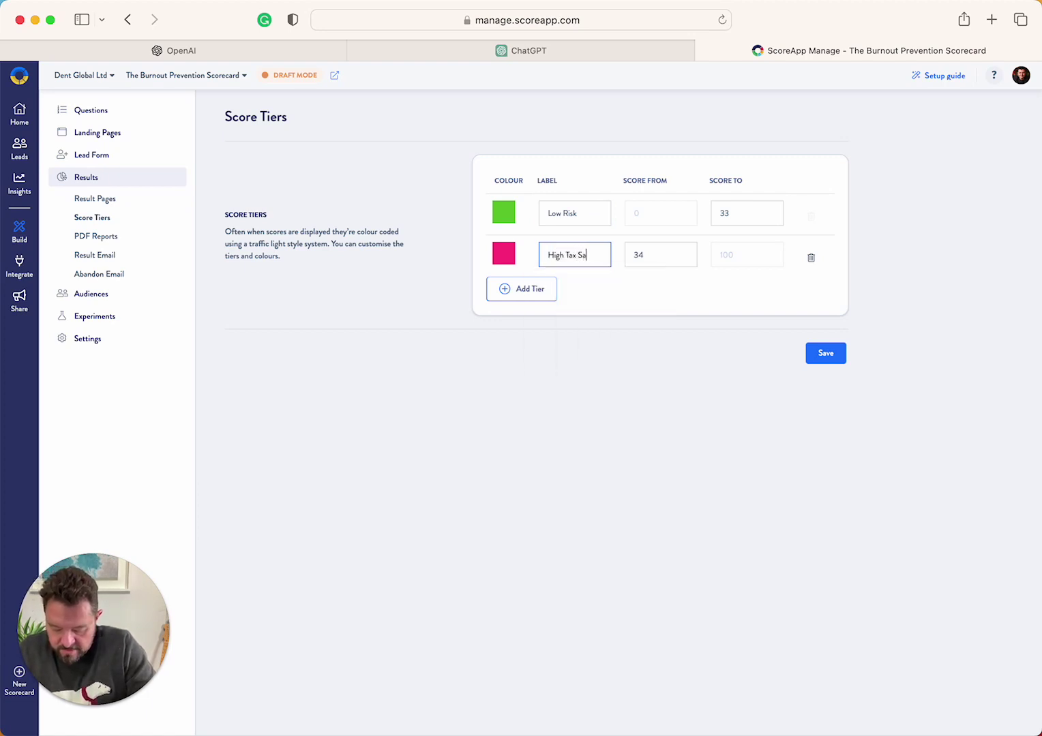
double_click(568, 213)
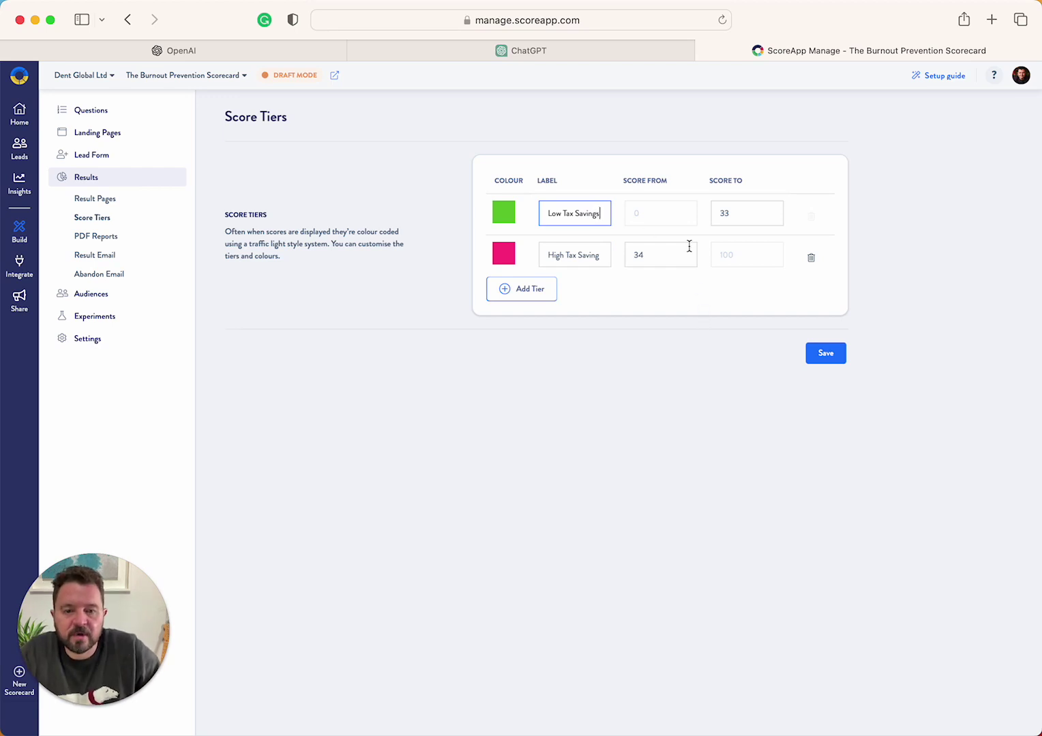
double_click(726, 213)
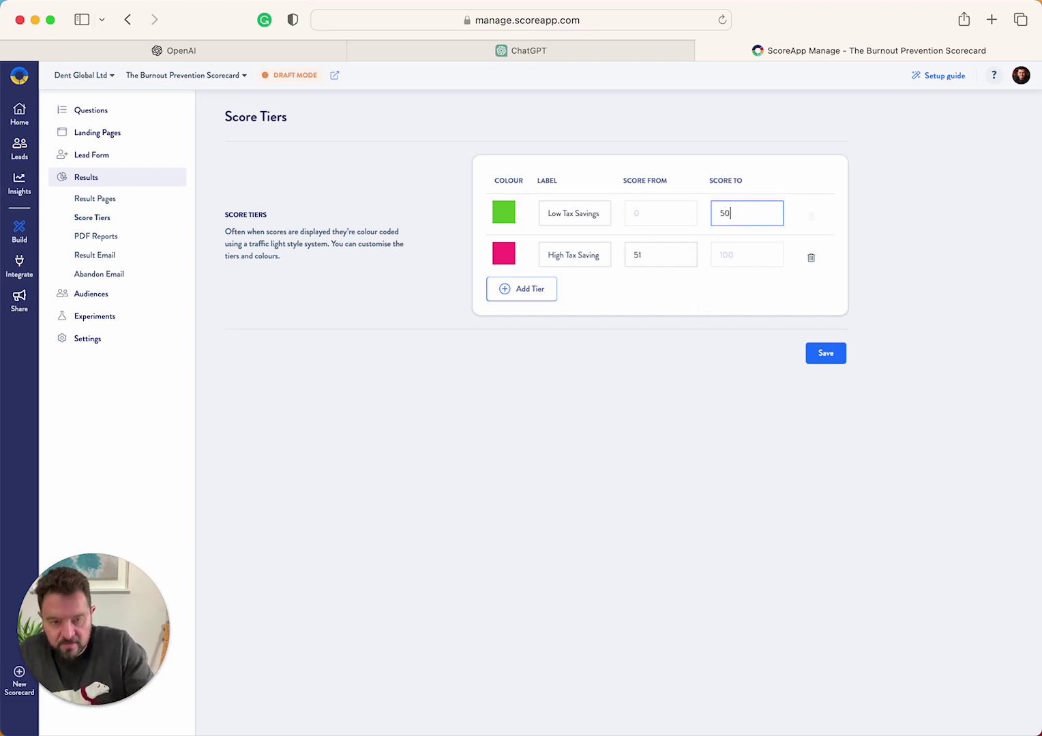
click(819, 360)
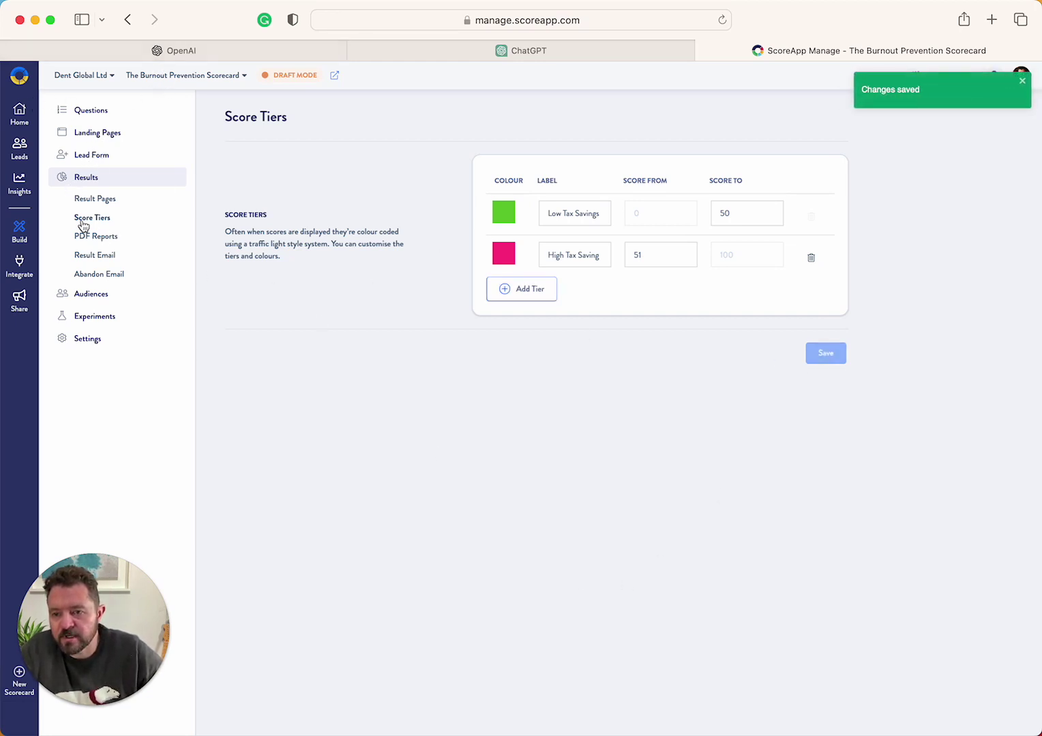
click(99, 201)
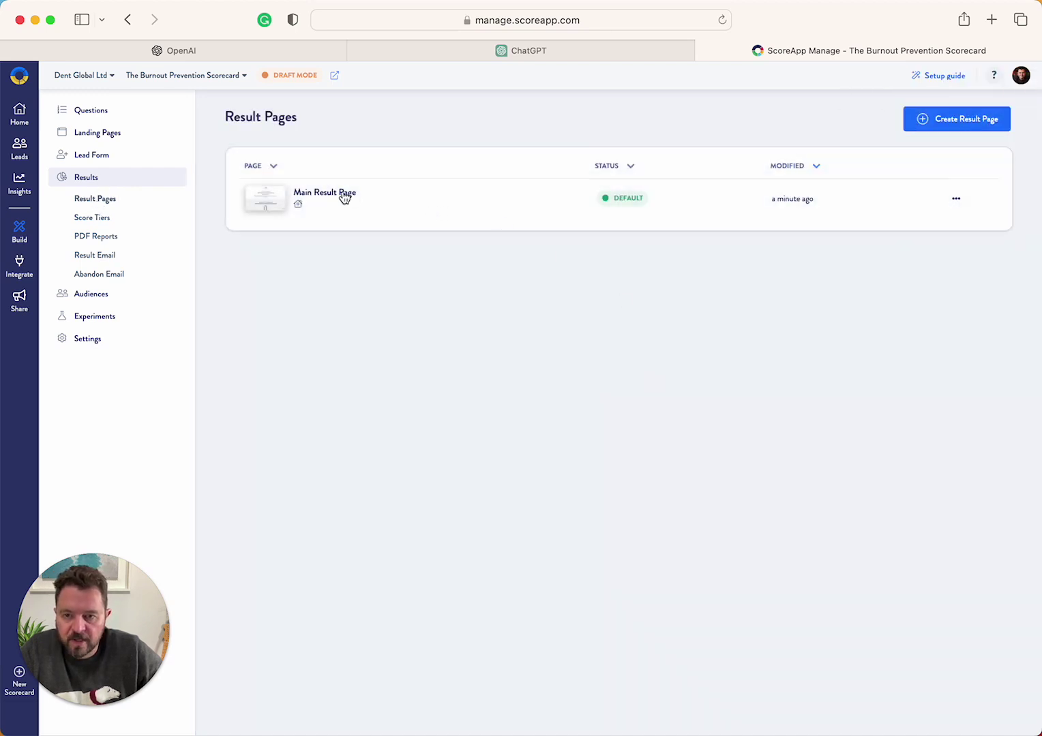
Step: Show the thermometer chart's High Tax Saving content on the Main Result Page
click(344, 196)
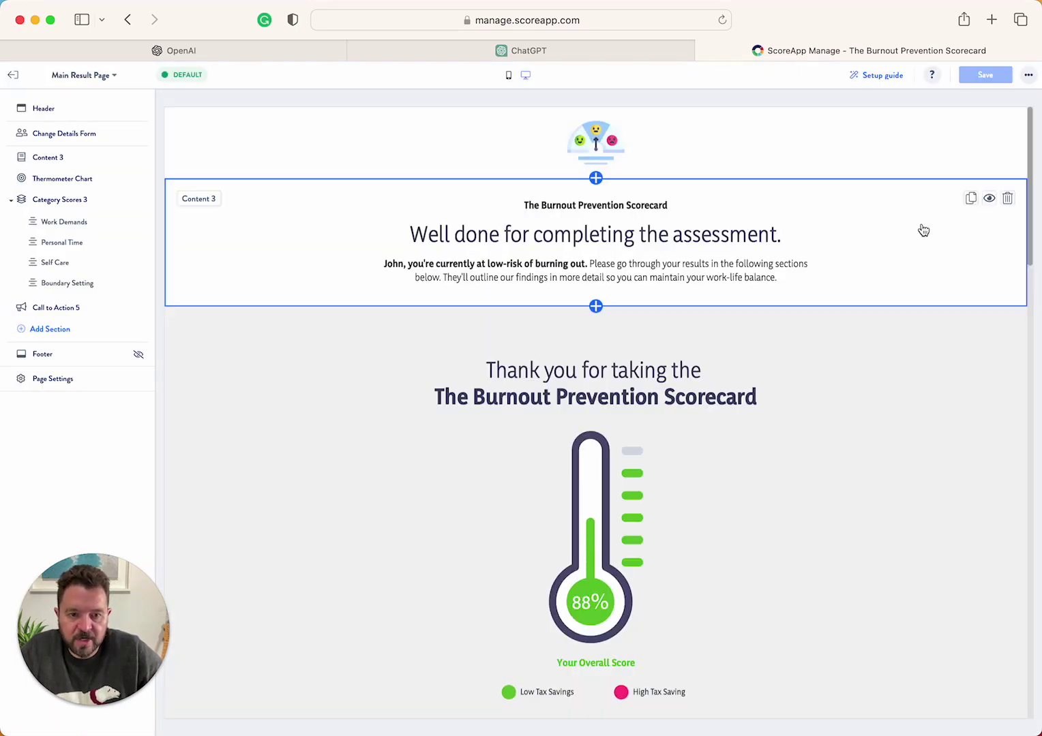
scroll(816, 390, down, 1)
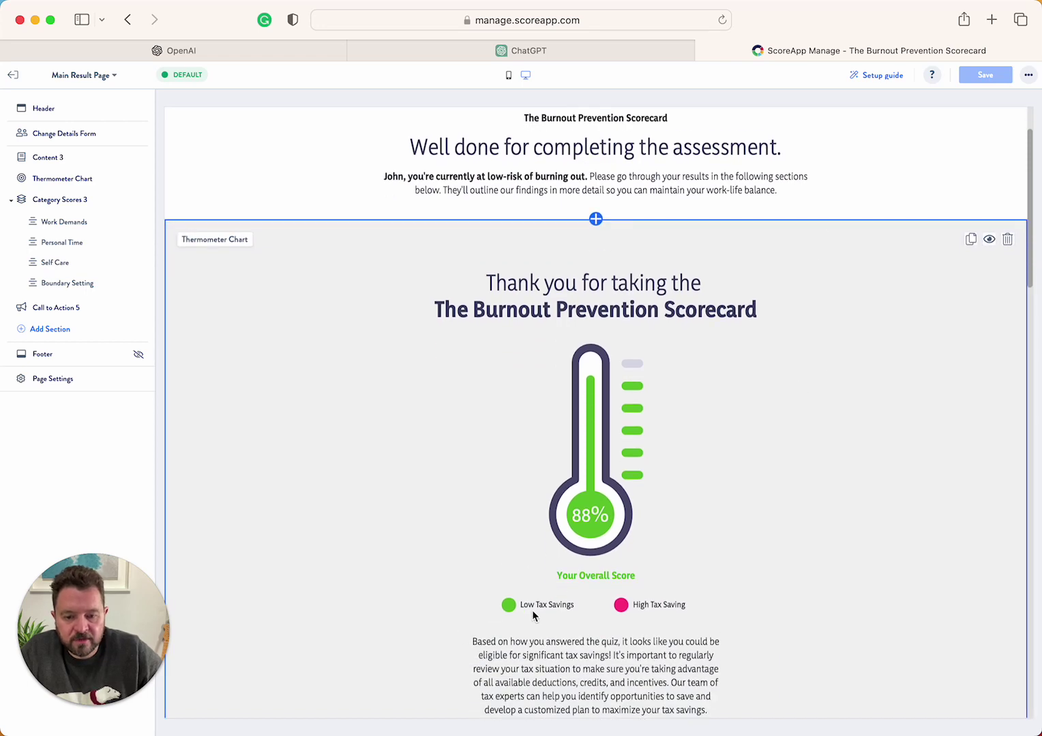
scroll(853, 358, down, 5)
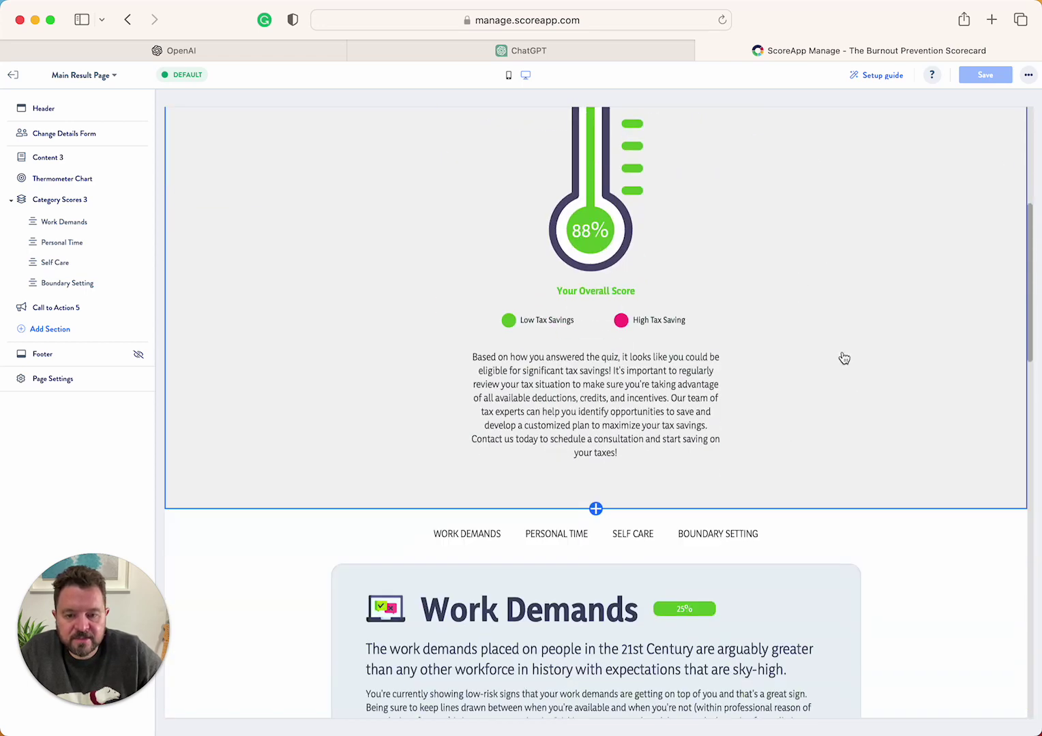
click(667, 412)
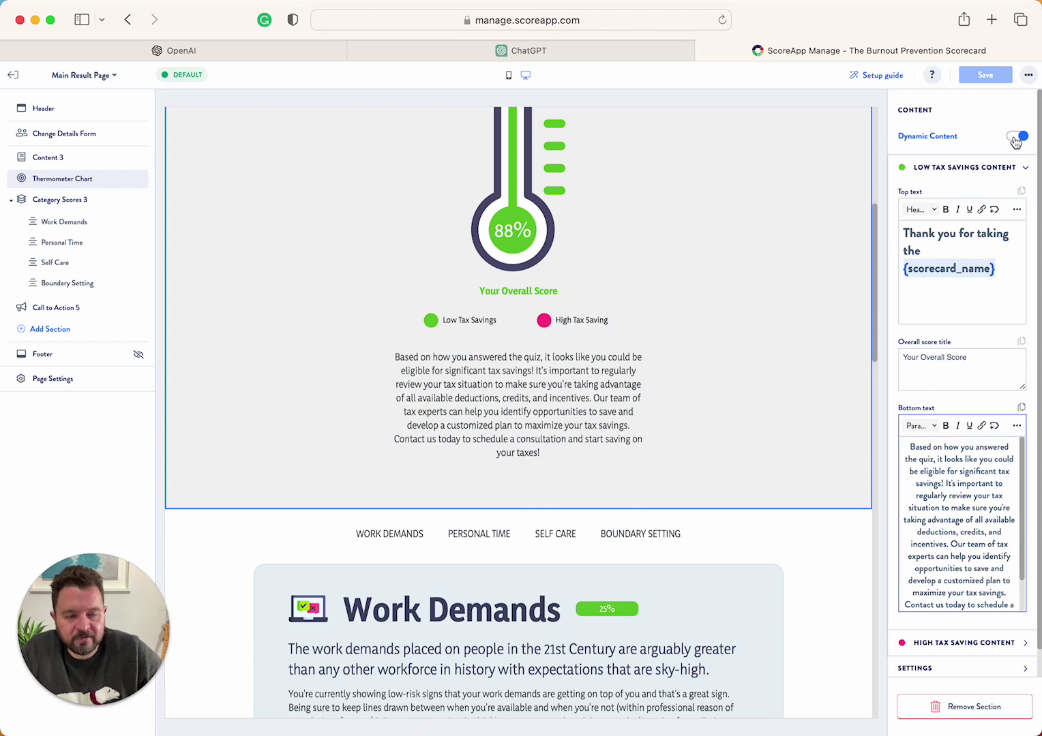
click(973, 172)
click(932, 197)
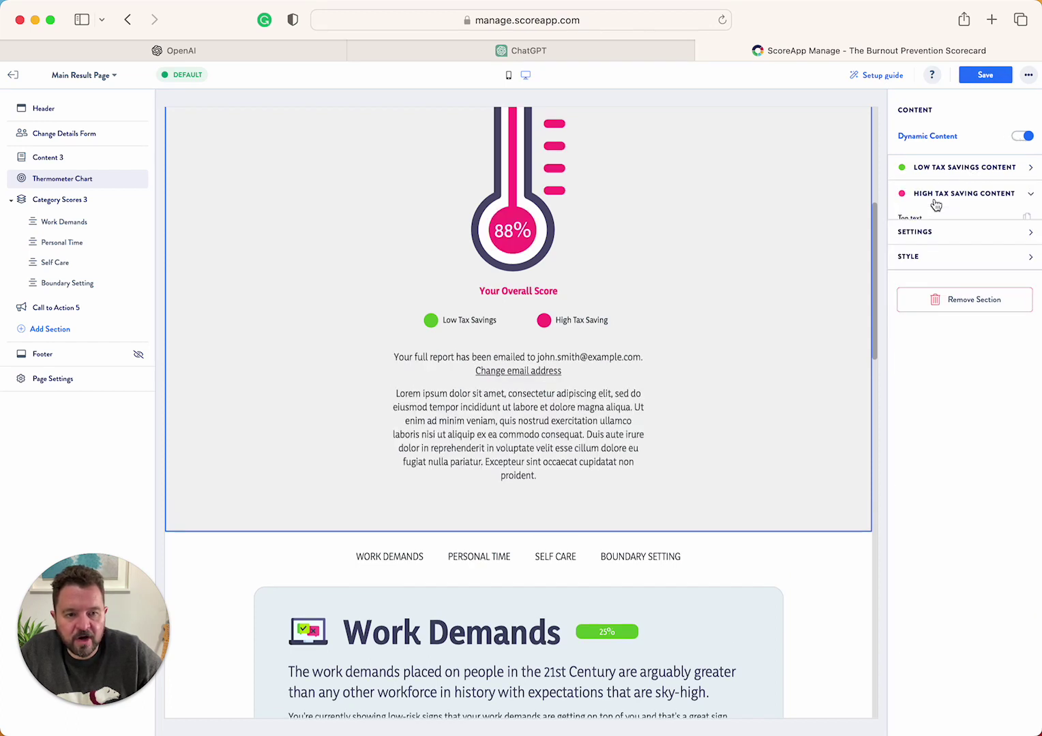
click(530, 50)
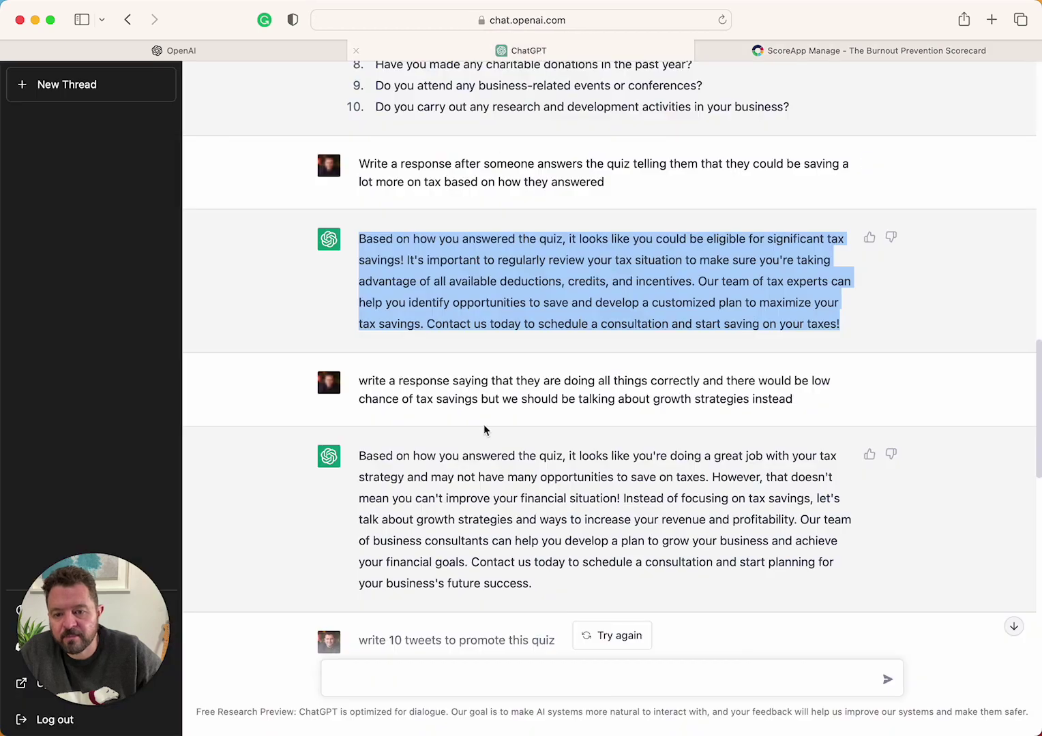
Step: Copy ChatGPT's growth-strategies reply
triple_click(482, 500)
right_click(483, 500)
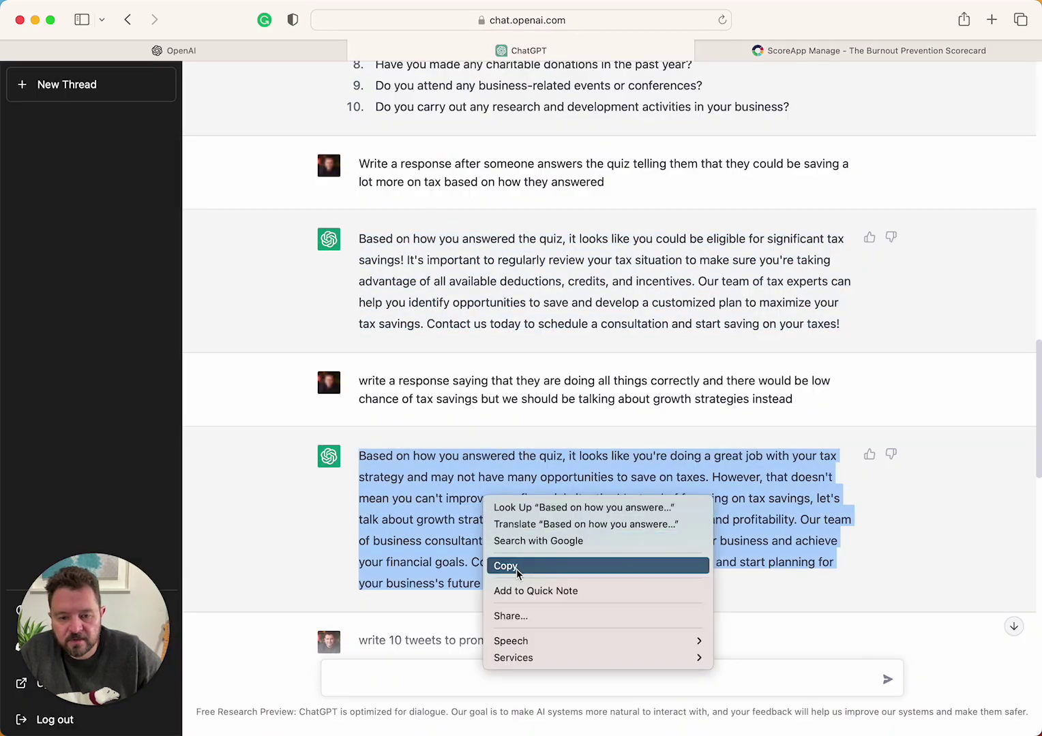
click(516, 571)
click(937, 53)
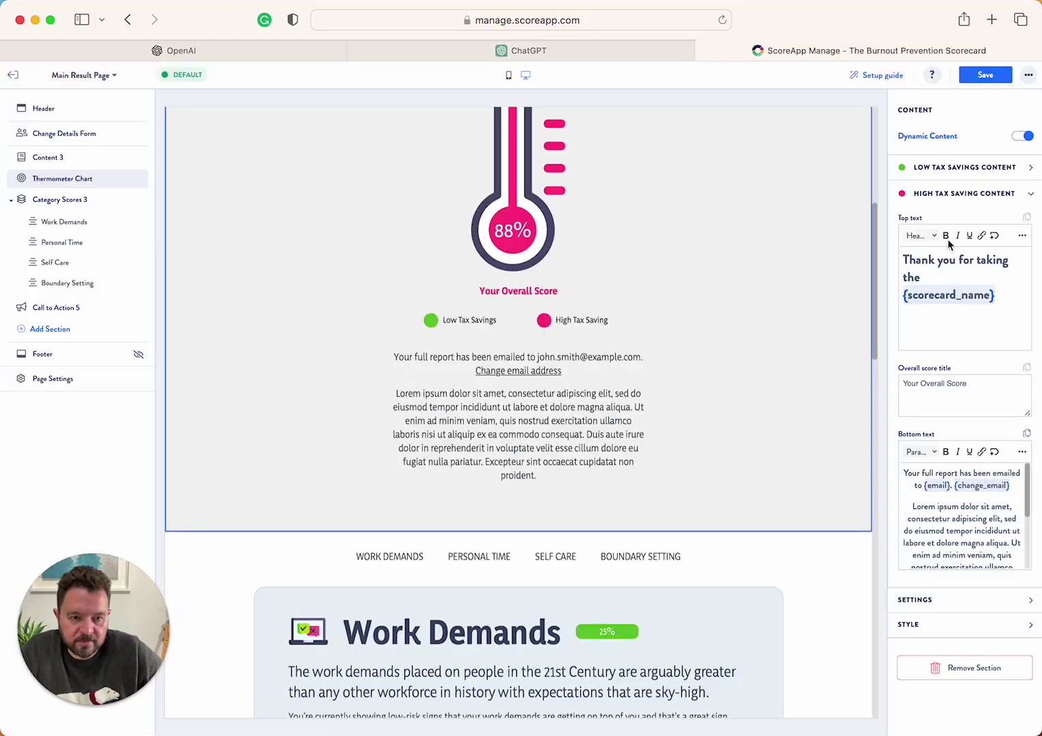
Step: Replace the Lorem ipsum bottom text with the growth-strategies reply and review the preview
triple_click(951, 525)
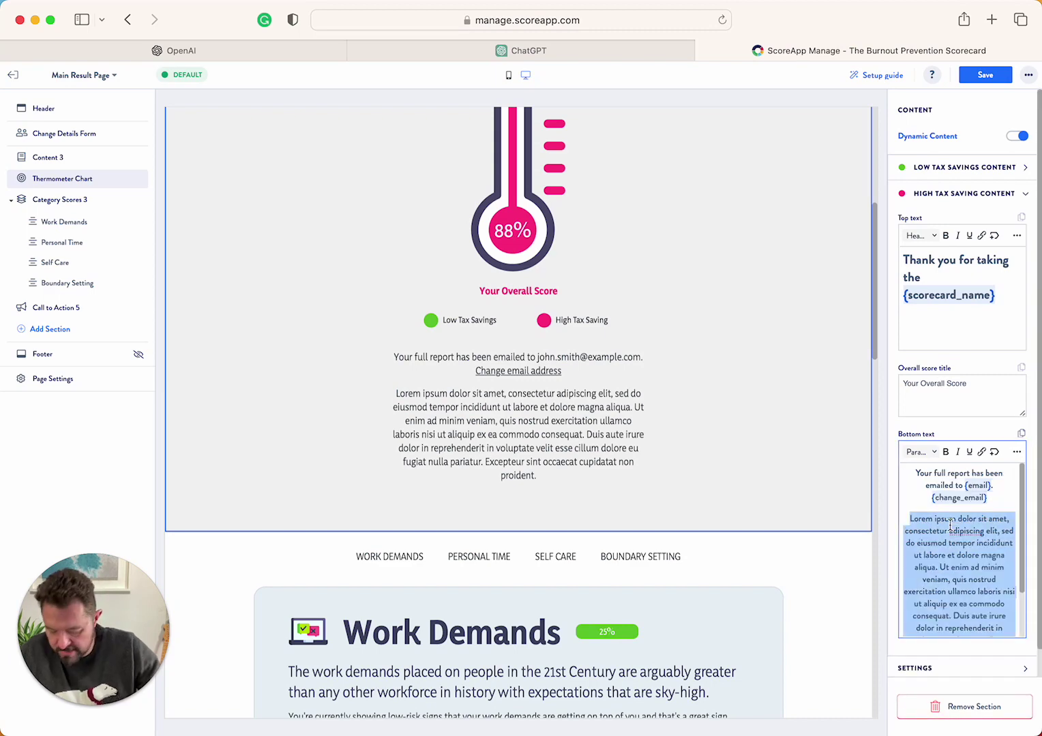
key(super+v)
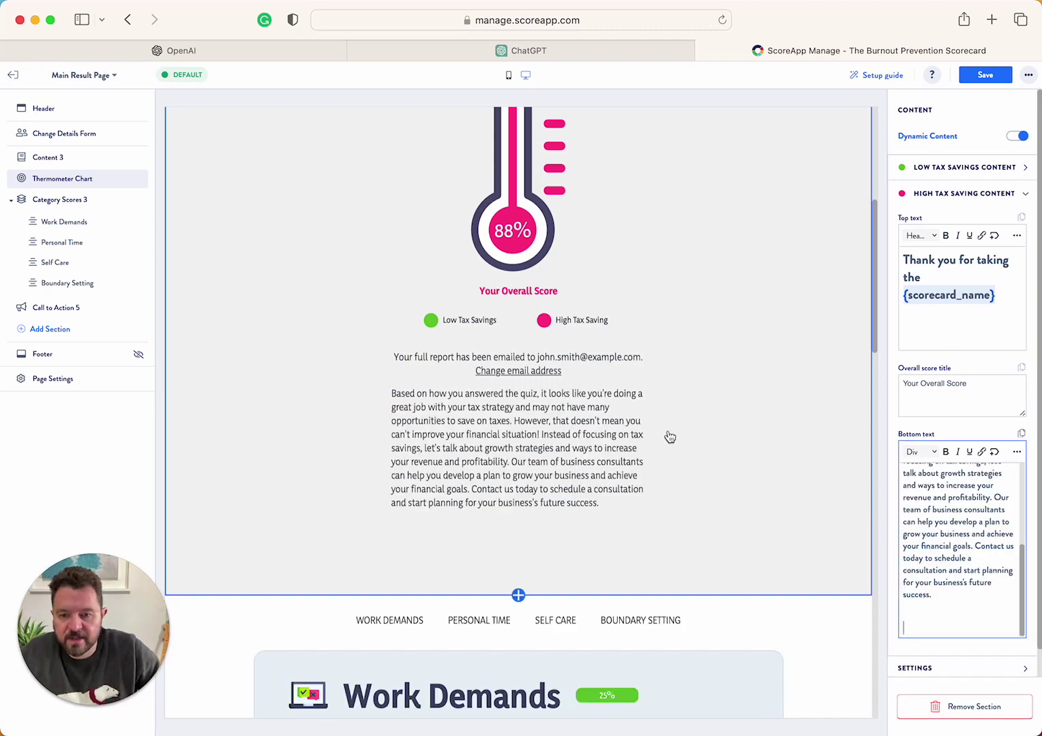
scroll(669, 436, up, 1)
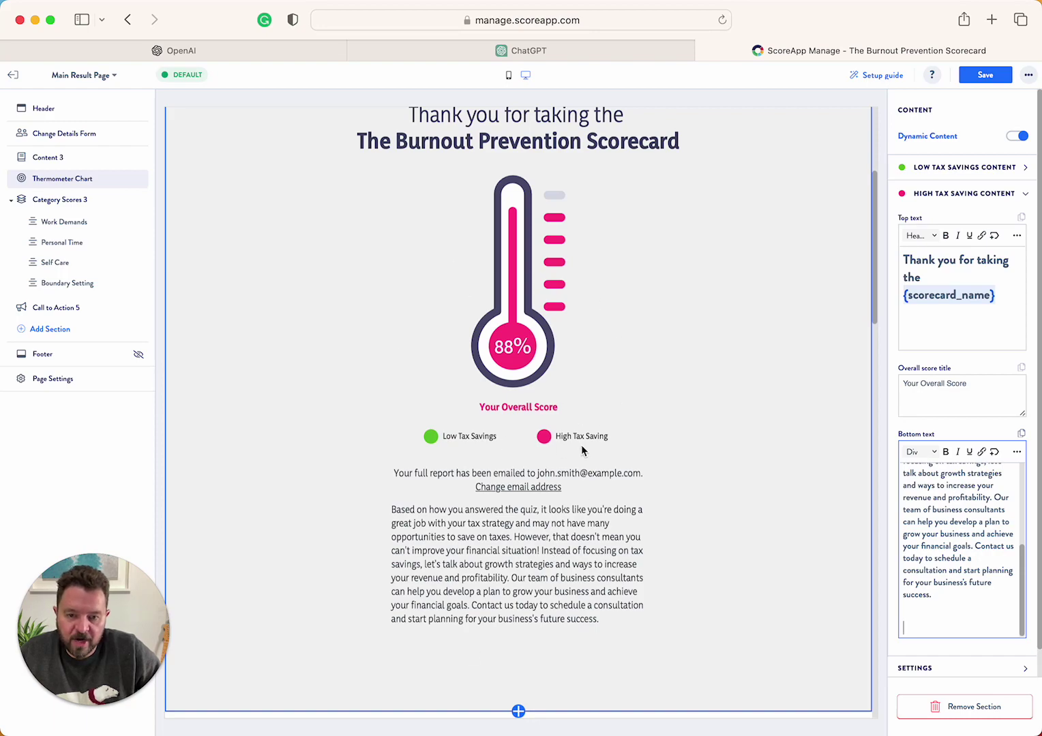
scroll(641, 410, up, 5)
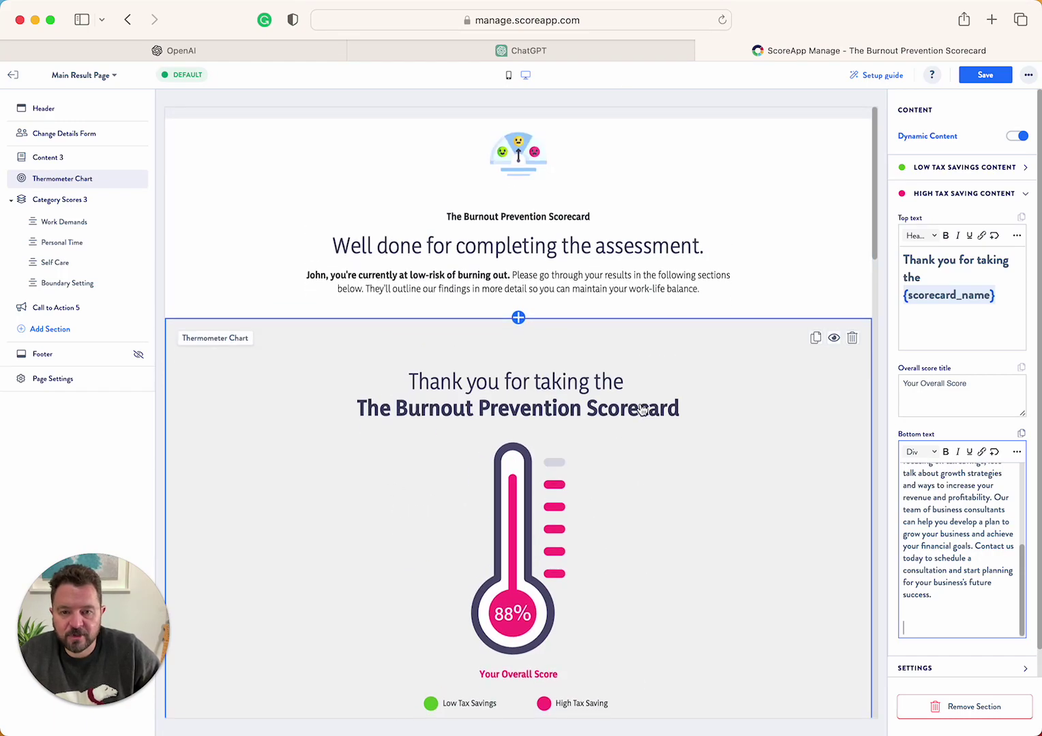
scroll(641, 412, down, 20)
scroll(563, 311, up, 15)
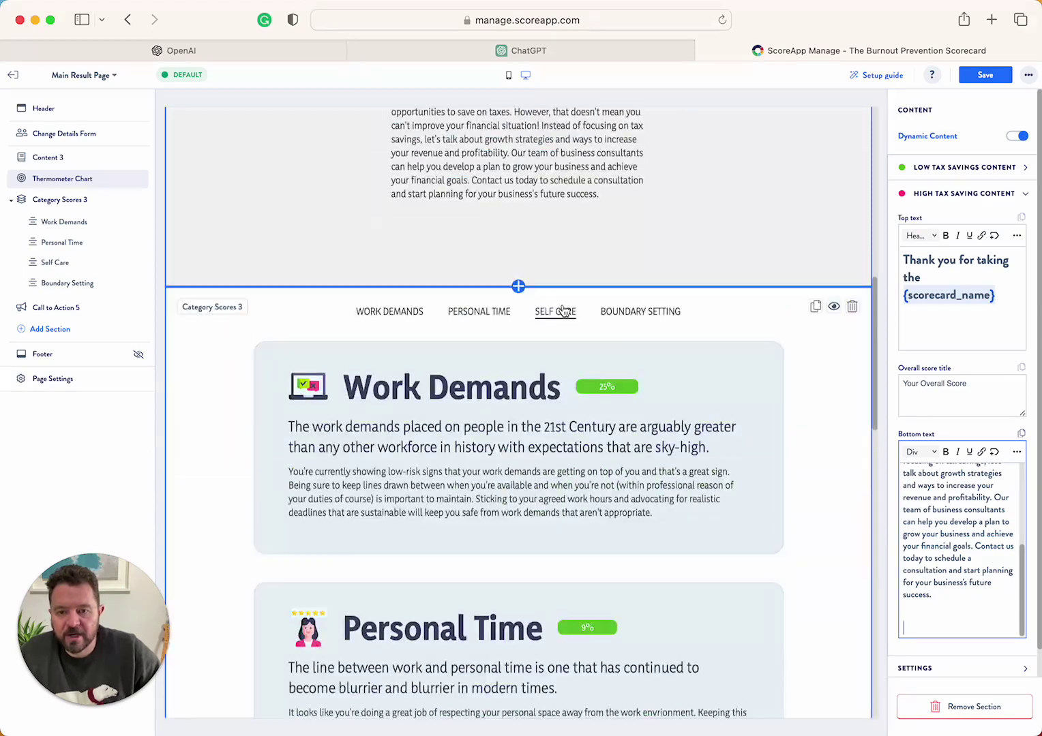
scroll(535, 500, down, 3)
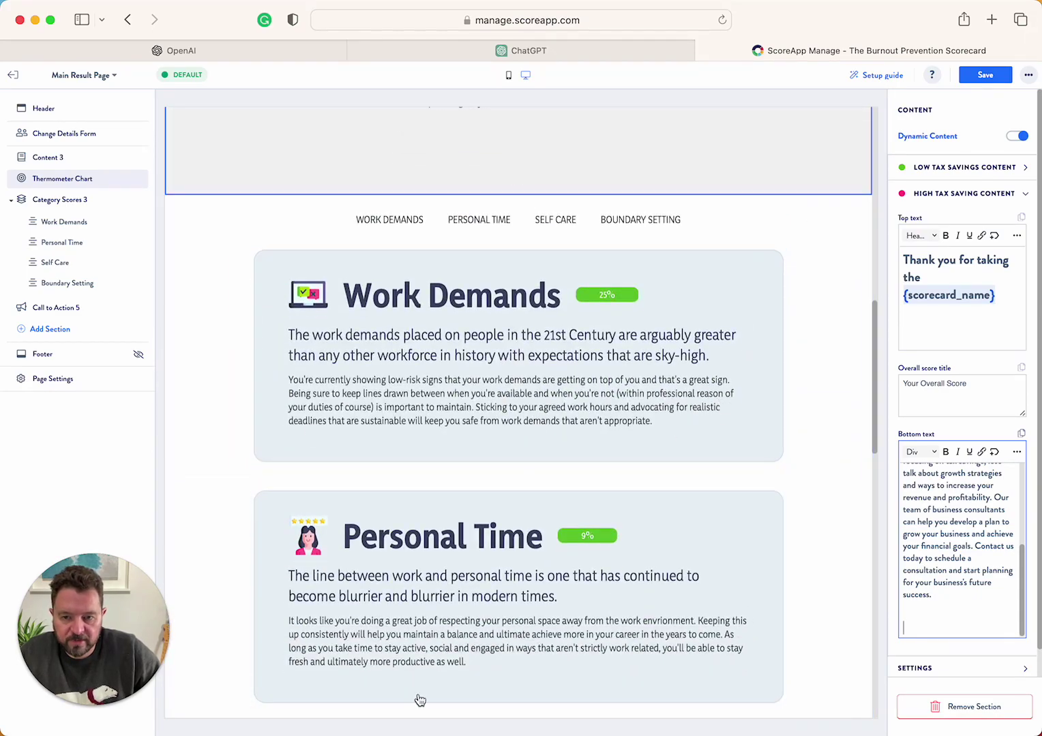
scroll(500, 570, down, 12)
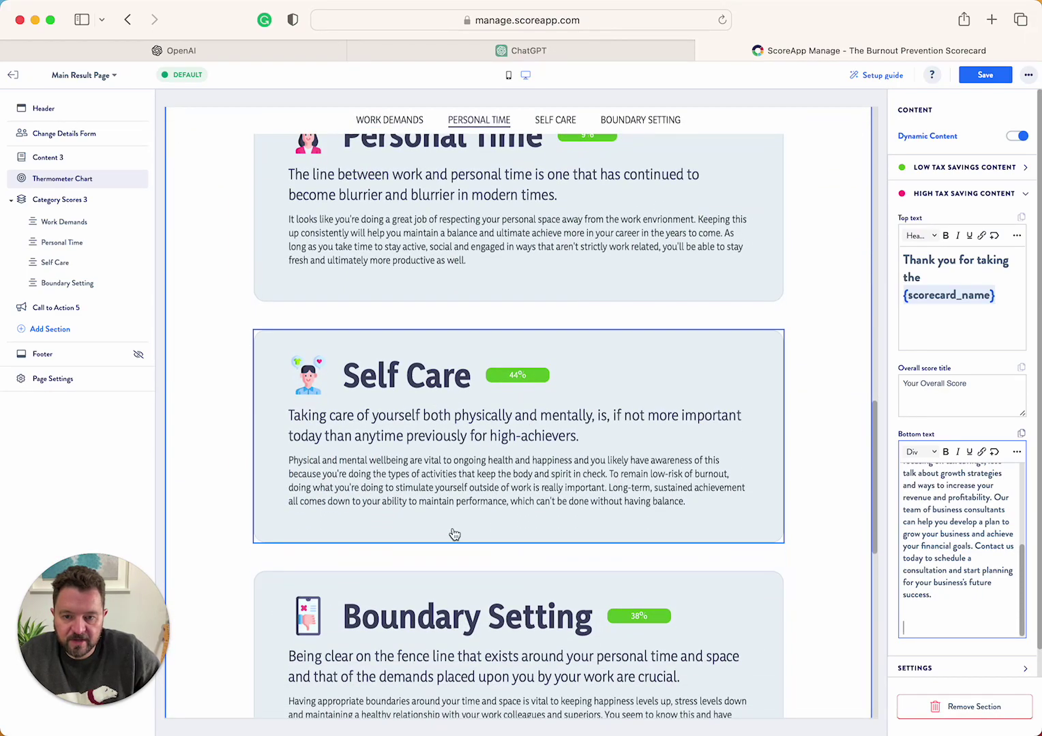
scroll(449, 537, down, 20)
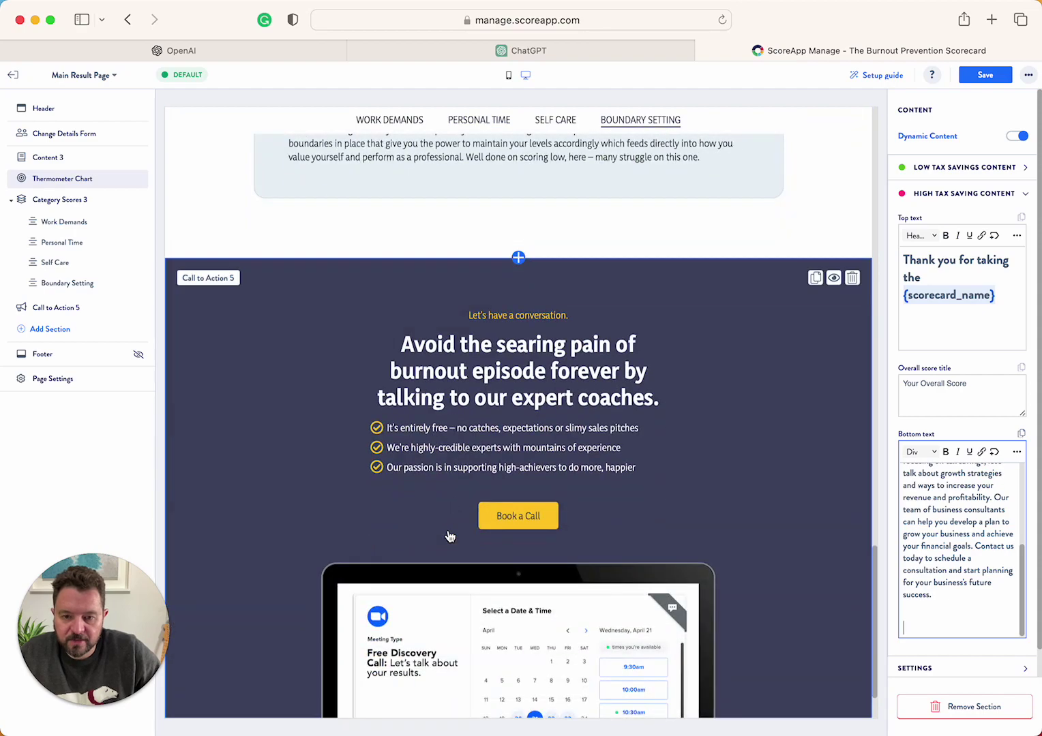
scroll(501, 549, up, 15)
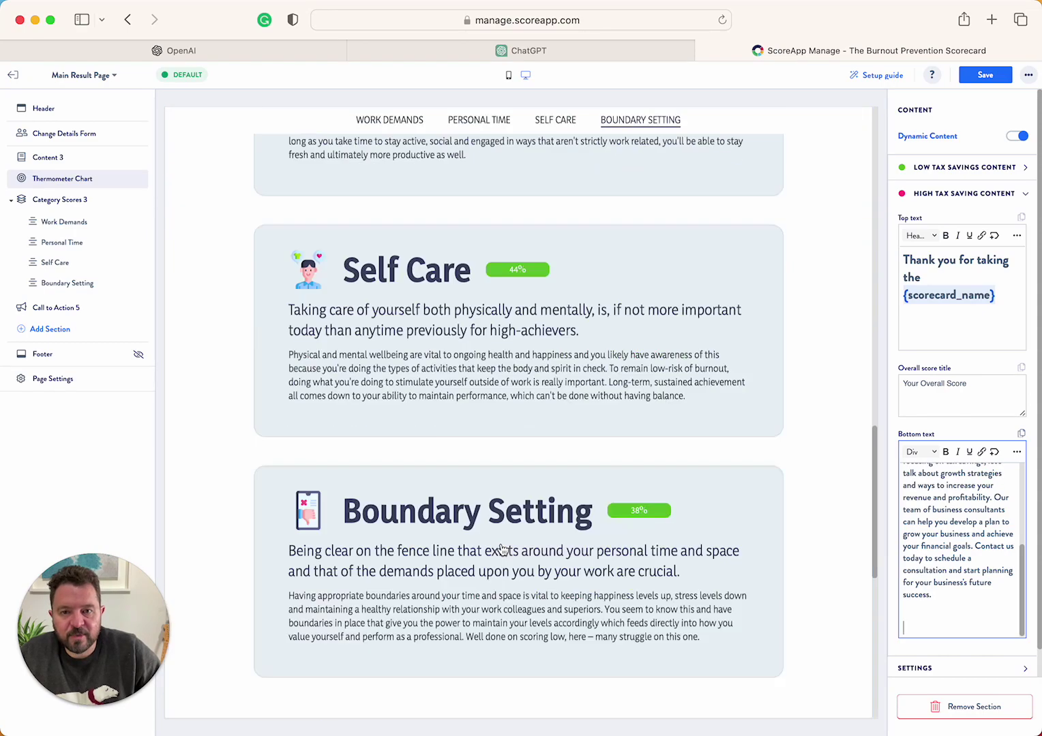
scroll(501, 549, up, 20)
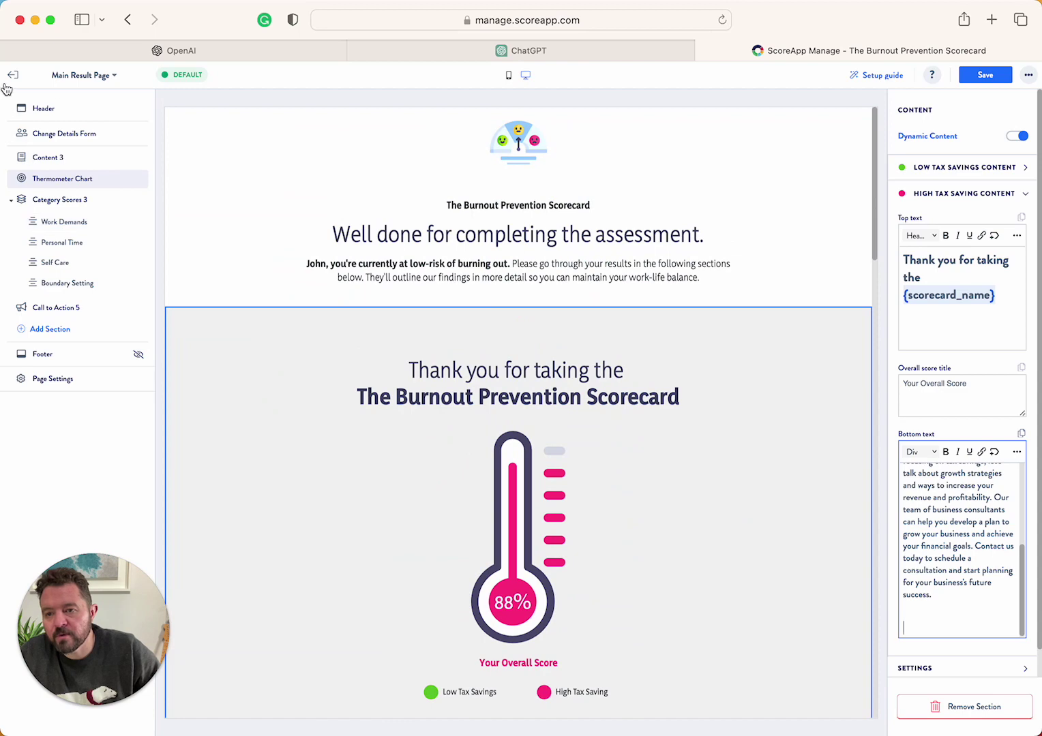
Step: Save the result page edits and open the Result Email settings
click(12, 75)
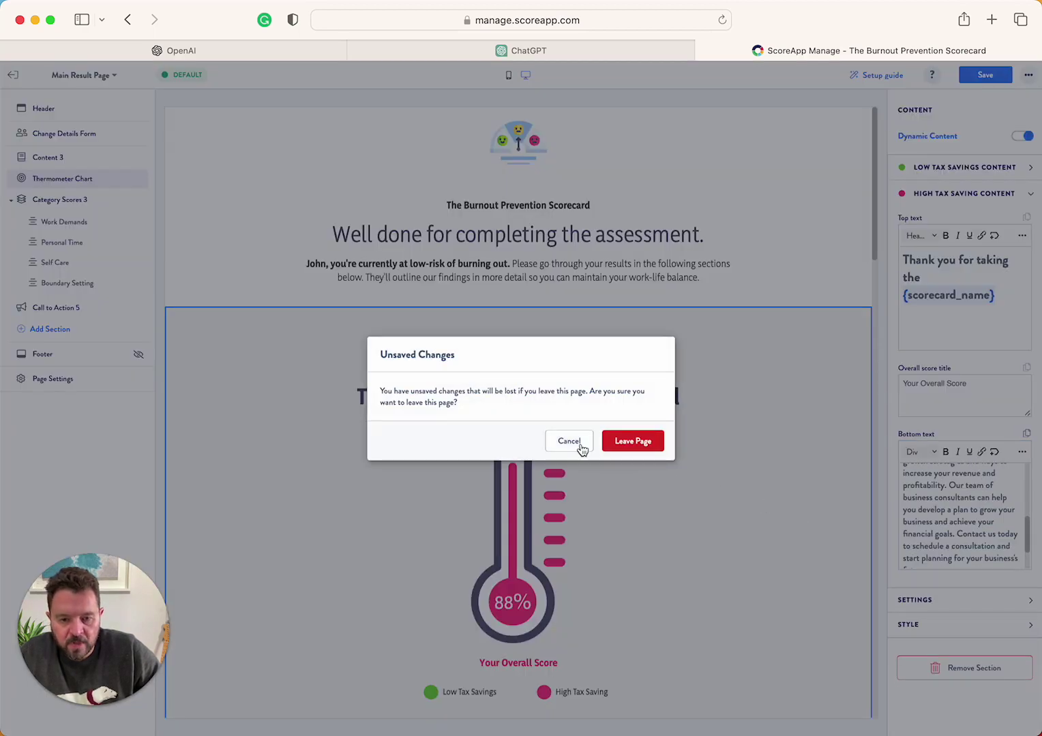
click(568, 442)
click(989, 75)
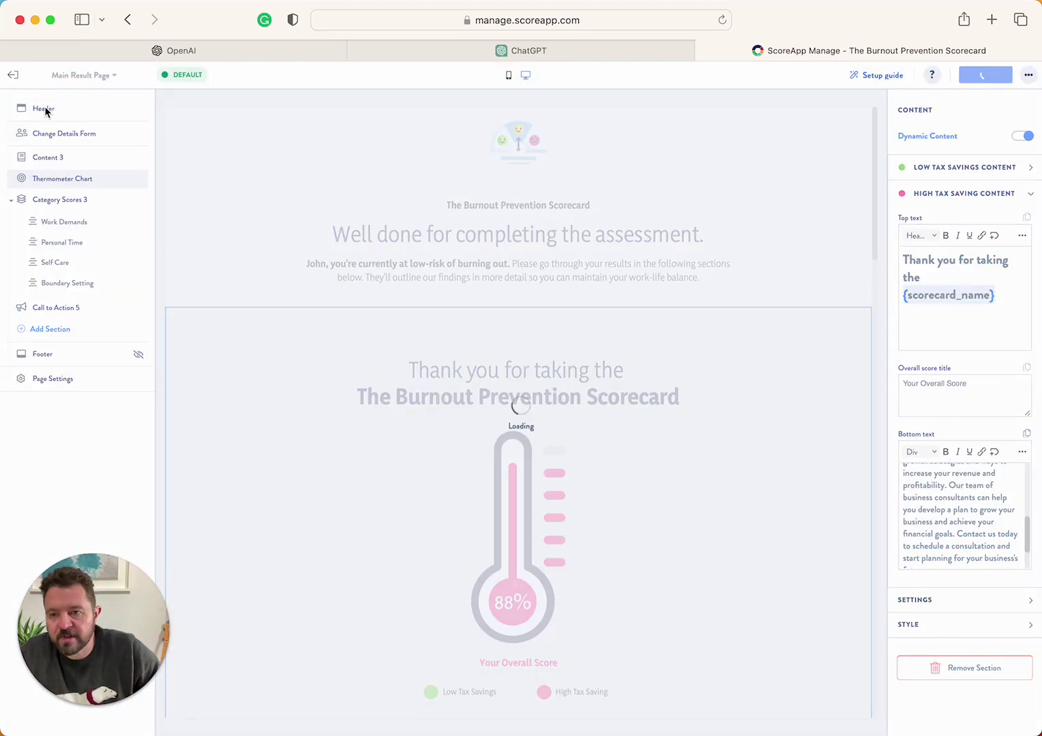
click(12, 75)
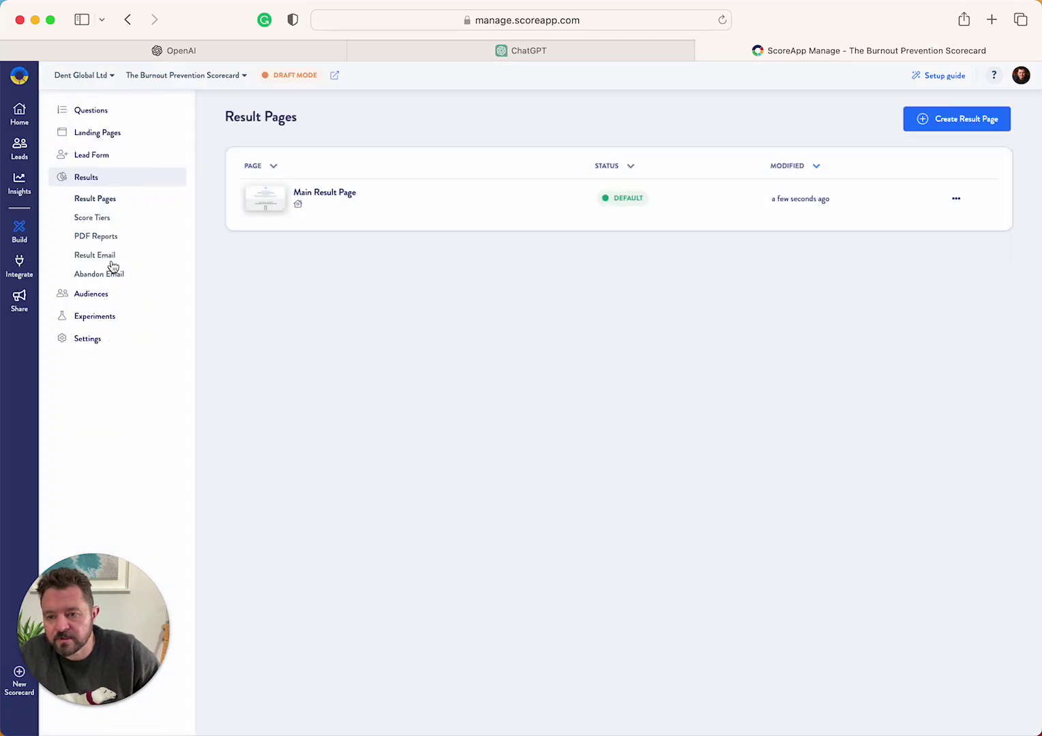
click(99, 256)
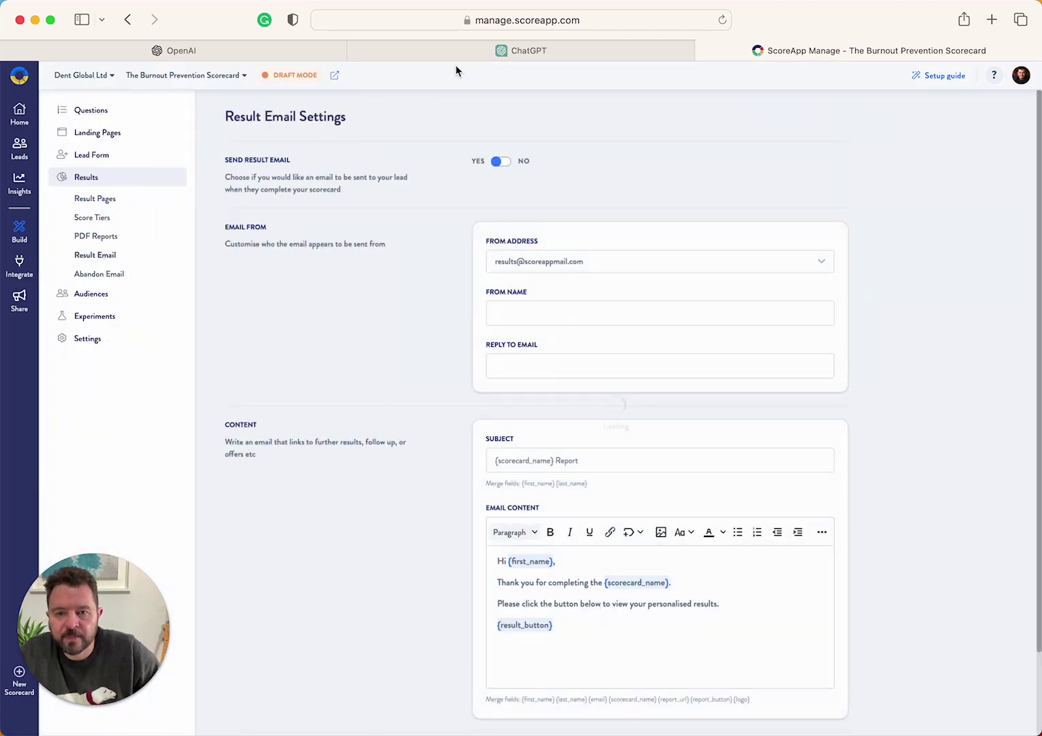
click(457, 51)
Step: Ask ChatGPT for a thank-you email inviting the quiz-taking entrepreneur to a meeting
scroll(443, 306, down, 15)
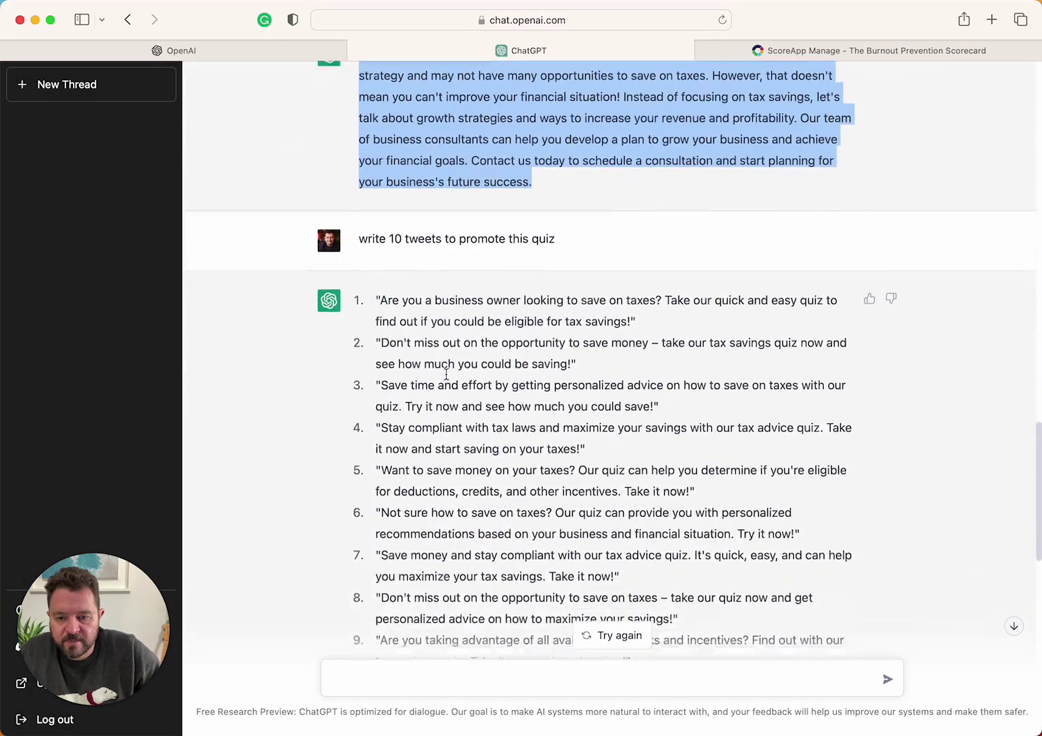
scroll(438, 308, down, 2)
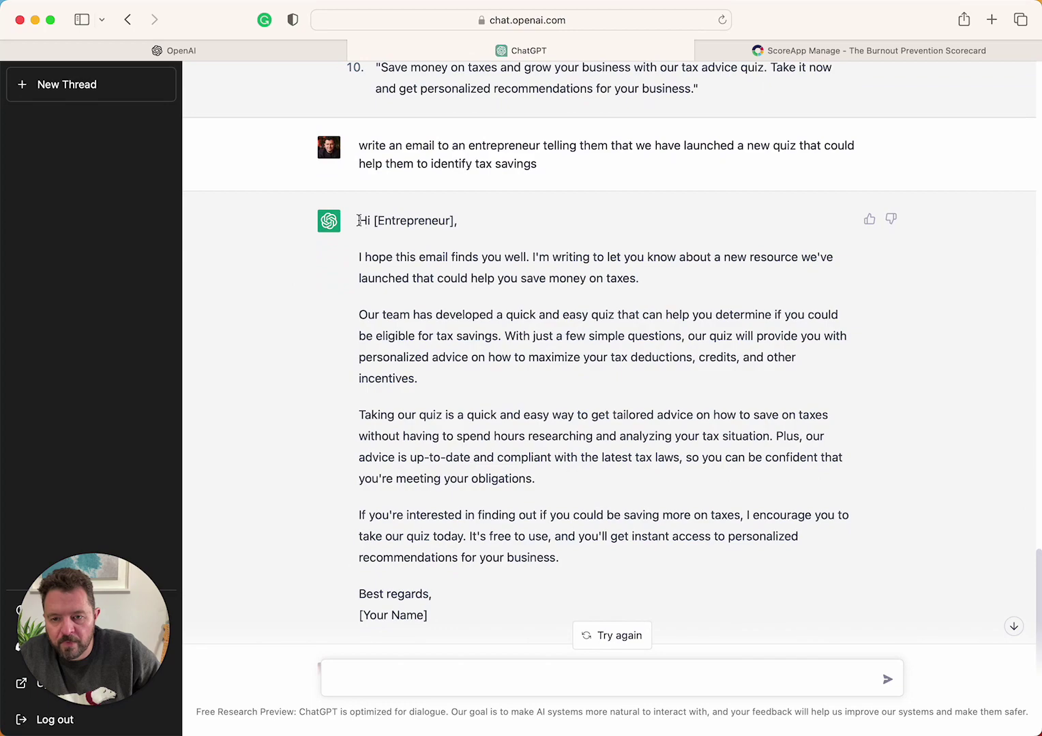
drag(359, 221, 531, 497)
scroll(531, 503, up, 3)
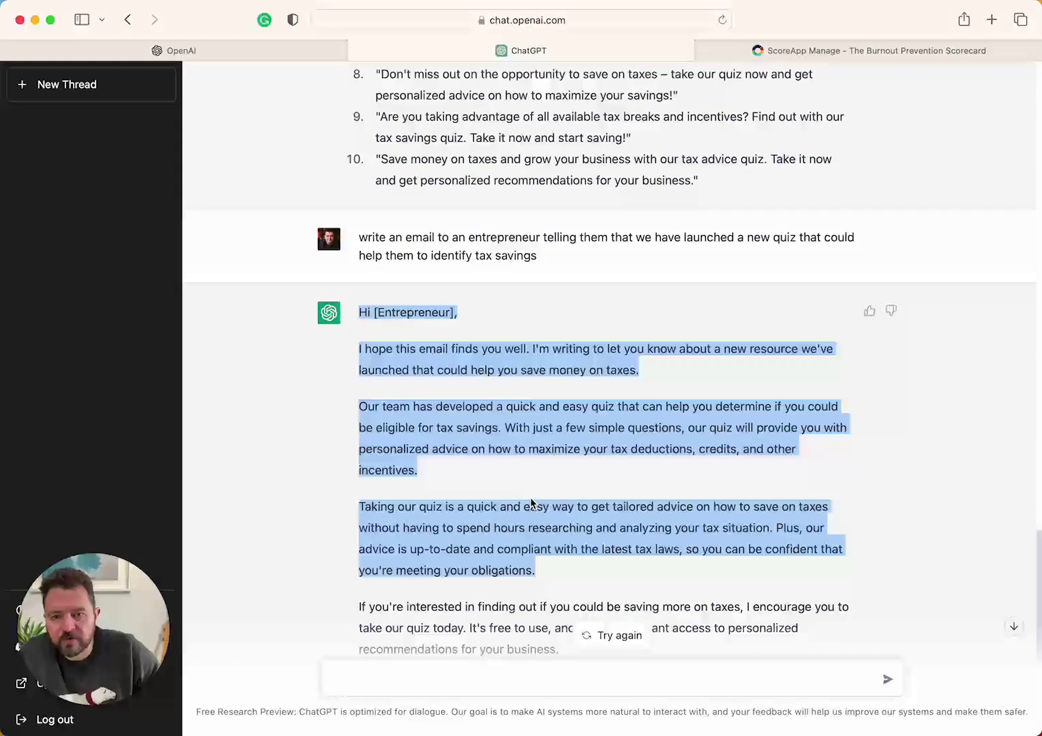
scroll(477, 444, down, 12)
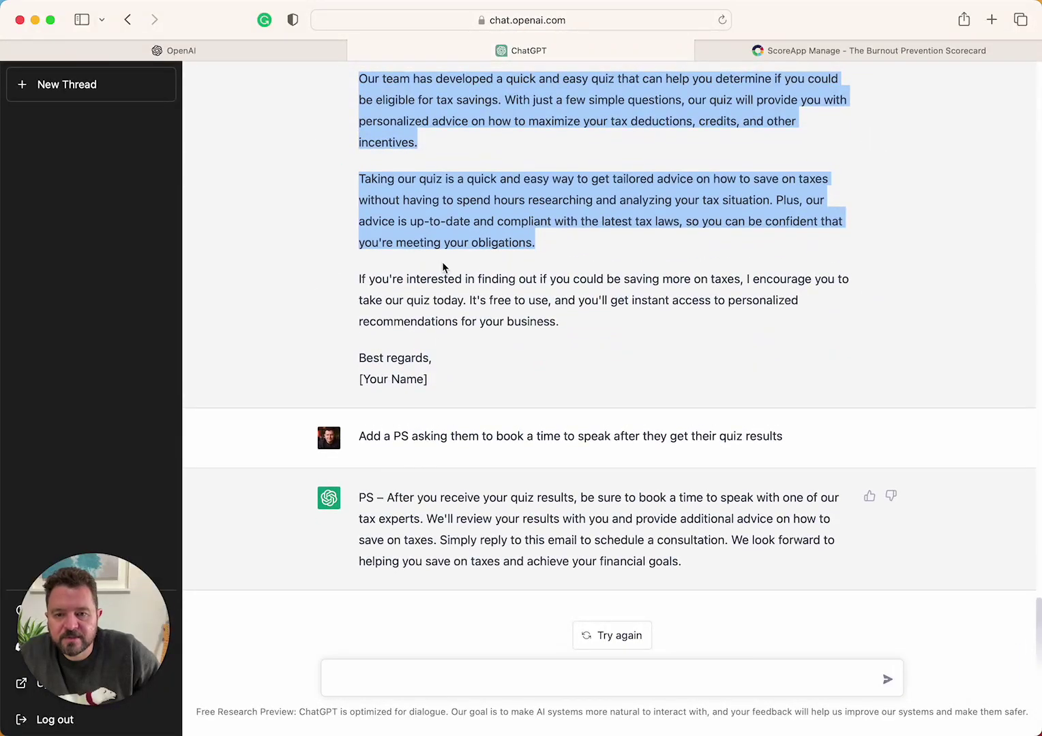
scroll(442, 266, up, 5)
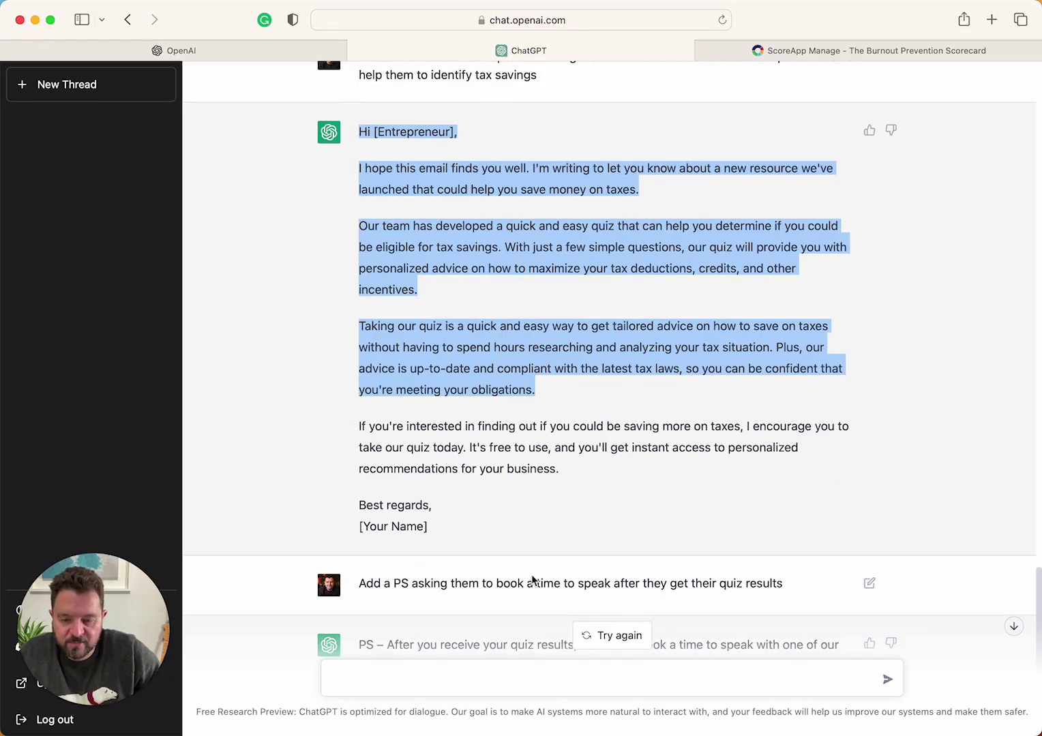
scroll(458, 558, up, 1)
scroll(460, 558, down, 5)
click(395, 677)
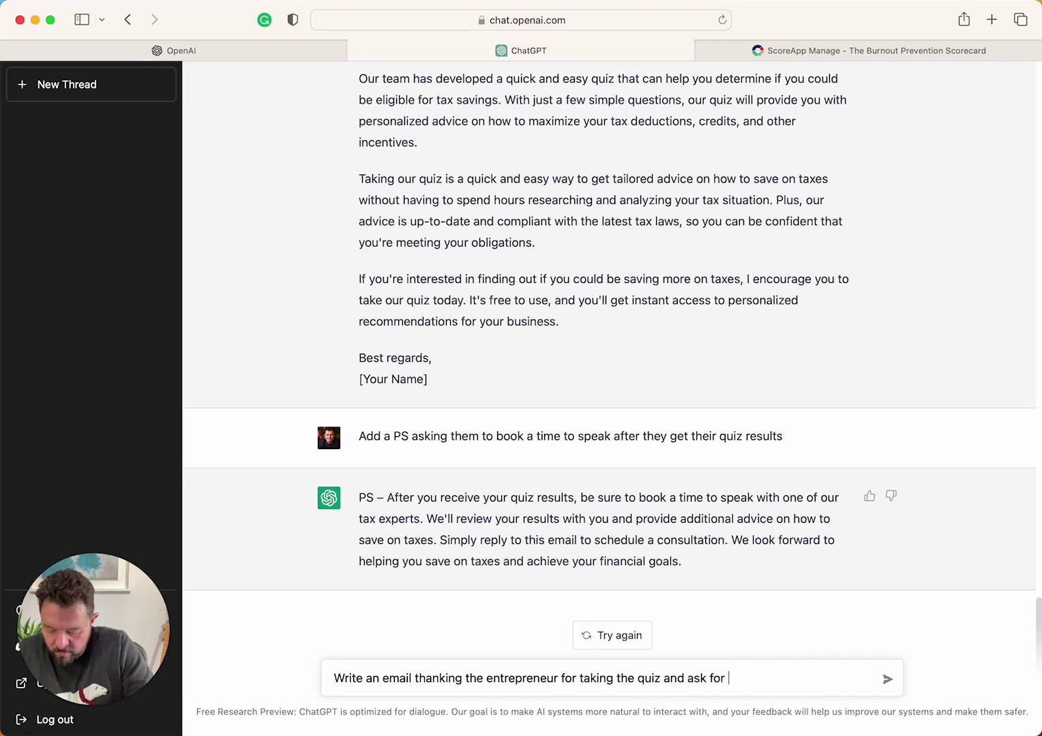
key(Return)
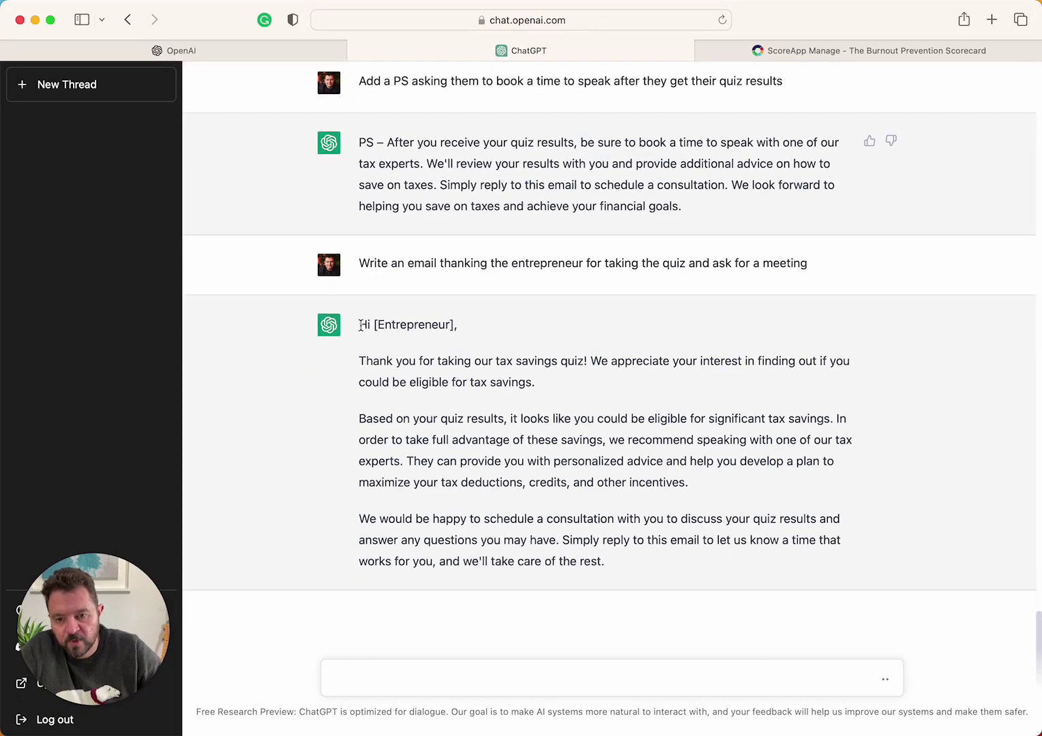
Step: Copy the full thank-you email, including the sign-off
drag(361, 326, 680, 563)
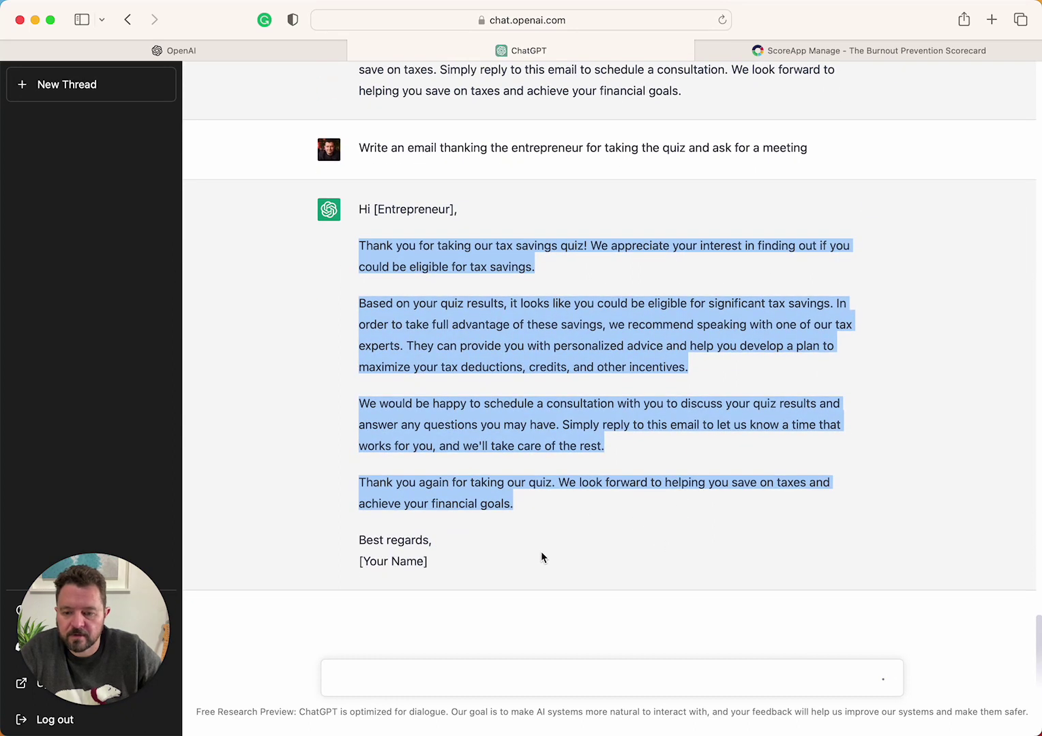
drag(487, 565, 481, 551)
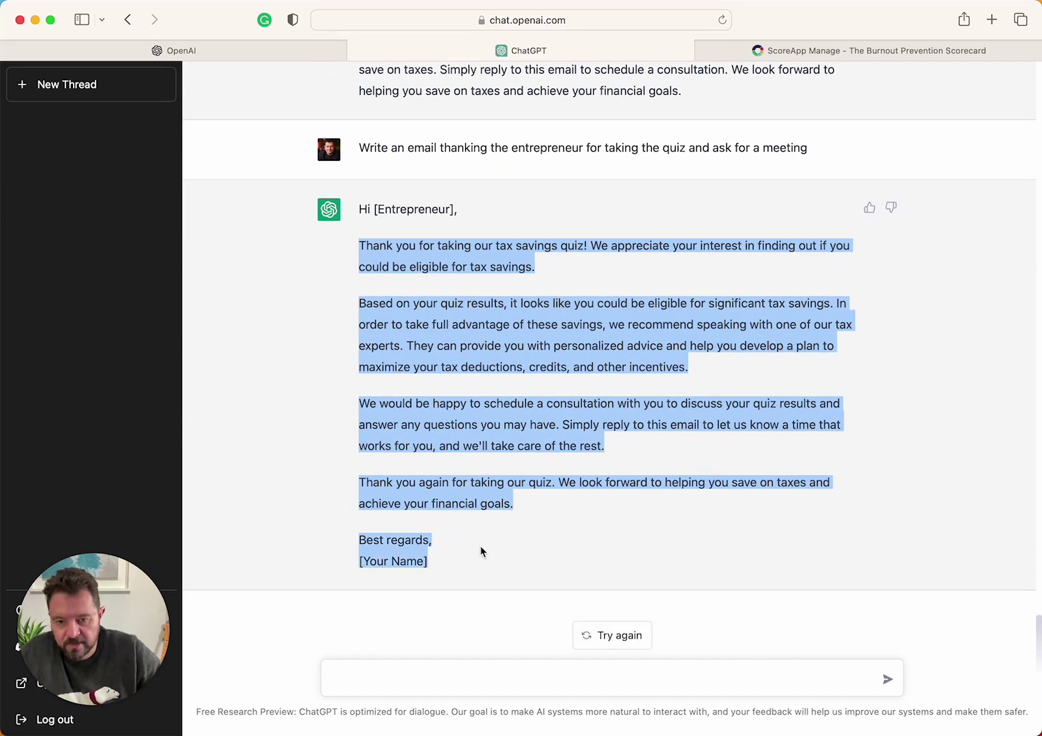
right_click(469, 304)
click(500, 373)
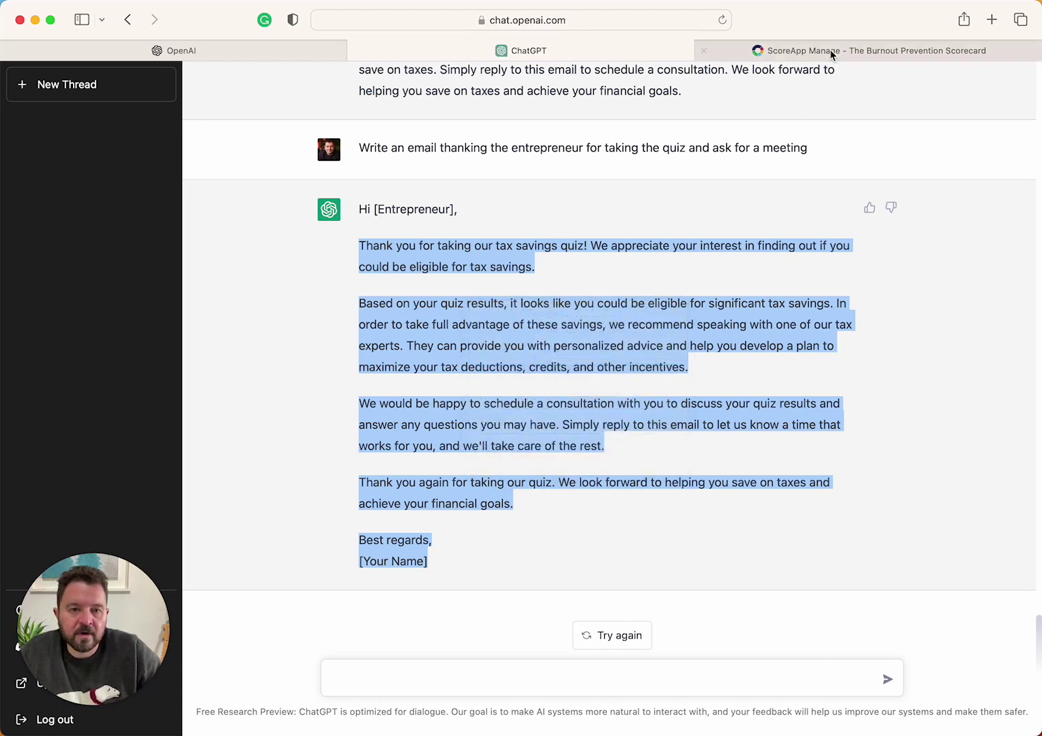
Step: Paste the ChatGPT thank-you email into the result email body over the personalised-results line
click(785, 50)
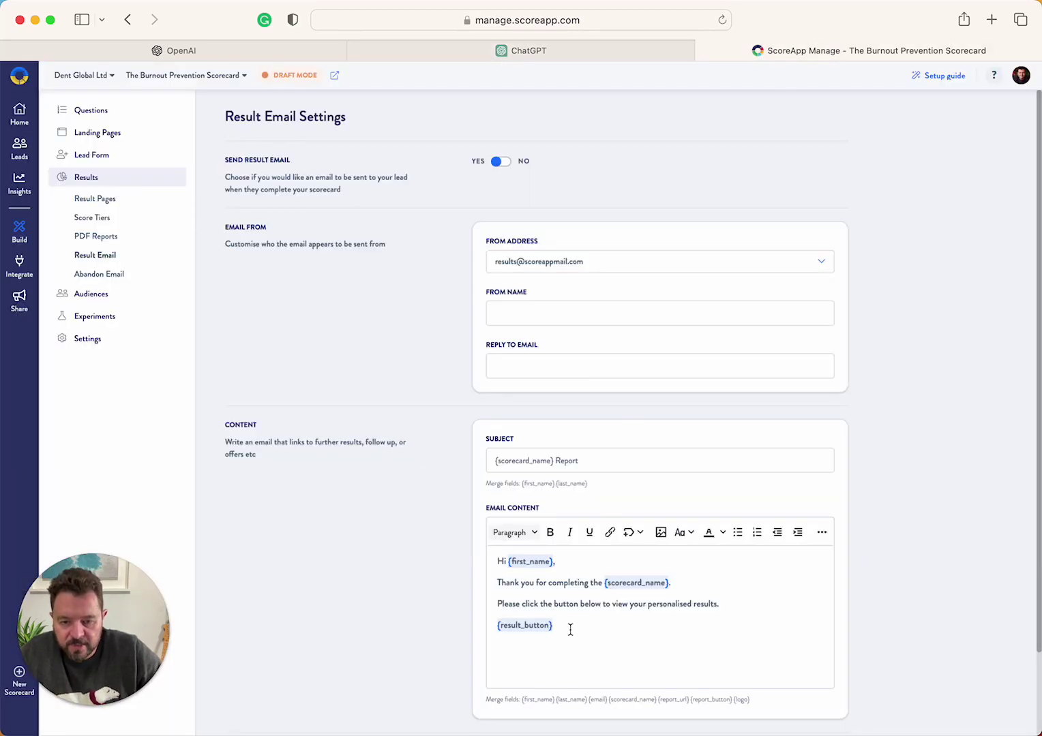
drag(729, 607, 468, 598)
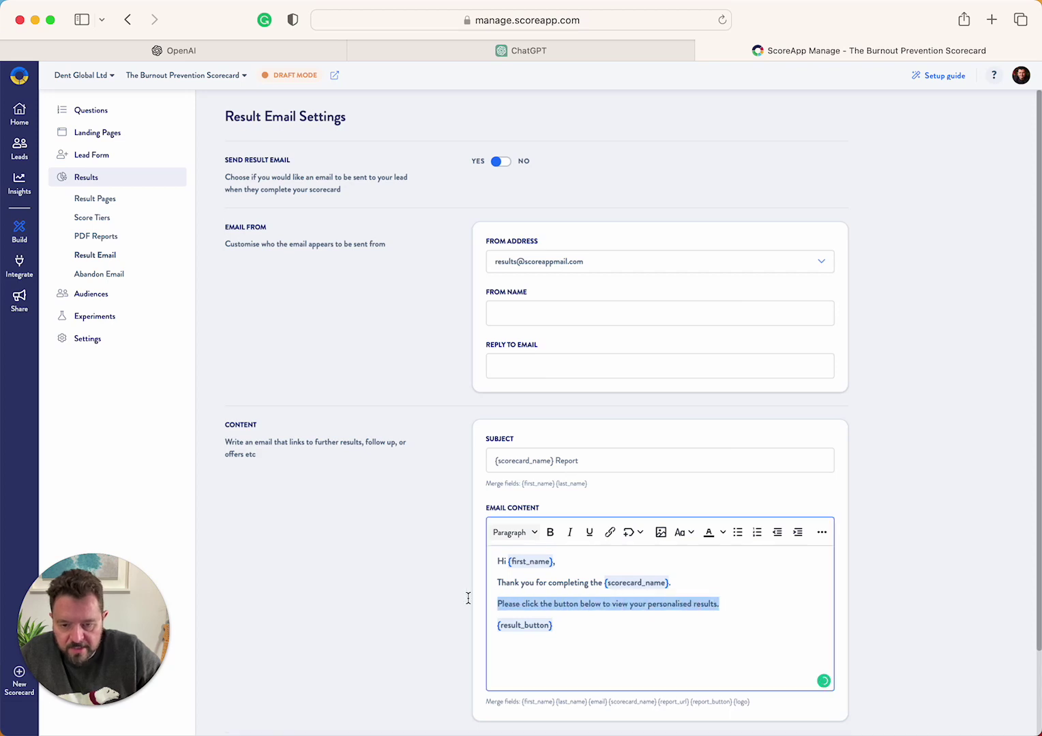
key(super+v)
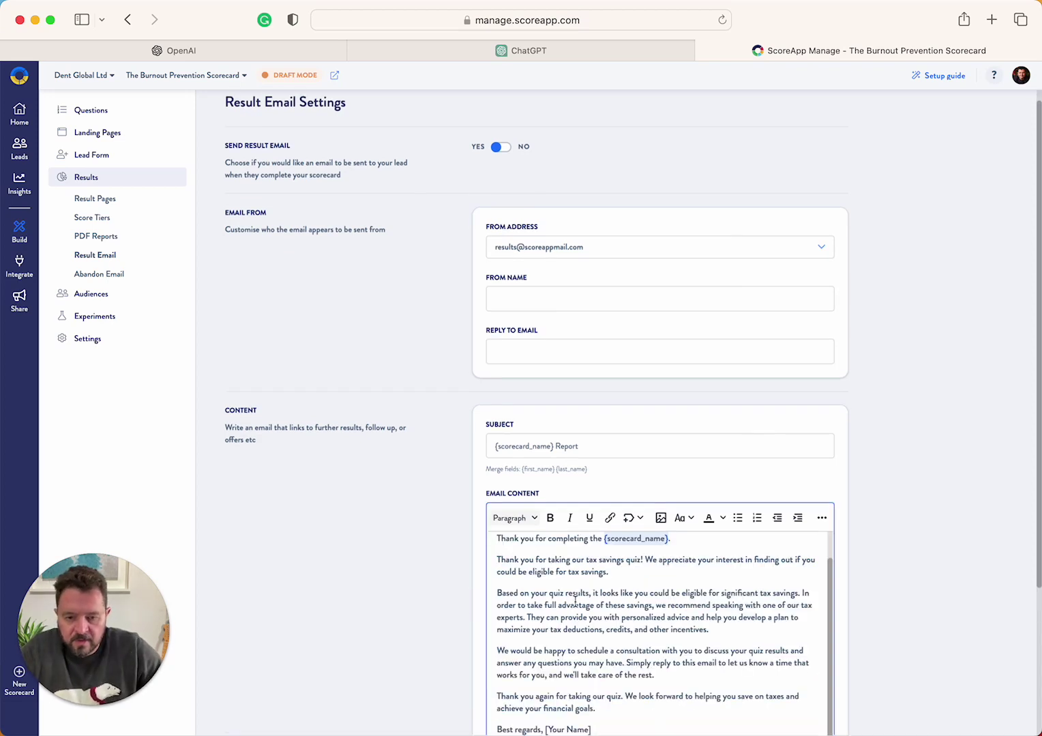
scroll(575, 600, up, 2)
scroll(552, 609, down, 2)
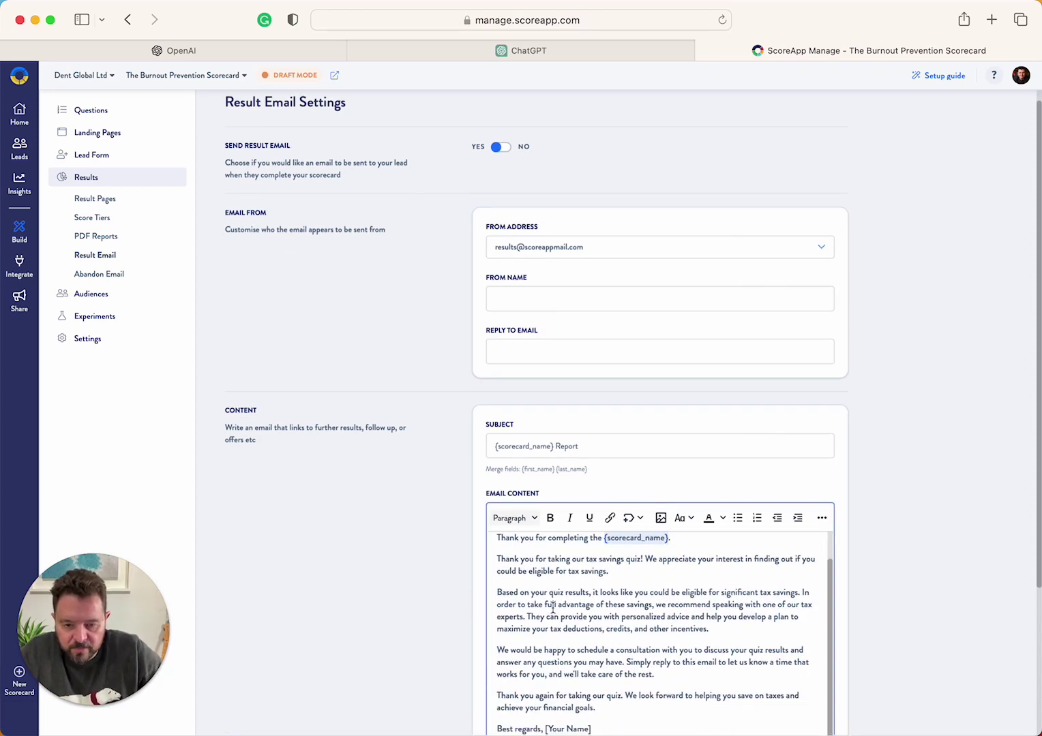
scroll(545, 634, down, 5)
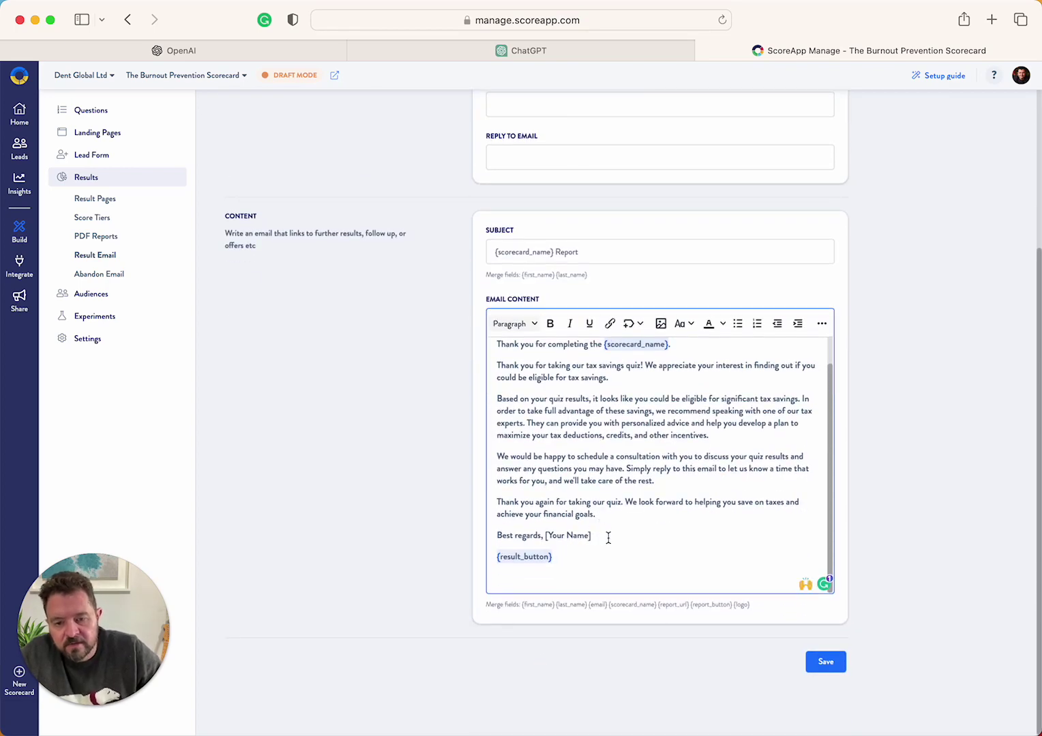
Step: Replace the [Your Name] placeholder with the sender's first name and save the email
drag(608, 538, 572, 533)
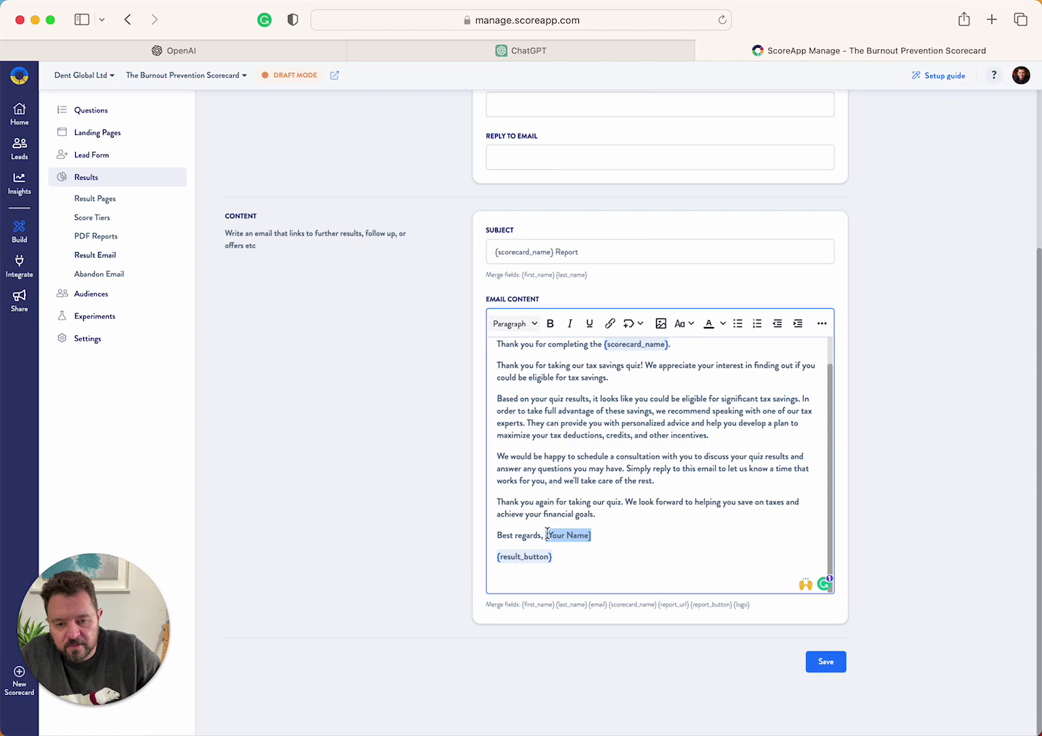
key(BackSpace)
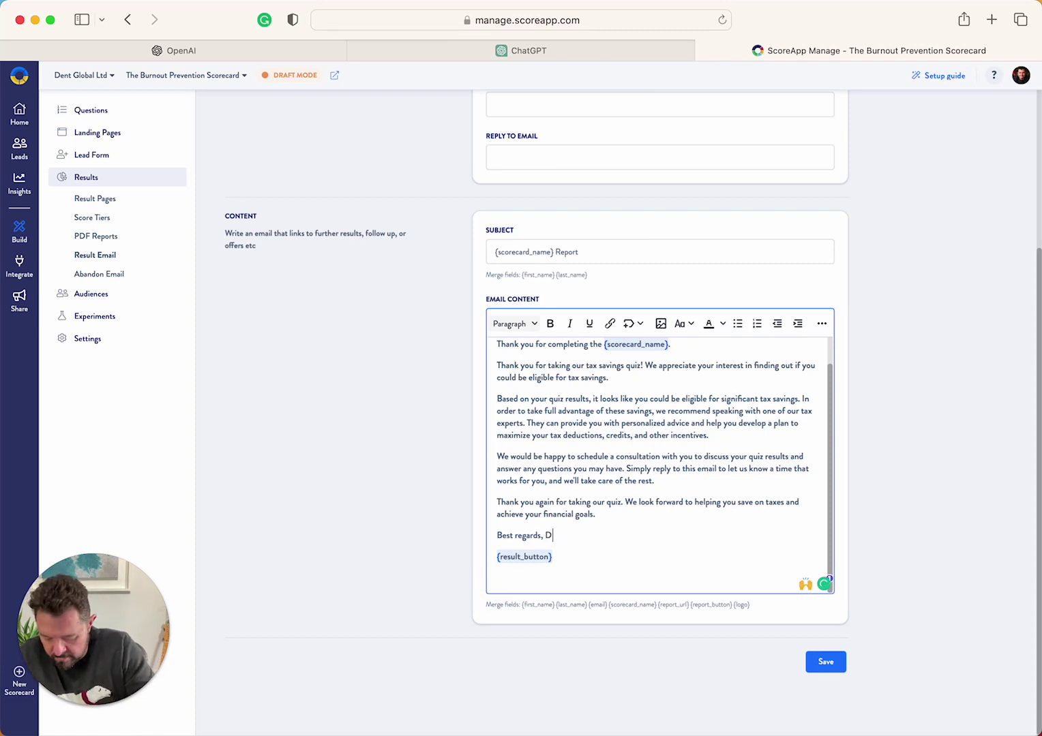
click(834, 663)
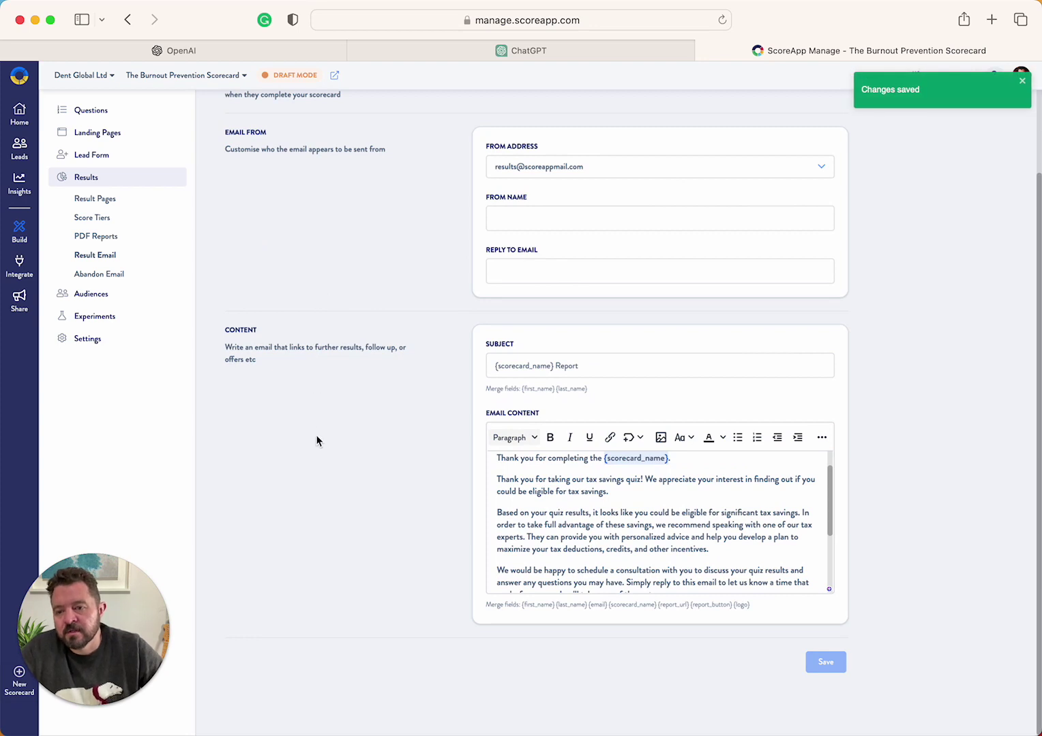
Step: View the scorecard's QR code on the Share page, then start a Twitter post with its link
click(20, 302)
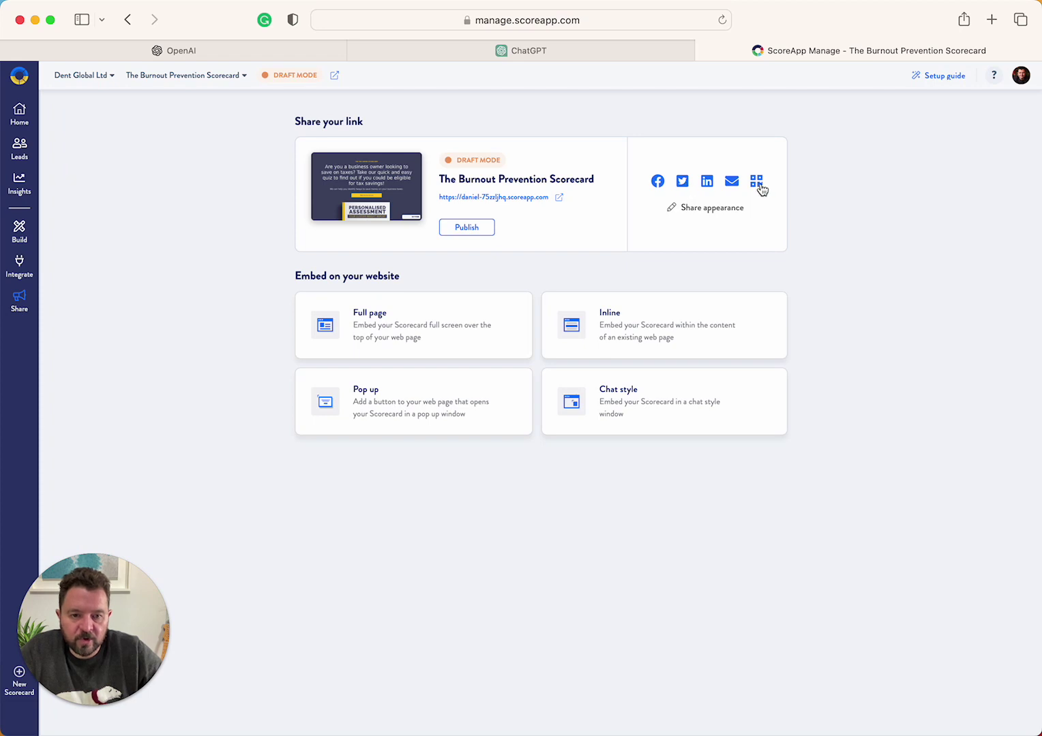
click(757, 181)
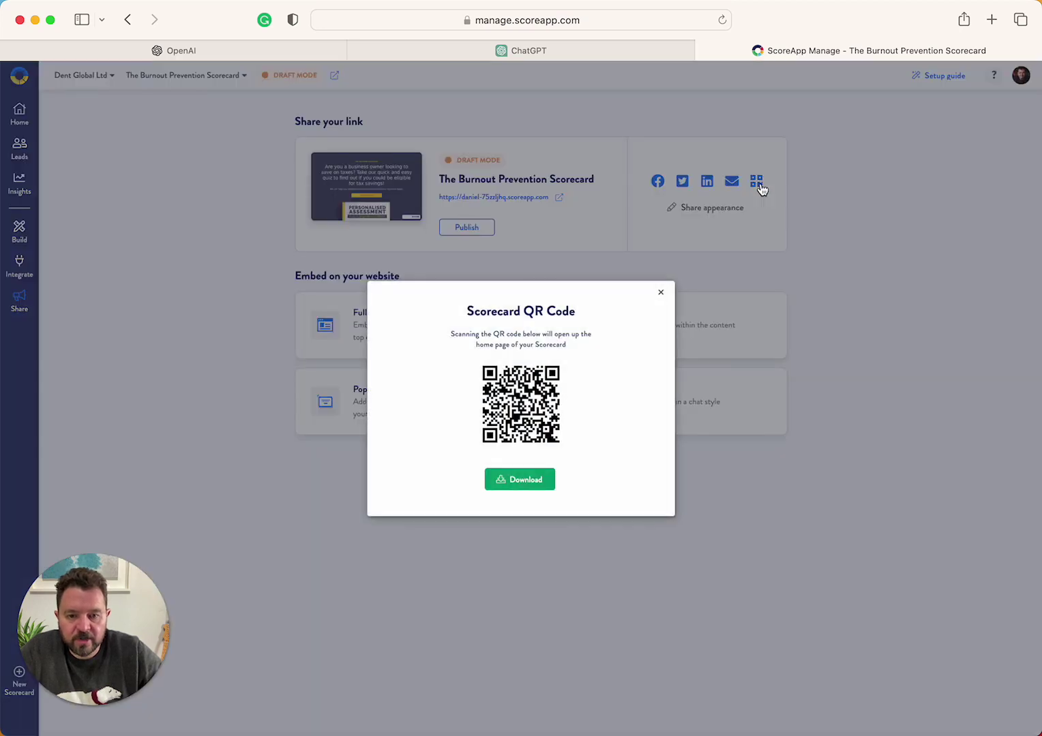
click(661, 296)
click(684, 181)
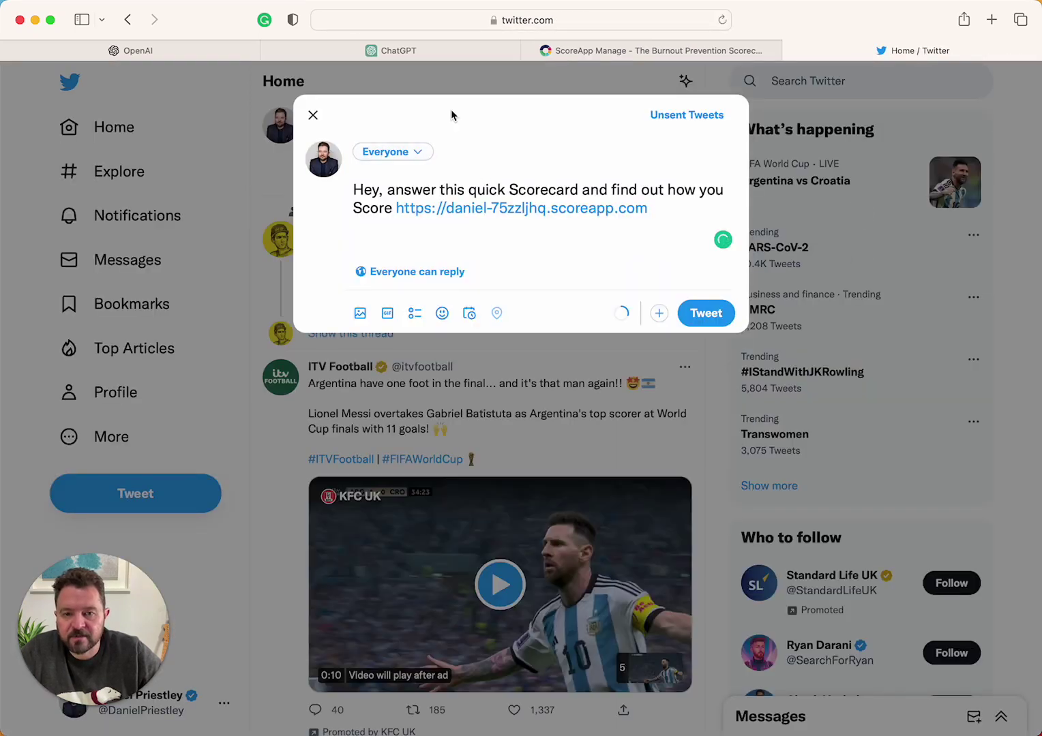
Step: Copy ChatGPT's third suggested tweet about getting personalized tax advice
click(438, 52)
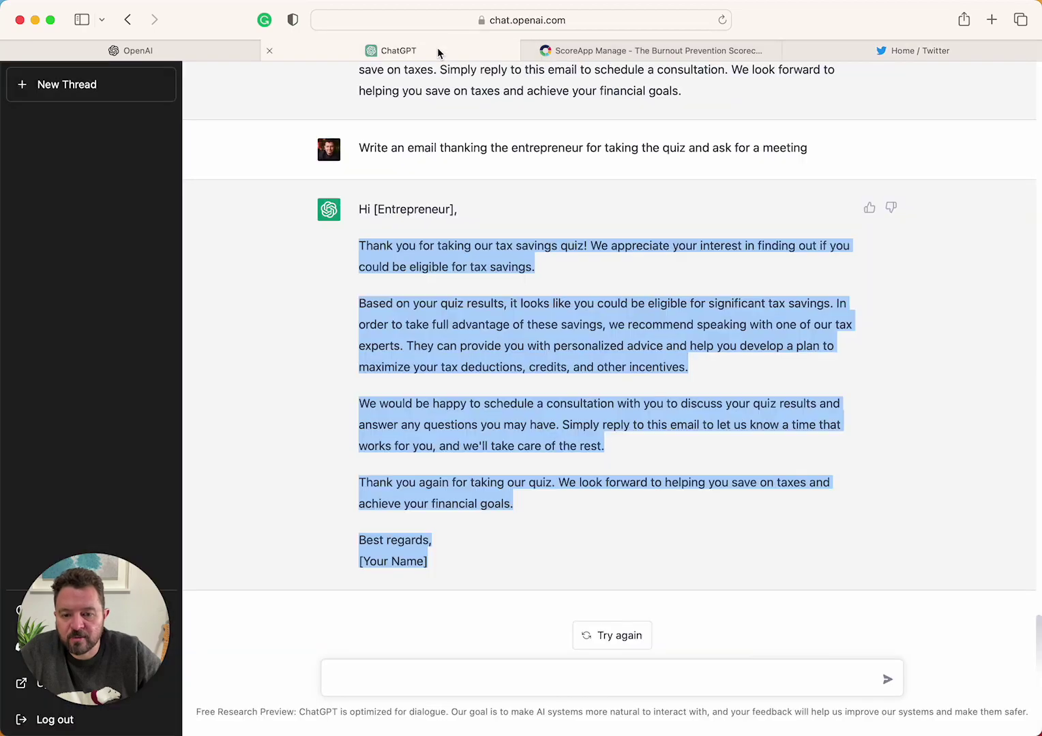
scroll(419, 191, up, 20)
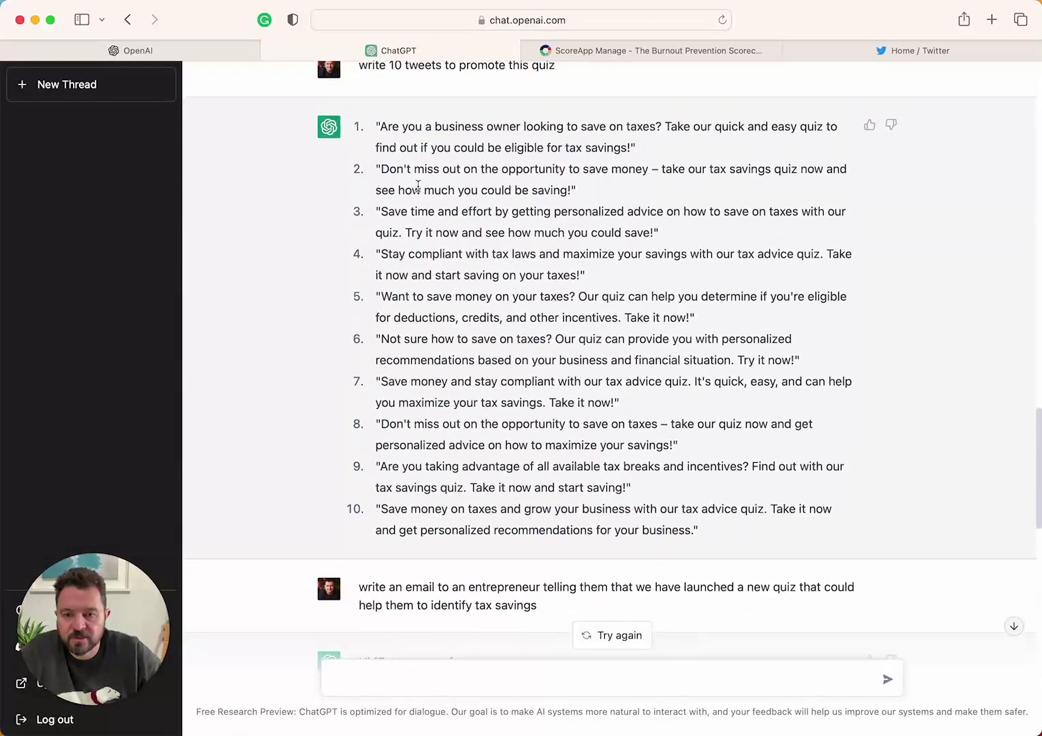
drag(376, 220, 664, 241)
right_click(583, 201)
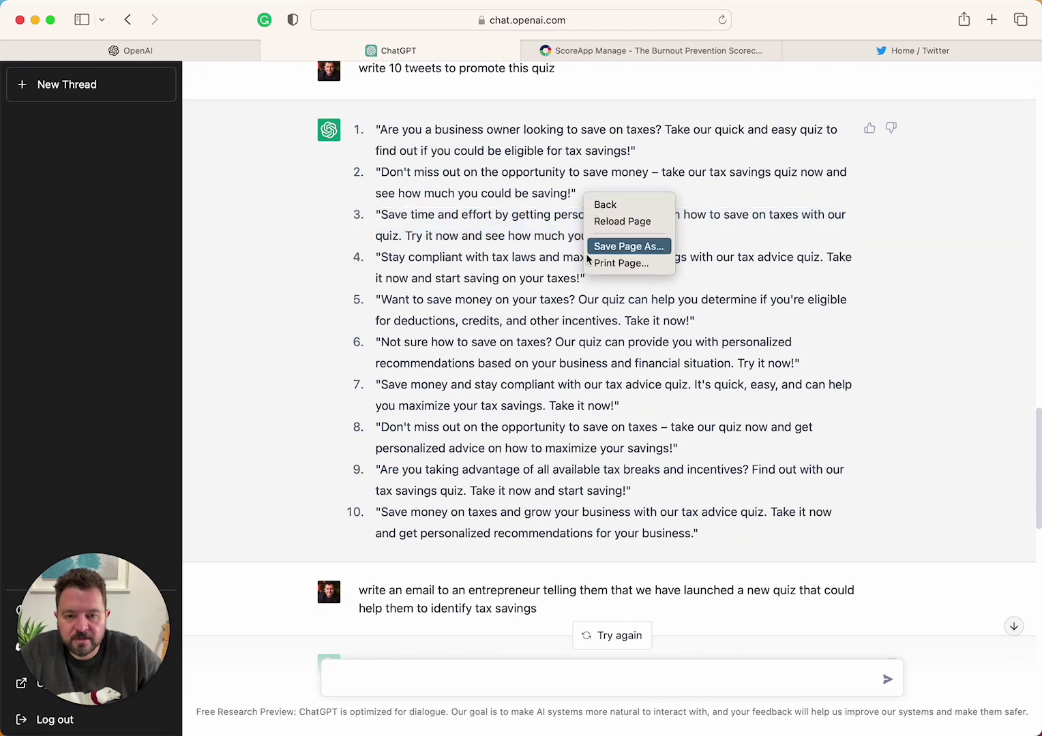
click(472, 233)
right_click(475, 235)
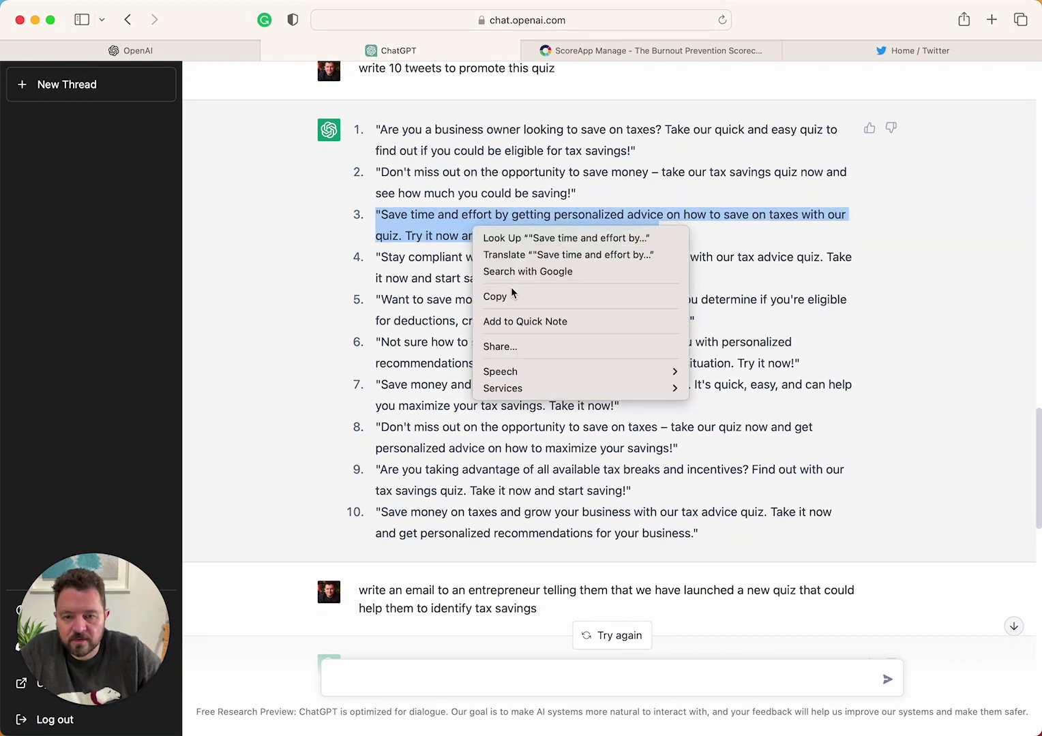
click(519, 295)
Step: Paste it over the Twitter draft's default wording, keeping the scorecard link
click(865, 49)
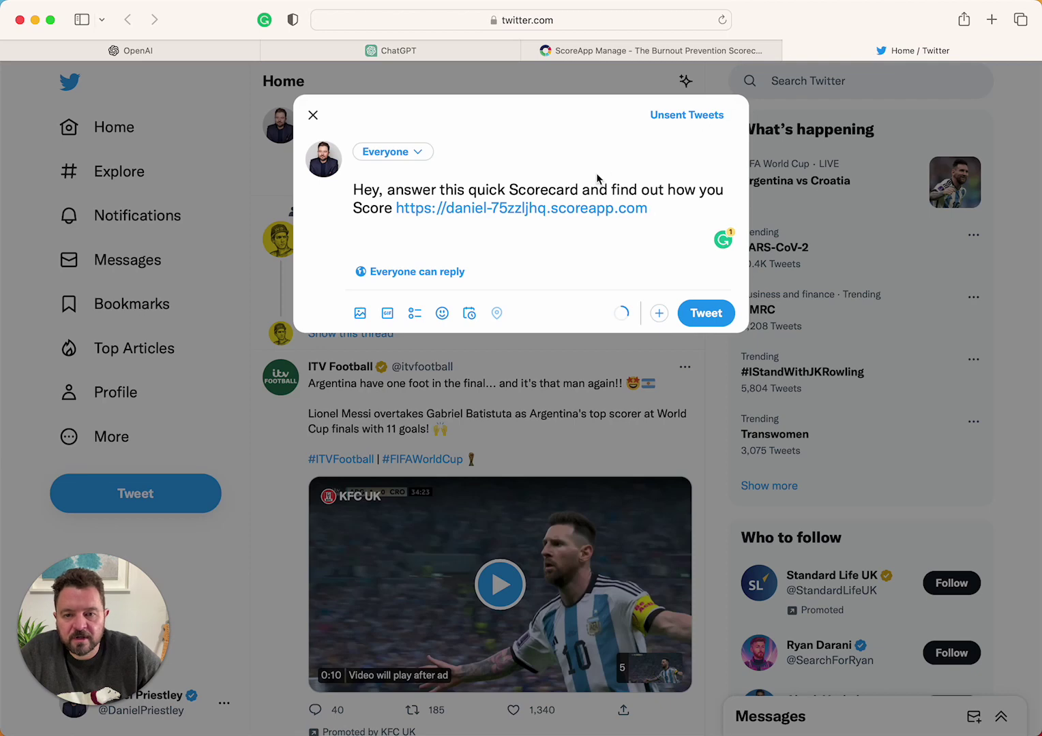
drag(393, 209, 347, 192)
right_click(365, 193)
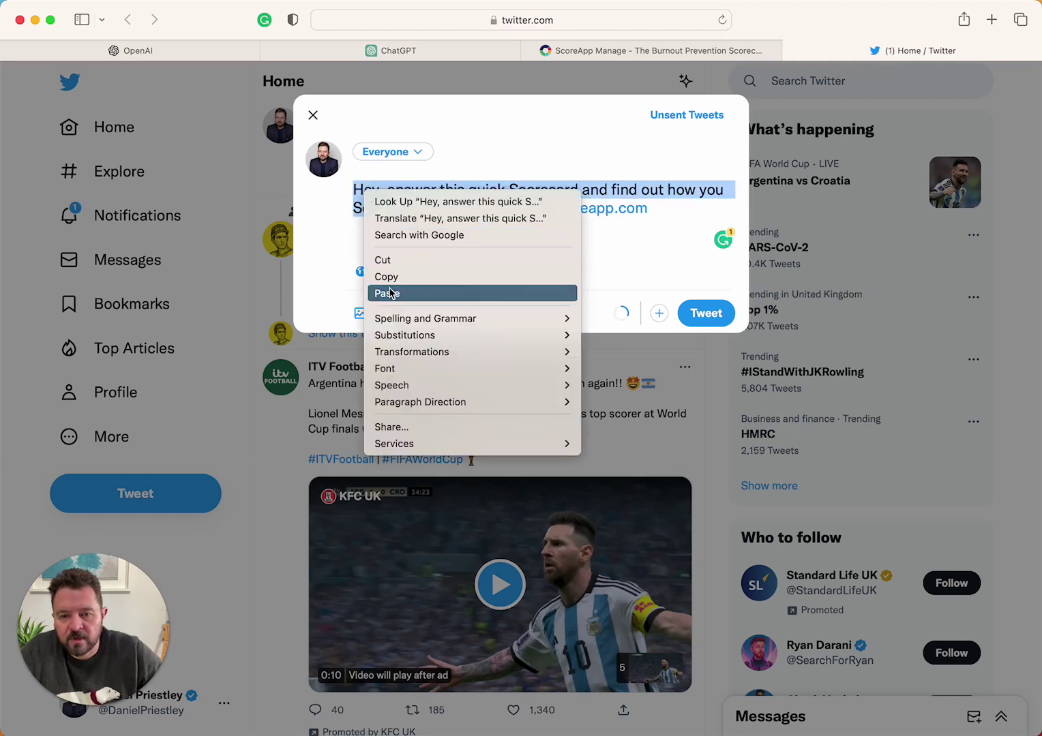
click(389, 293)
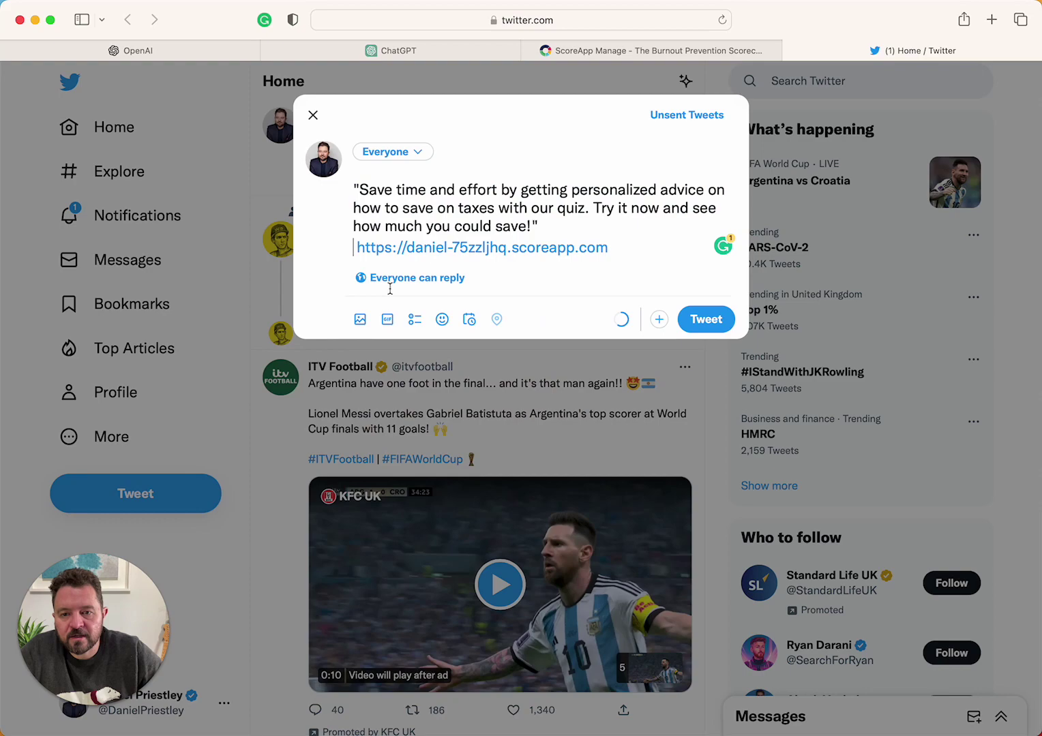
click(668, 55)
Step: Ask ChatGPT to 'write a linked in post about the importance of reviewing your business for tax savings'
click(447, 54)
scroll(512, 317, down, 10)
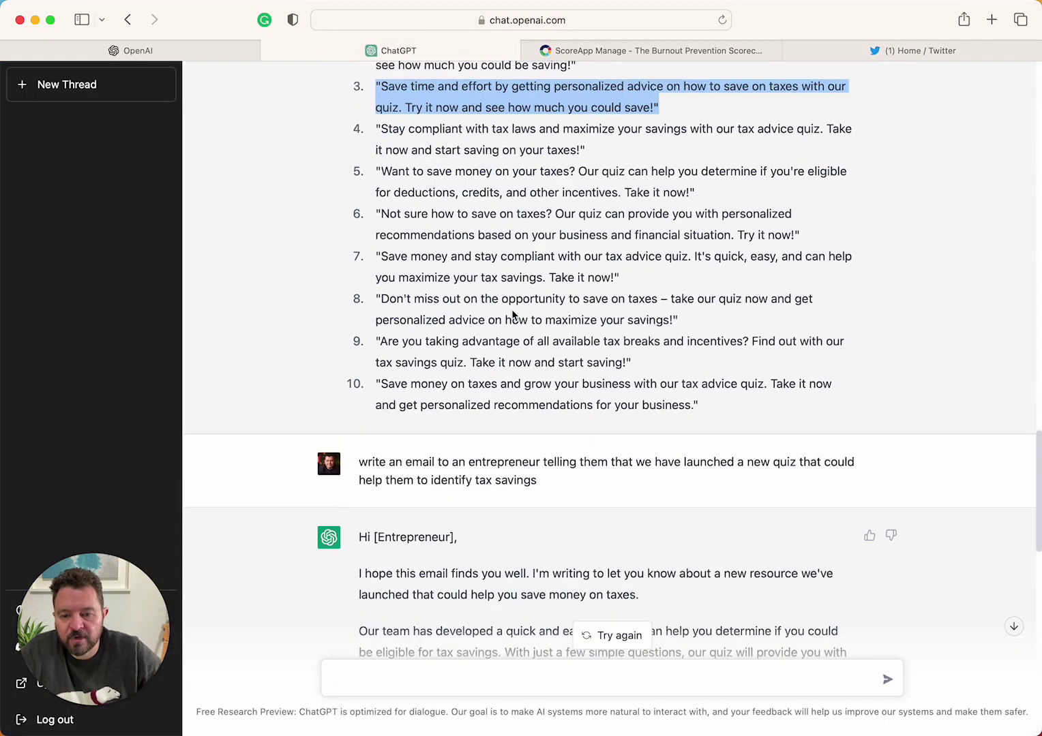
scroll(400, 389, down, 12)
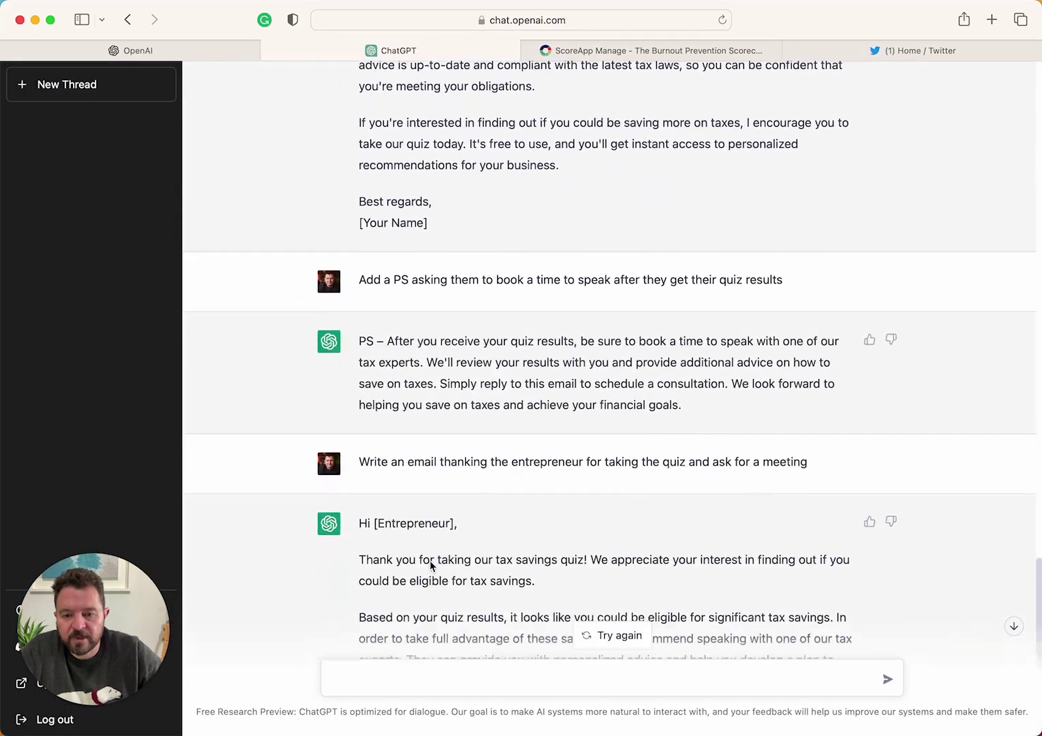
scroll(526, 359, up, 15)
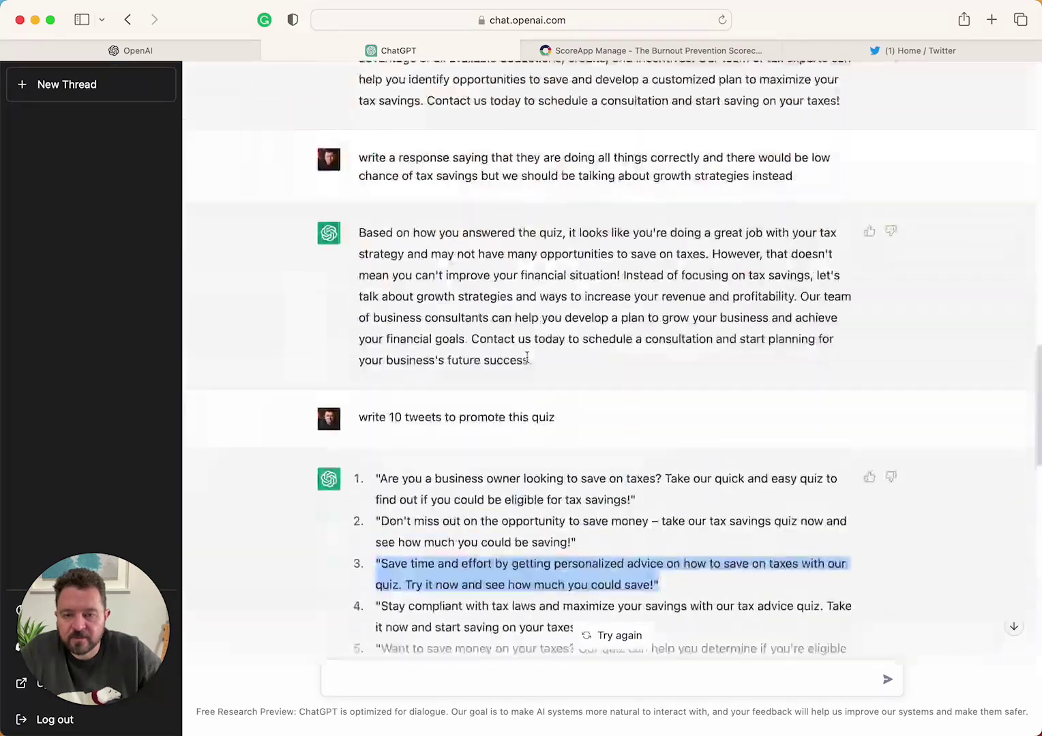
scroll(466, 297, up, 15)
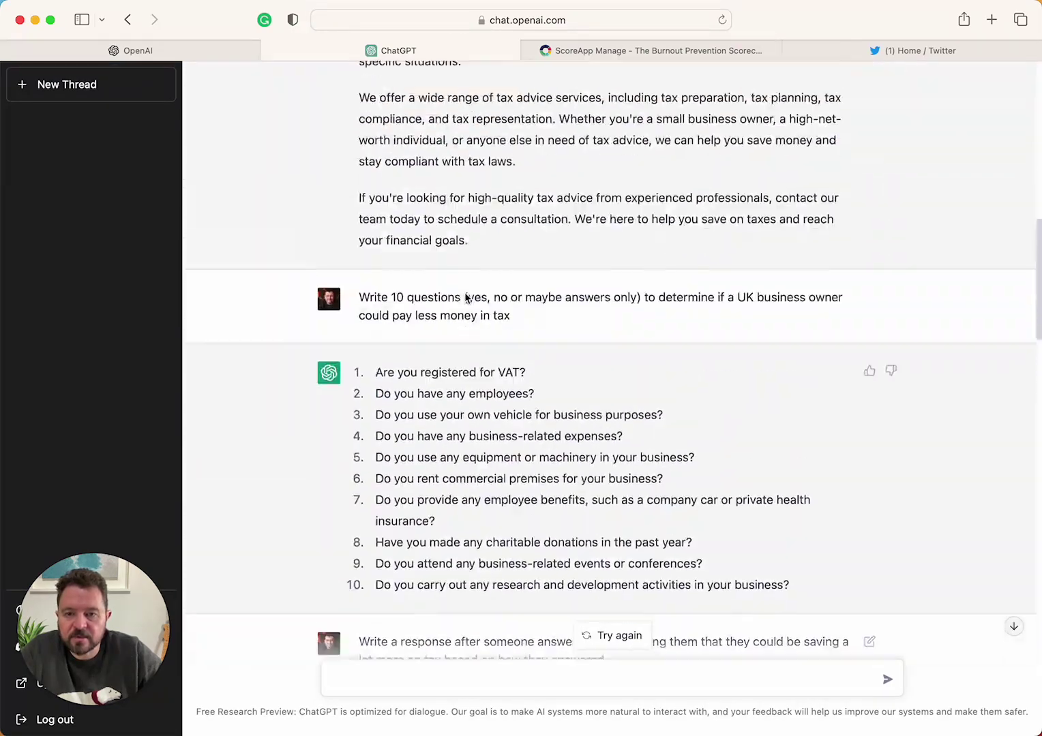
scroll(466, 297, up, 1)
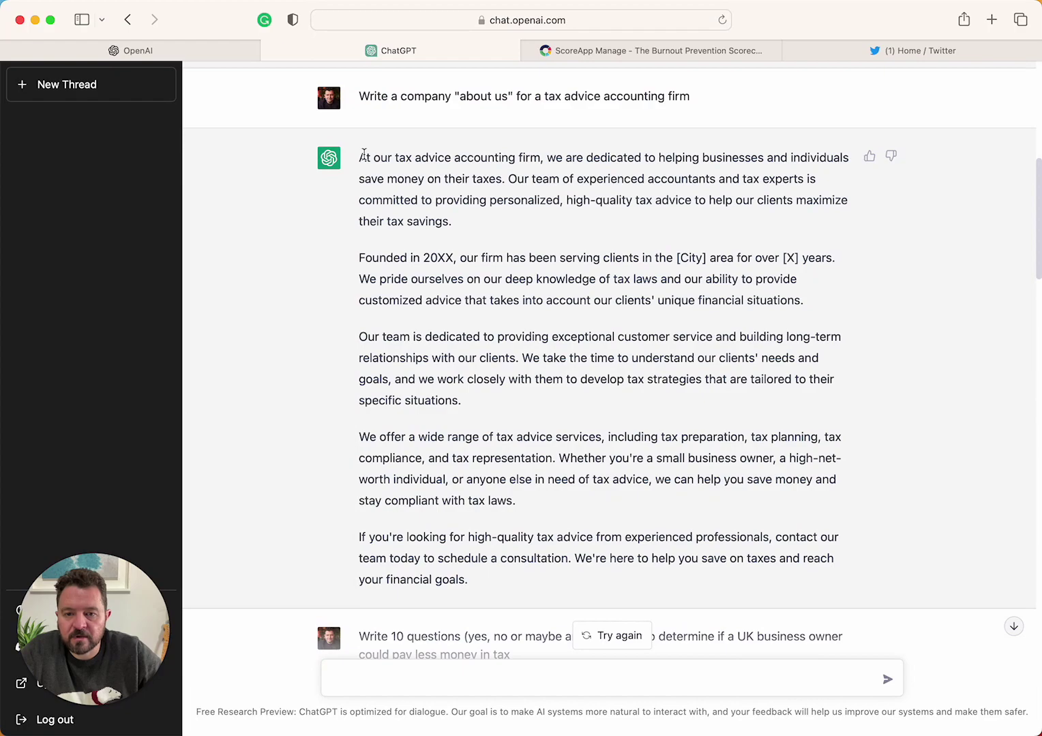
scroll(417, 246, down, 20)
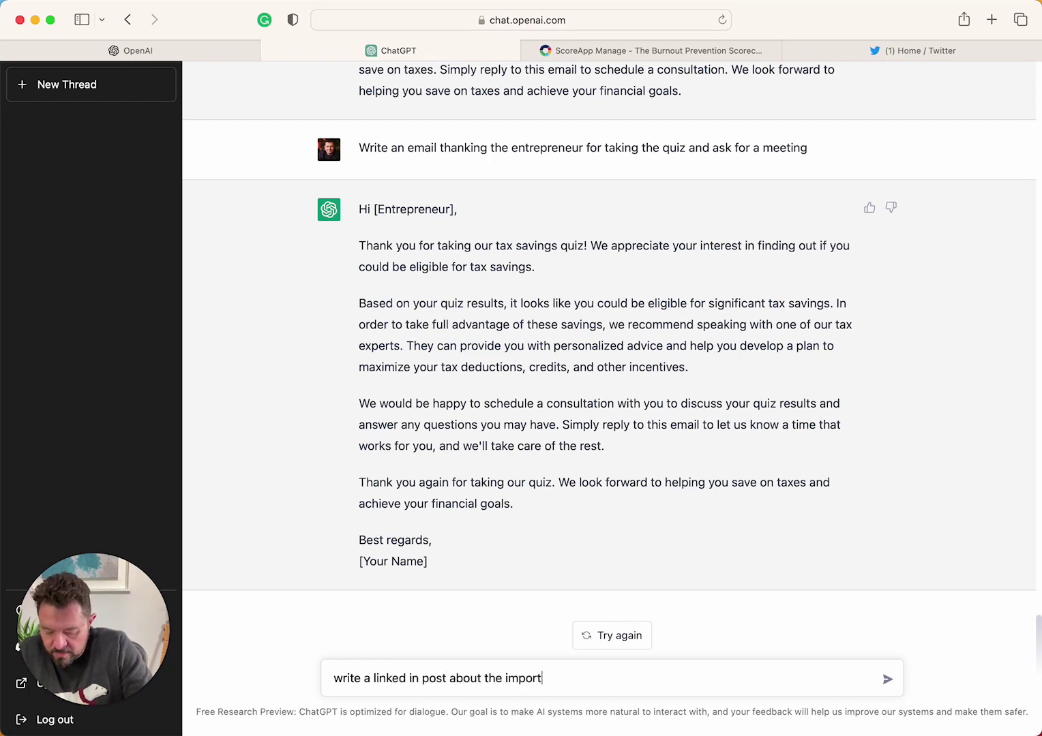
text(ce of)
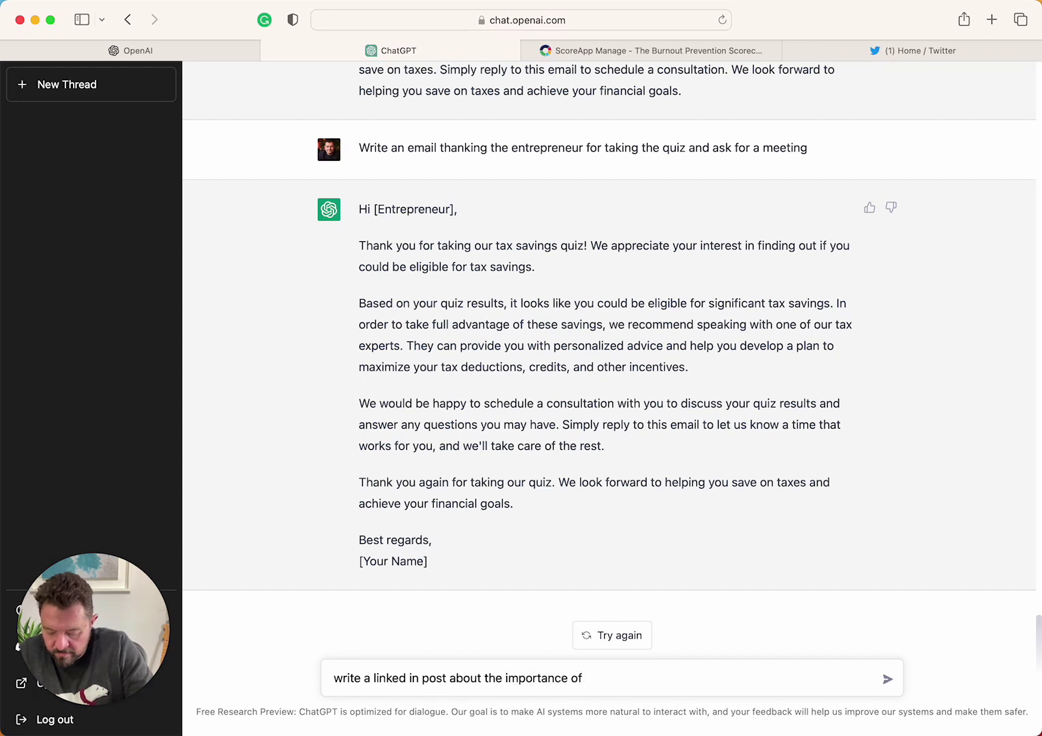
text( revie)
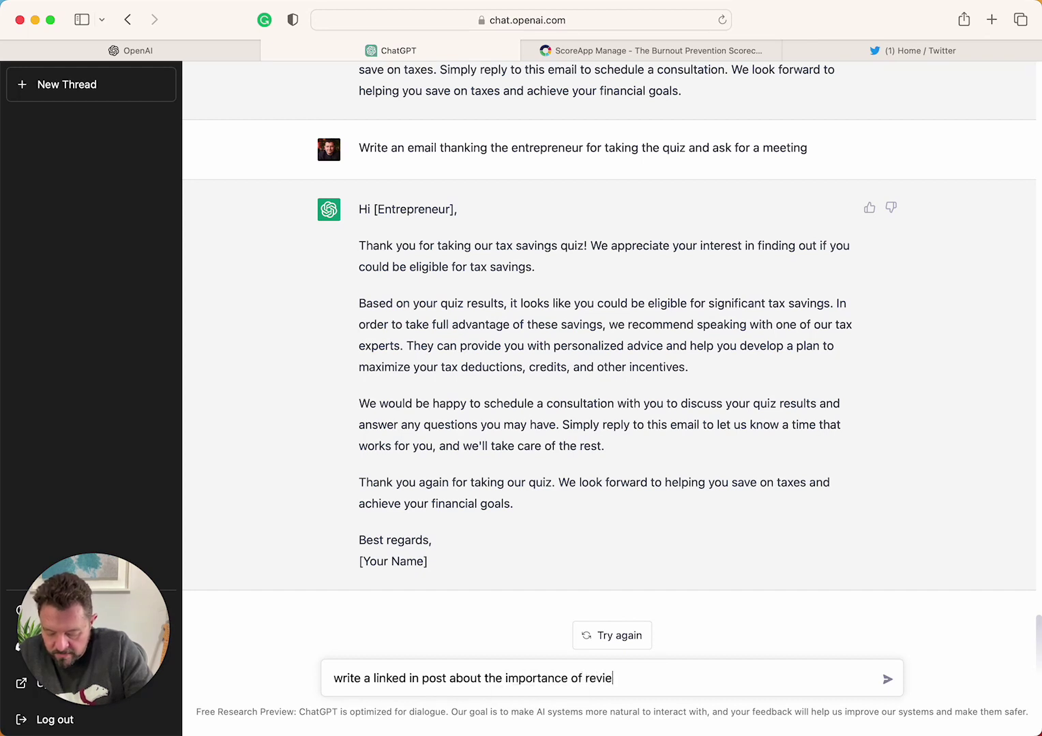
text(wing your business for tax saving)
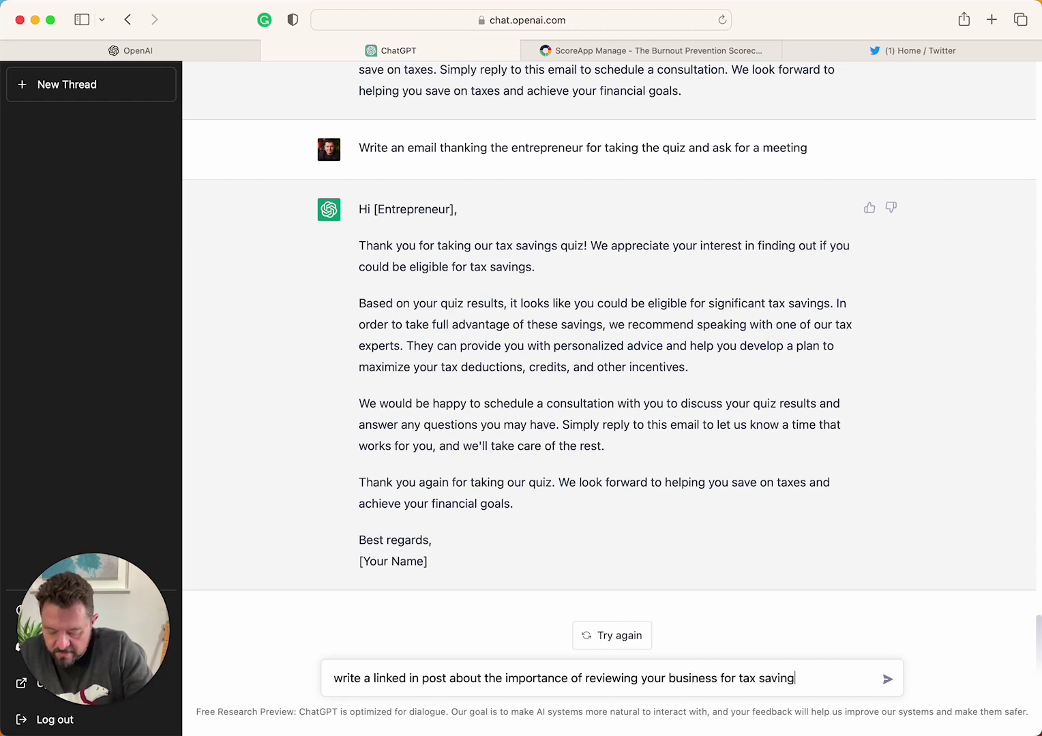
text(s)
key(Return)
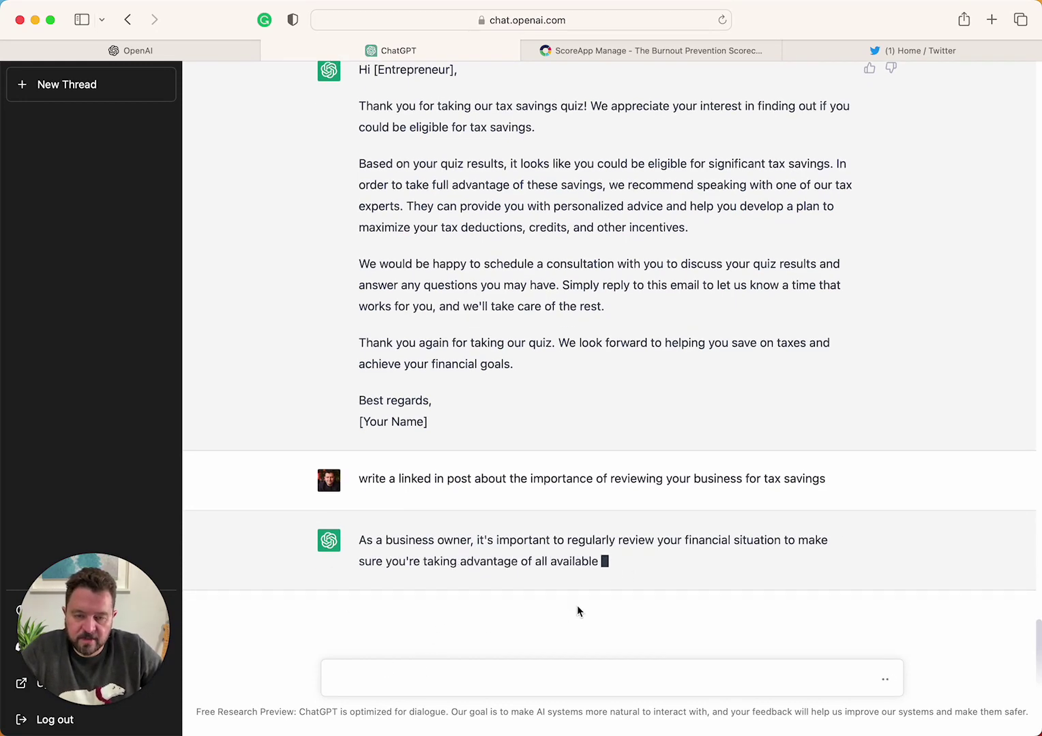
Step: Check ChatGPT's LinkedIn reply, close the Twitter tab, and return to ScoreApp's share page
mouse_move(891, 54)
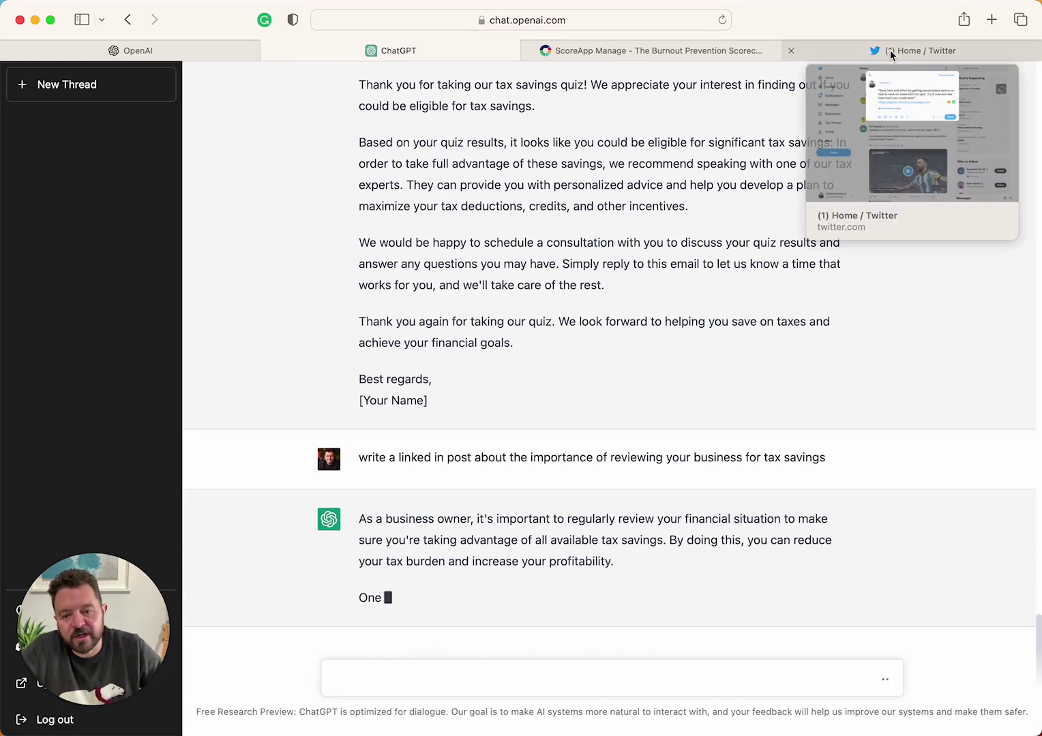
click(633, 54)
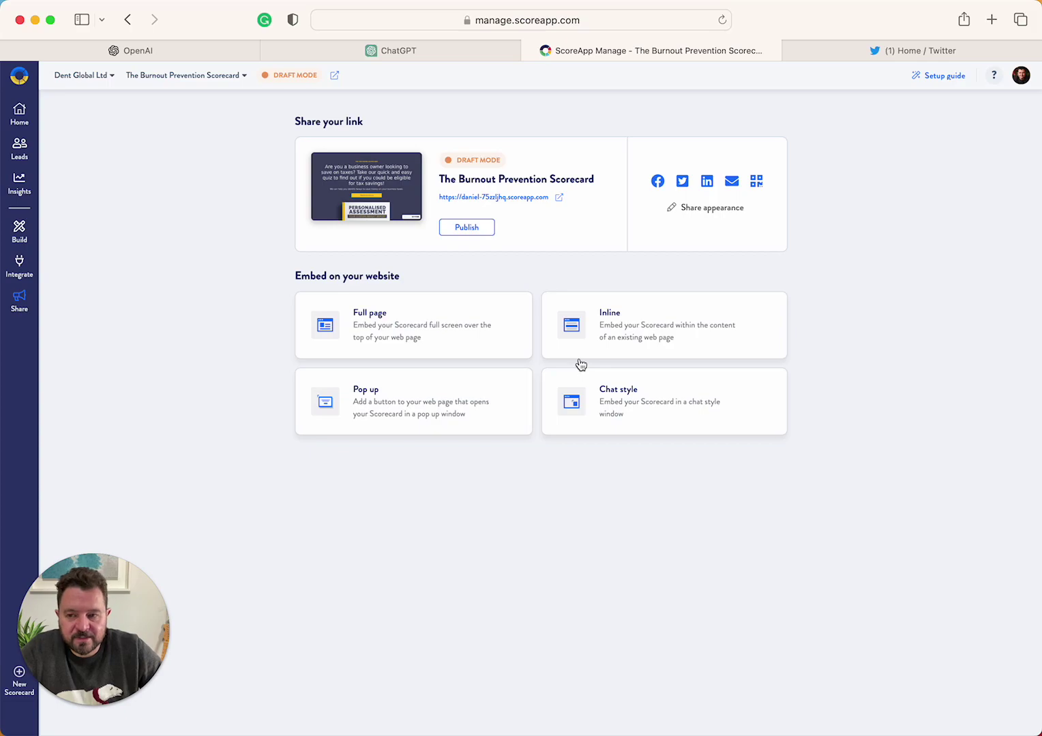
click(444, 54)
scroll(495, 375, up, 15)
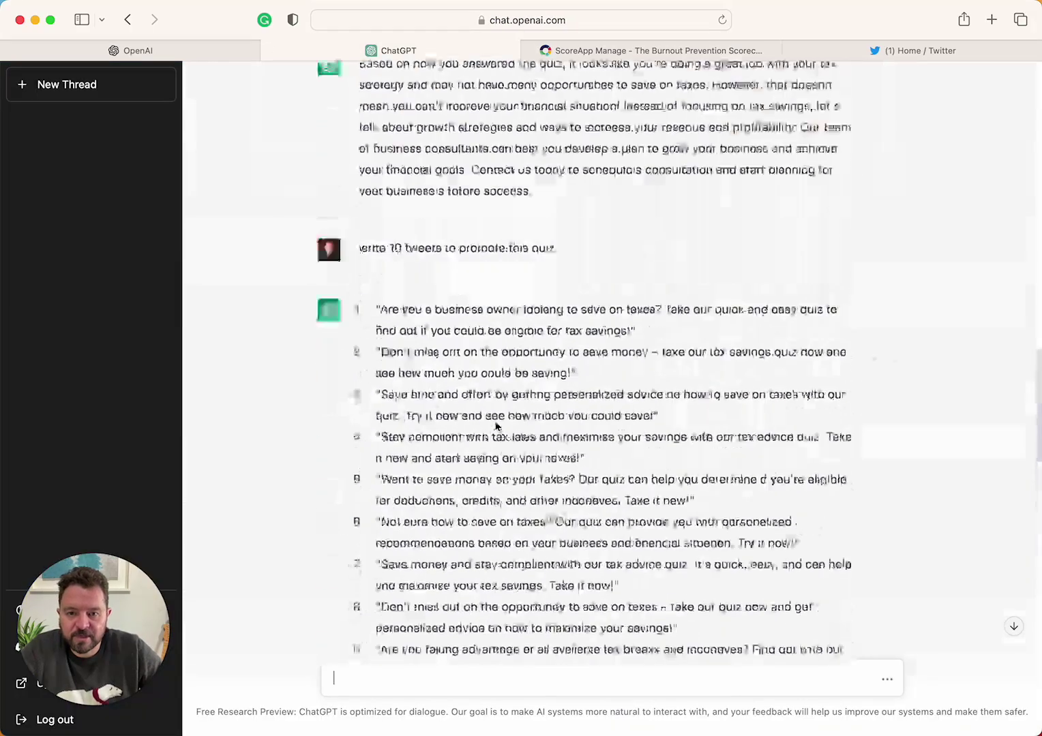
scroll(496, 426, up, 2)
scroll(496, 428, down, 20)
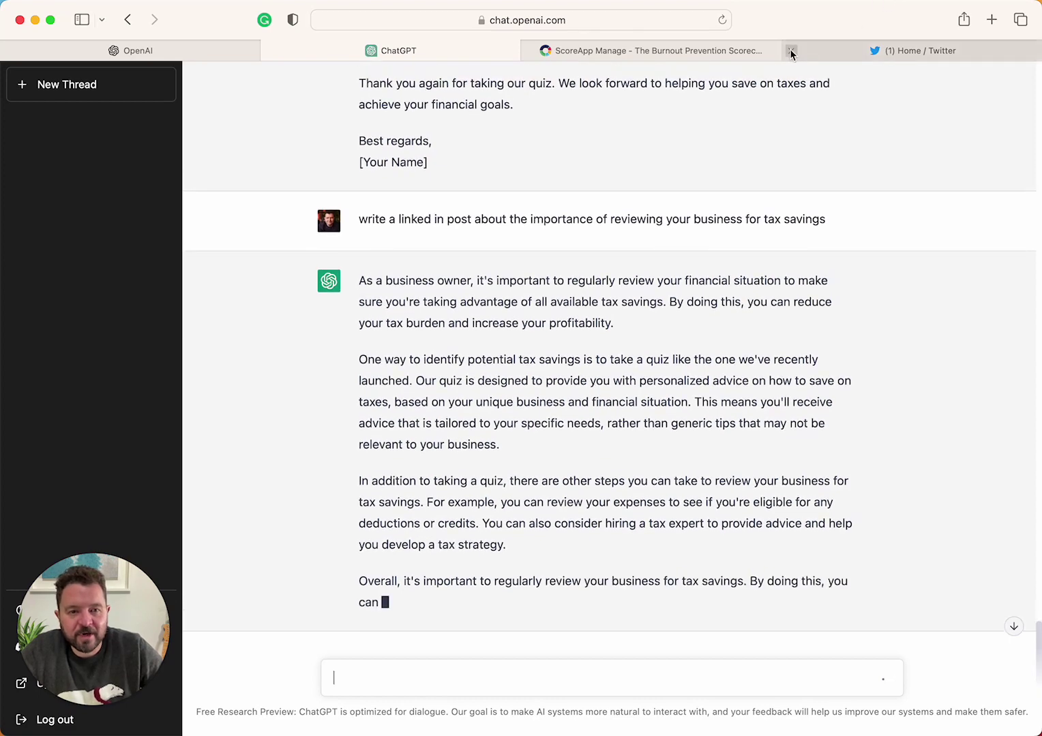
click(793, 50)
click(794, 49)
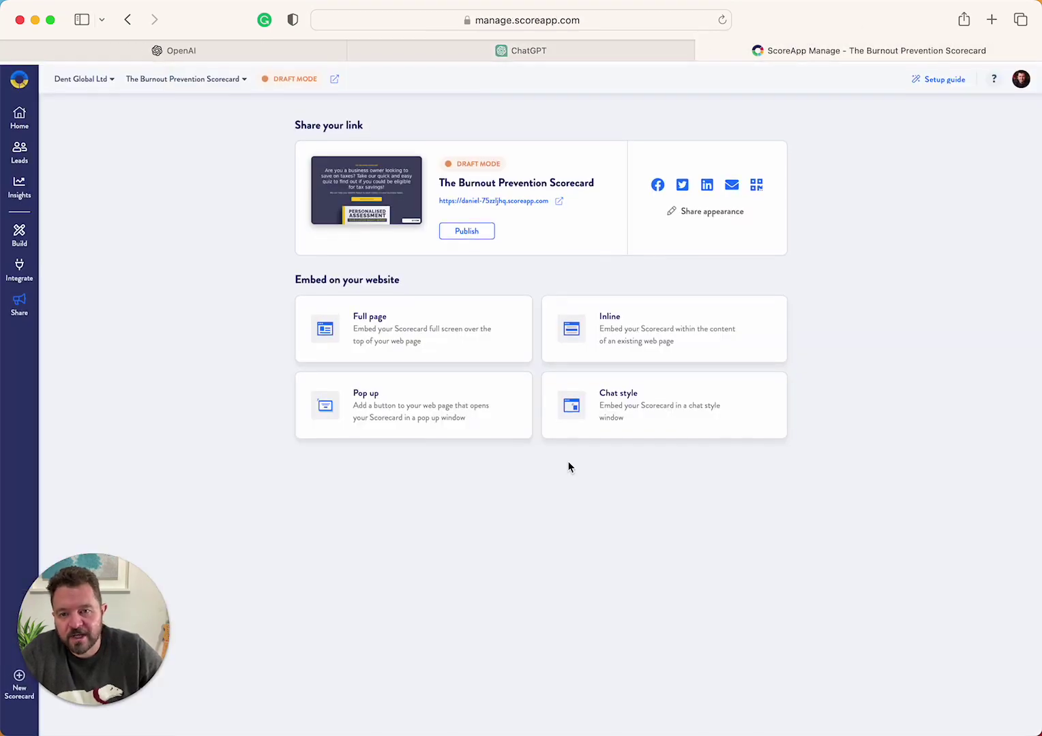
Step: Open the draft Tax Saving Scorecard landing page in a new tab and scroll through its copy
click(335, 74)
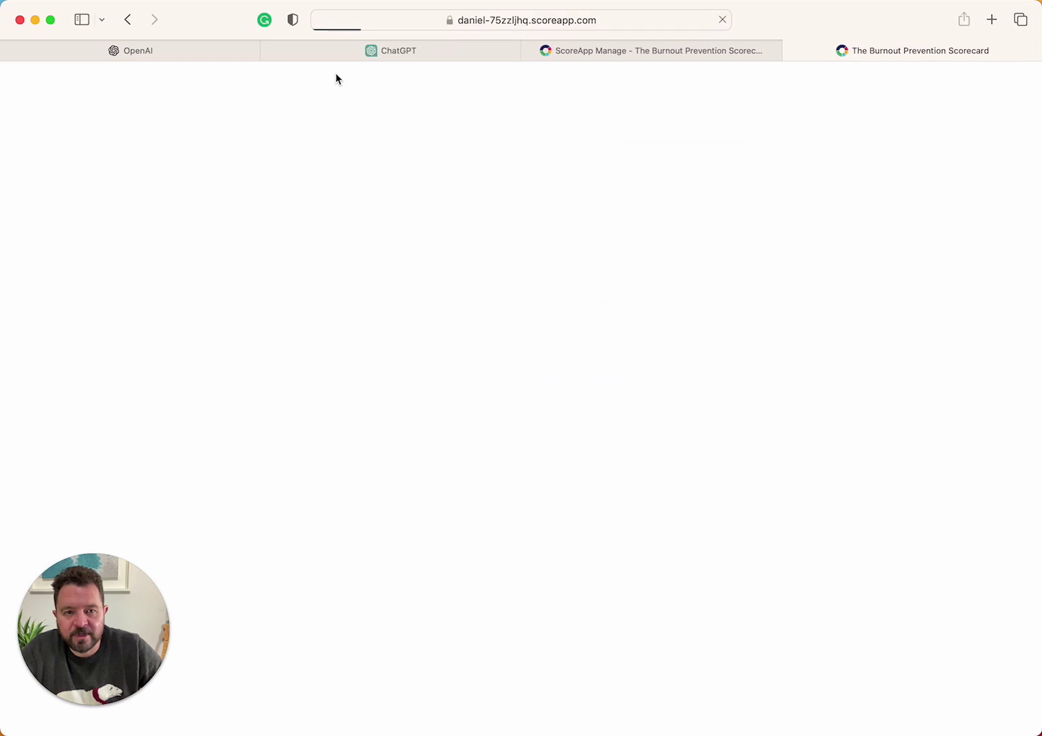
scroll(518, 407, down, 3)
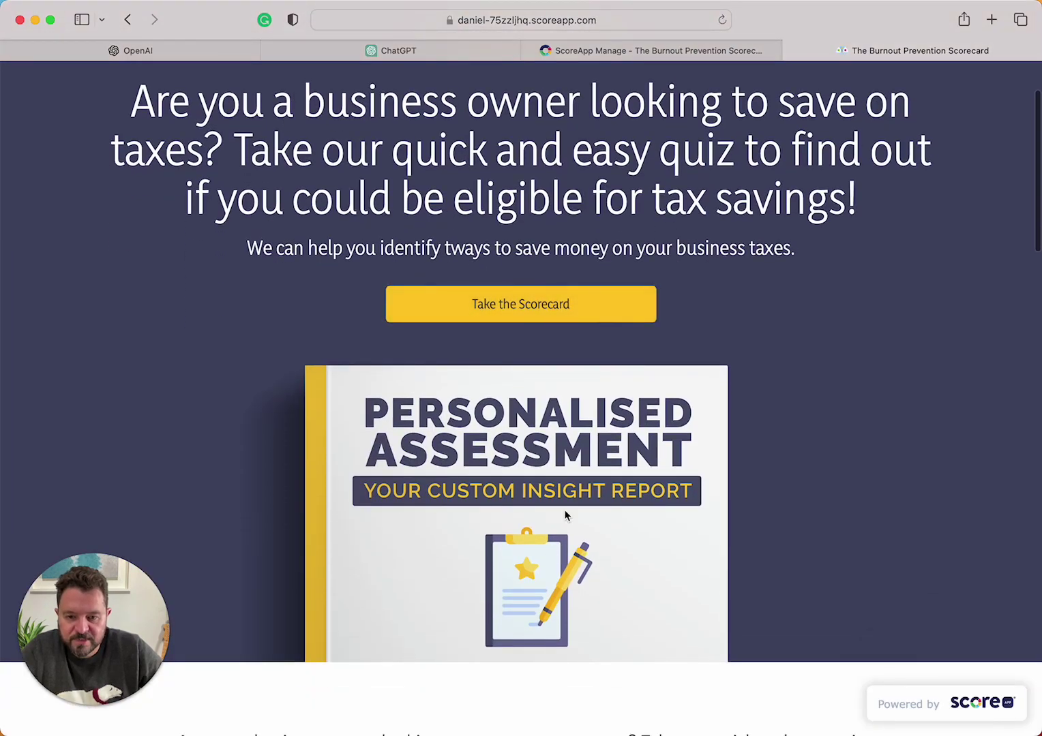
scroll(639, 544, down, 1)
scroll(435, 496, up, 2)
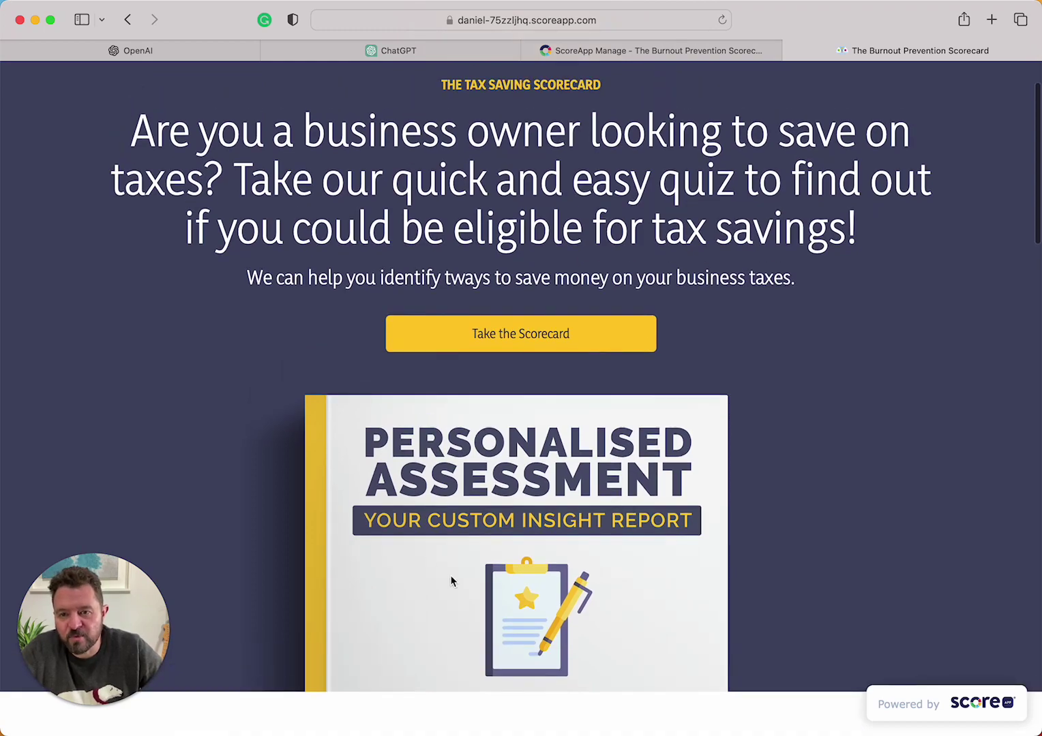
scroll(452, 581, down, 1)
scroll(452, 581, down, 10)
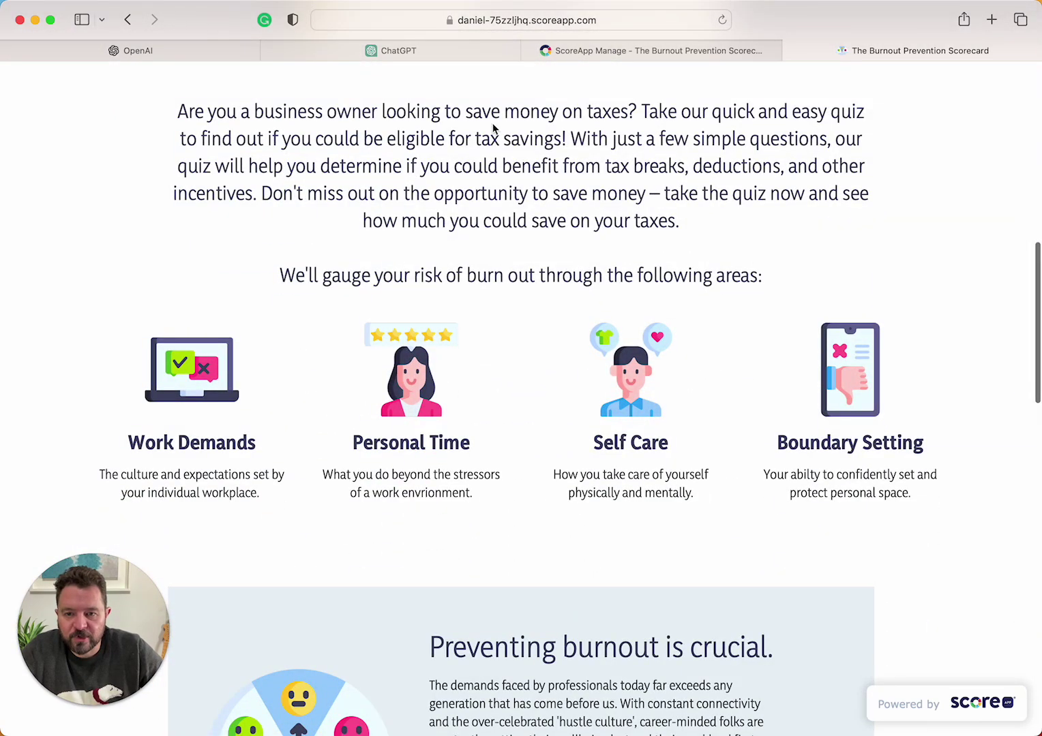
scroll(512, 329, down, 2)
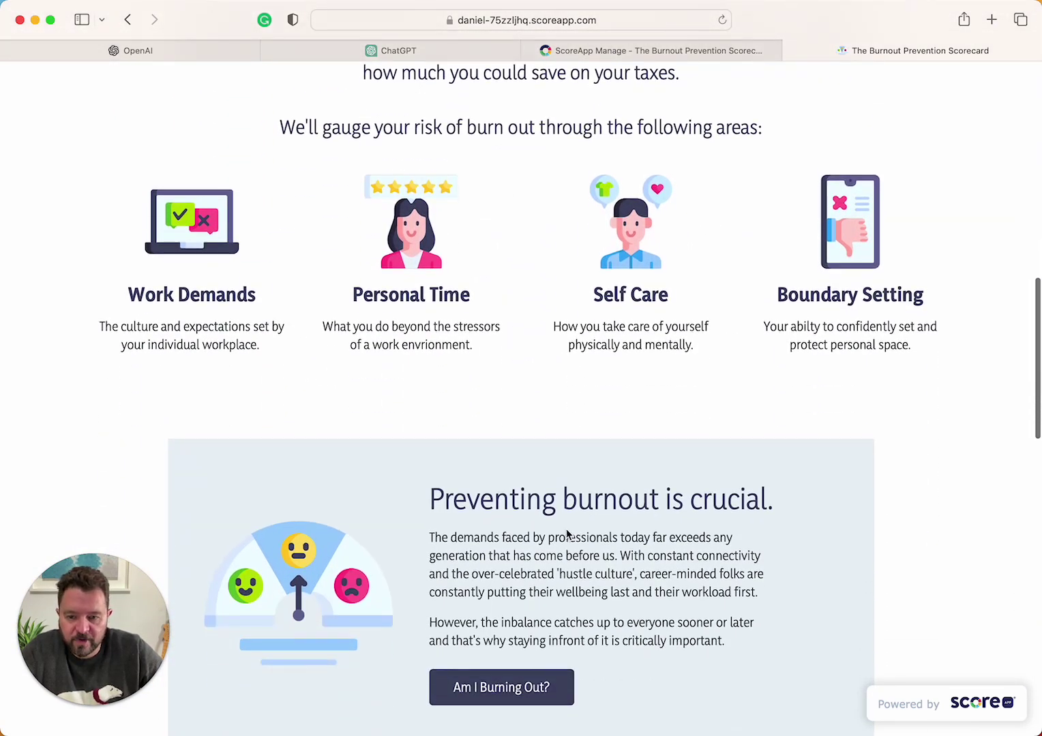
scroll(566, 532, down, 5)
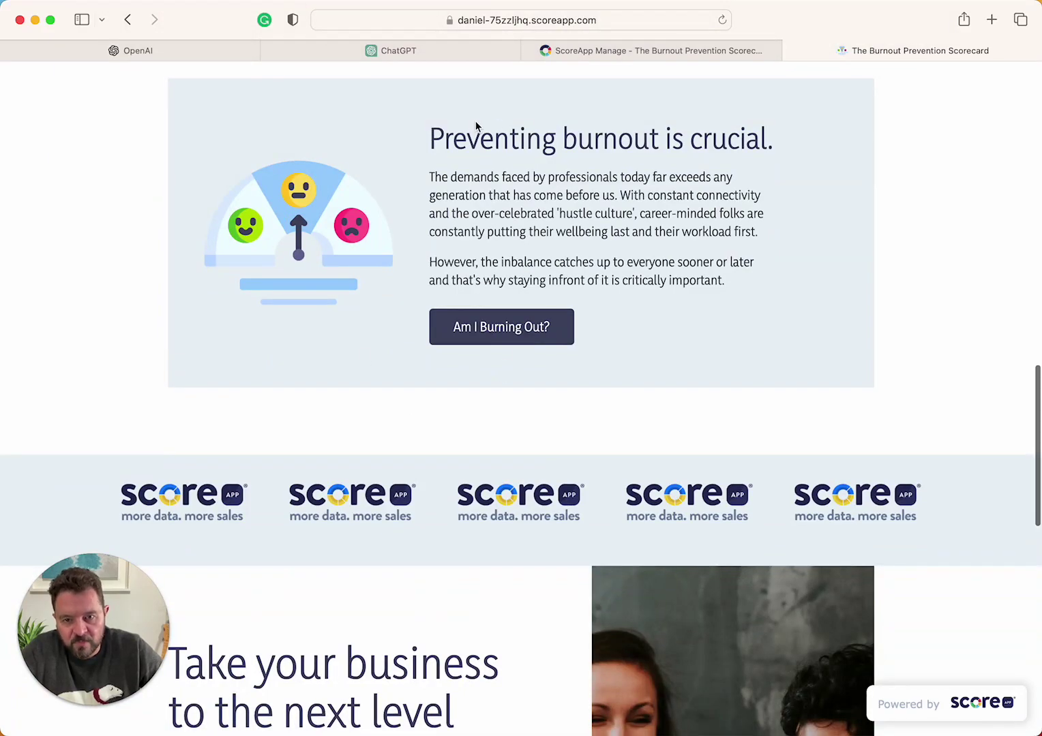
scroll(632, 323, down, 4)
scroll(632, 323, down, 7)
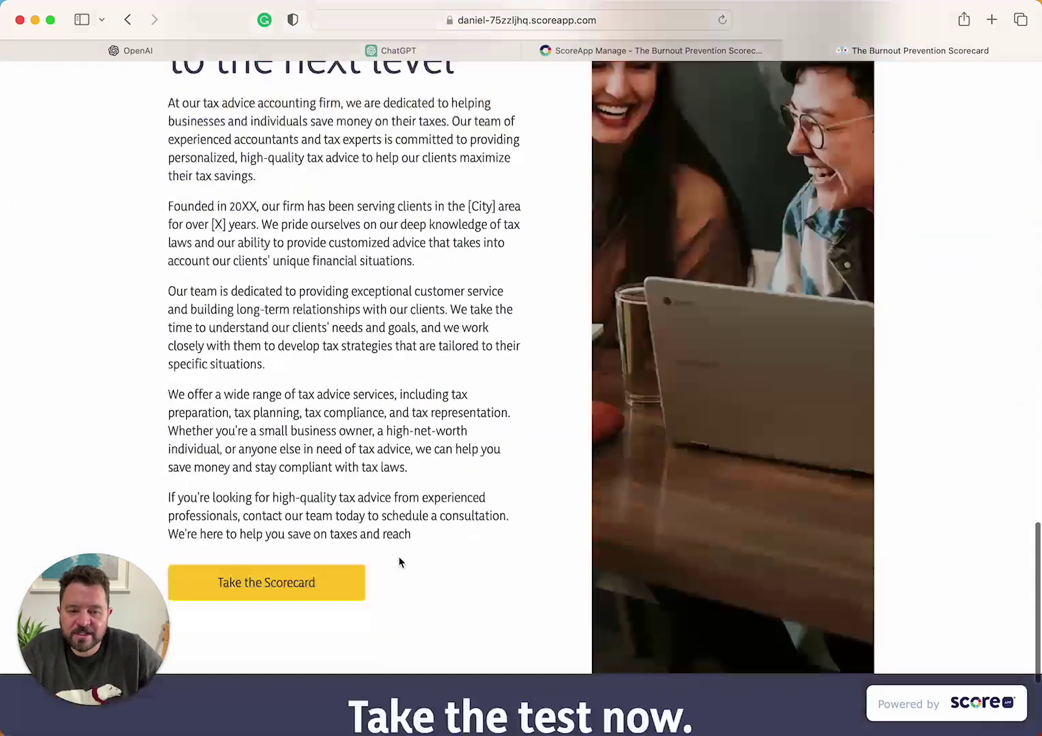
scroll(399, 557, up, 2)
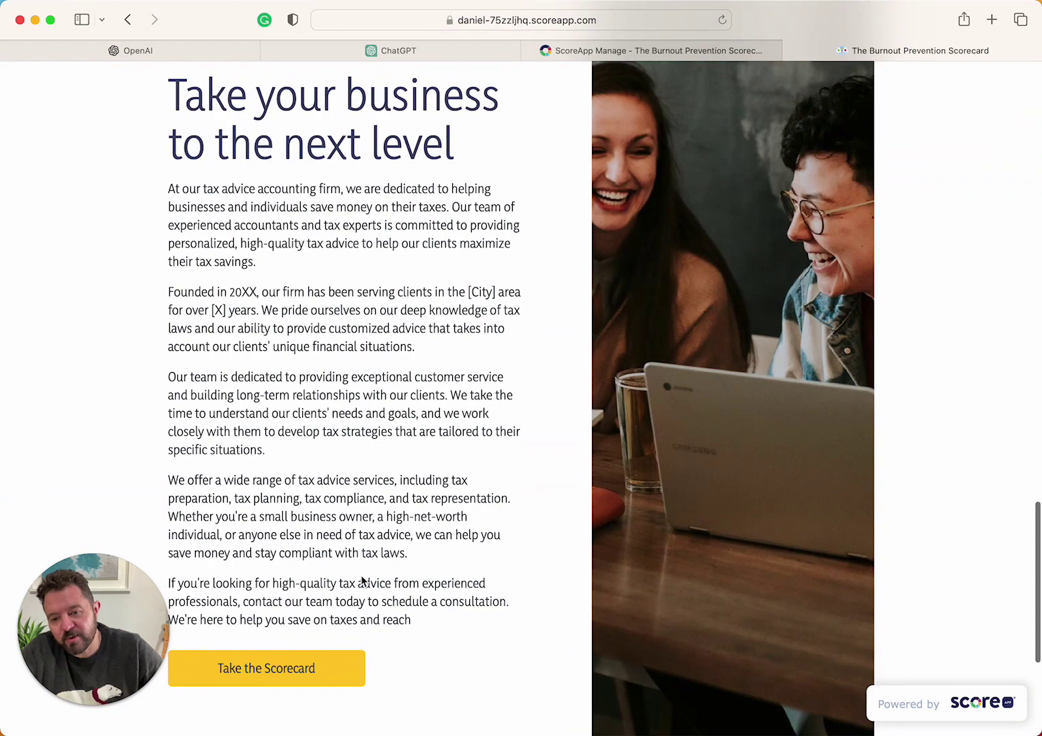
scroll(407, 473, down, 5)
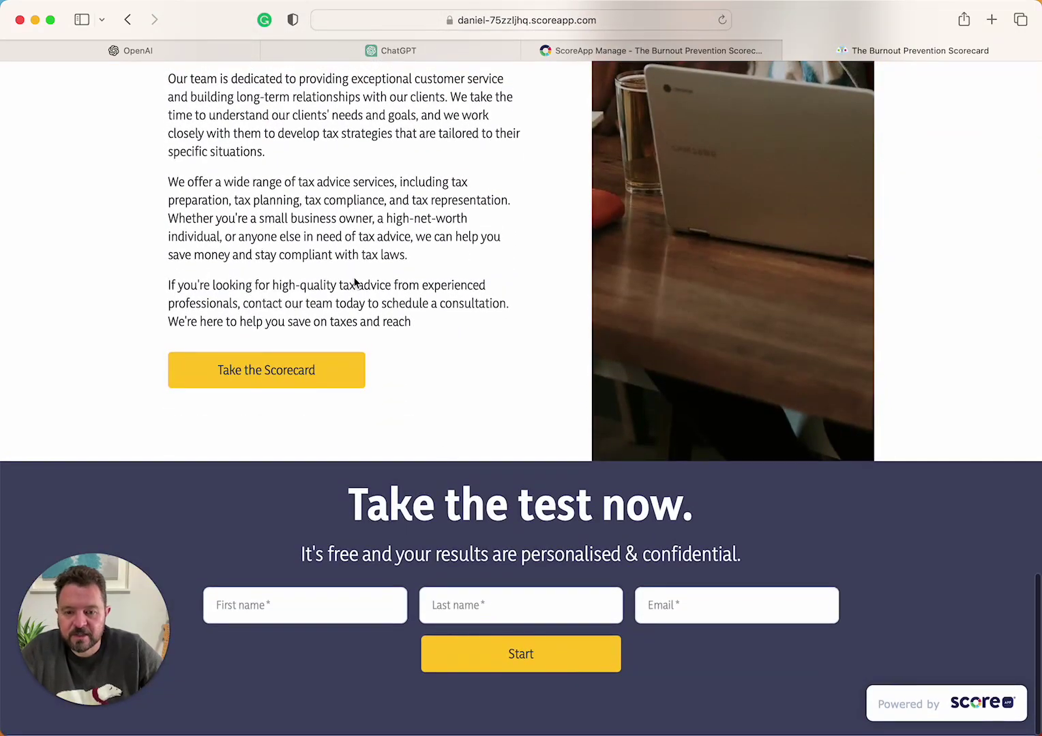
scroll(353, 282, up, 15)
scroll(355, 282, up, 8)
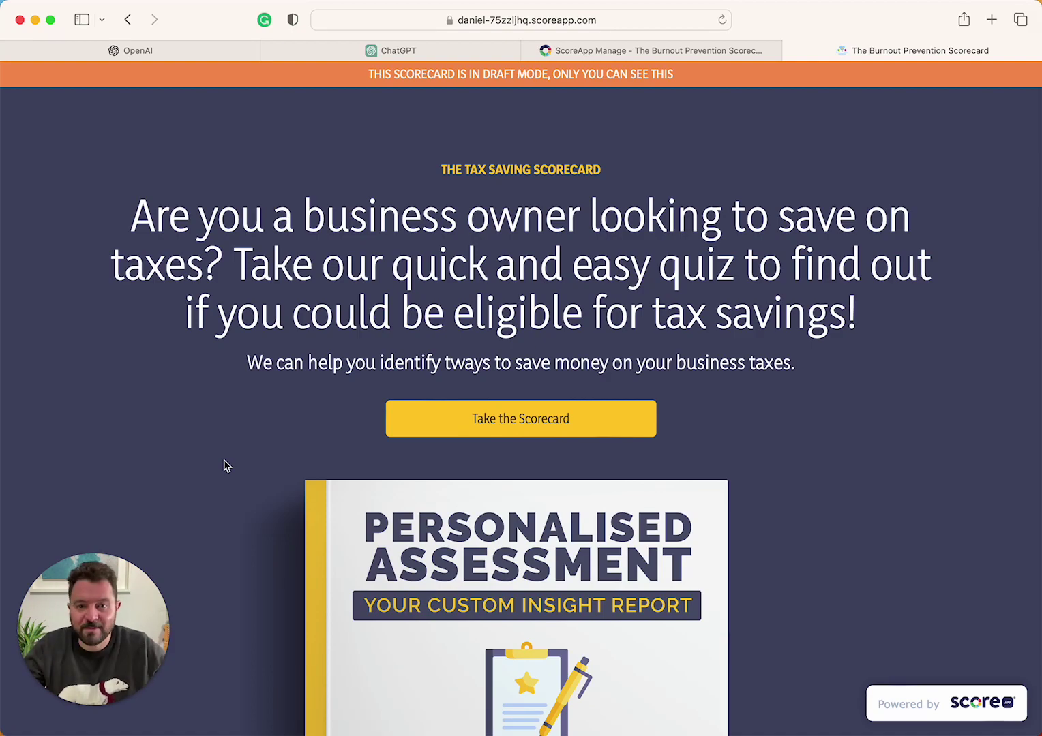
Step: Review the ChatGPT landing-page thread, then go back to the ScoreApp share page
click(407, 50)
scroll(395, 268, up, 10)
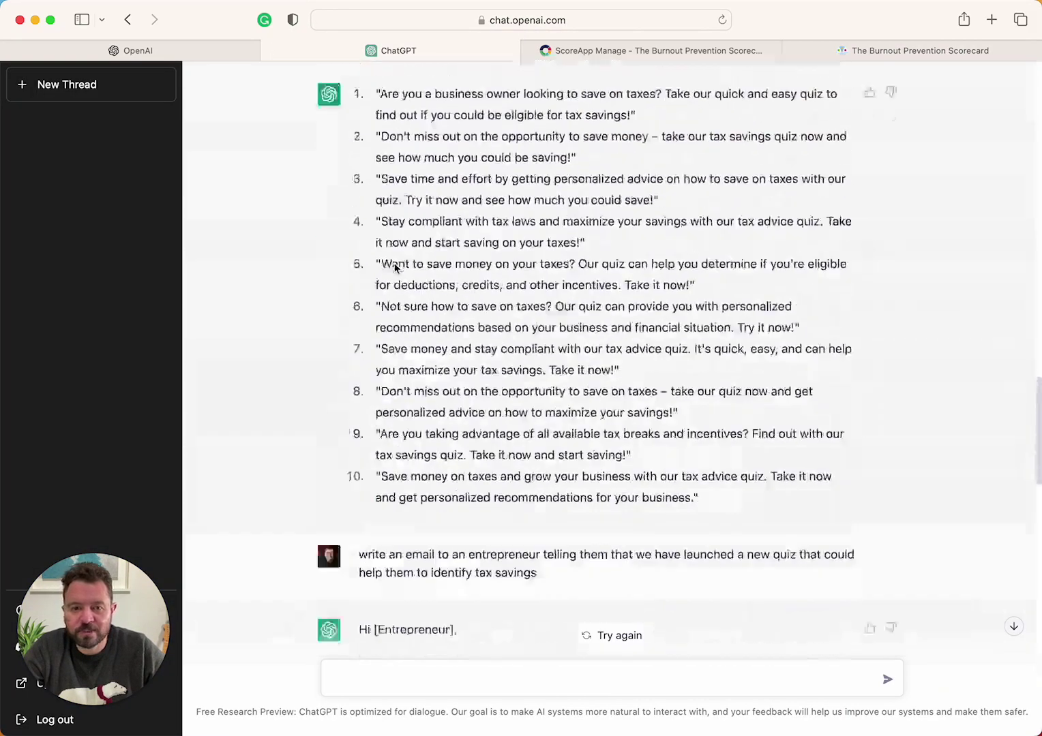
scroll(395, 268, up, 15)
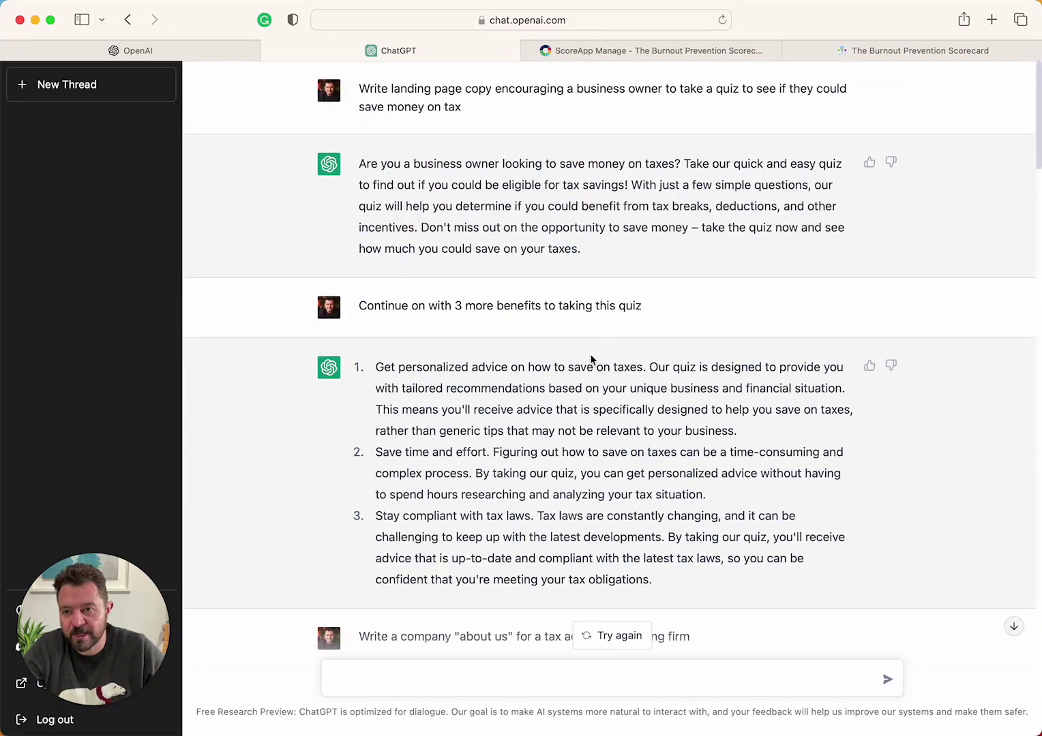
scroll(590, 356, down, 15)
scroll(589, 353, up, 15)
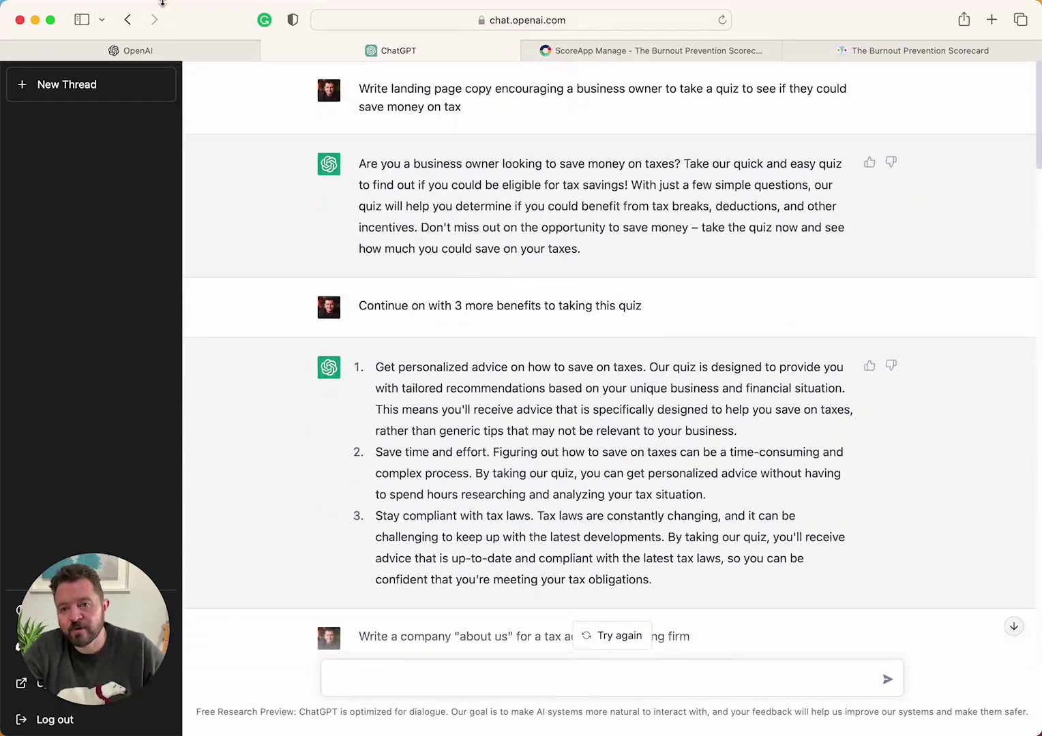
click(165, 54)
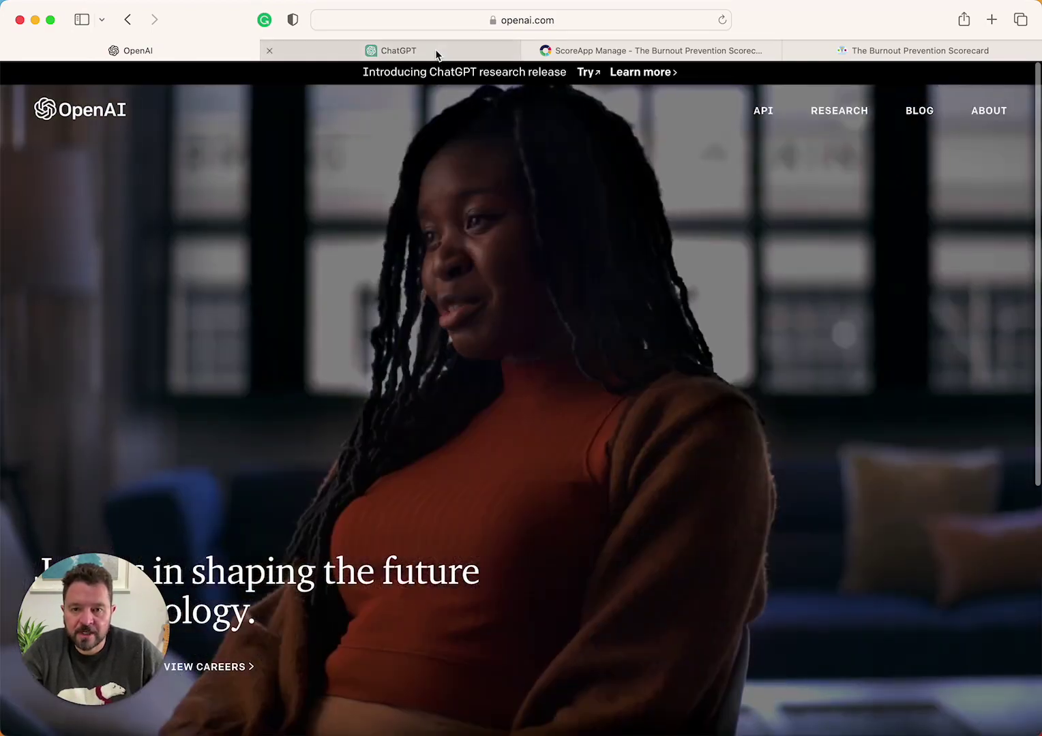
click(436, 54)
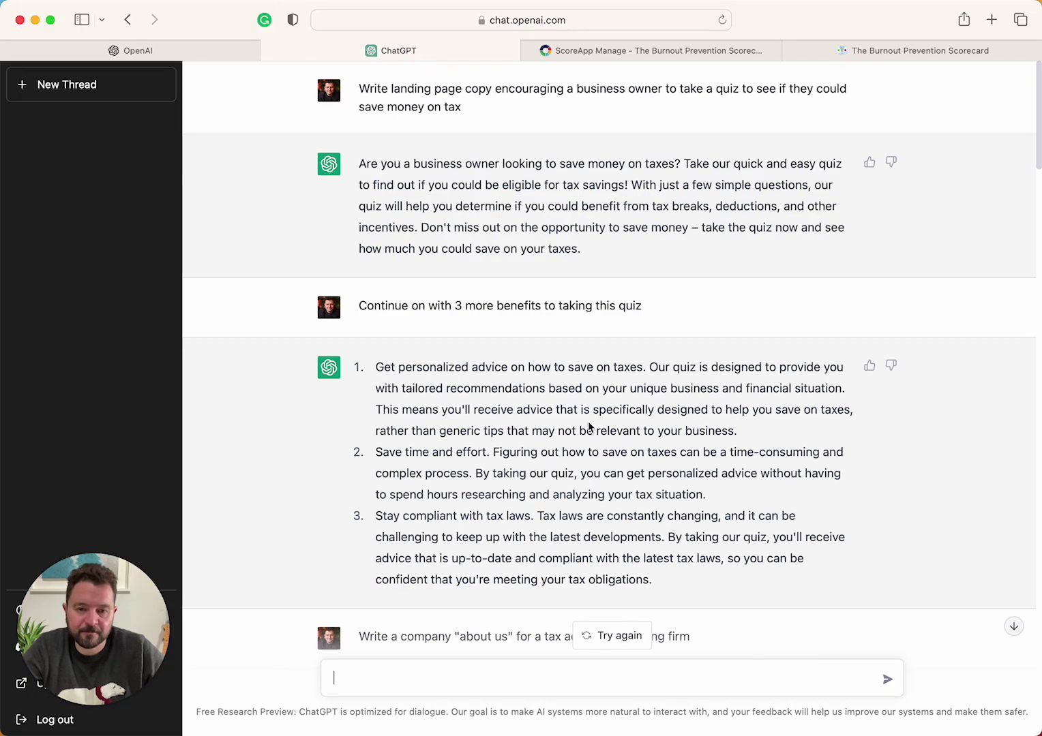
scroll(588, 422, down, 6)
scroll(588, 421, down, 15)
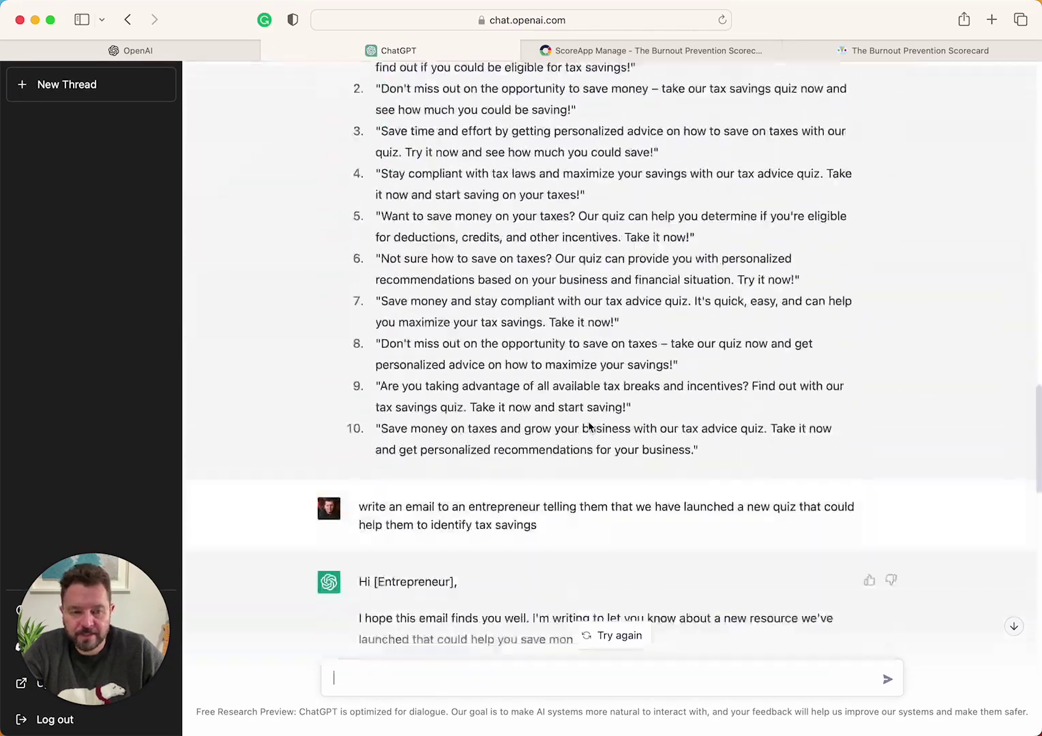
scroll(588, 421, up, 20)
scroll(588, 422, down, 1)
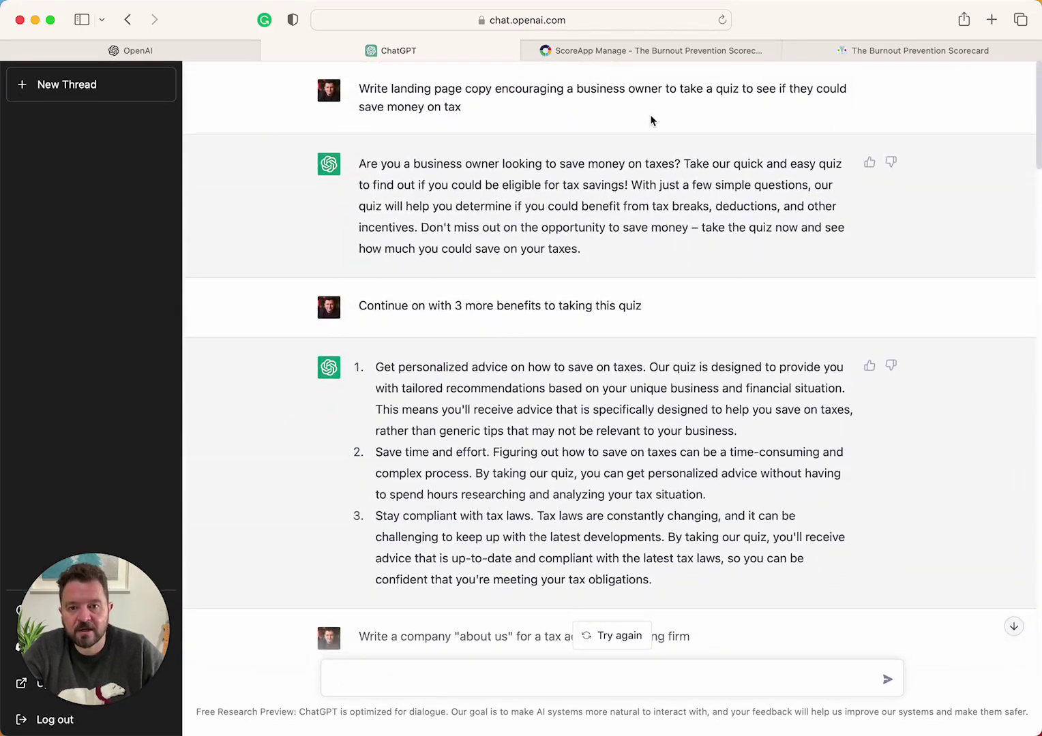
click(646, 52)
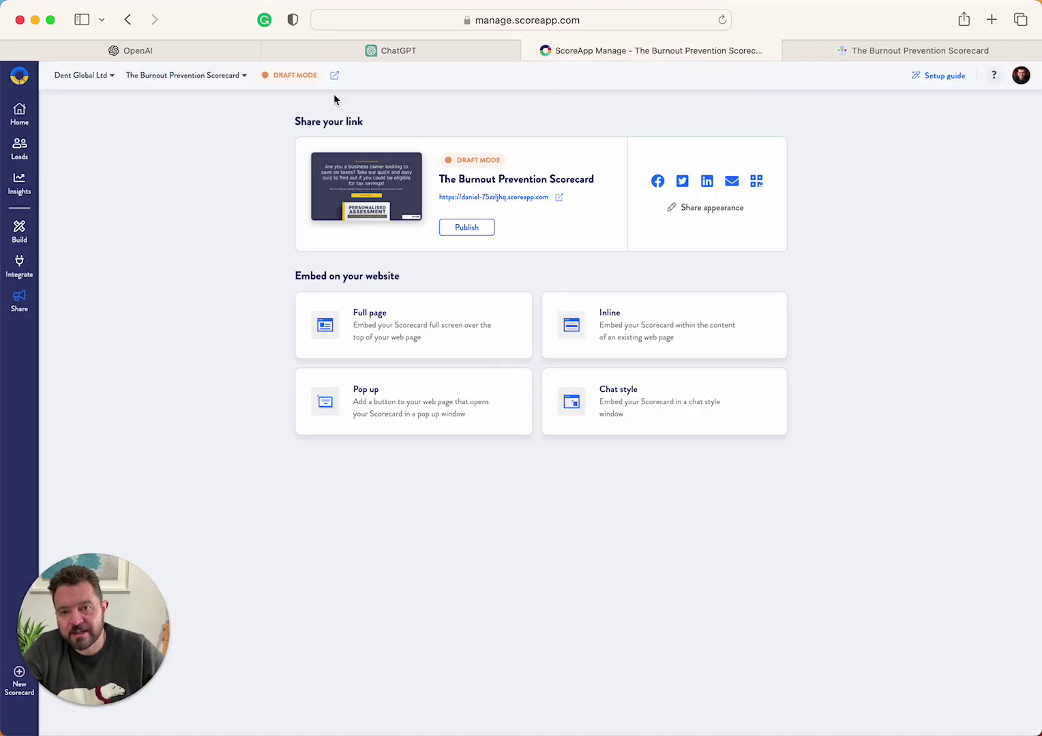
Step: Open the Available Courses page from the Home setup guide's Find more support section
click(20, 114)
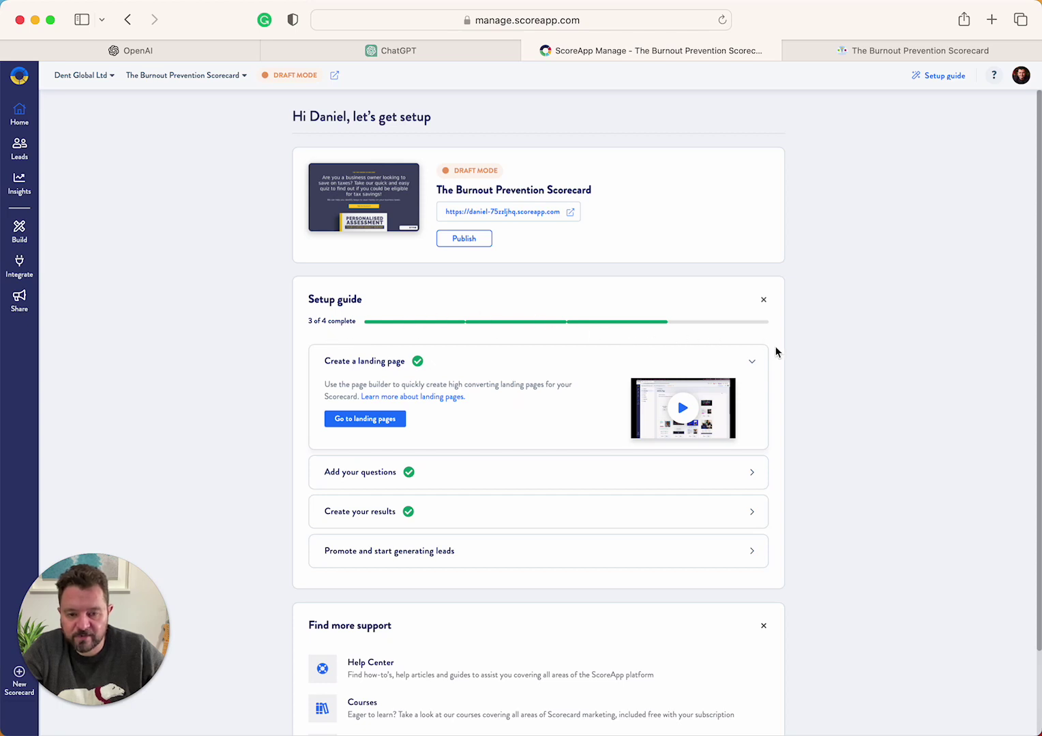
click(941, 76)
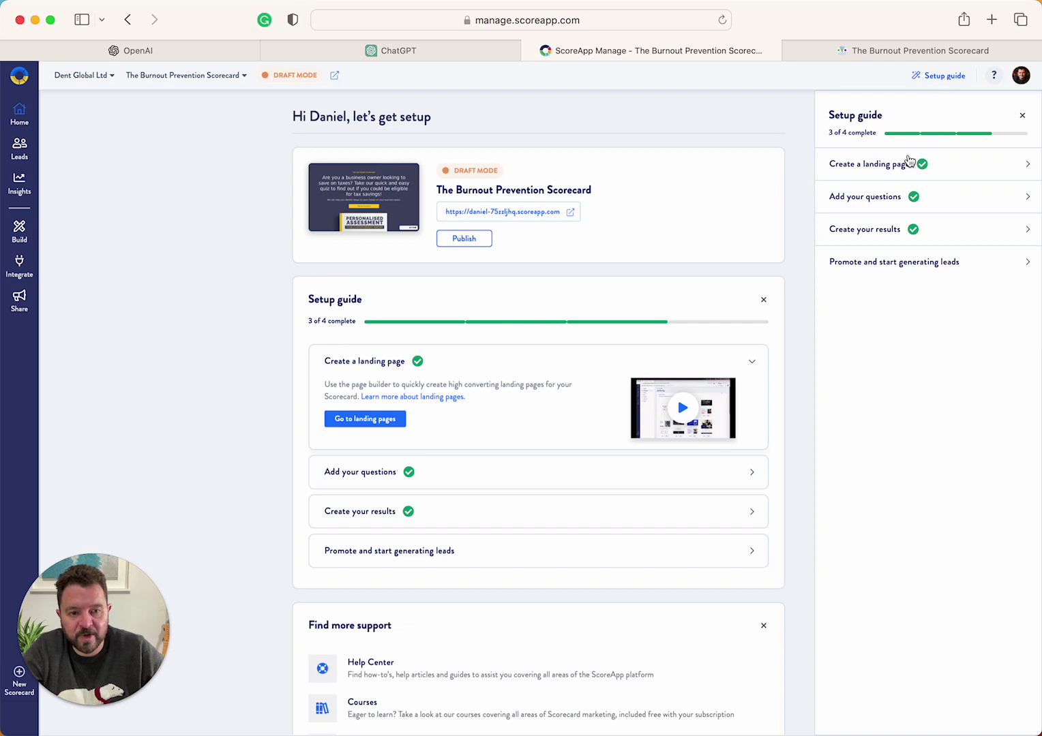
scroll(327, 617, down, 3)
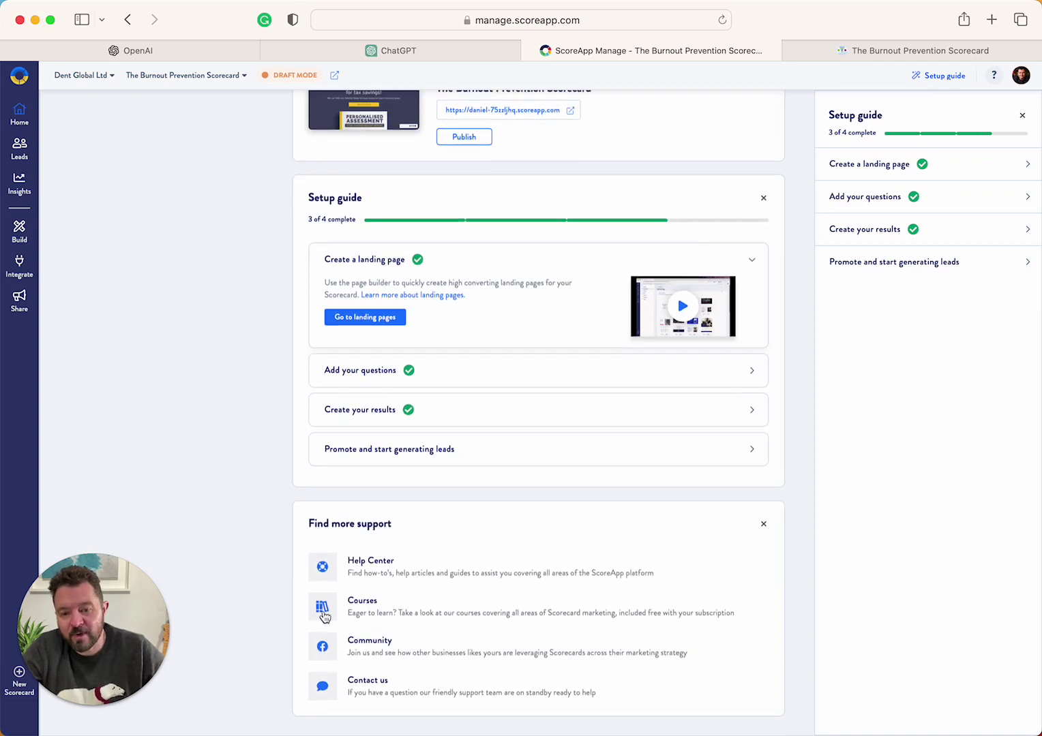
scroll(325, 617, up, 1)
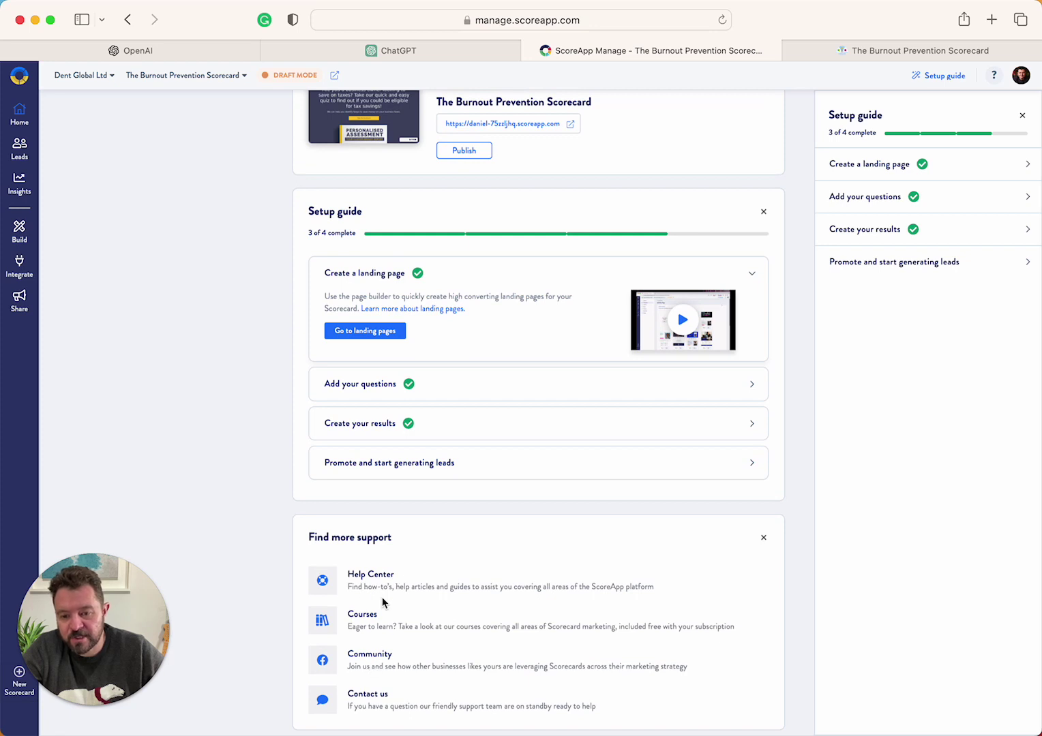
click(384, 616)
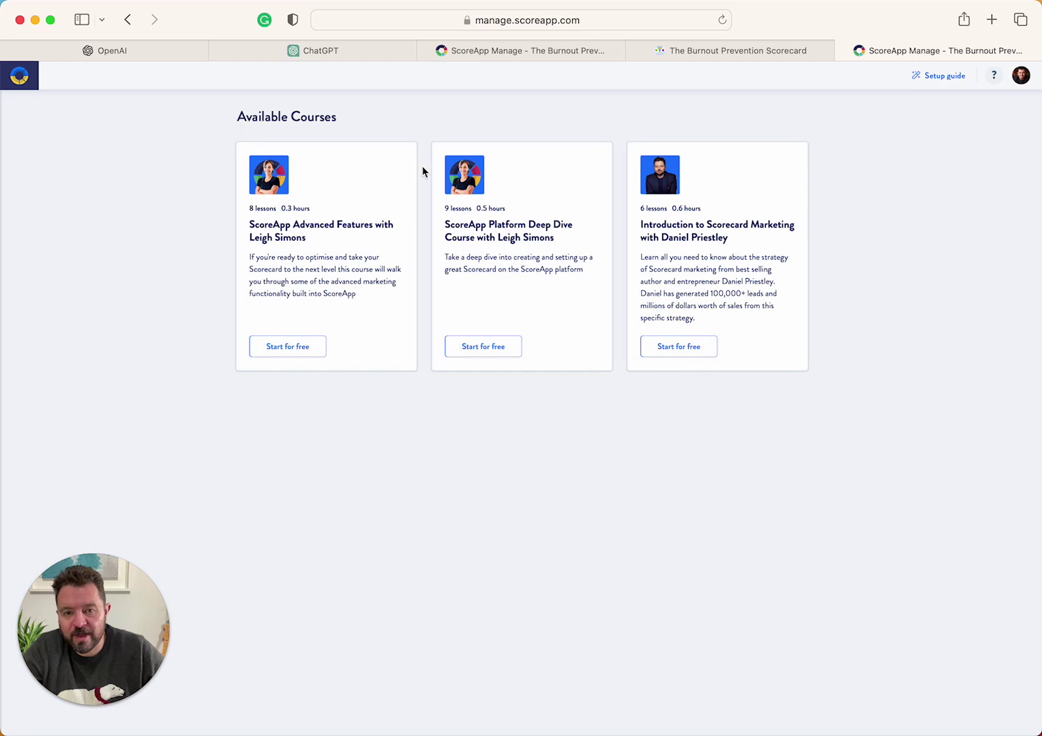
Step: Close the Available Courses tab to return to the scorecard's setup guide
click(844, 52)
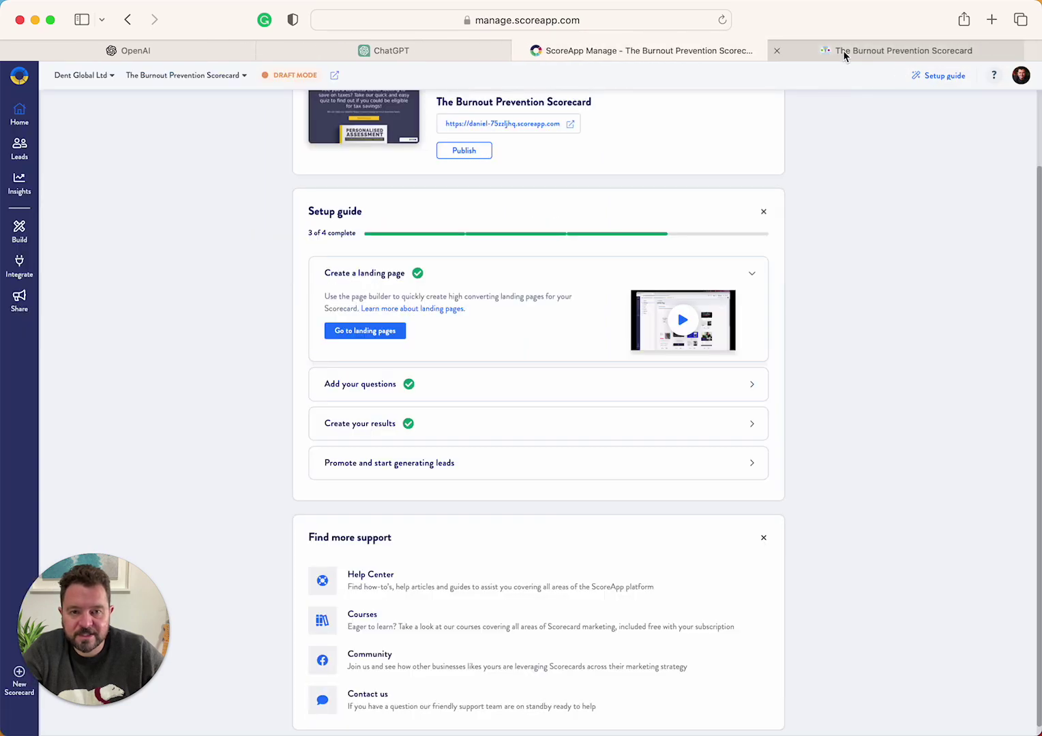